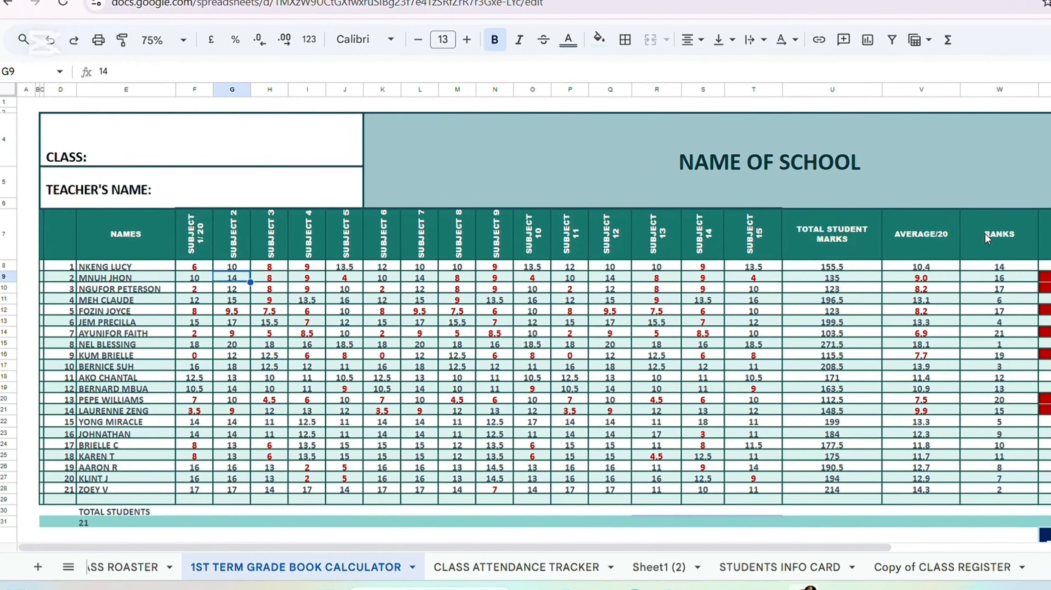
- Set the first student's Subject 1 mark in cell F8 to 10
drag(637, 548, 772, 548)
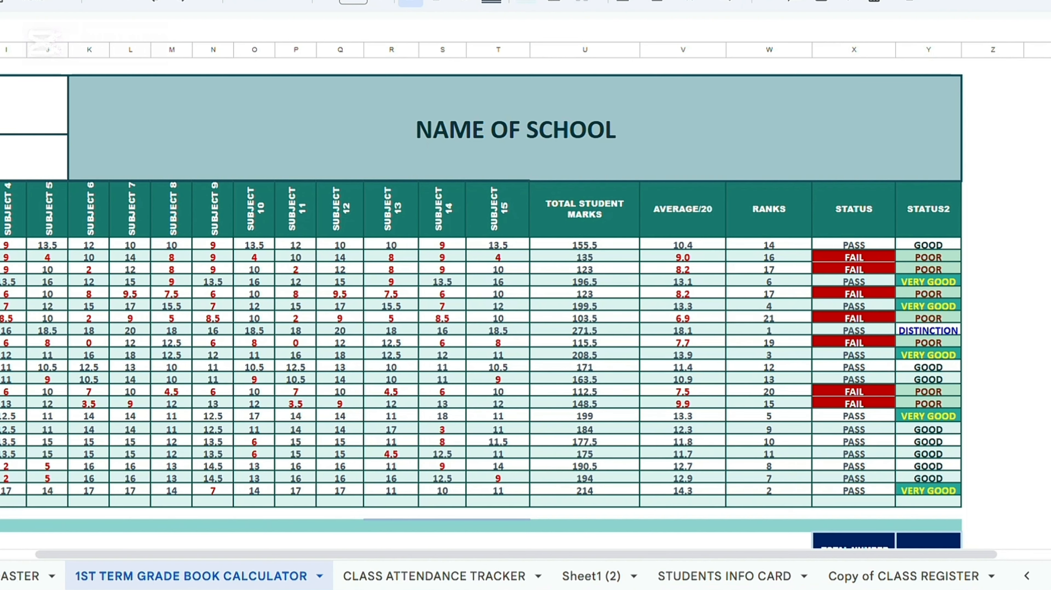
scroll(482, 290, down, 5)
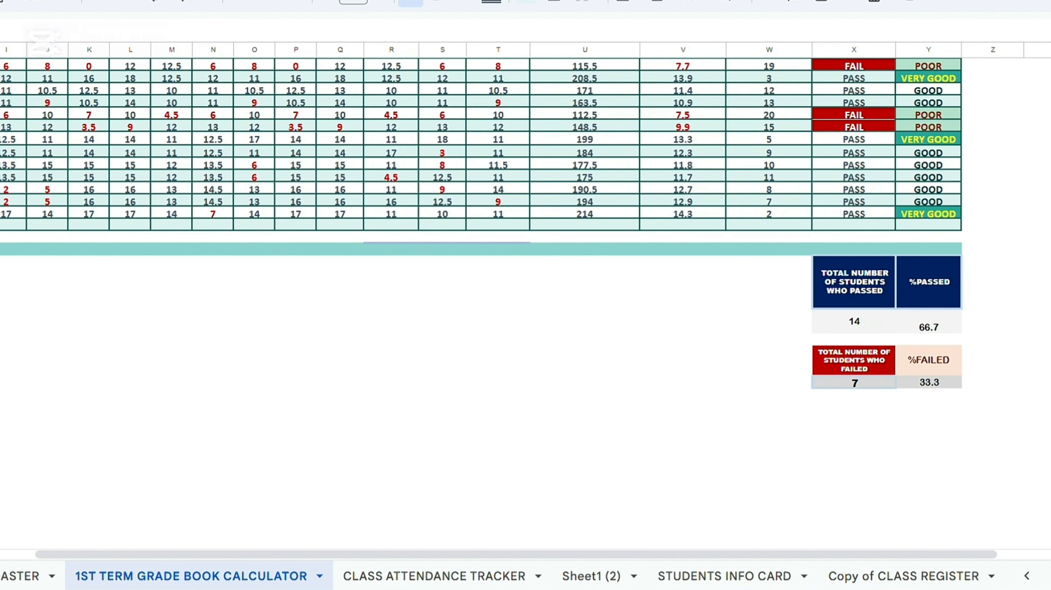
scroll(481, 281, up, 7)
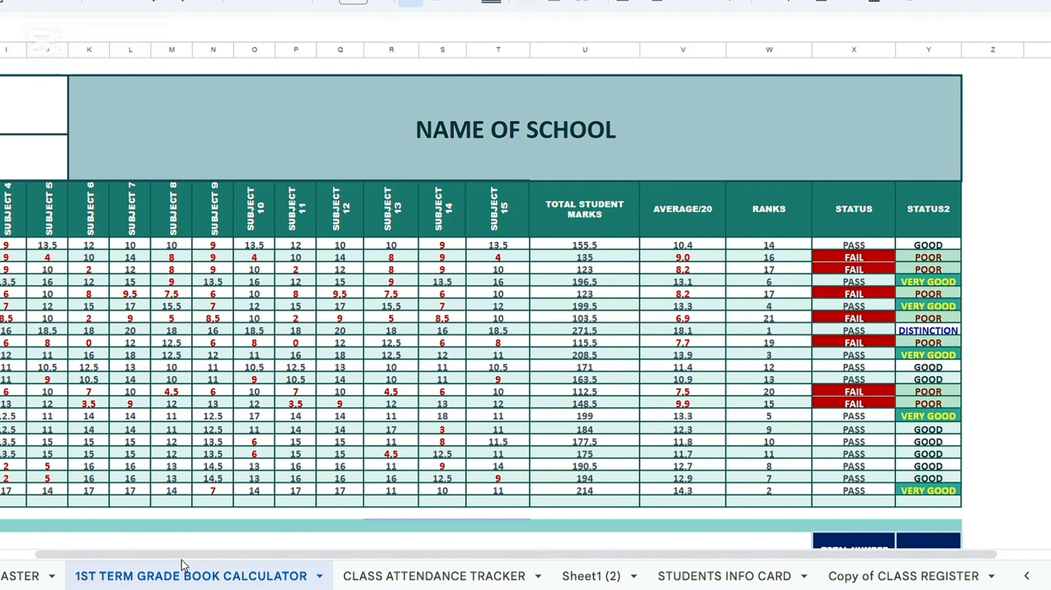
drag(182, 554, 31, 565)
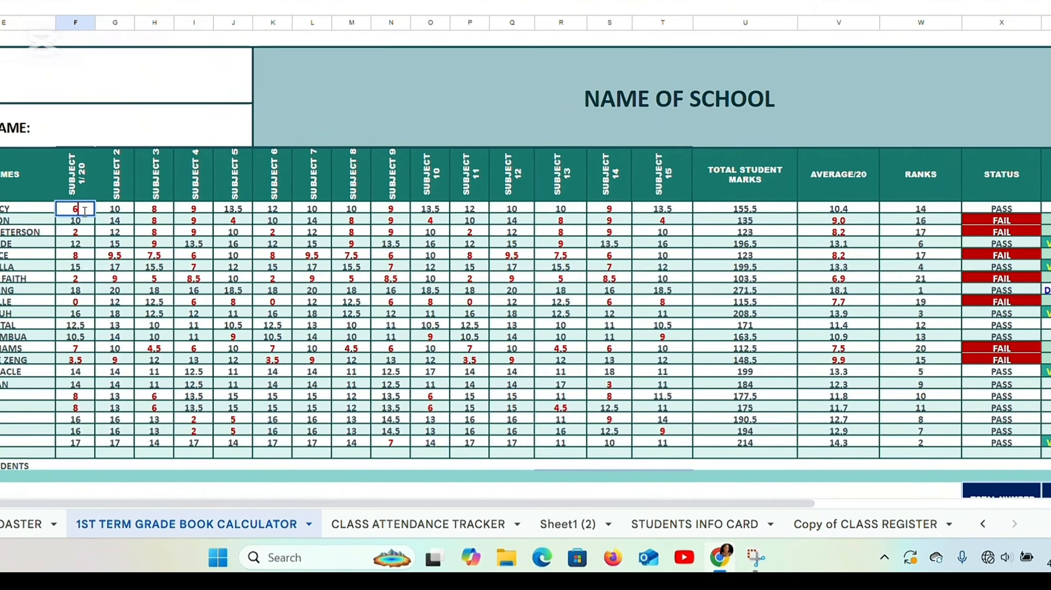
key(BackSpace)
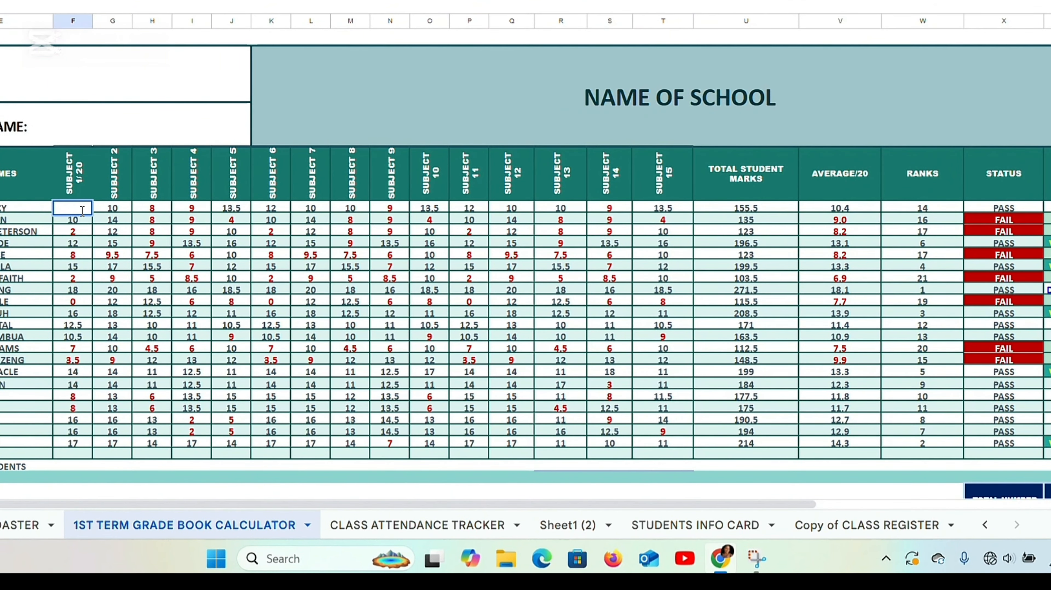
text(10)
key(Return)
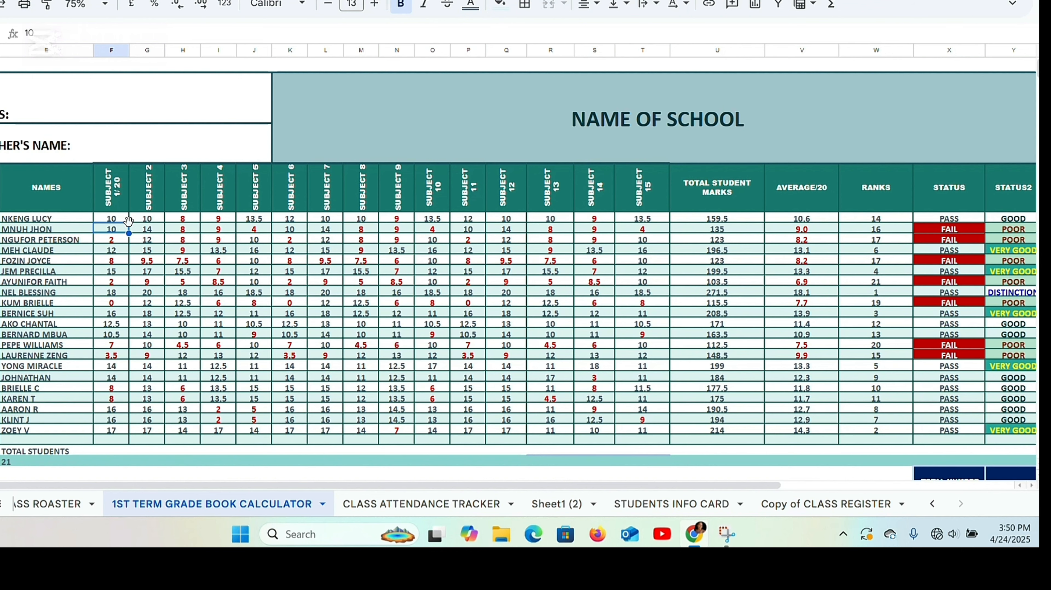
- Set the first student's Subject 3 mark to 18 and Subject 4 mark to 19
click(182, 219)
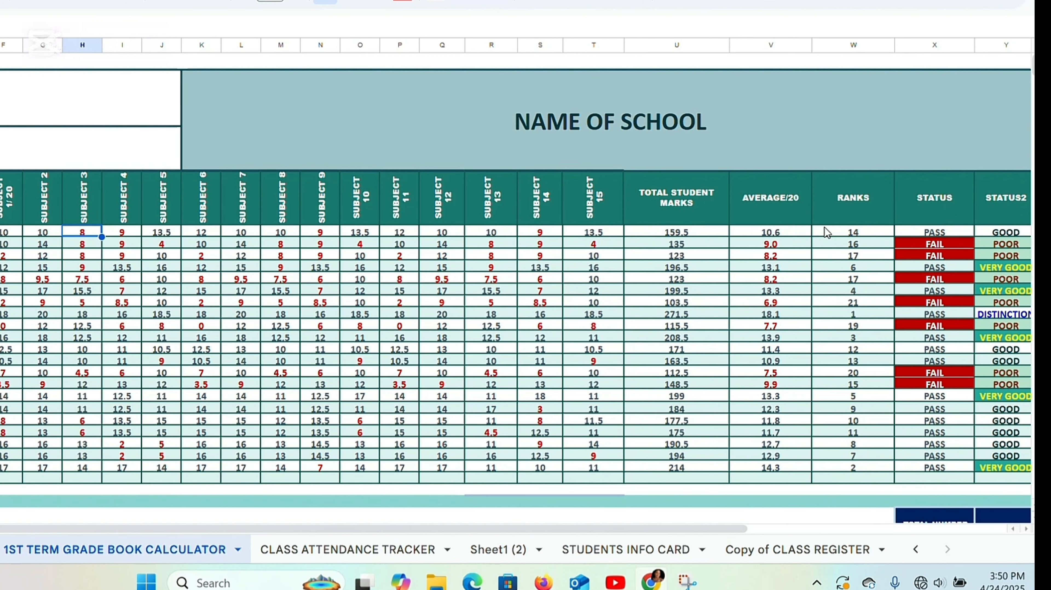
double_click(79, 232)
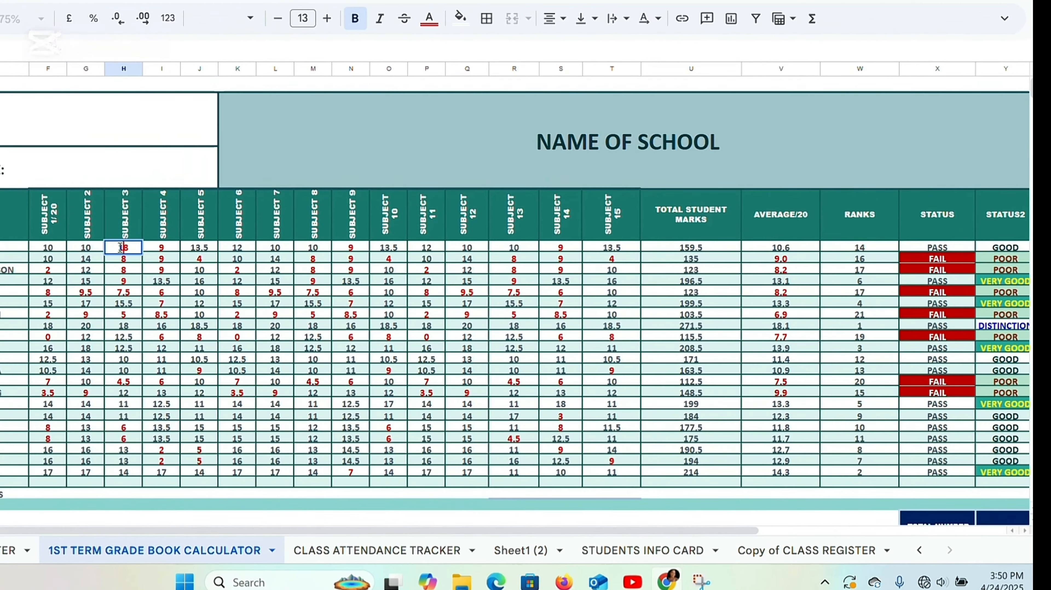
key(Tab)
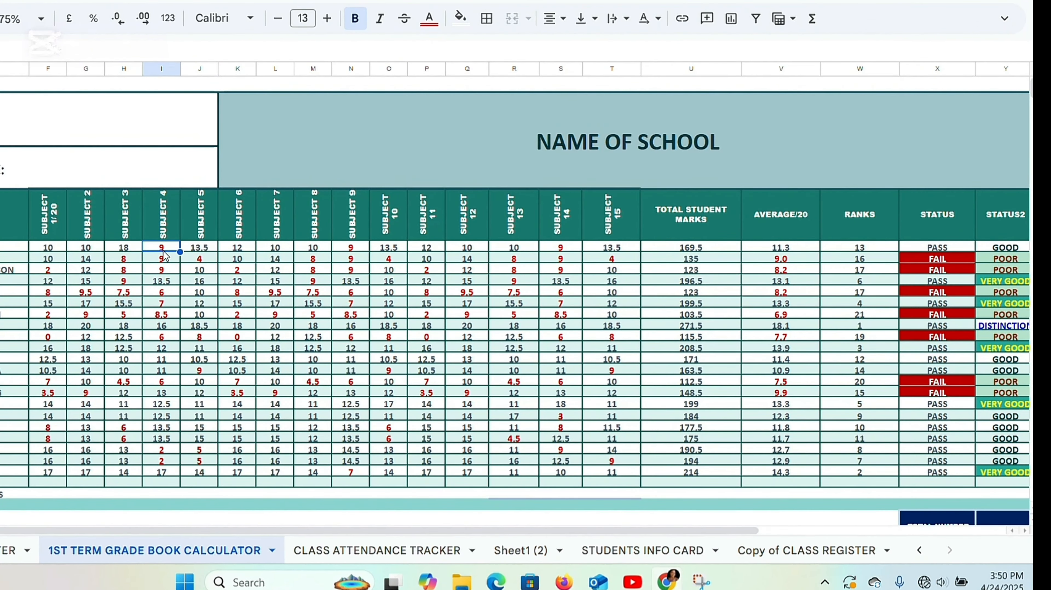
double_click(161, 247)
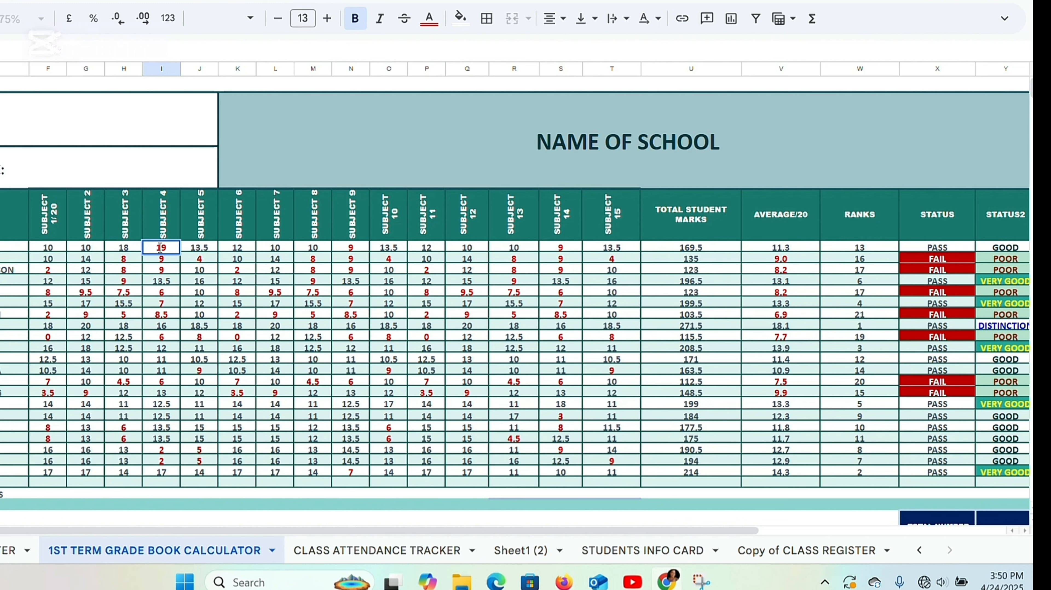
- Set the first student's Subject 8 mark to 18 and Subject 9 mark to 19
click(316, 247)
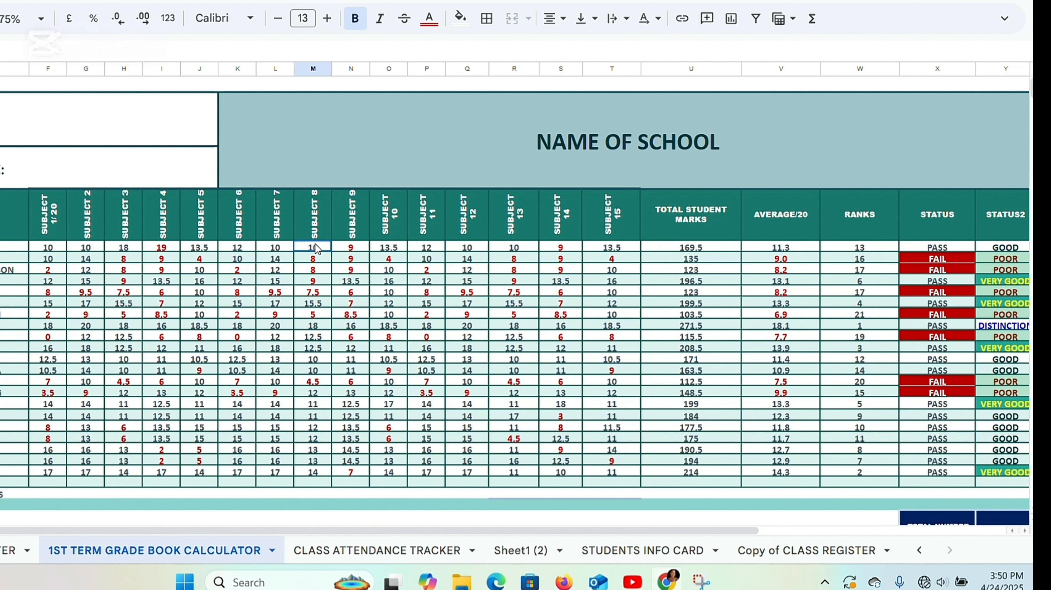
double_click(316, 247)
key(BackSpace)
text(8)
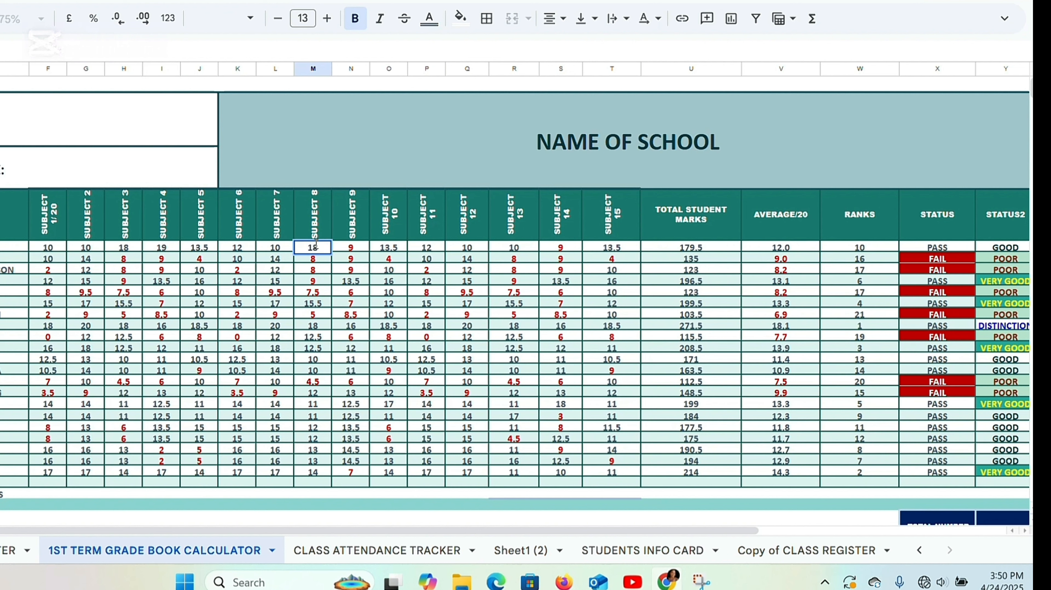
key(Return)
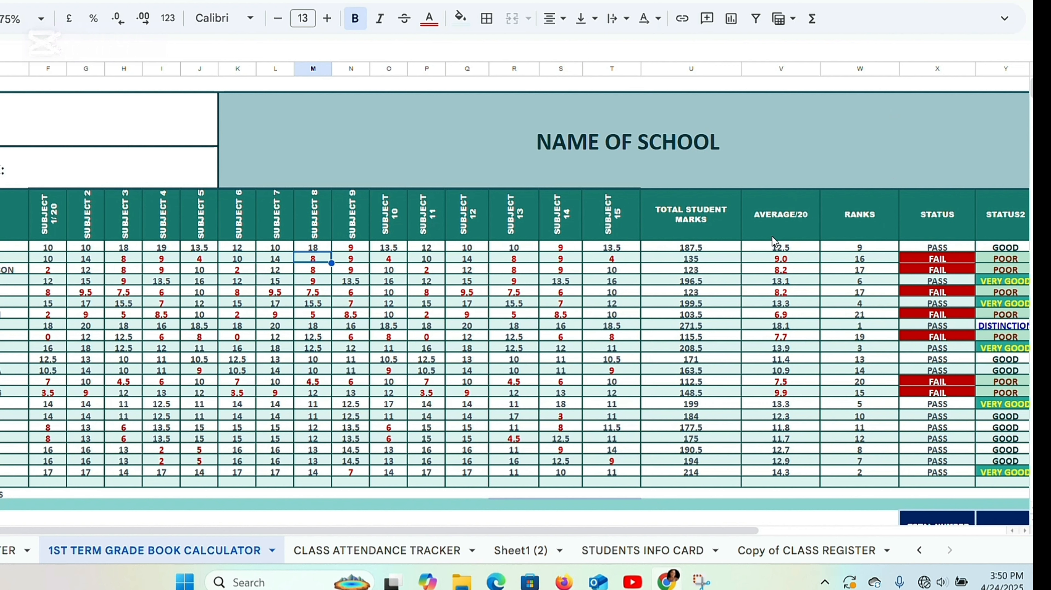
click(359, 246)
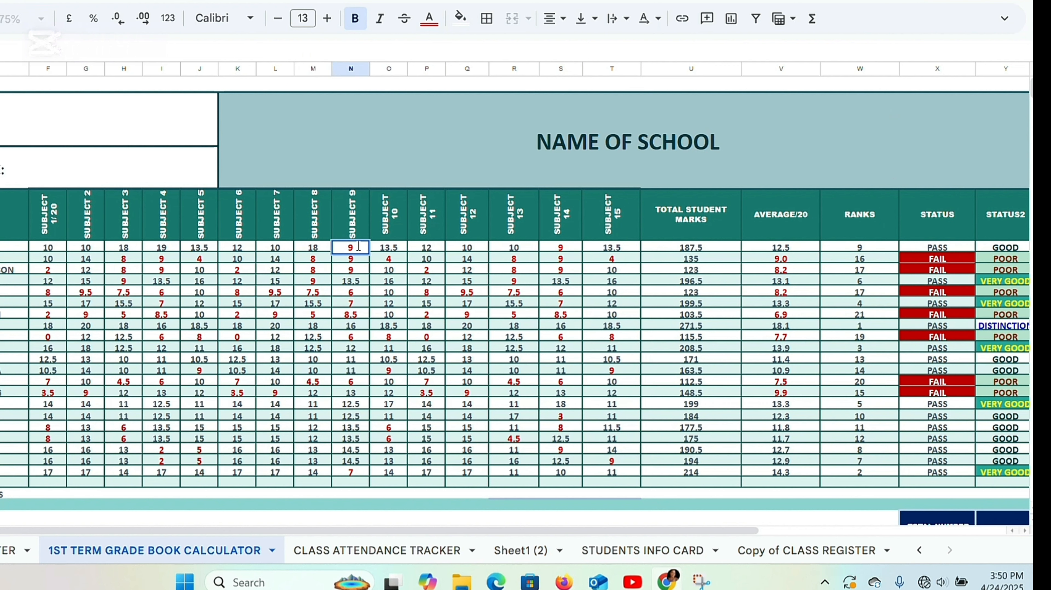
key(Left)
text(1)
key(Return)
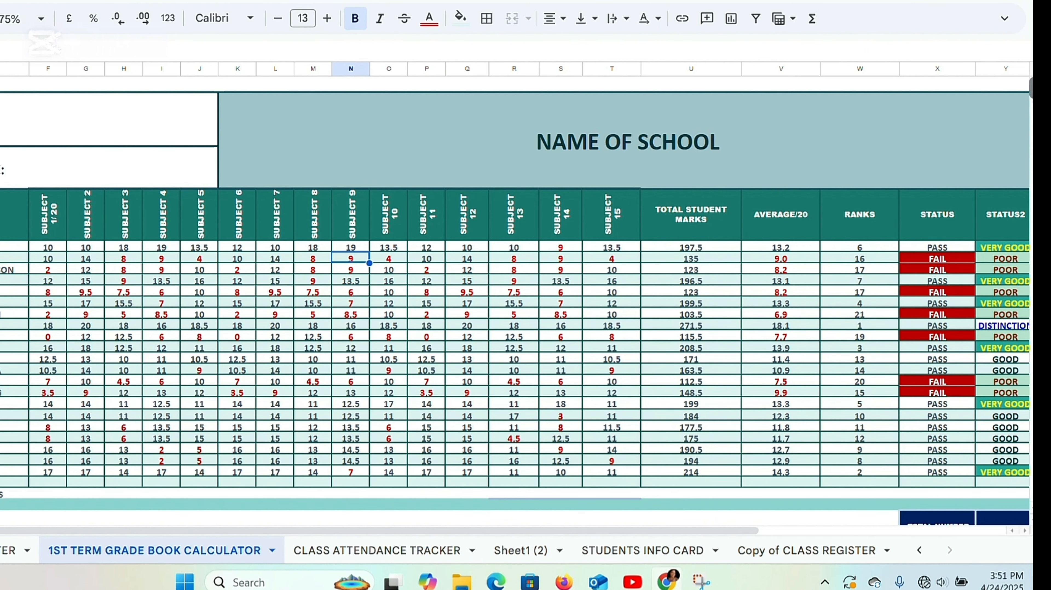
- Set the third student's marks to 12 in Subject 1, 18 in Subject 3 and 19 in Subject 4
scroll(516, 289, down, 5)
scroll(516, 290, up, 4)
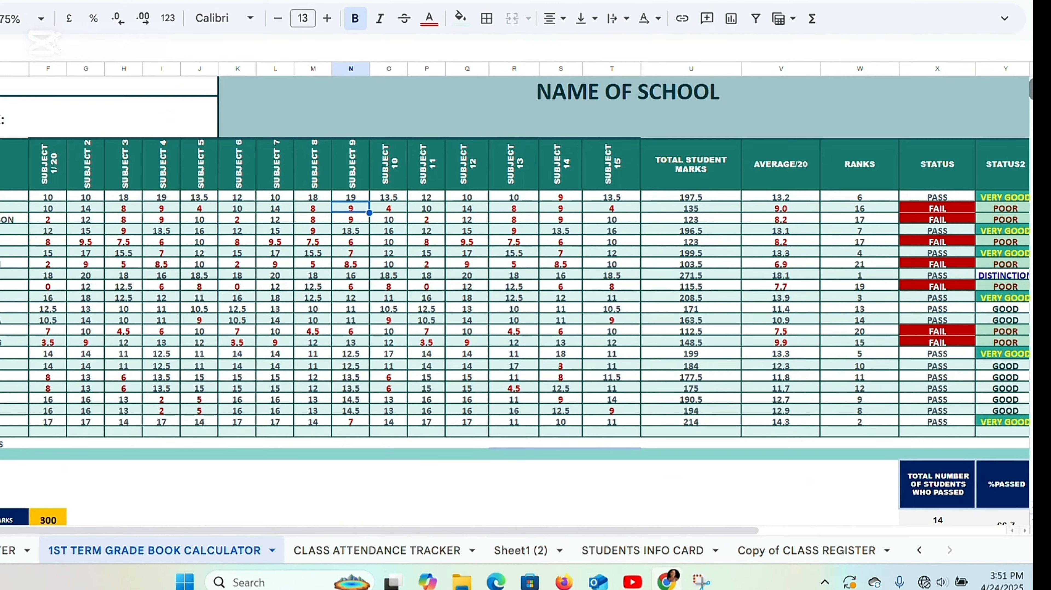
scroll(968, 383, down, 5)
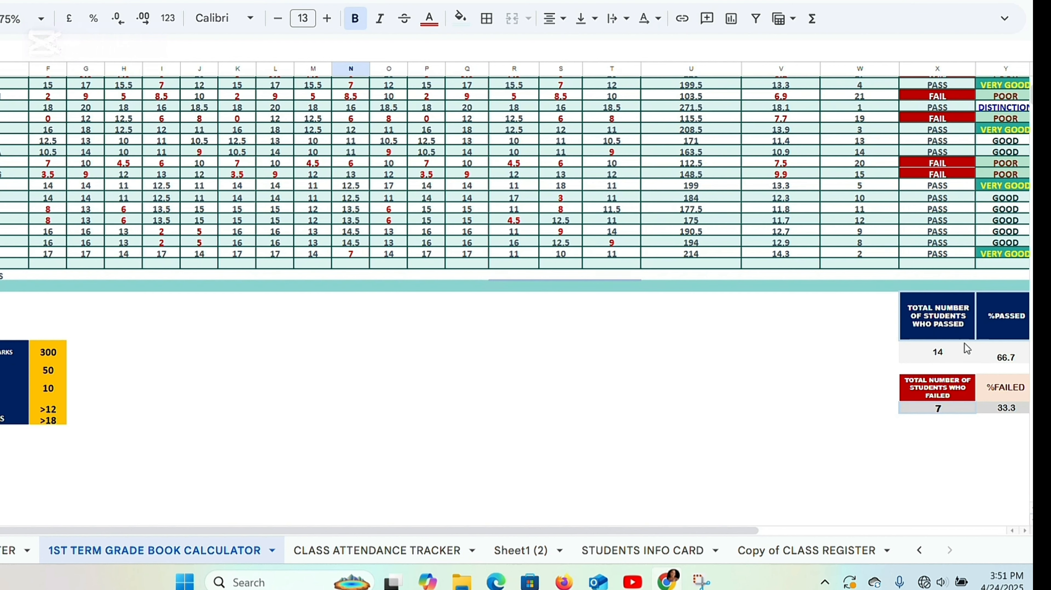
scroll(195, 215, up, 5)
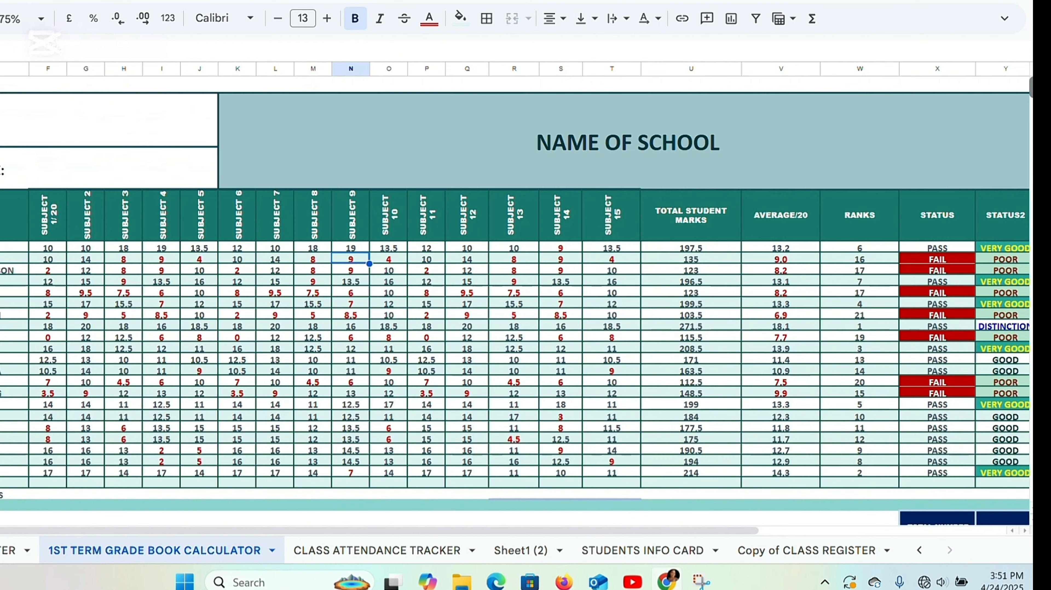
click(47, 271)
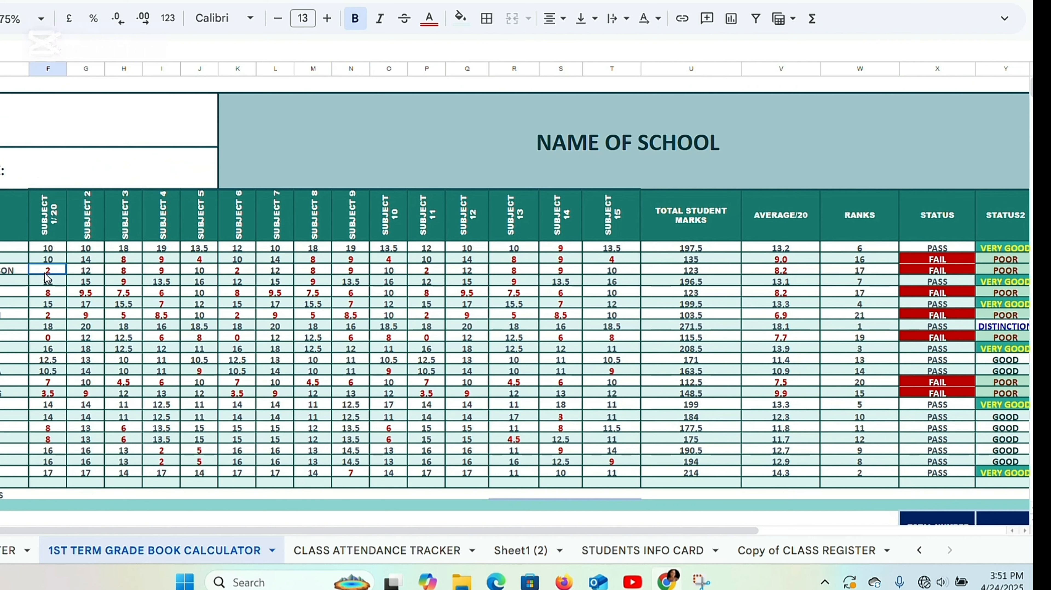
double_click(47, 271)
click(46, 272)
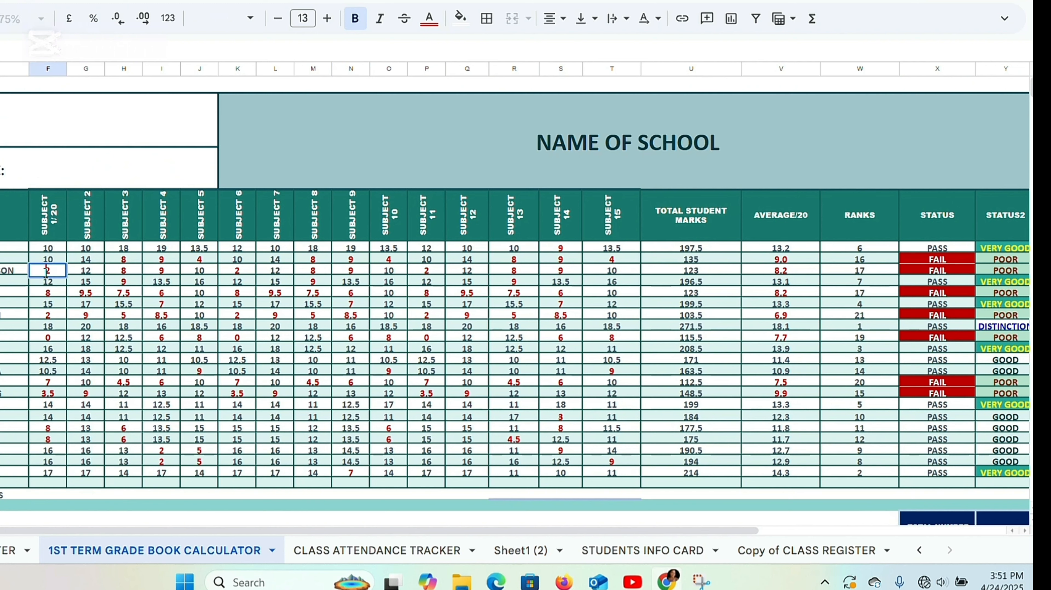
text(1)
double_click(123, 271)
text(1)
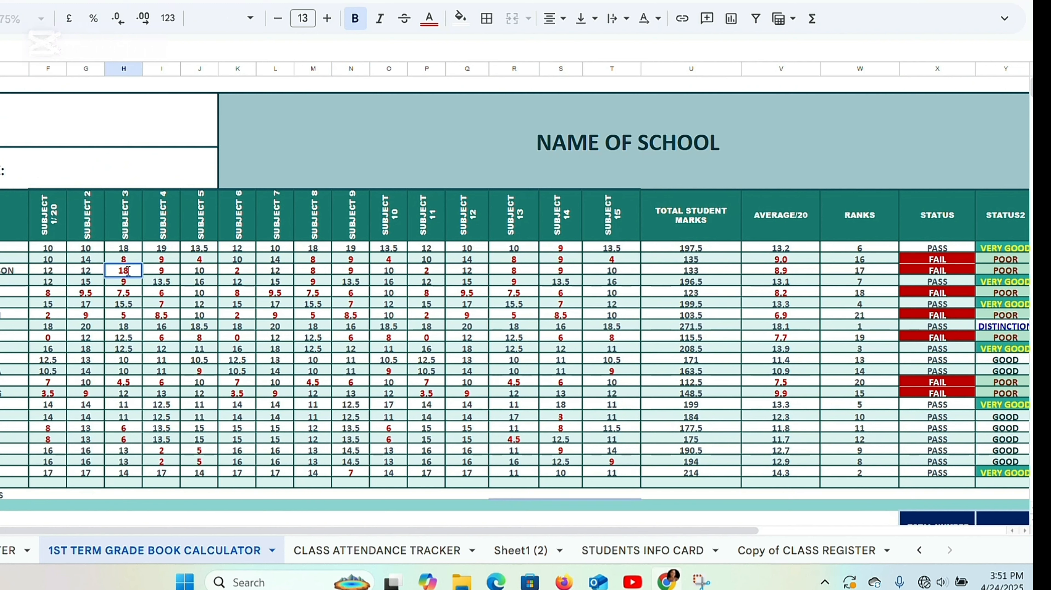
double_click(161, 271)
text(1)
- Set the third student's marks to 12 in Subject 6, 18 in Subject 8, 19 in Subject 9 and 12 in Subject 11
click(244, 270)
double_click(234, 270)
text(1)
double_click(310, 271)
text(1)
double_click(349, 270)
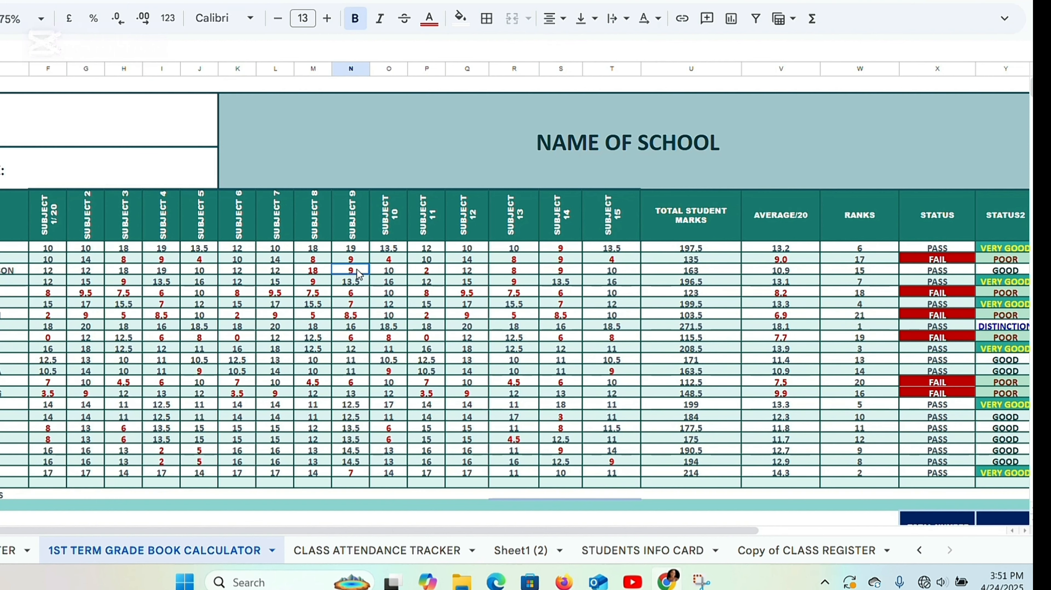
text(1)
double_click(424, 271)
text(1)
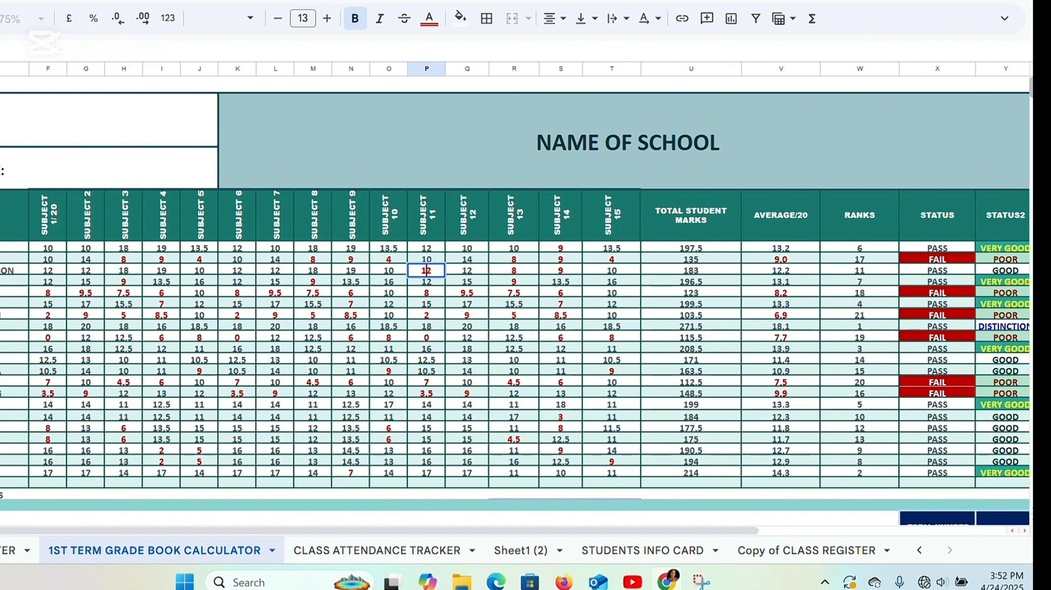
- Open the blank Sheet5 and enter the column header NAME in cell I10
scroll(472, 282, down, 2)
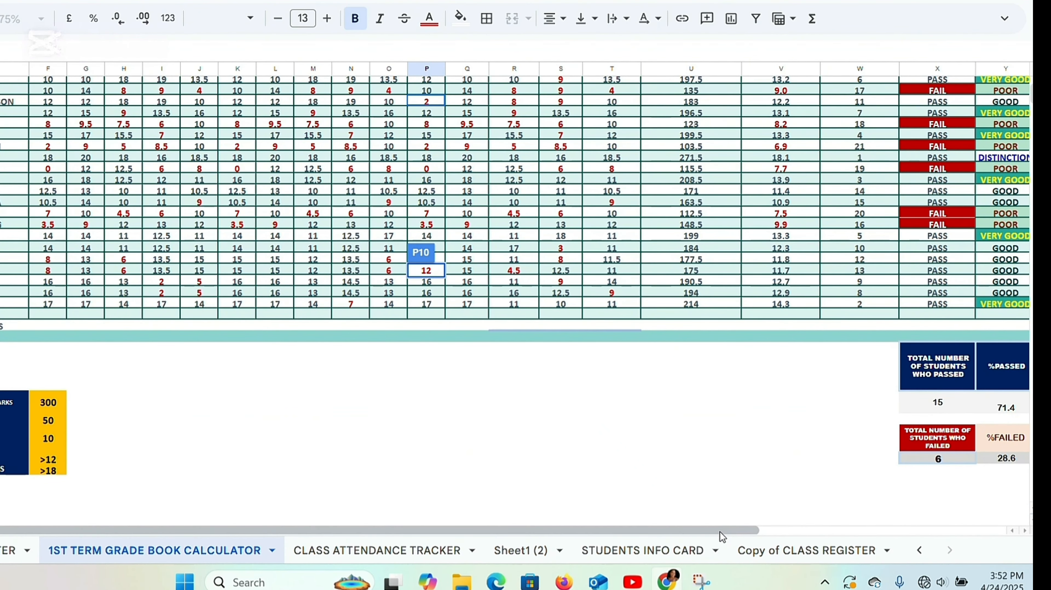
drag(722, 532, 895, 516)
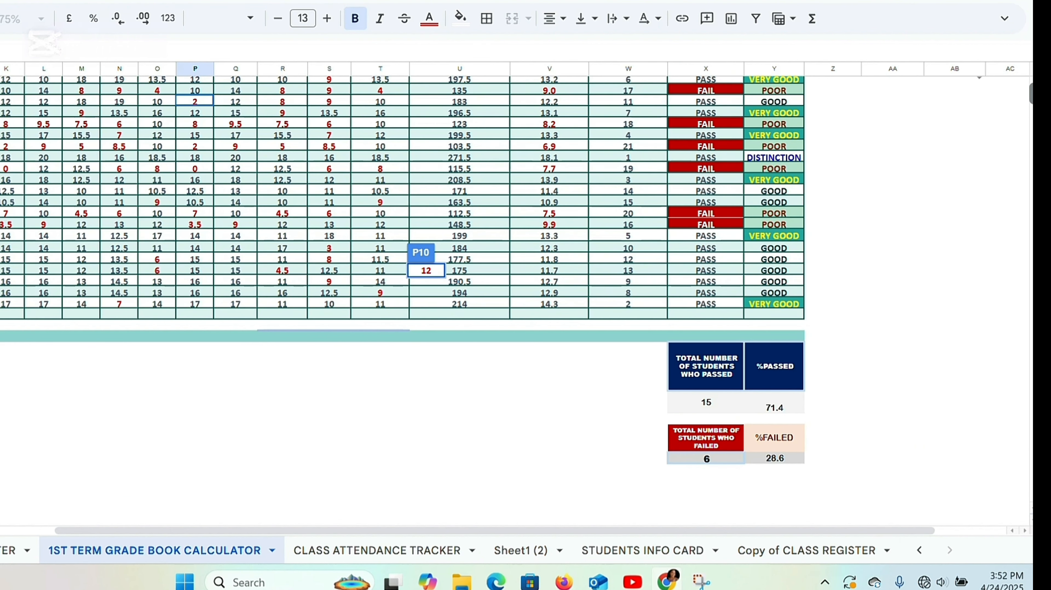
scroll(403, 283, up, 4)
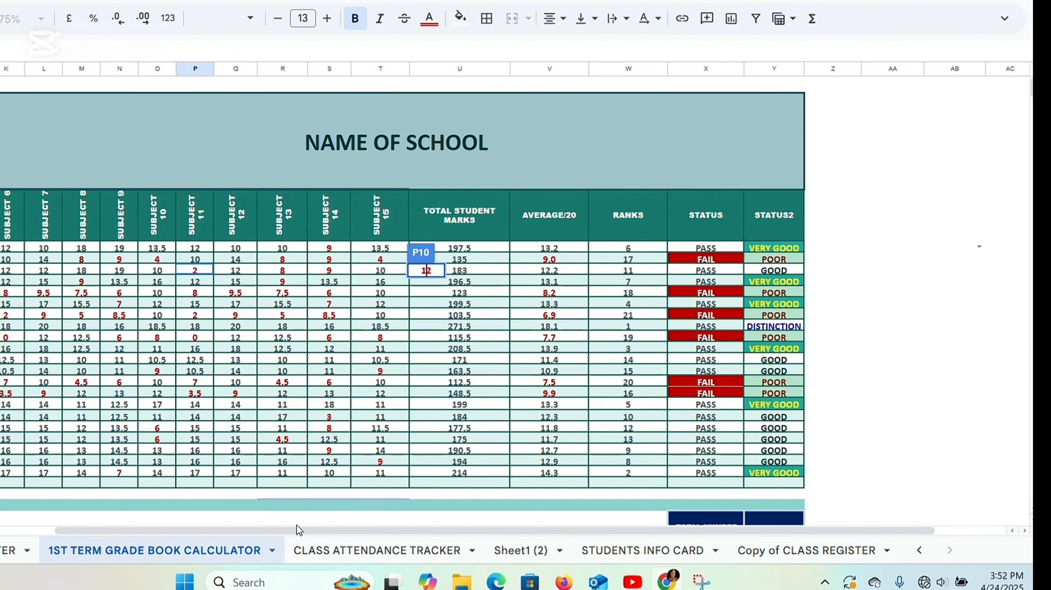
drag(261, 533, 71, 533)
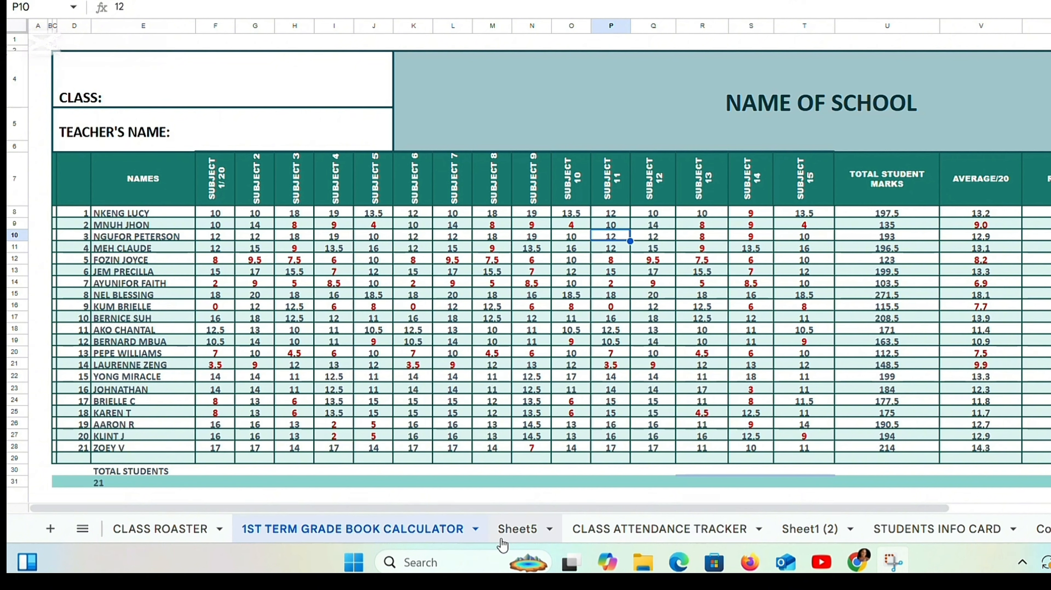
click(521, 535)
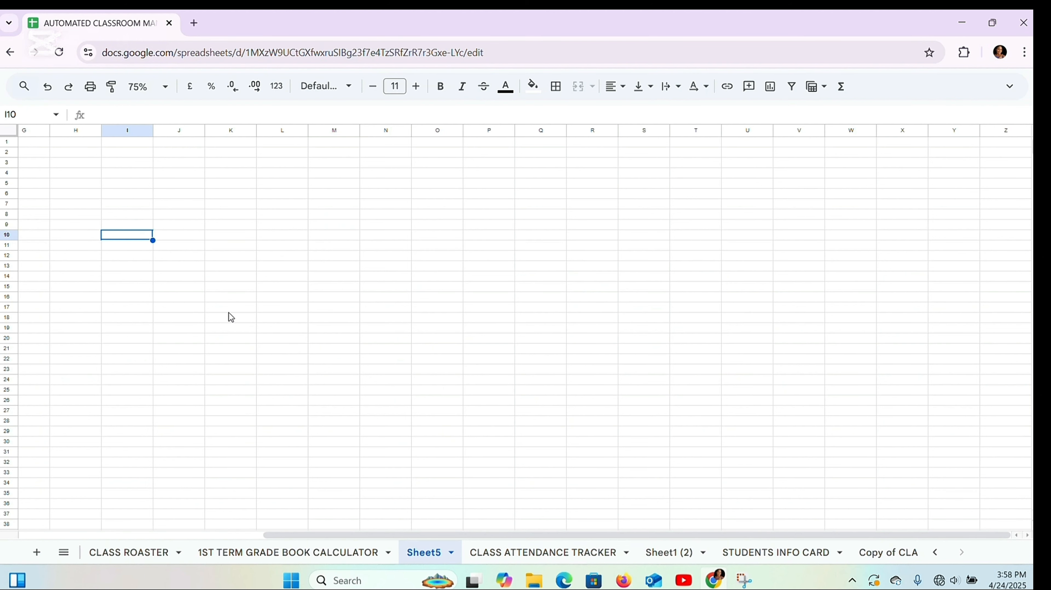
text(NA)
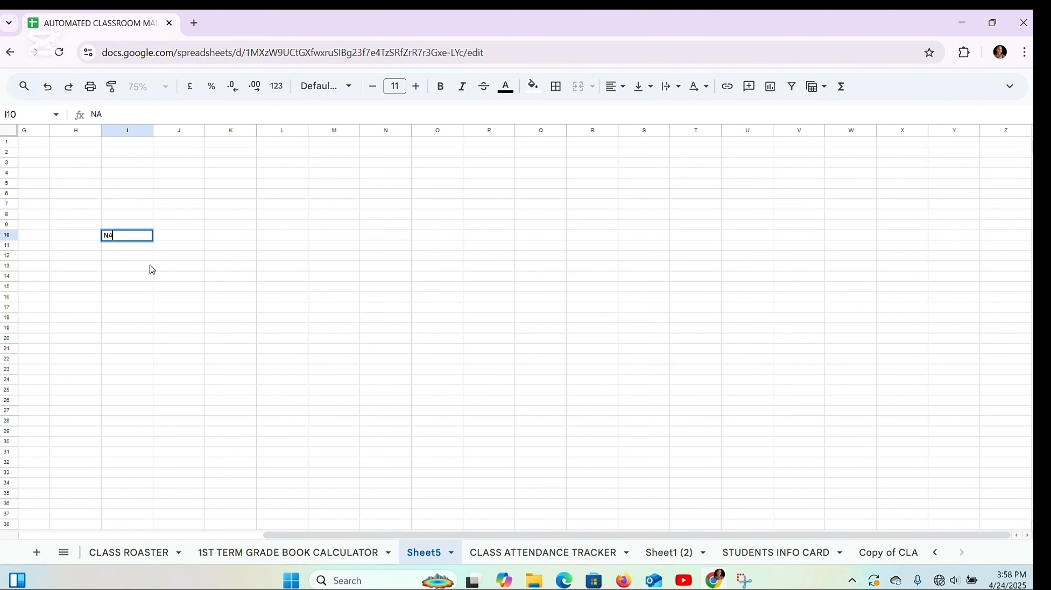
text(ME)
key(Tab)
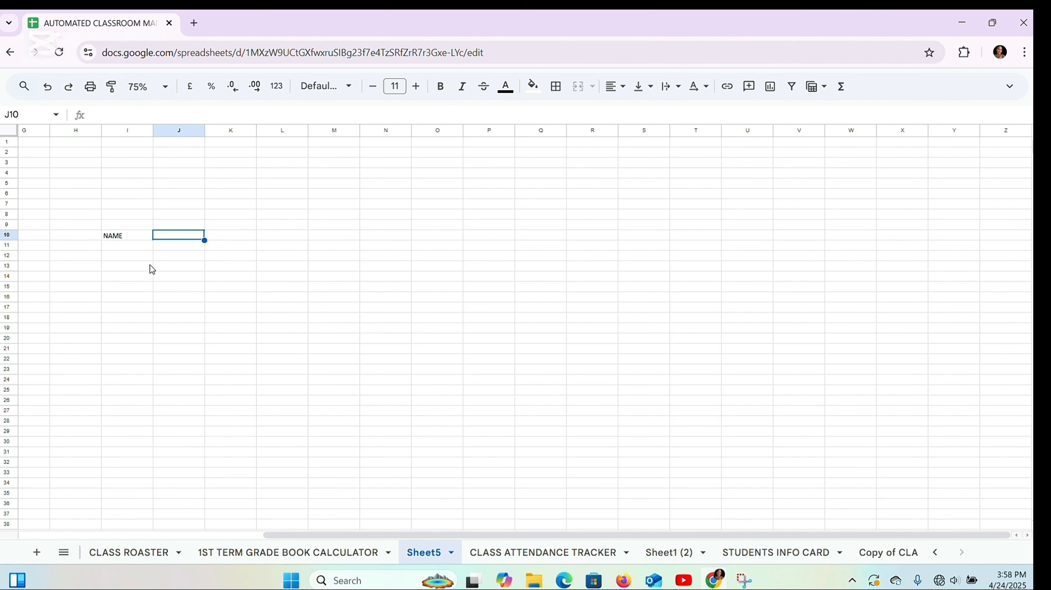
text(SUBJECT)
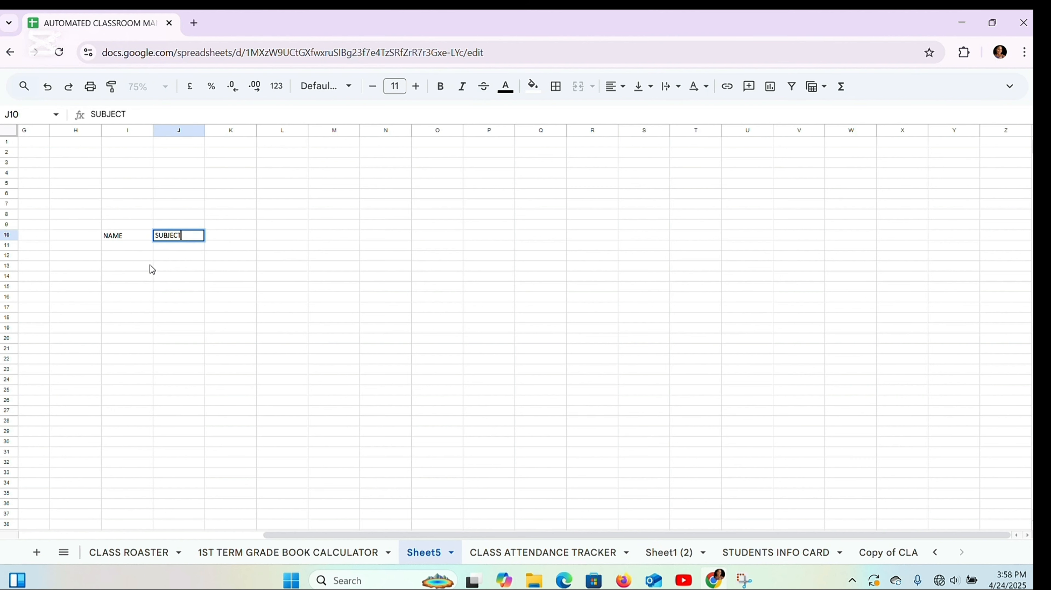
key(BackSpace)
key(BackSpace)
key(BackSpace)
key(BackSpace)
key(BackSpace)
key(BackSpace)
key(BackSpace)
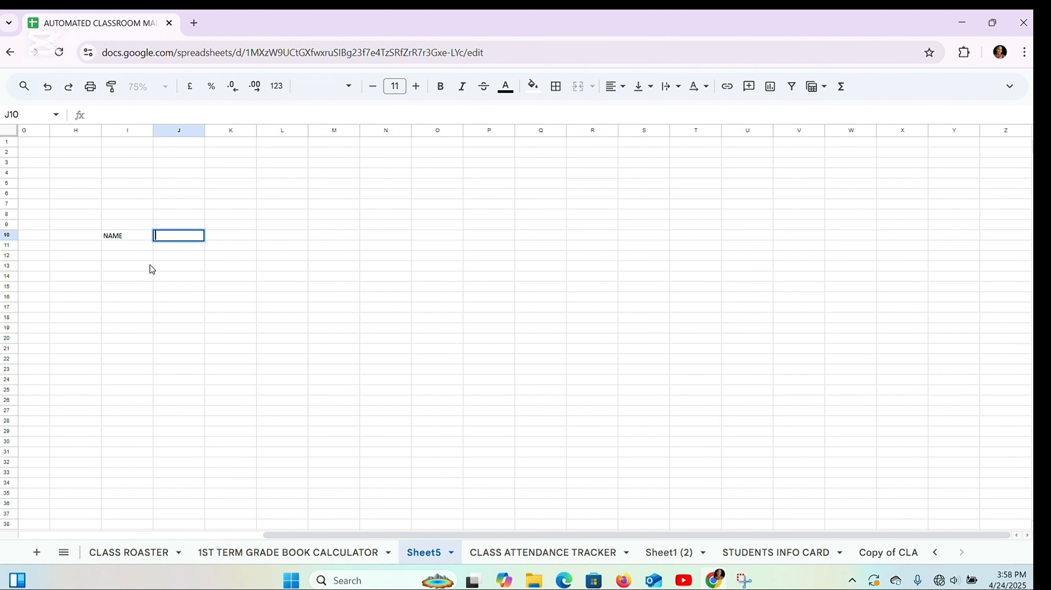
- Enter the subject headers MATH in cell J10 and ENGLISH in cell K10
text(MATH)
key(Tab)
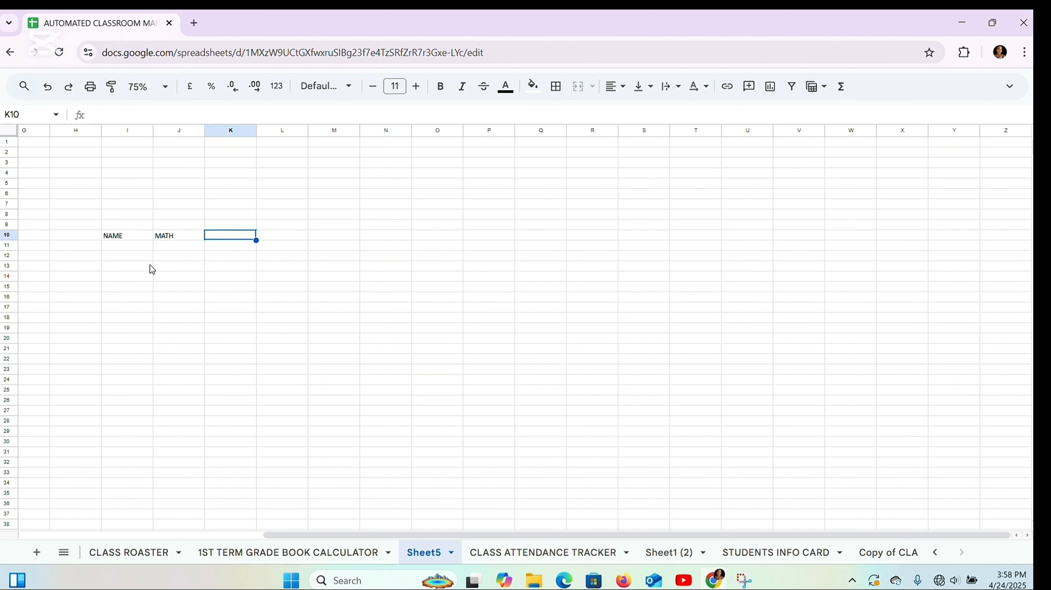
text(ENGLISH)
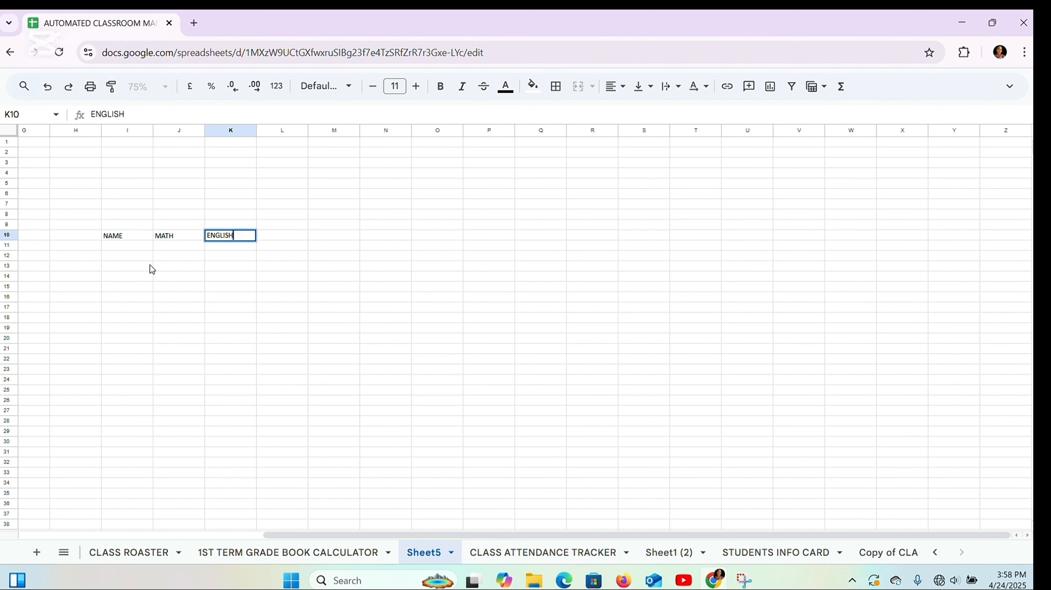
key(Tab)
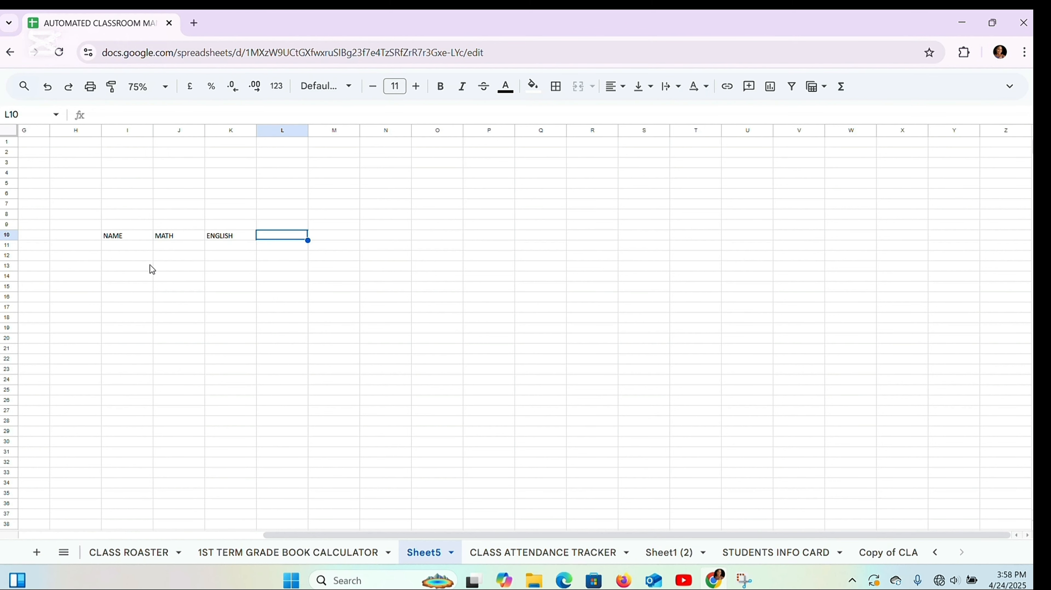
- Enter the headers COMPUTER, SUBJ 4, SUBJ 5 and SUBJ 6 in cells L10 to O10
text(COMPUTER)
key(Tab)
text(SUBJ 4)
key(Tab)
text(SUBJ 5)
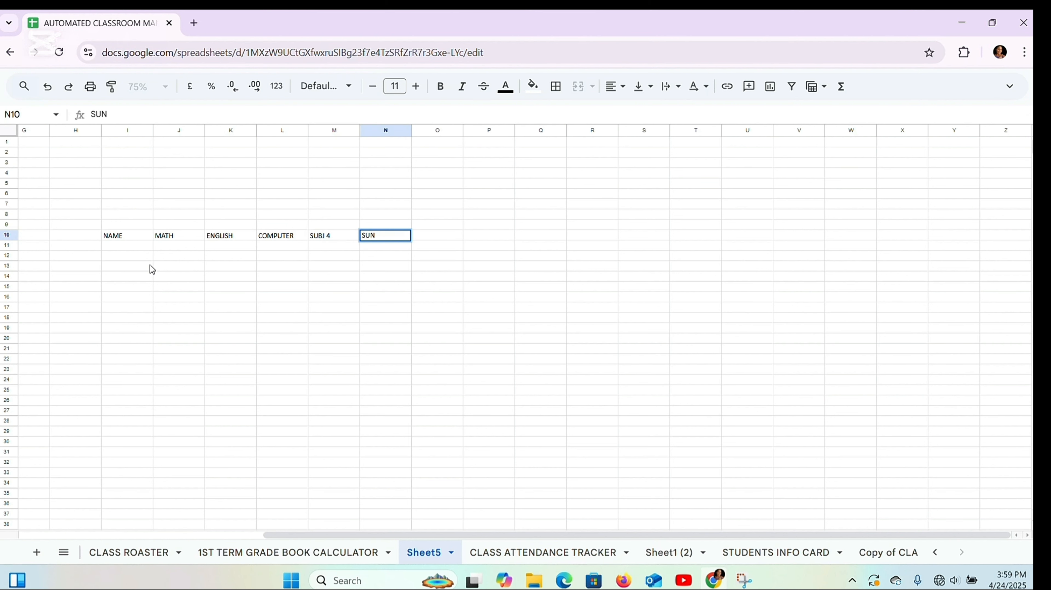
key(Tab)
text(SUN)
key(BackSpace)
text(BJ)
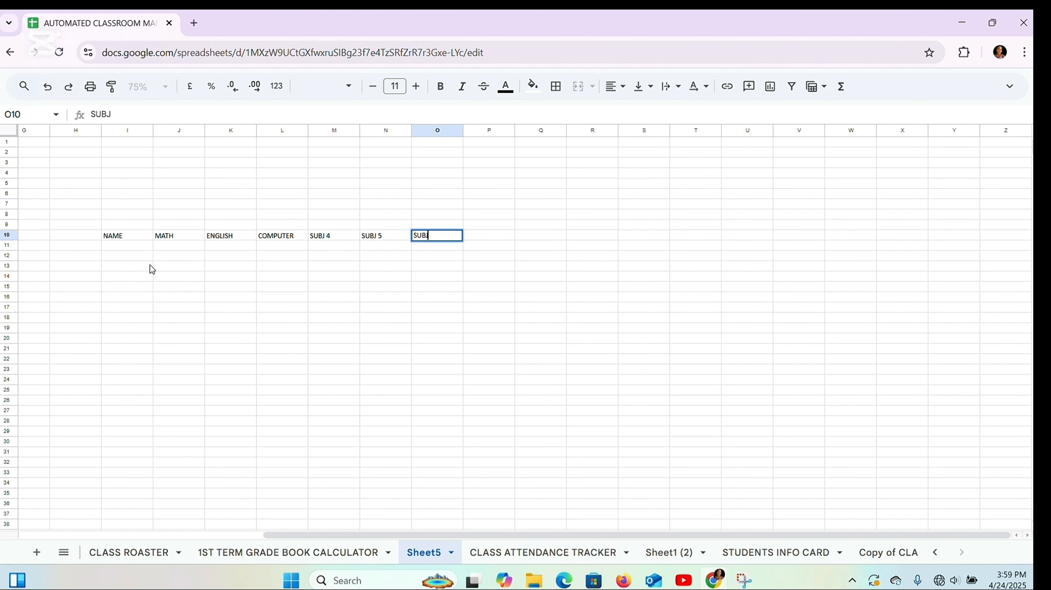
text( 6)
- Enter the headers TOTAL MARKS in cell P10, AVERAGE in Q10 and POSITION in R10
click(500, 235)
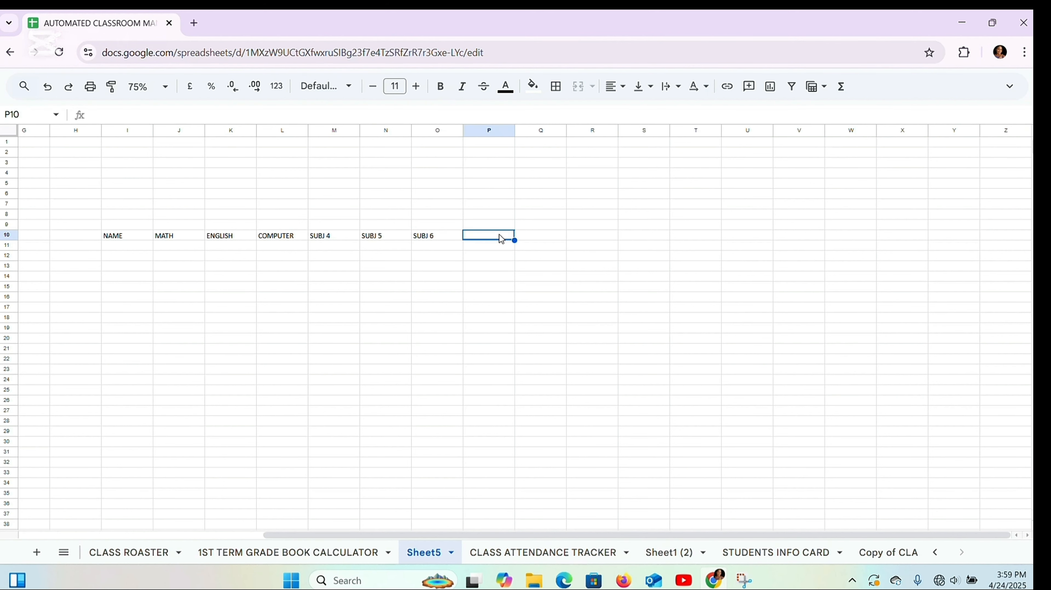
text(TOTAL MARK)
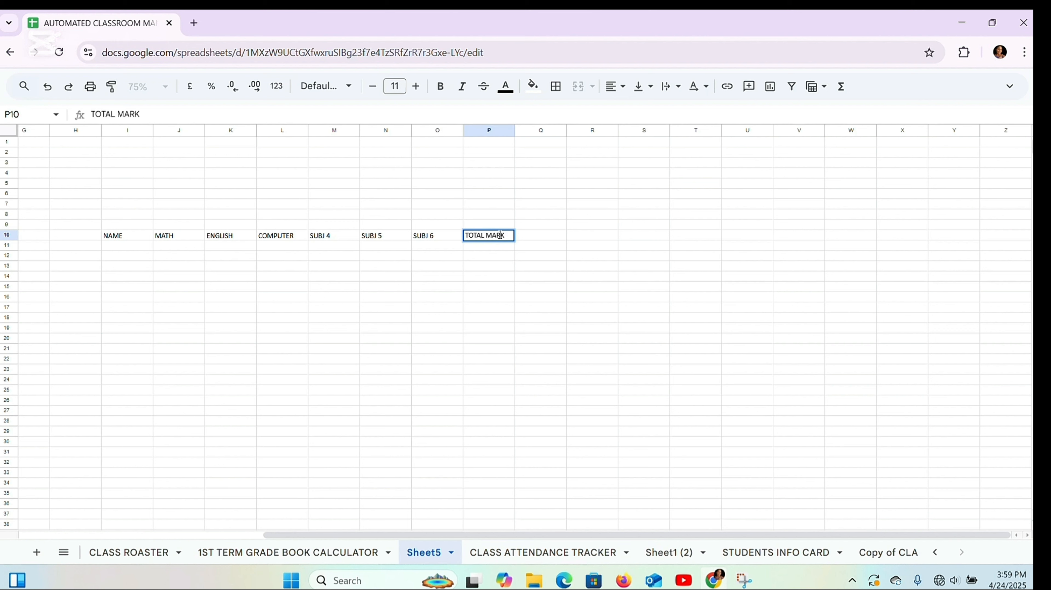
text(S)
key(Tab)
text(AVERAGE)
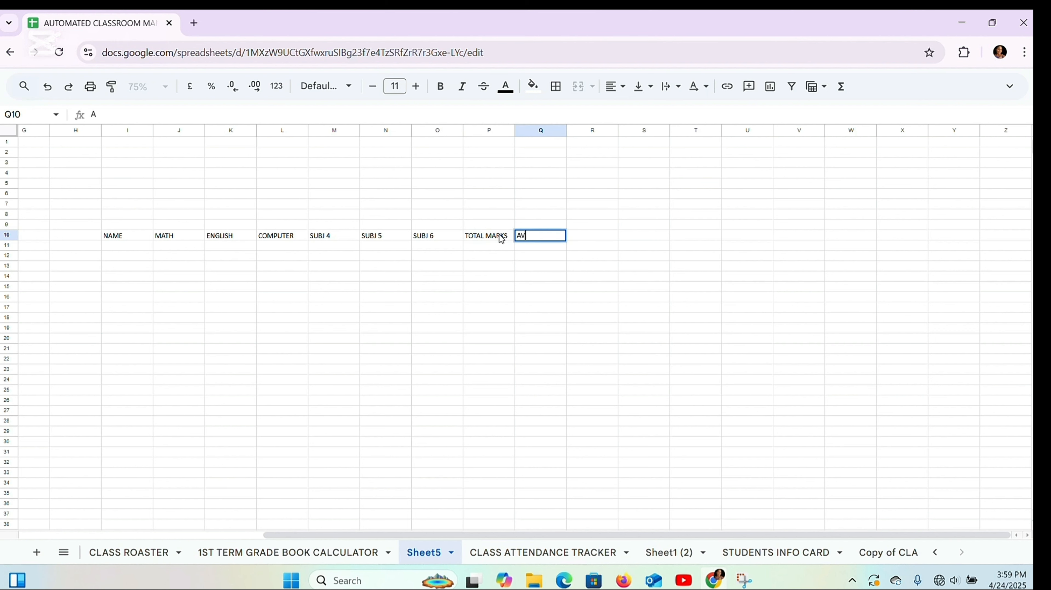
key(Tab)
text(POSITION)
key(Tab)
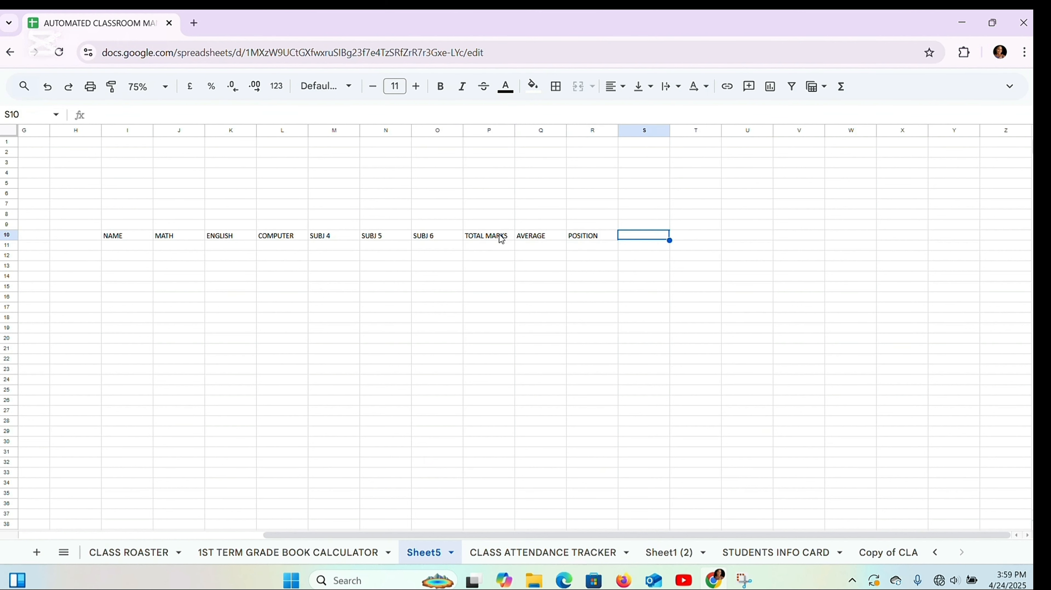
- Enter the headers STATUS in cell S10 and STATUS 2 in cell T10
text(STATUS)
key(Tab)
text(STATUS)
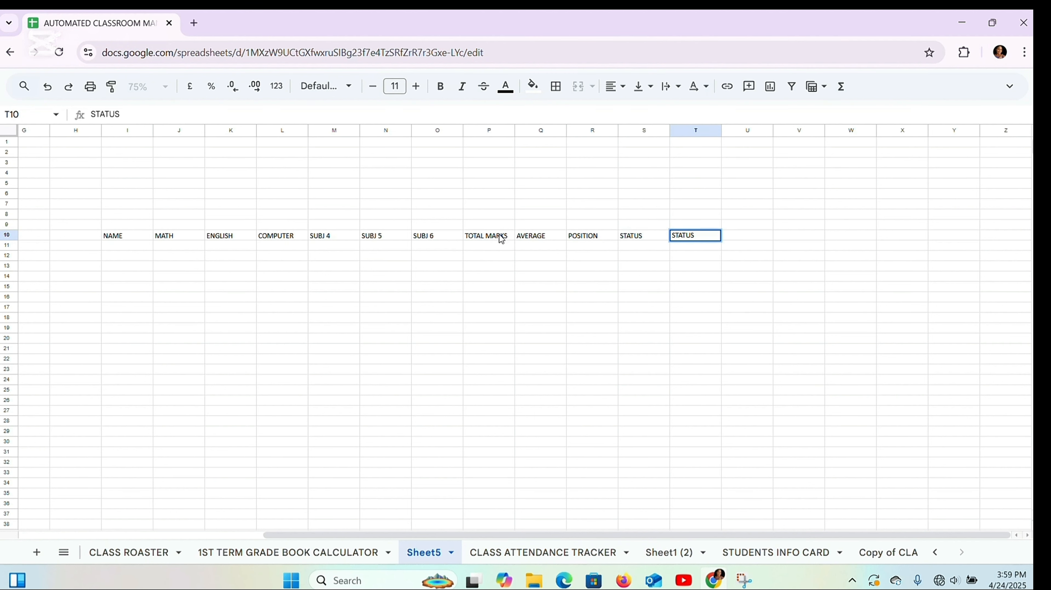
text( 2)
click(122, 236)
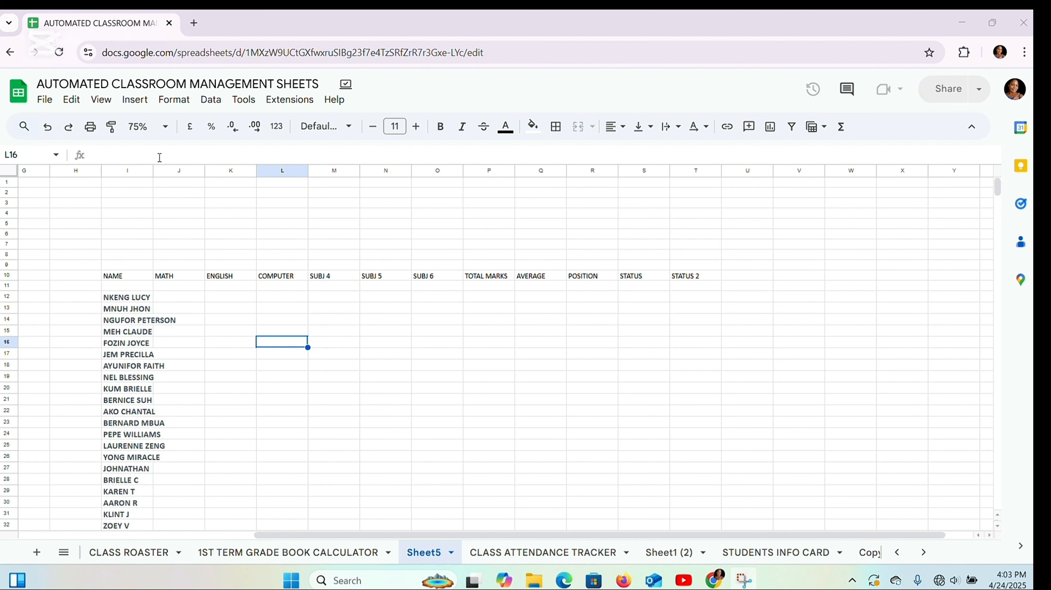
- Widen column I to fit the student names, and make the NAME header in I10 bold at font size 22
drag(153, 171, 200, 182)
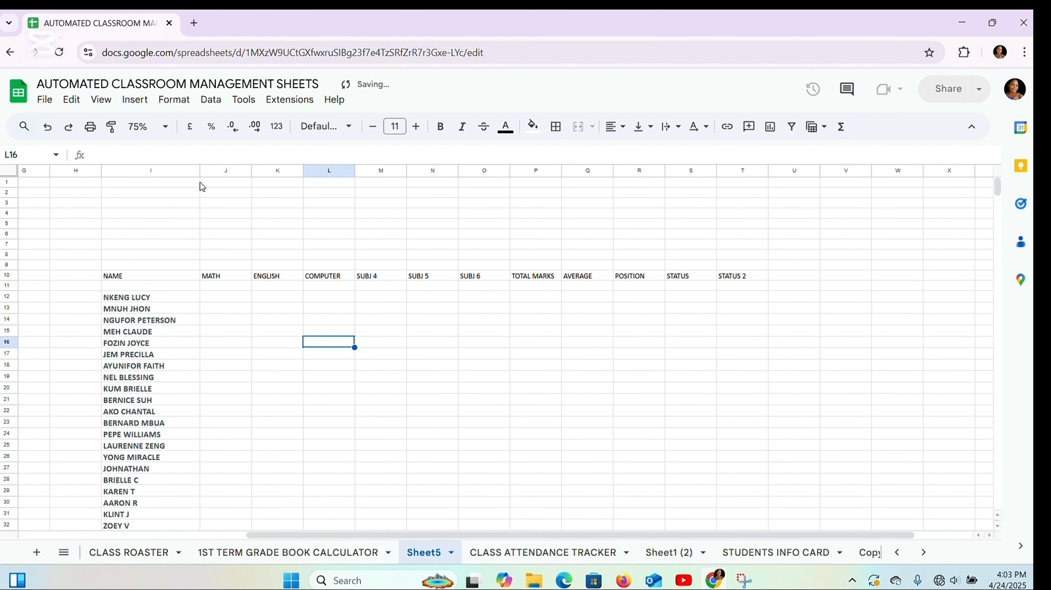
click(106, 278)
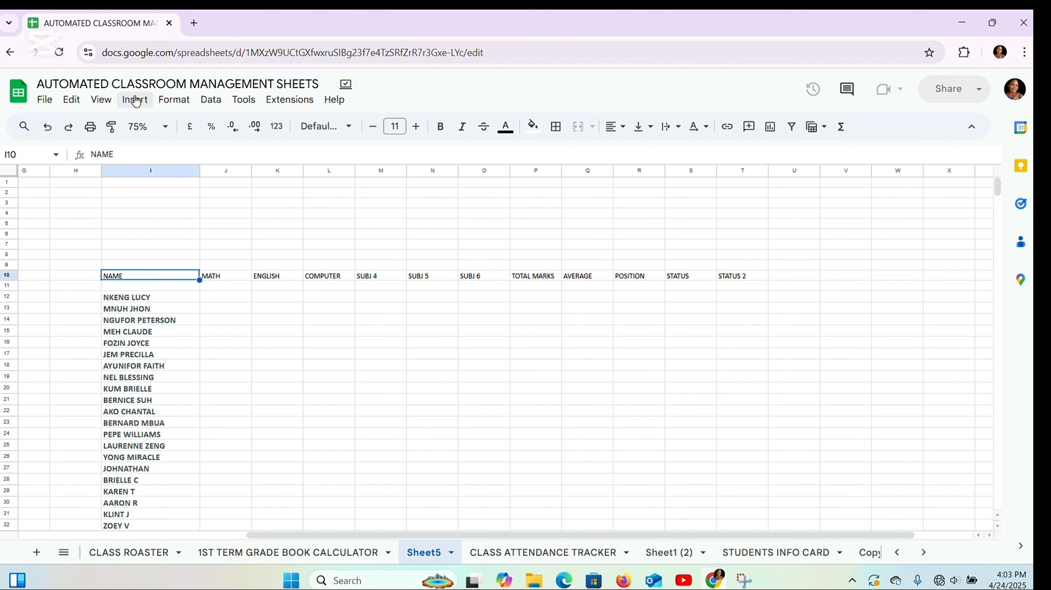
click(417, 126)
click(417, 126)
click(417, 126)
click(417, 126)
click(417, 126)
click(417, 127)
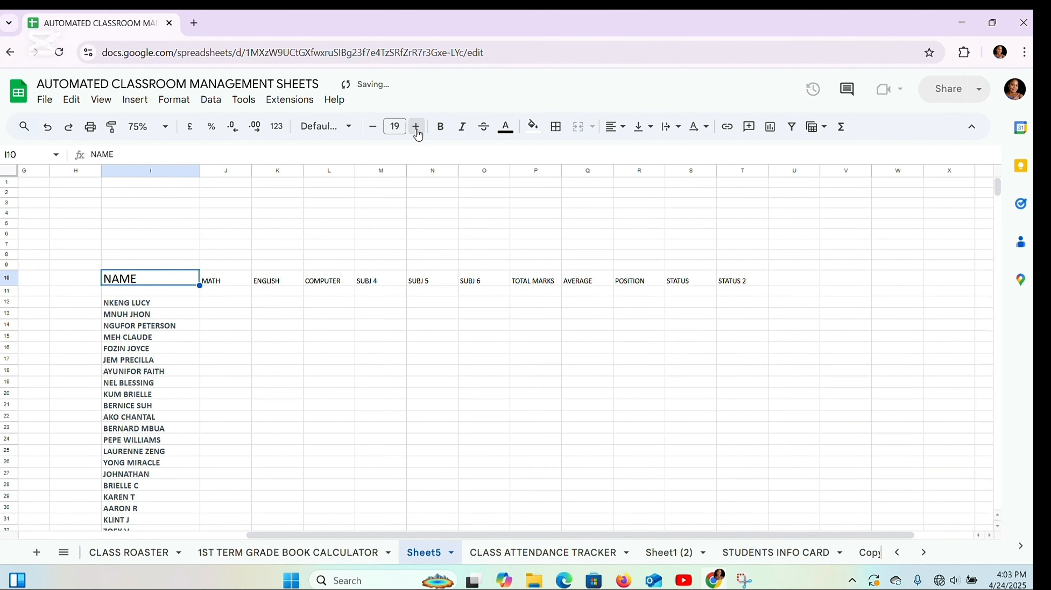
click(417, 126)
click(416, 126)
click(417, 127)
click(416, 126)
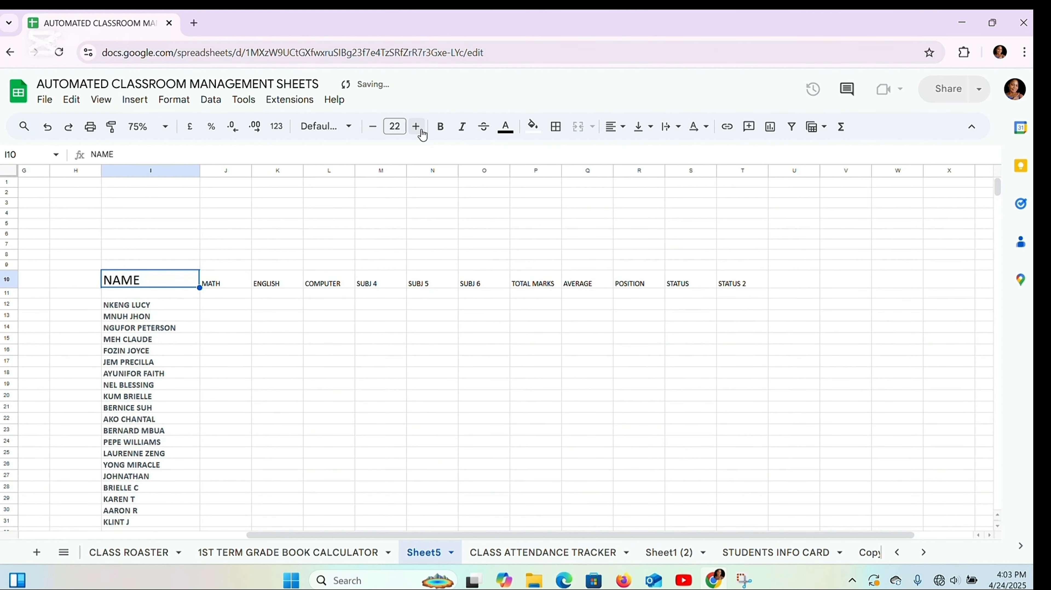
click(441, 131)
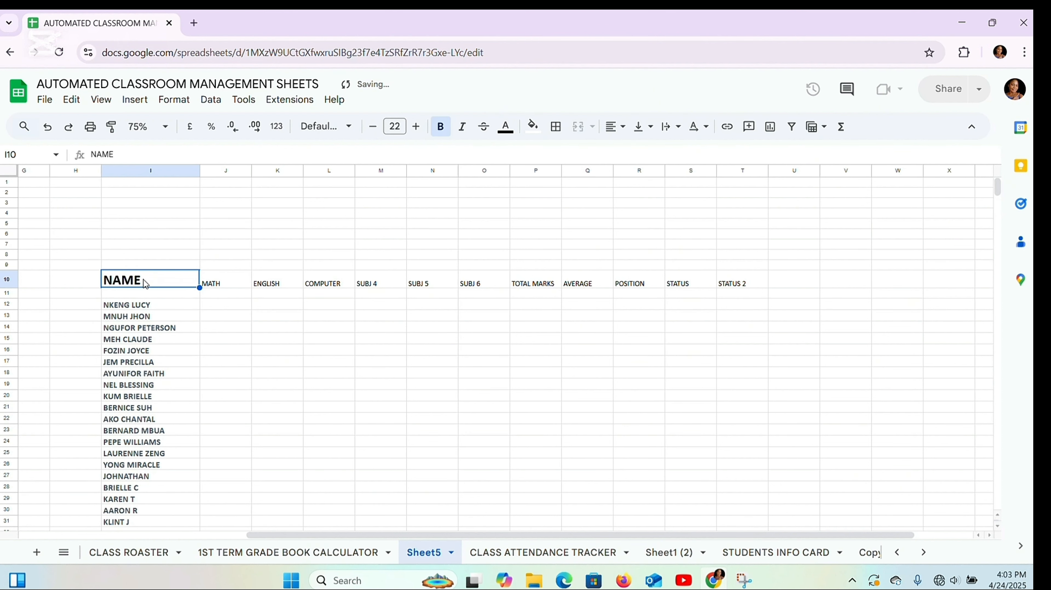
- Format the header row I10:T10 as bold text at font size 20 and apply borders to all its cells
drag(145, 284, 743, 285)
click(378, 128)
click(378, 128)
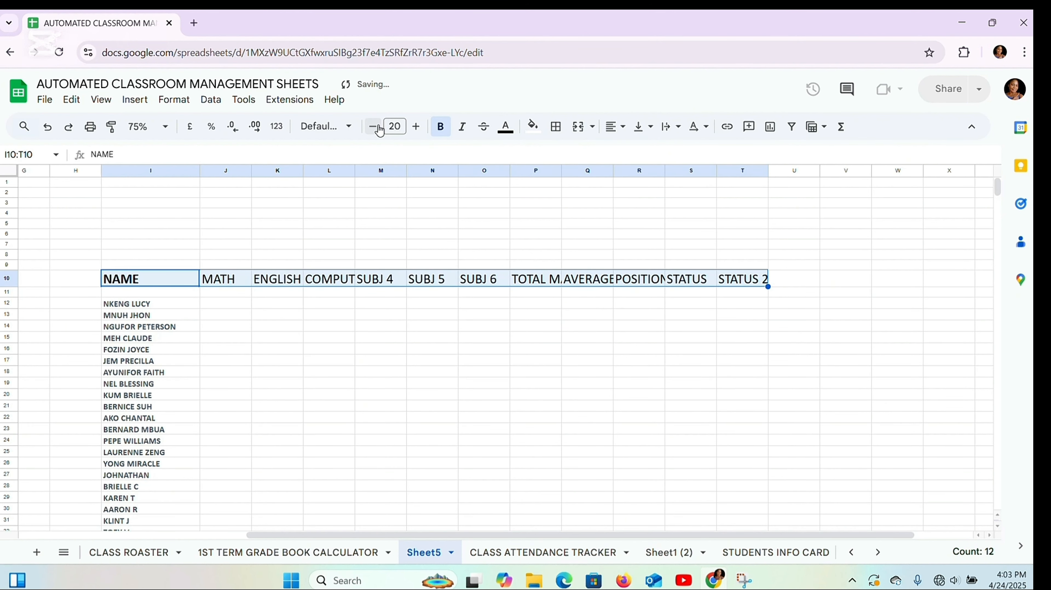
click(439, 131)
click(440, 132)
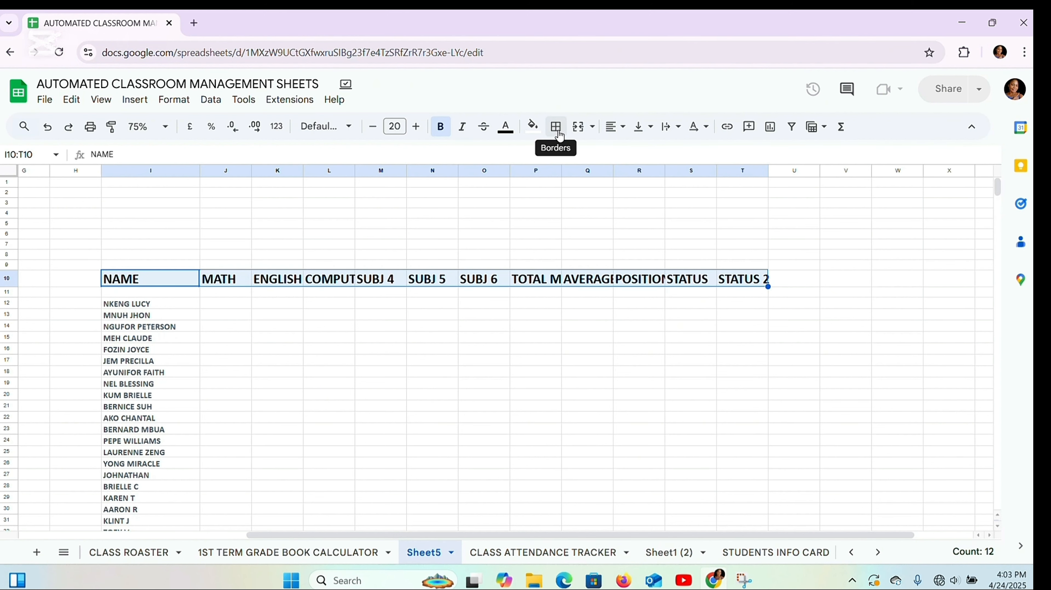
click(559, 131)
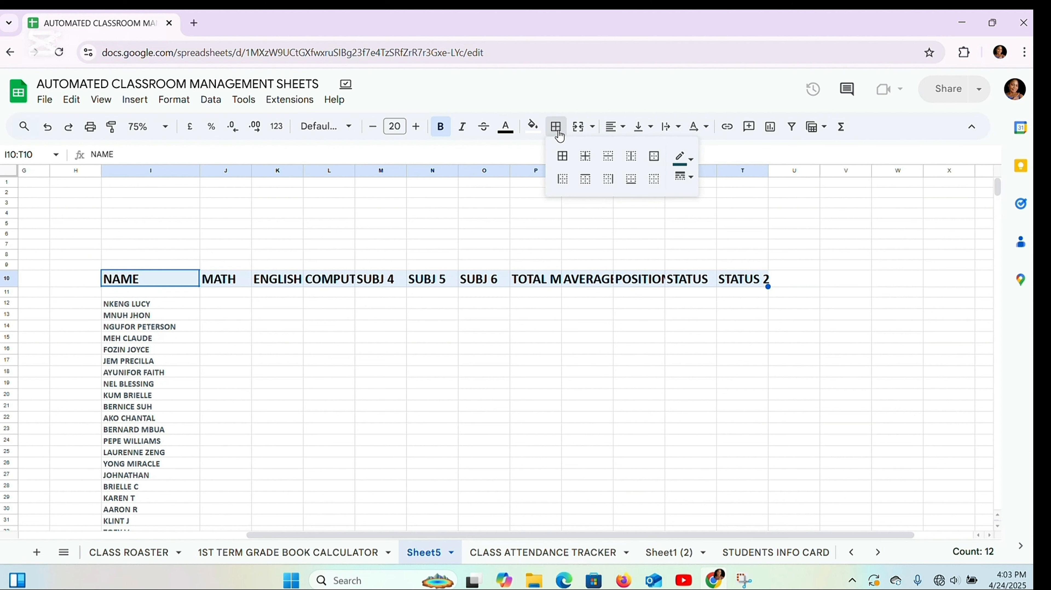
click(561, 161)
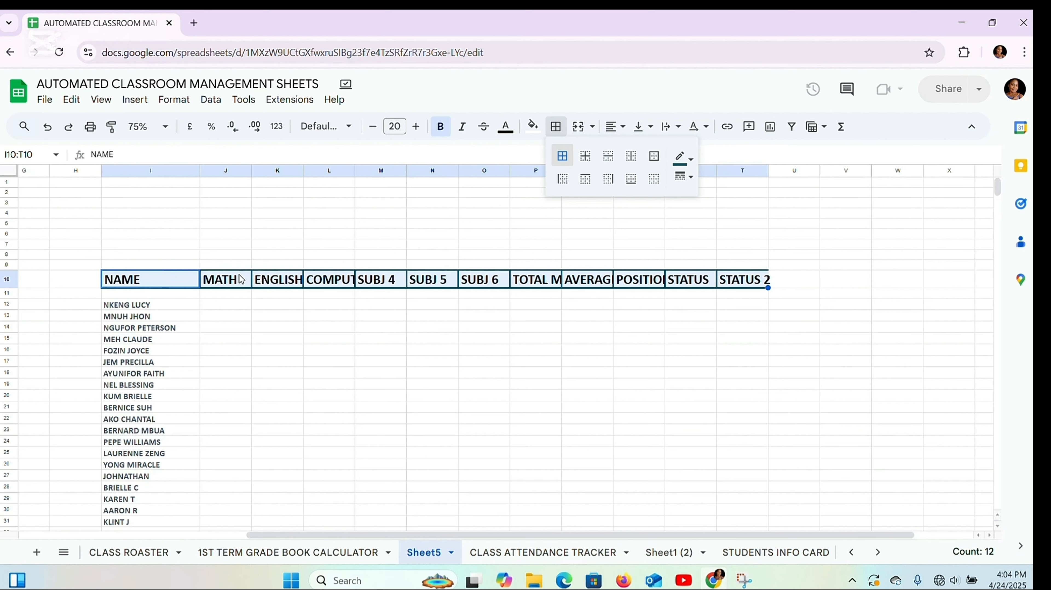
- Reduce the font size of the header row I10:T10 so the titles fit their columns better
click(374, 126)
click(374, 127)
click(374, 126)
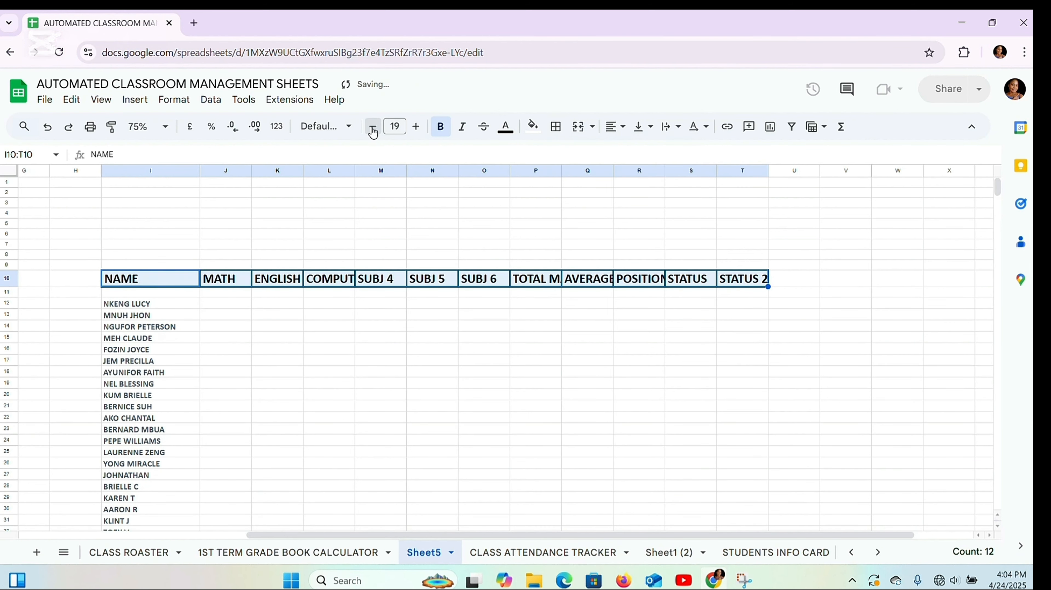
click(373, 128)
click(373, 131)
click(373, 131)
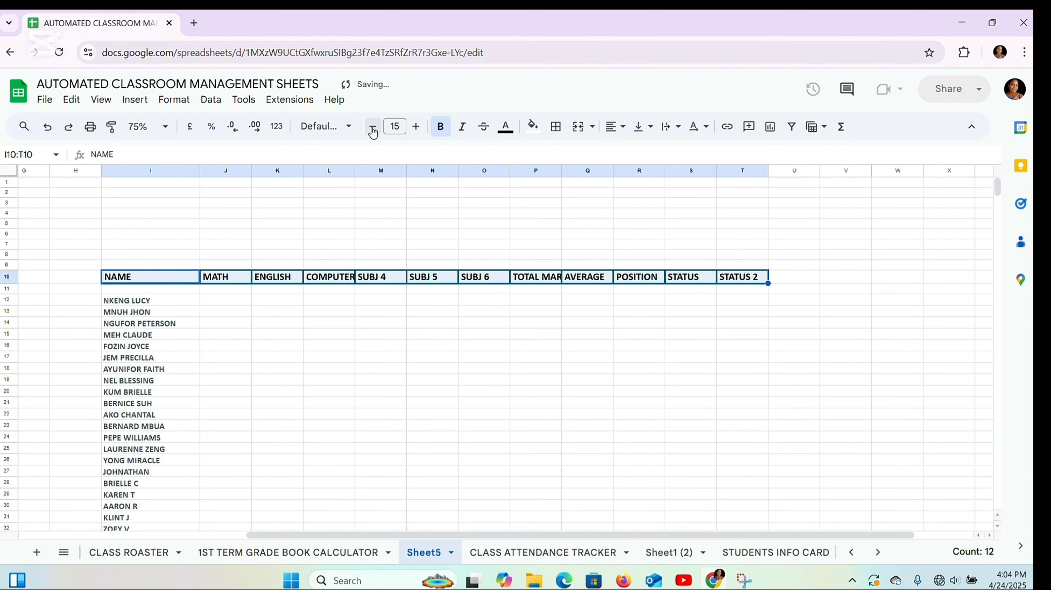
click(415, 130)
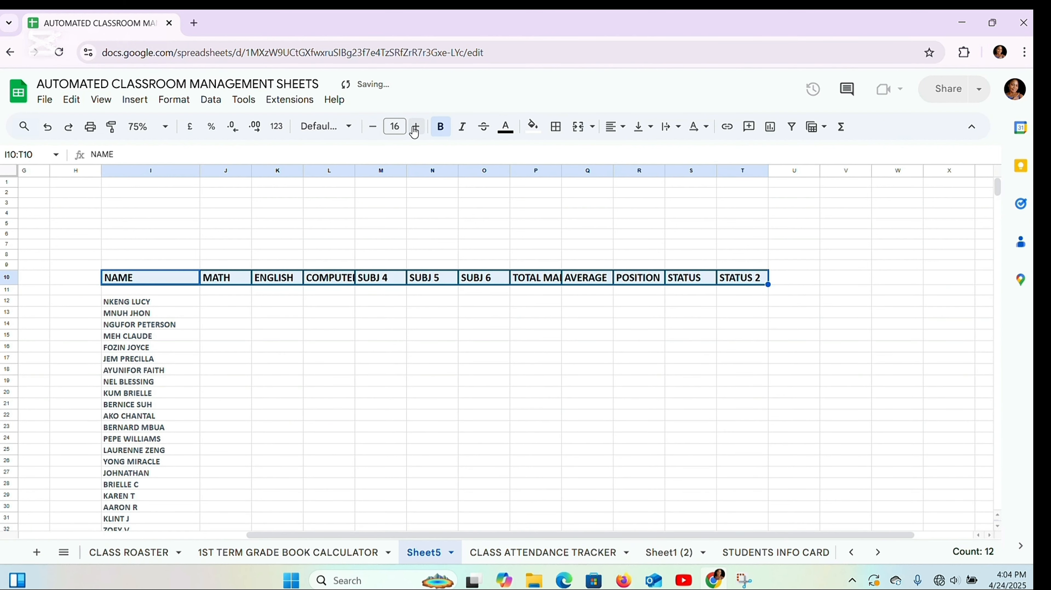
click(415, 131)
click(415, 131)
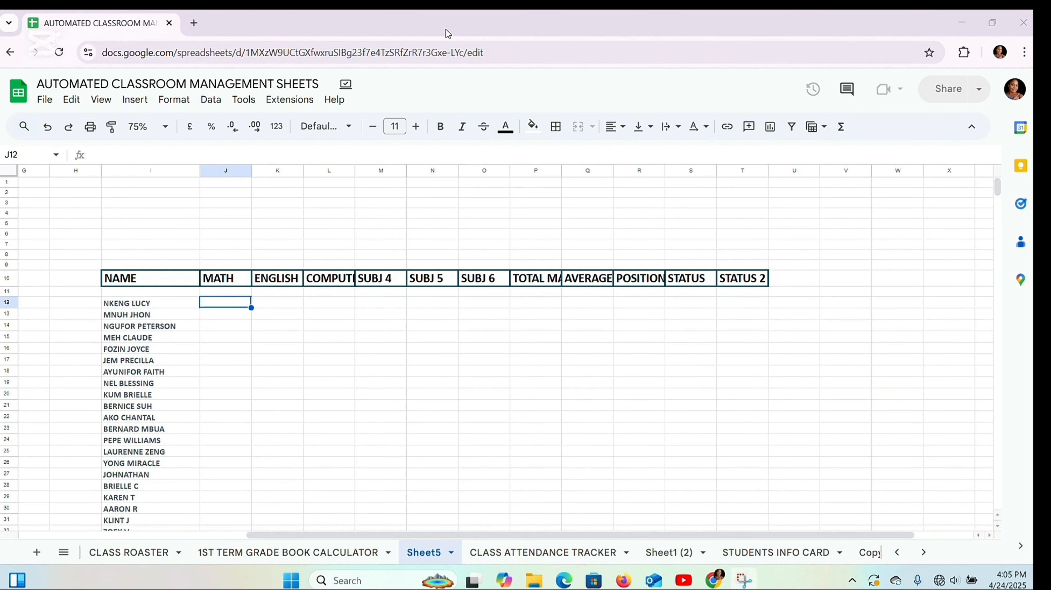
- Enter the student numbers 1, 2 and 3 in cells H12 to H14, beside the first three names
click(85, 307)
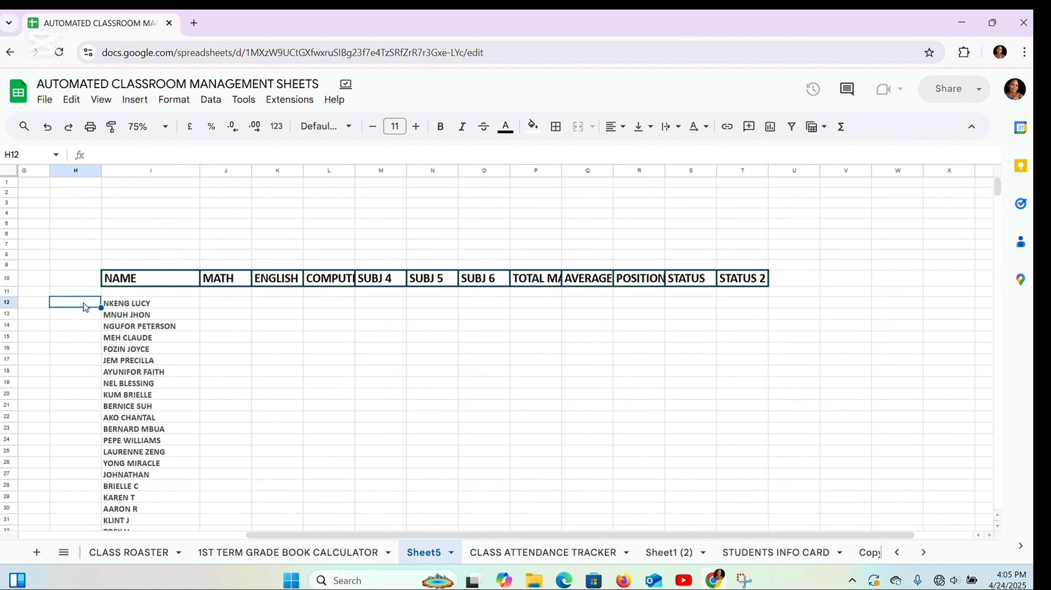
text(1)
key(Return)
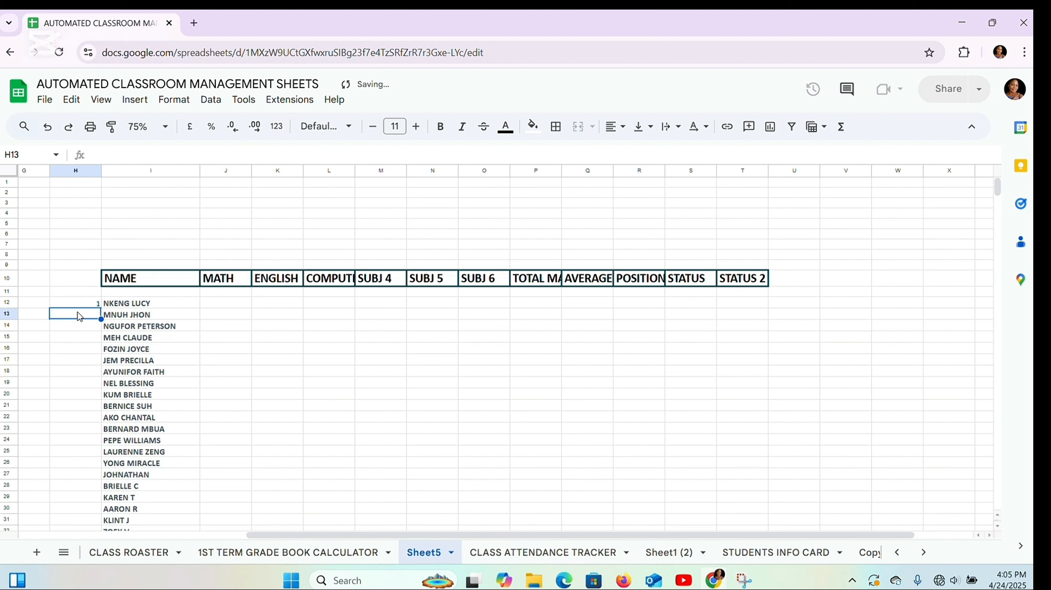
text(2)
key(Return)
text(3)
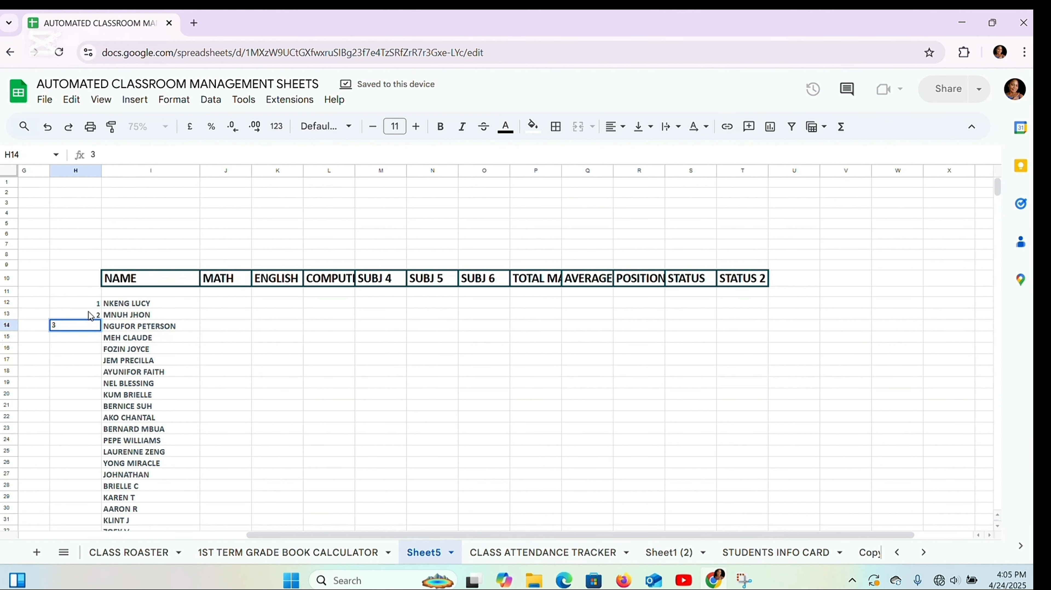
- Extend the number series in H12:H14 down to H32, beside the last student name
click(92, 305)
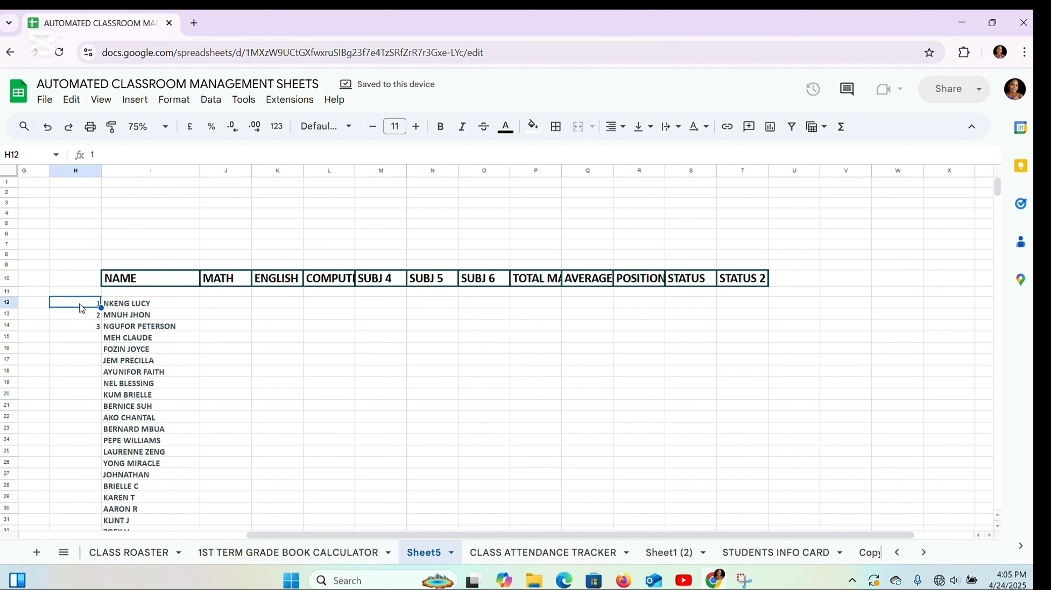
drag(82, 308, 98, 335)
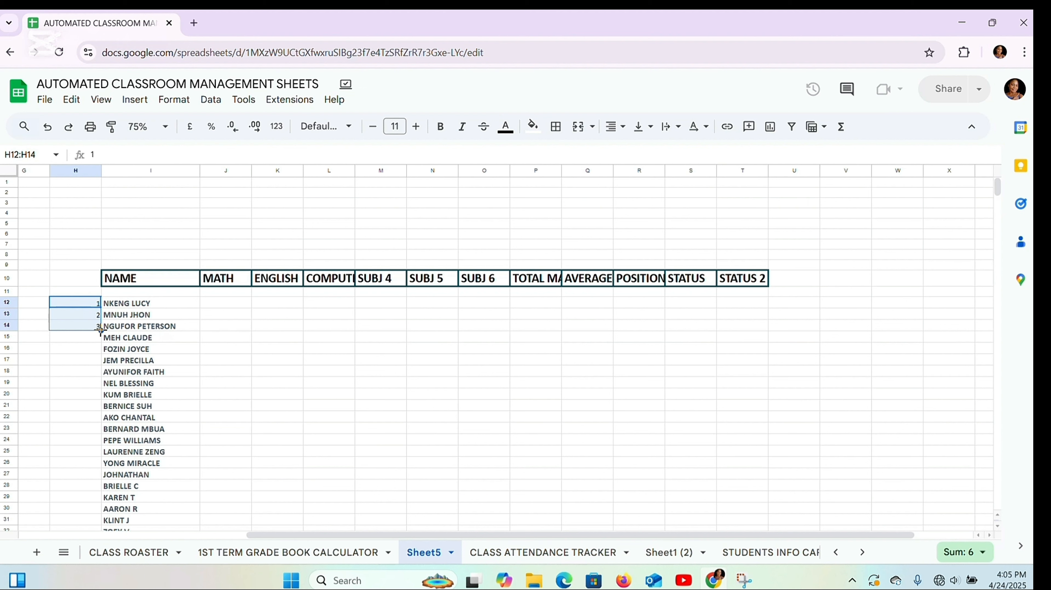
drag(101, 331, 103, 431)
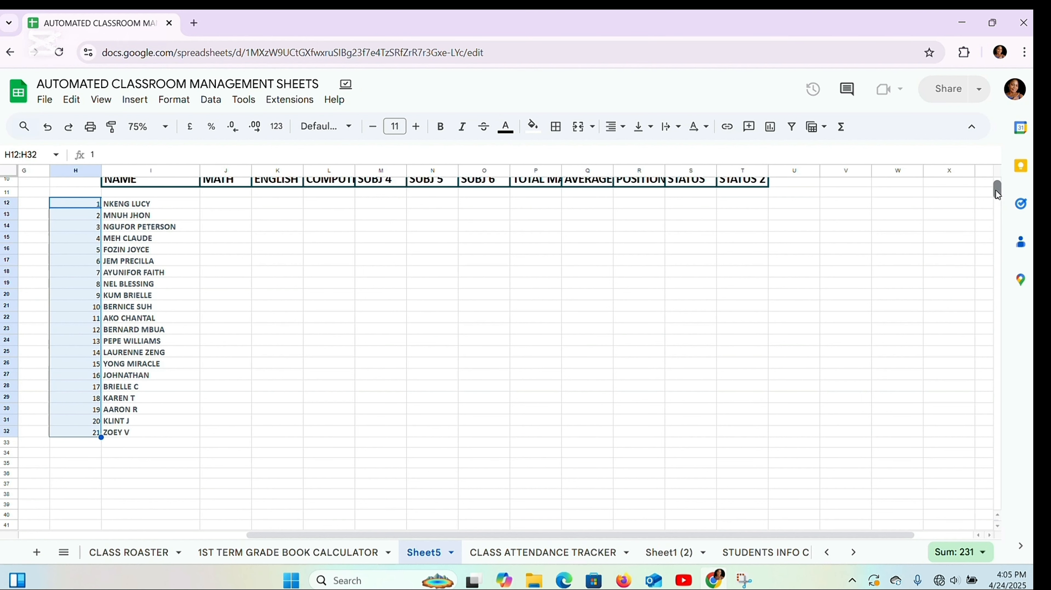
- Apply outer borders around the whole grade table range H10:V33
drag(996, 190, 992, 189)
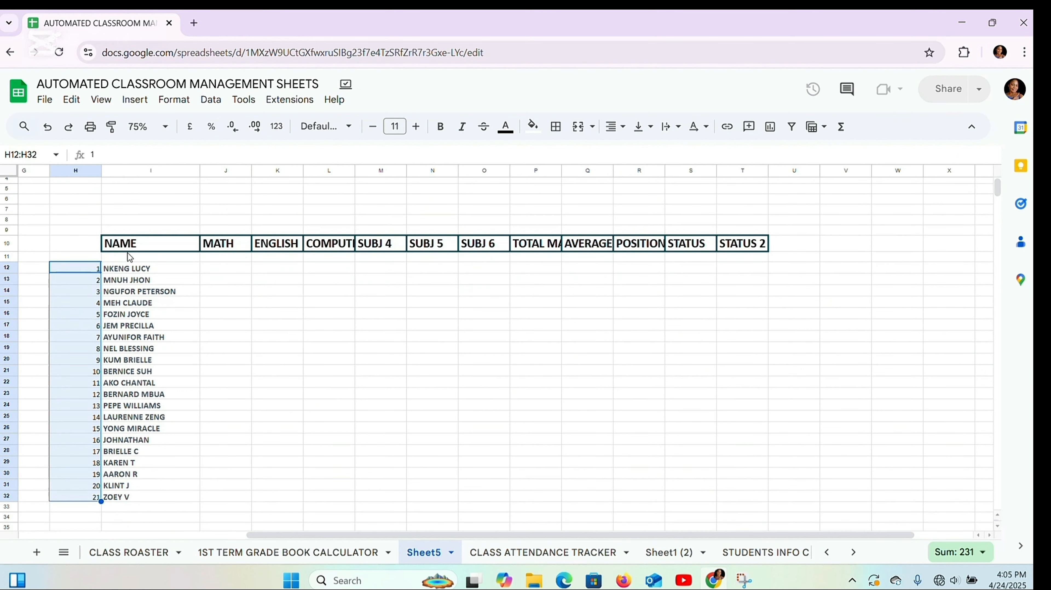
click(107, 269)
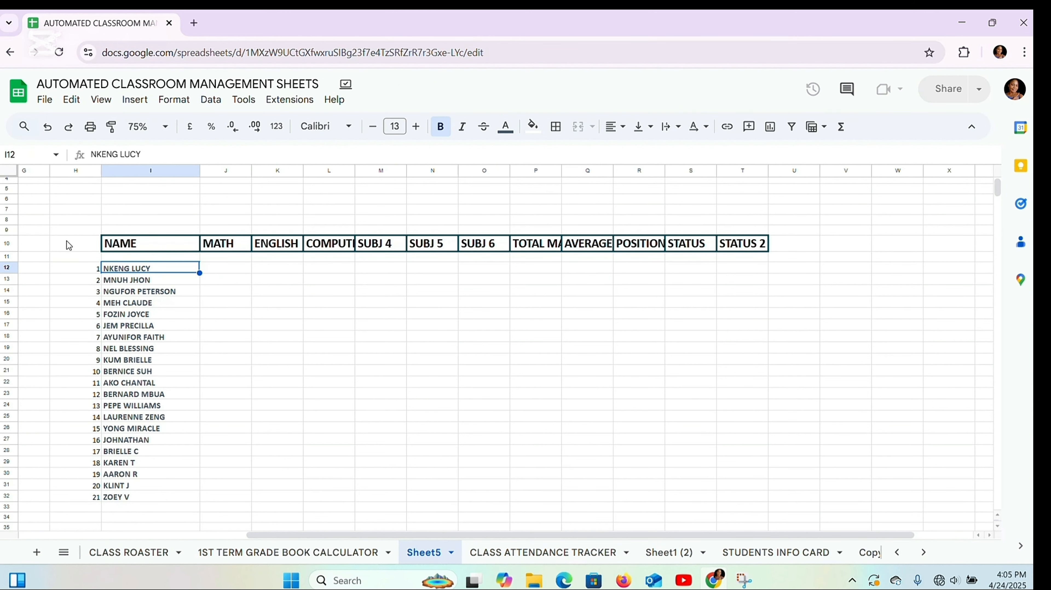
drag(70, 243, 872, 494)
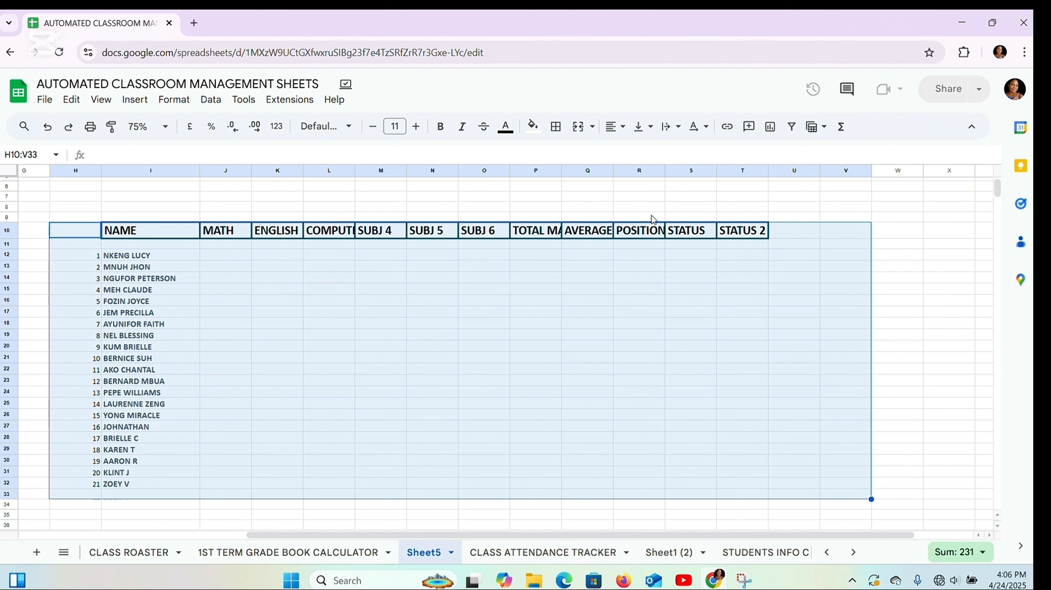
click(557, 127)
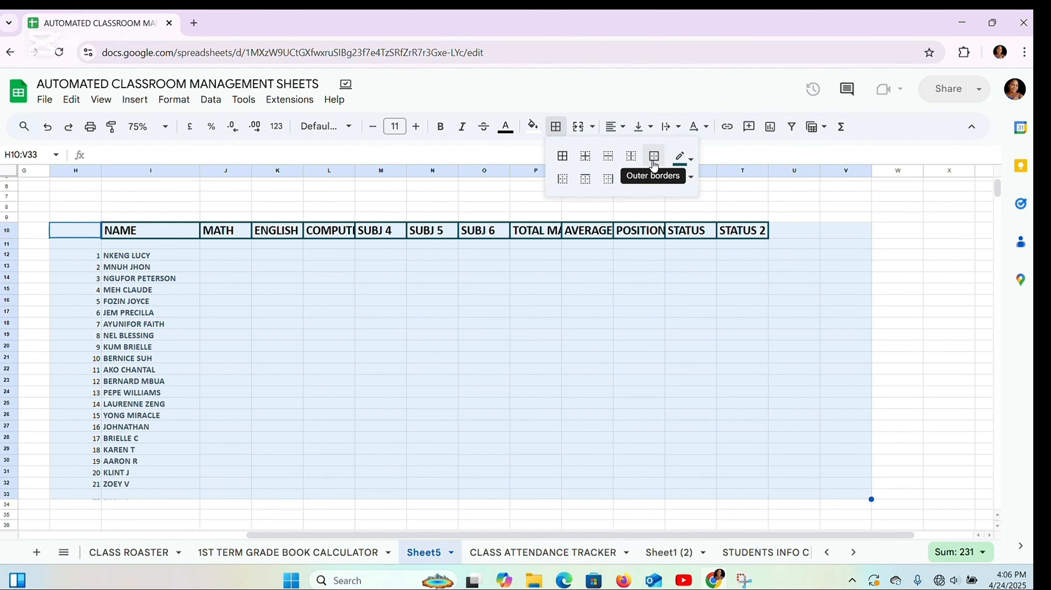
click(655, 157)
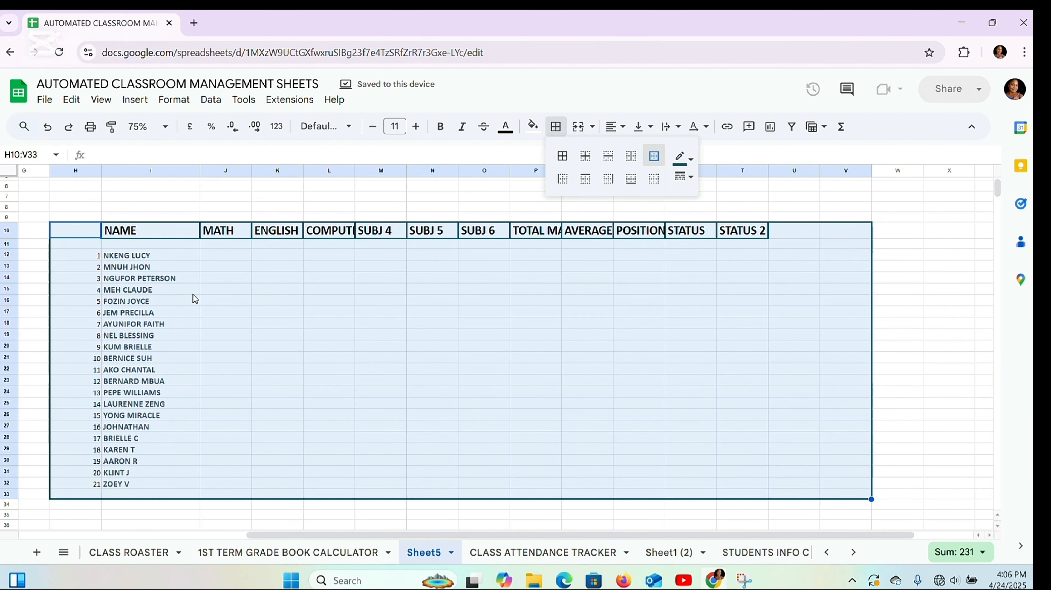
- Centre the student names in I12:I32 horizontally
click(188, 256)
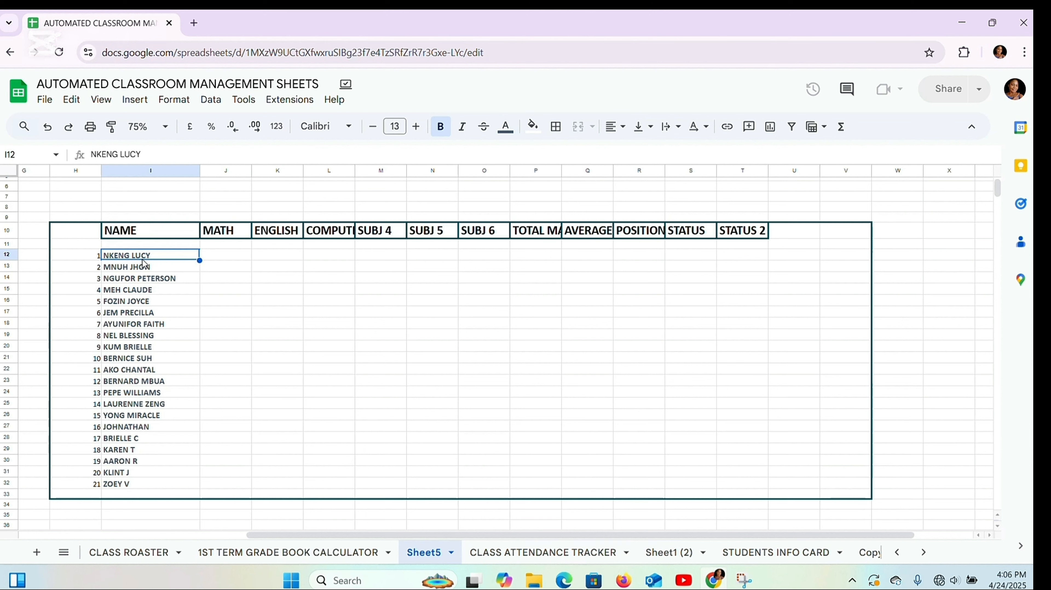
drag(145, 258, 127, 488)
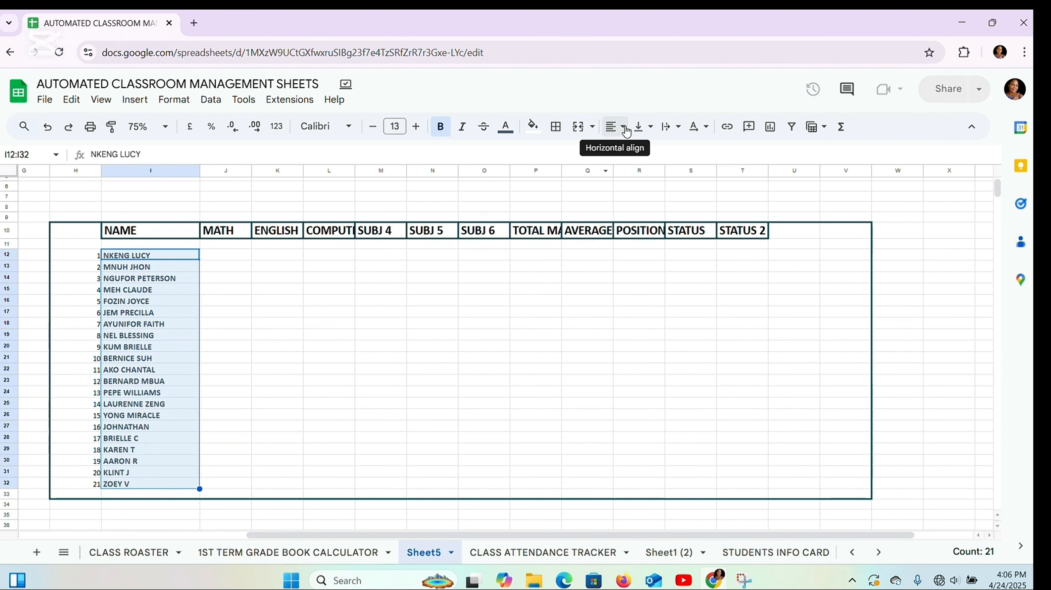
click(623, 131)
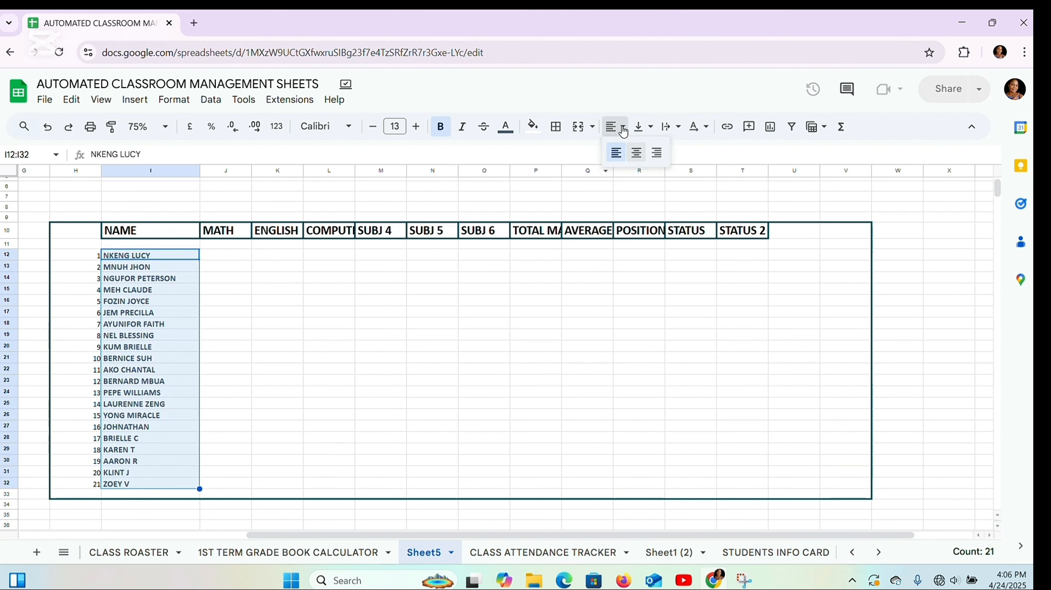
click(636, 153)
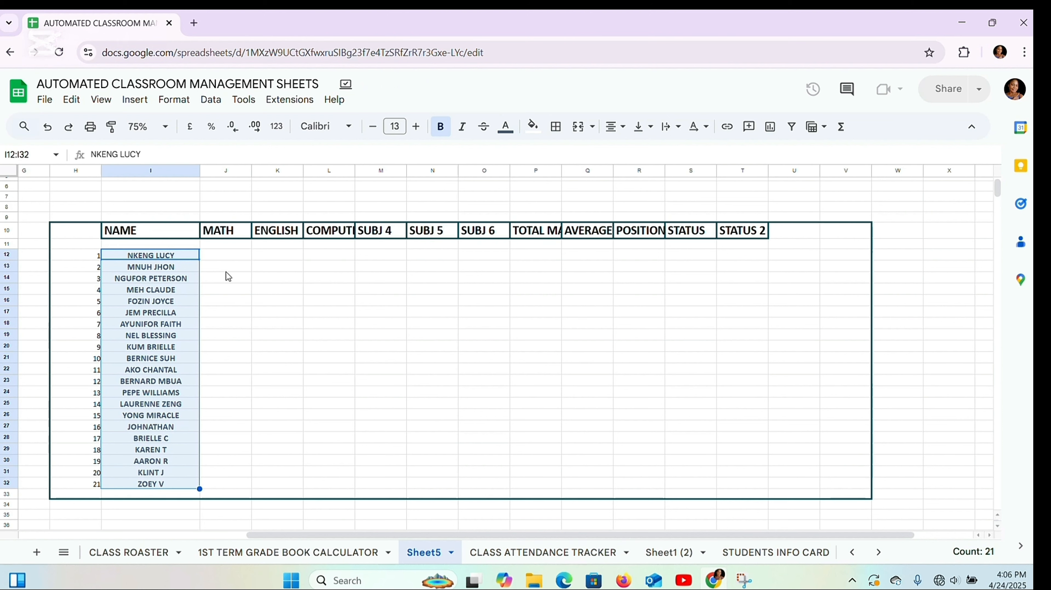
- Enter the first student's six subject marks 12, 14, 15, 17, 9 and 7 in cells J12 to O12
click(219, 258)
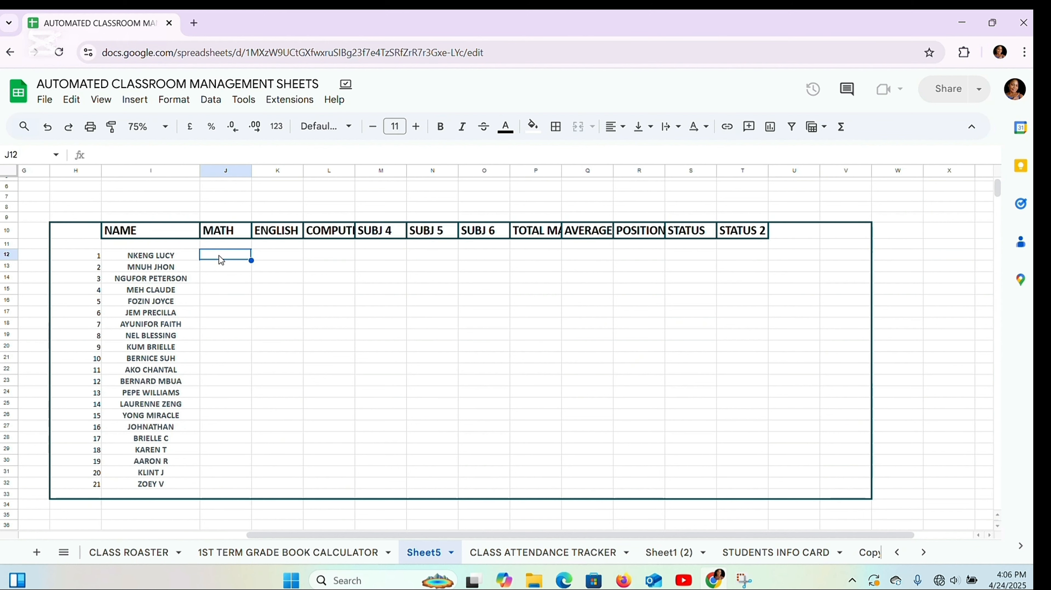
text(12)
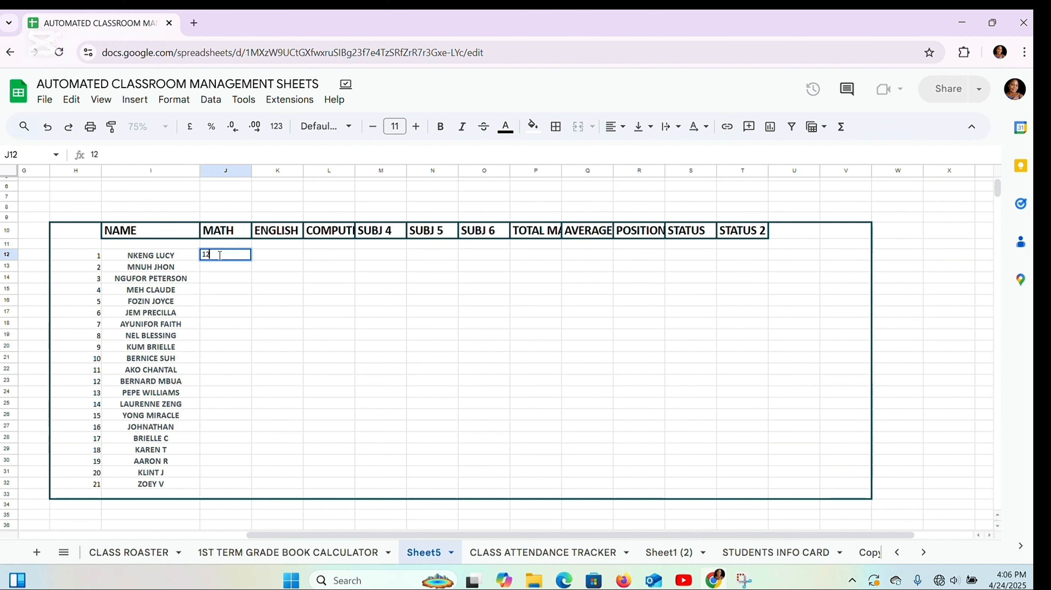
key(Tab)
text(14)
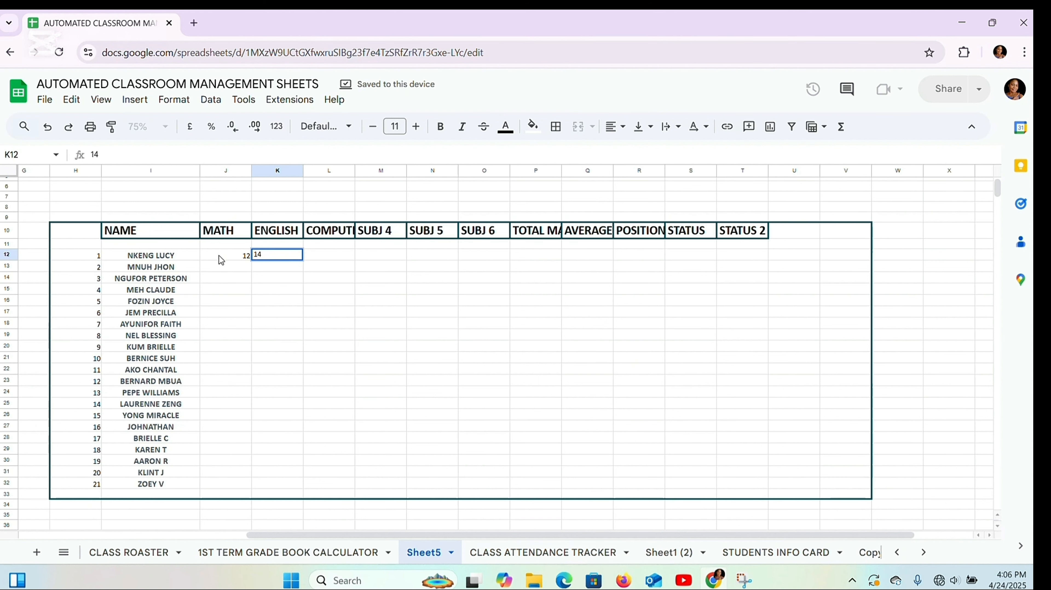
key(Tab)
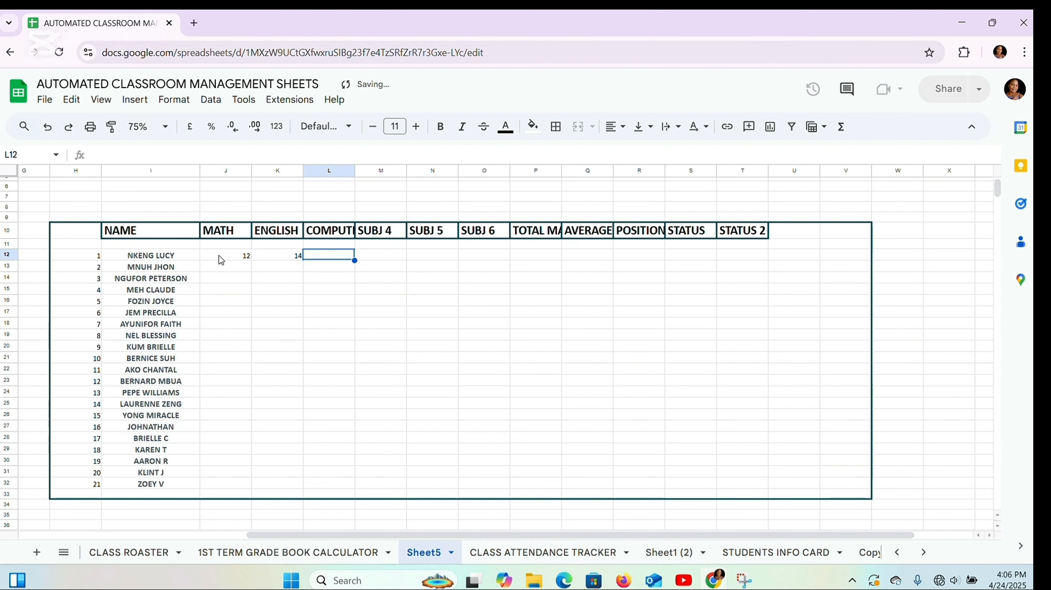
text(15)
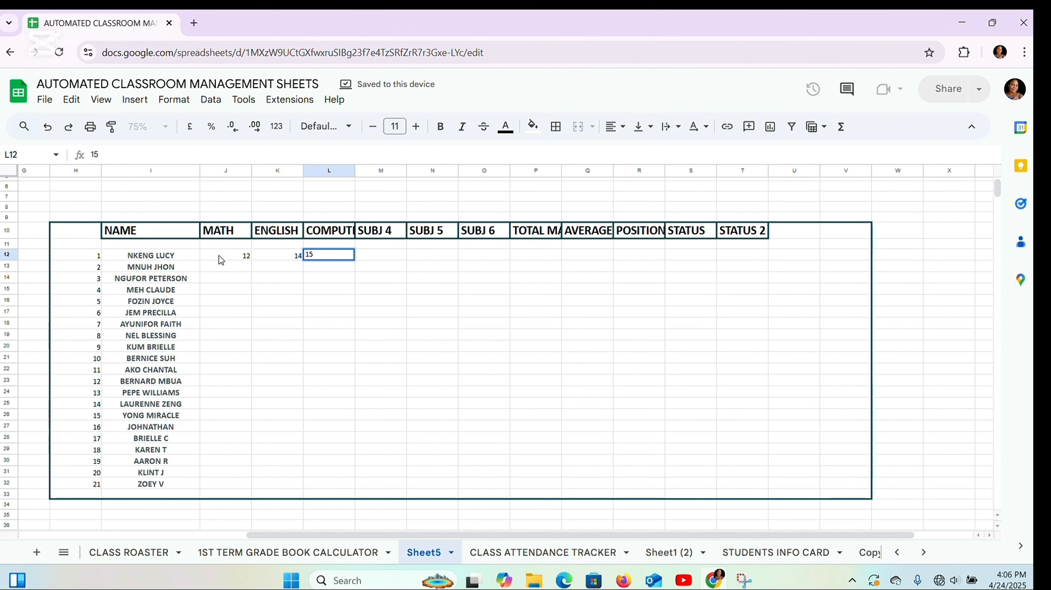
key(Tab)
text(17)
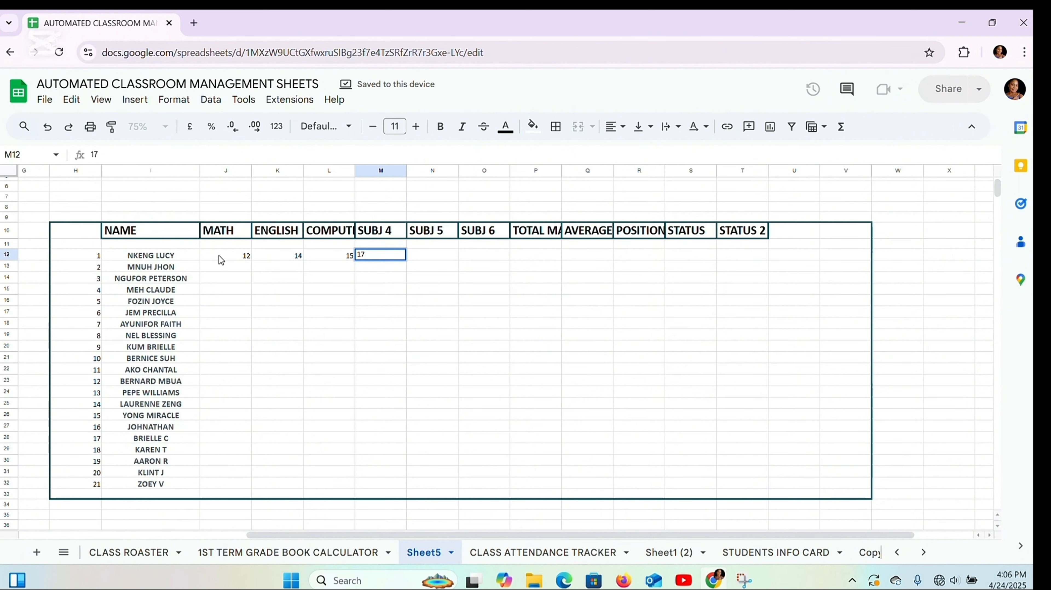
key(Tab)
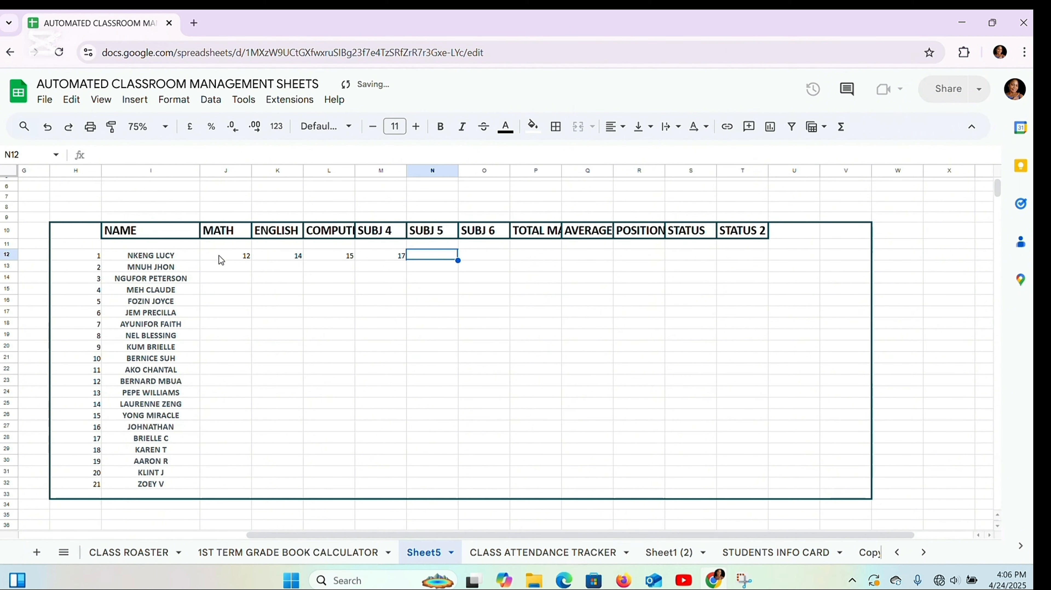
text(19)
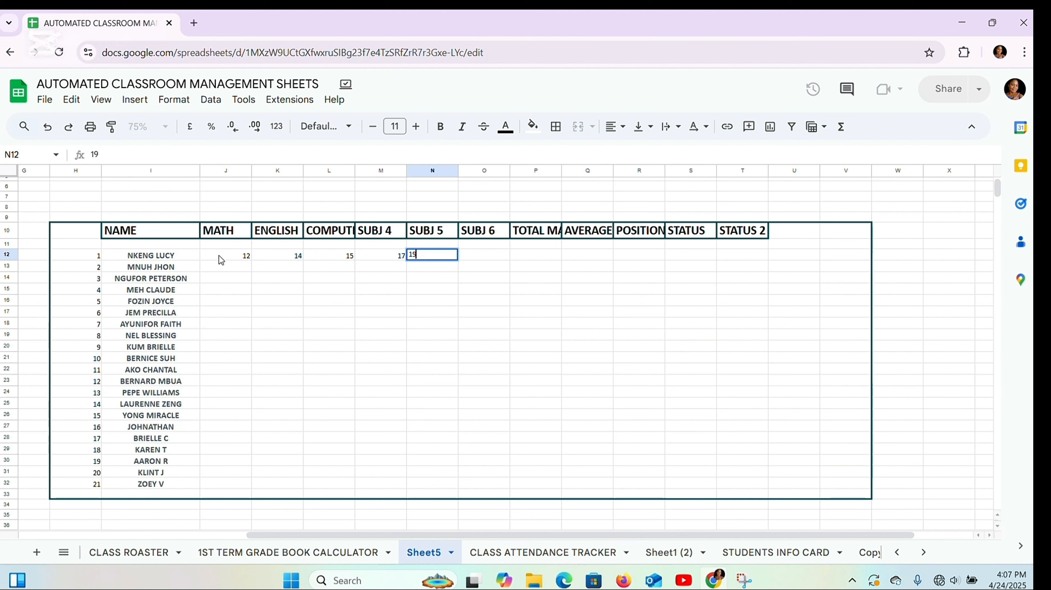
click(565, 268)
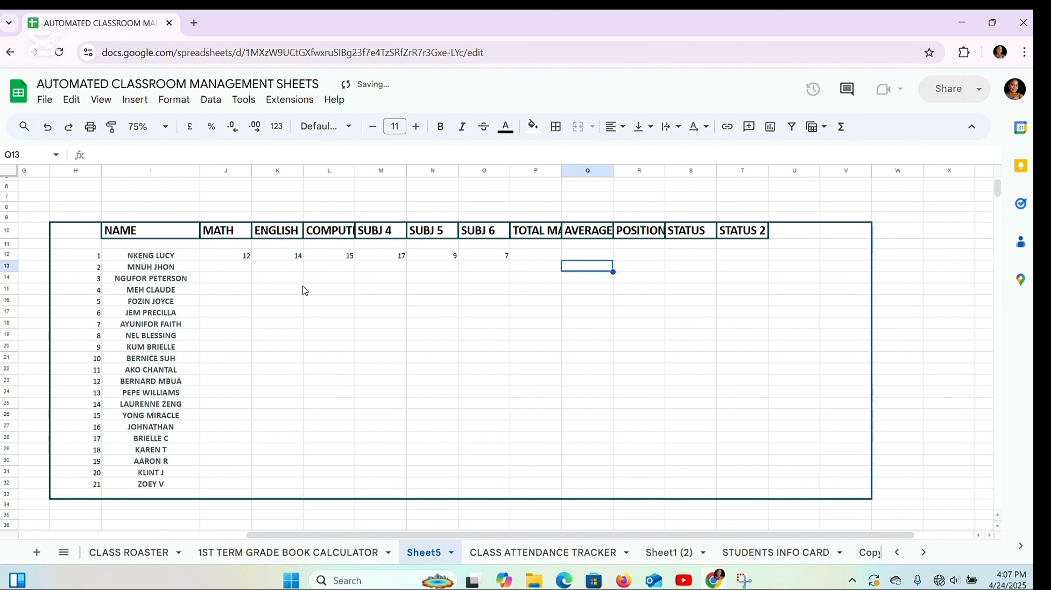
- Apply all borders to the marks range J11:O33 and switch them to a thinner solid line style
drag(206, 244, 496, 490)
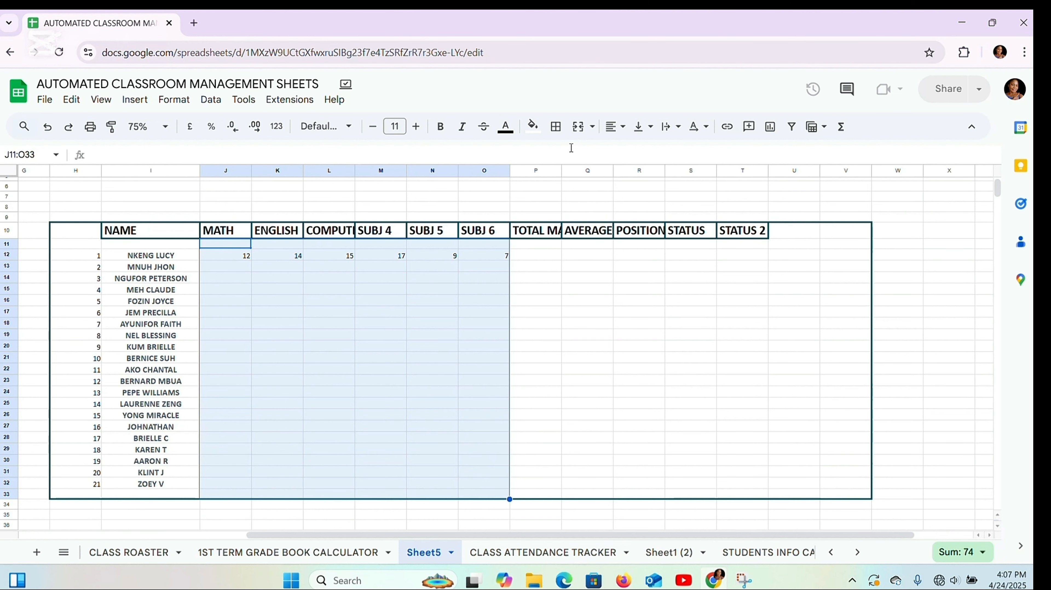
click(556, 127)
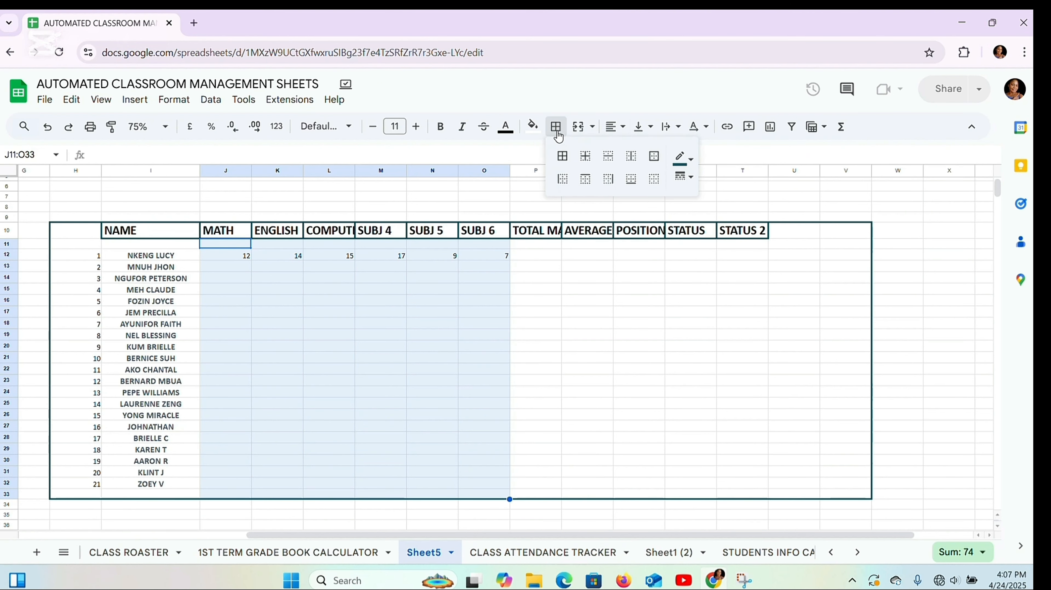
click(655, 161)
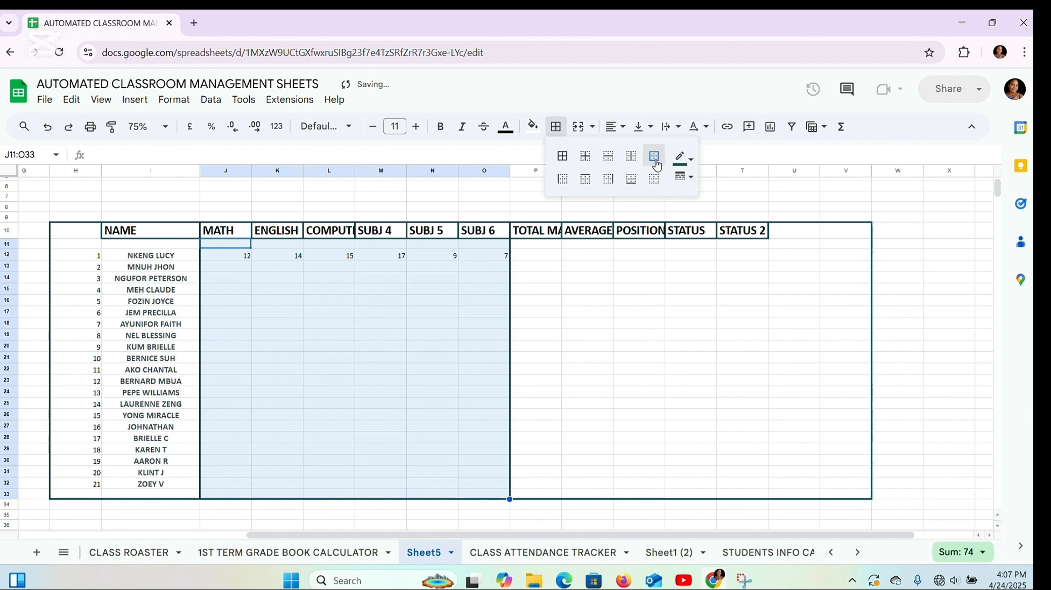
click(562, 162)
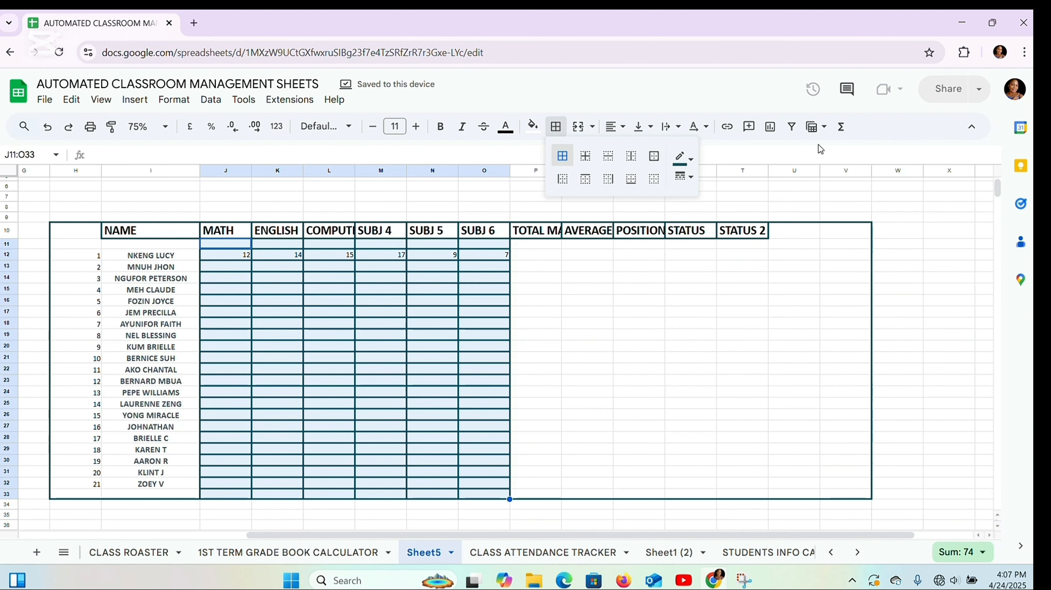
click(693, 182)
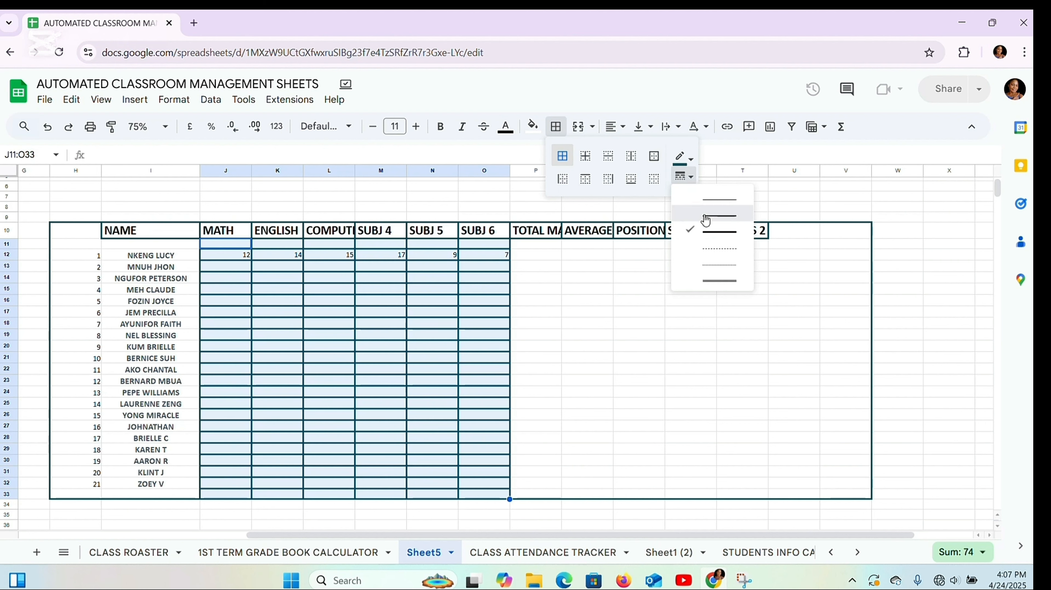
click(706, 204)
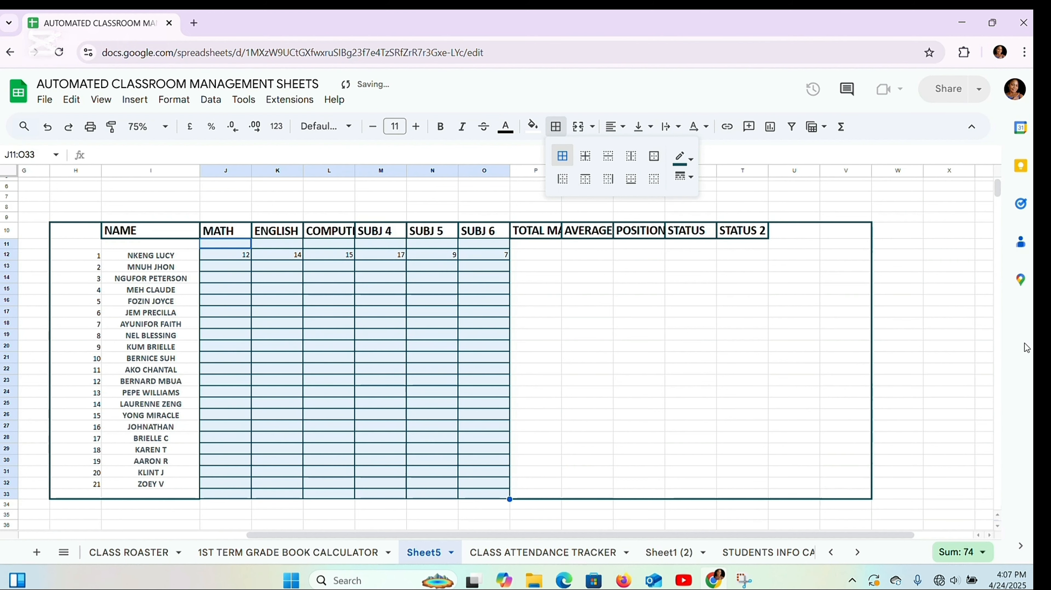
click(897, 299)
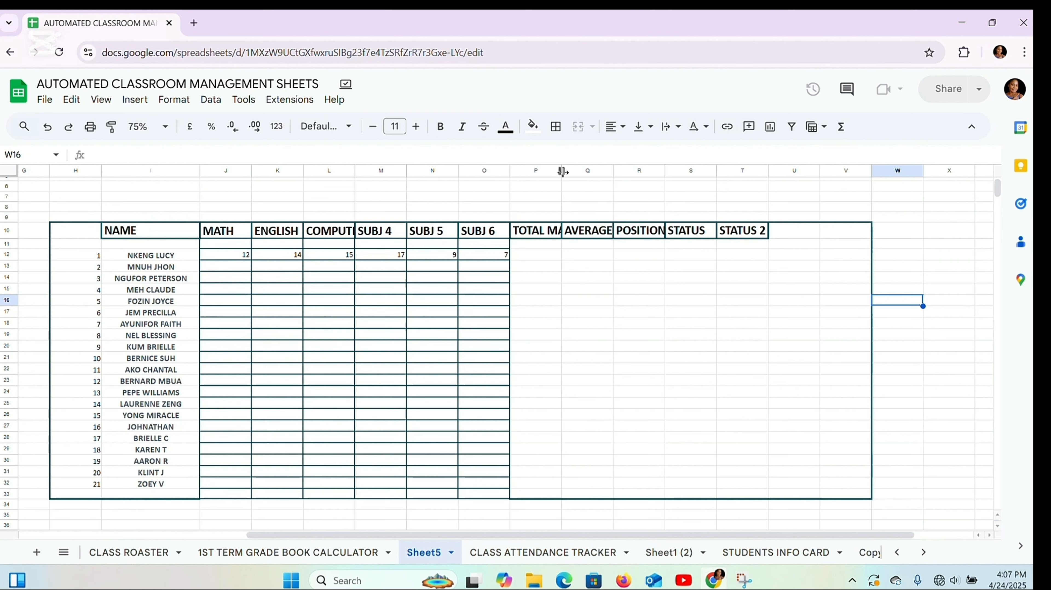
- Widen the TOTAL MARKS, AVERAGE and POSITION columns so their header titles fit
drag(562, 171, 851, 171)
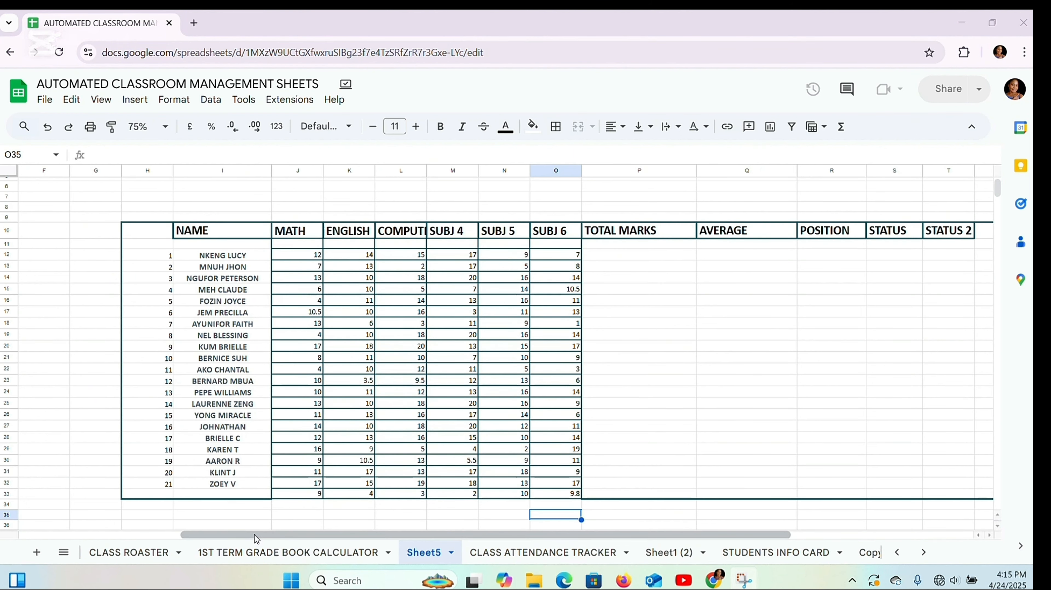
- Apply a bottom border to J33:O33 and set its line style to thick solid
drag(257, 534, 305, 545)
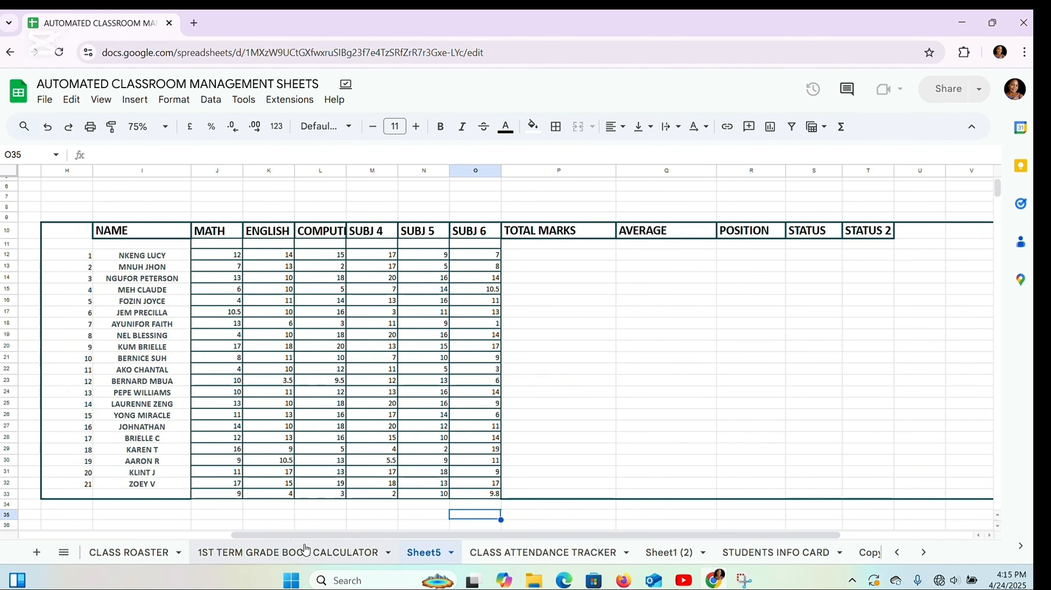
drag(197, 494, 487, 494)
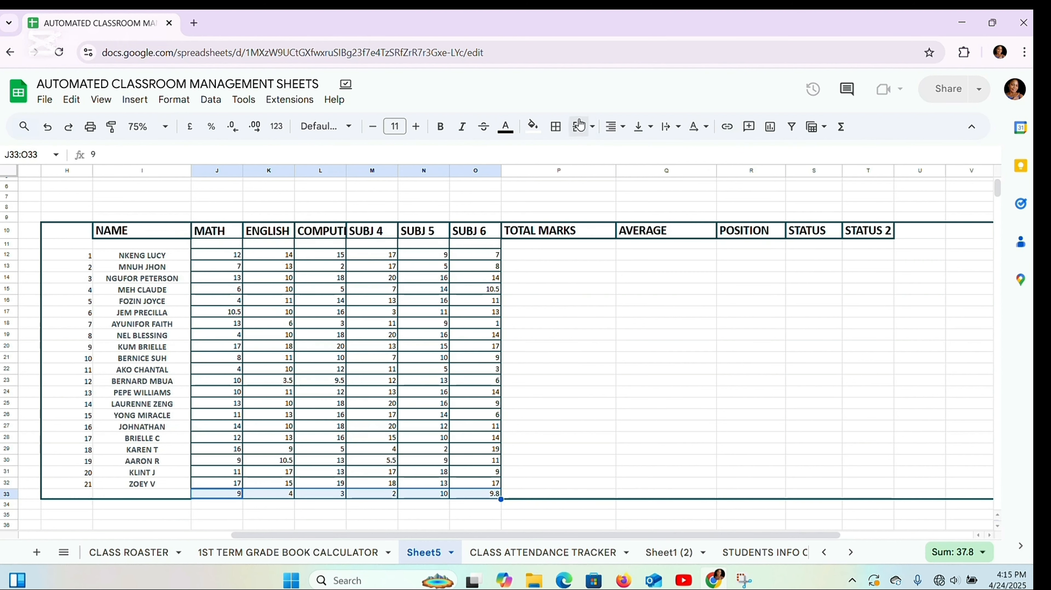
click(557, 127)
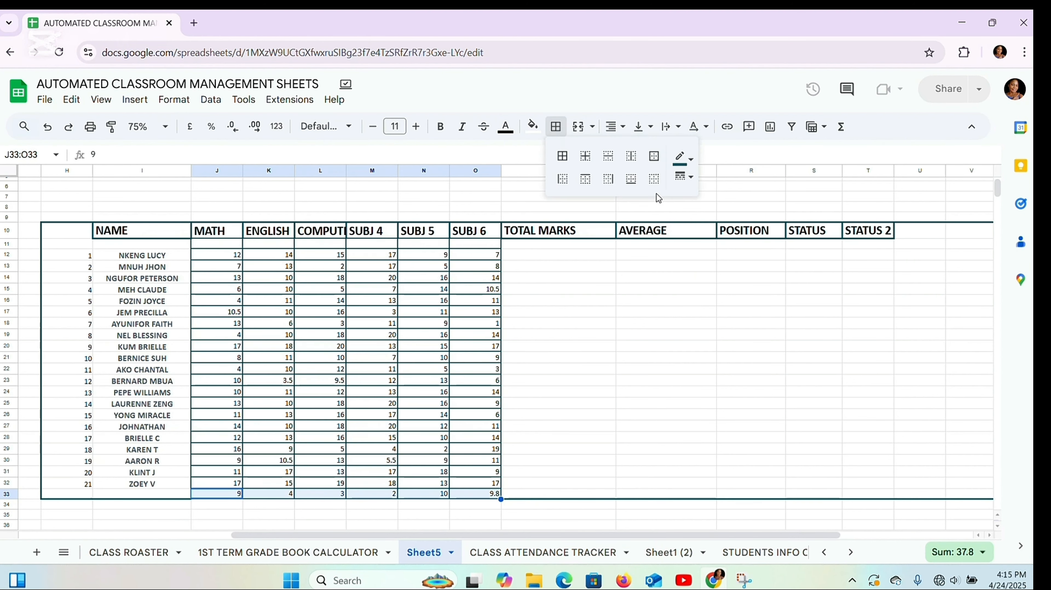
click(631, 183)
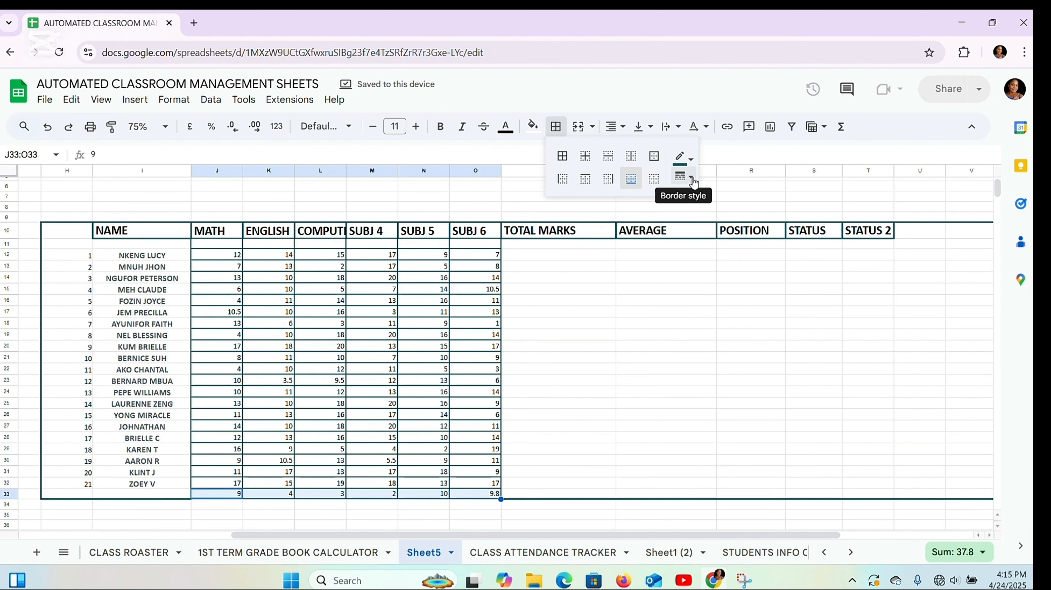
click(692, 164)
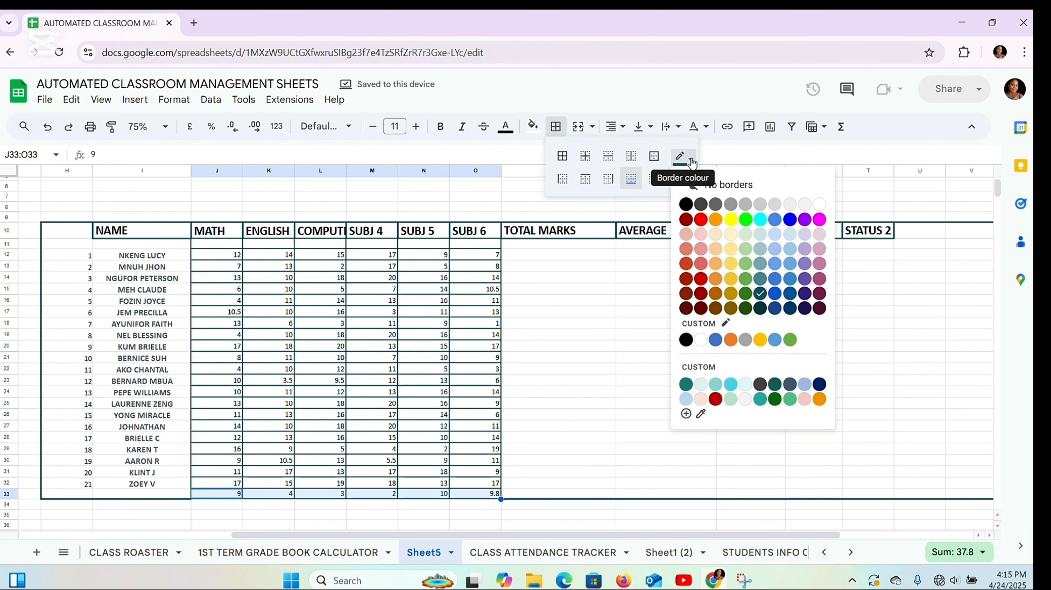
click(691, 161)
click(692, 176)
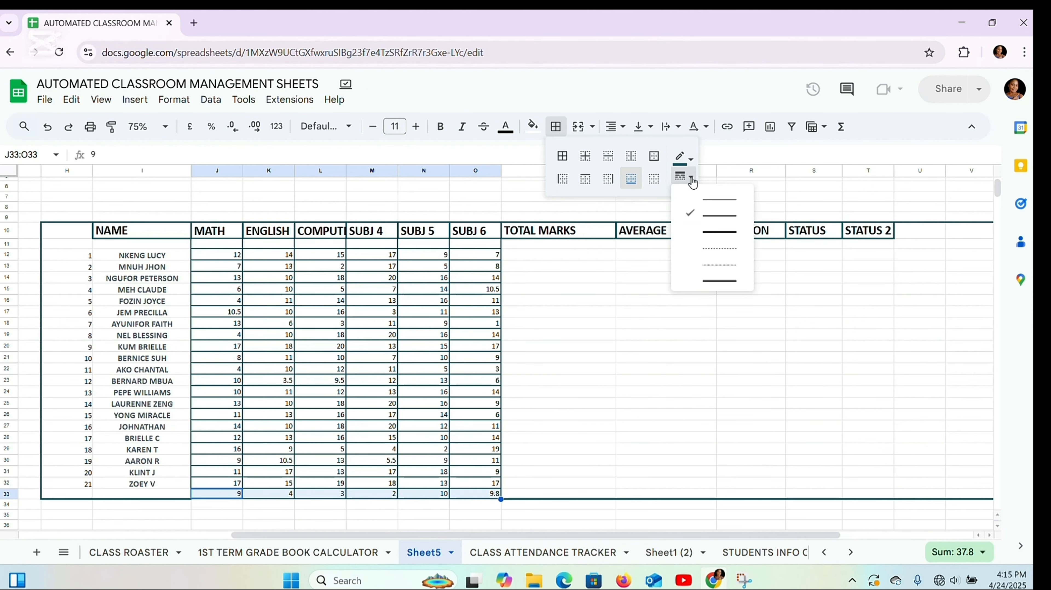
click(701, 235)
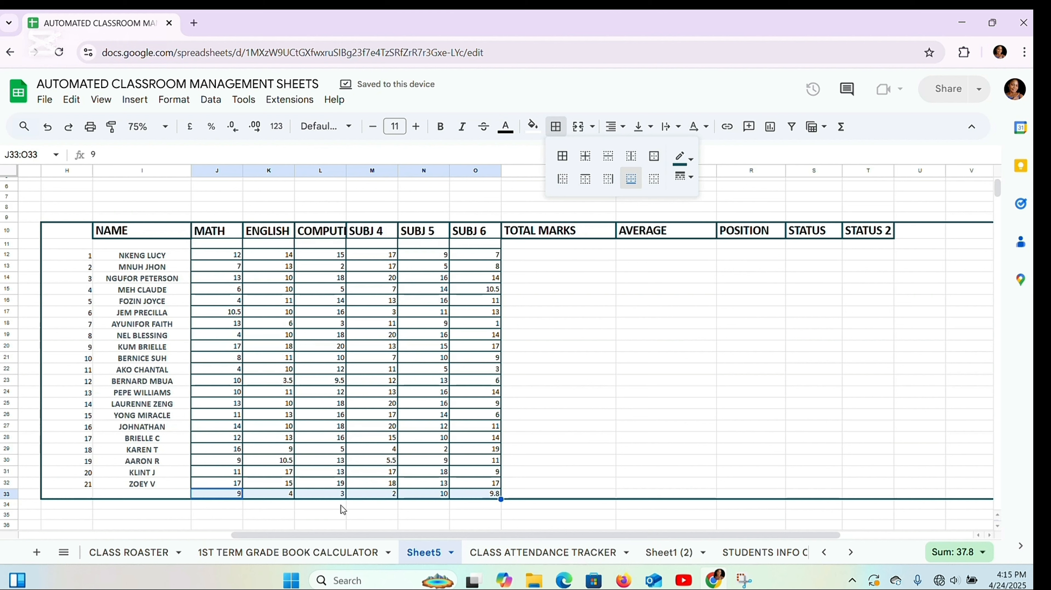
click(365, 514)
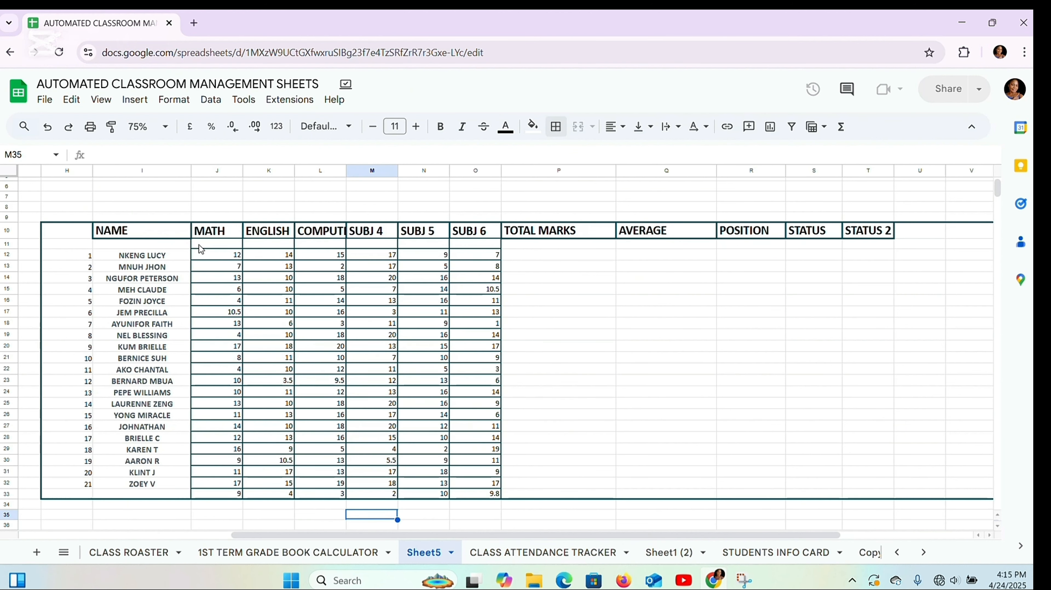
- Centre all subject marks in J12:O33 horizontally and make them bold
drag(201, 253, 476, 498)
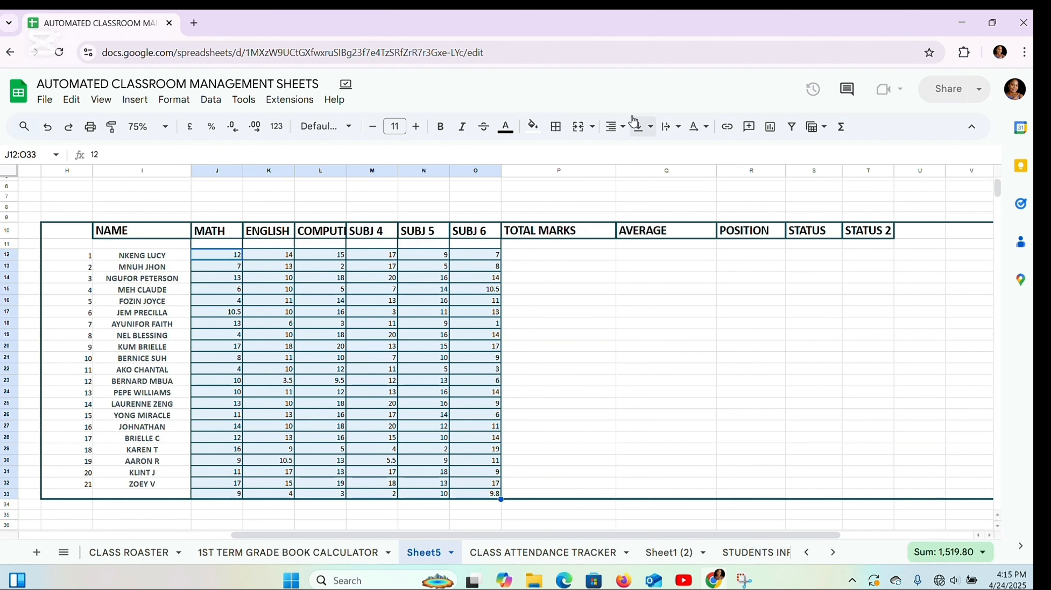
click(621, 131)
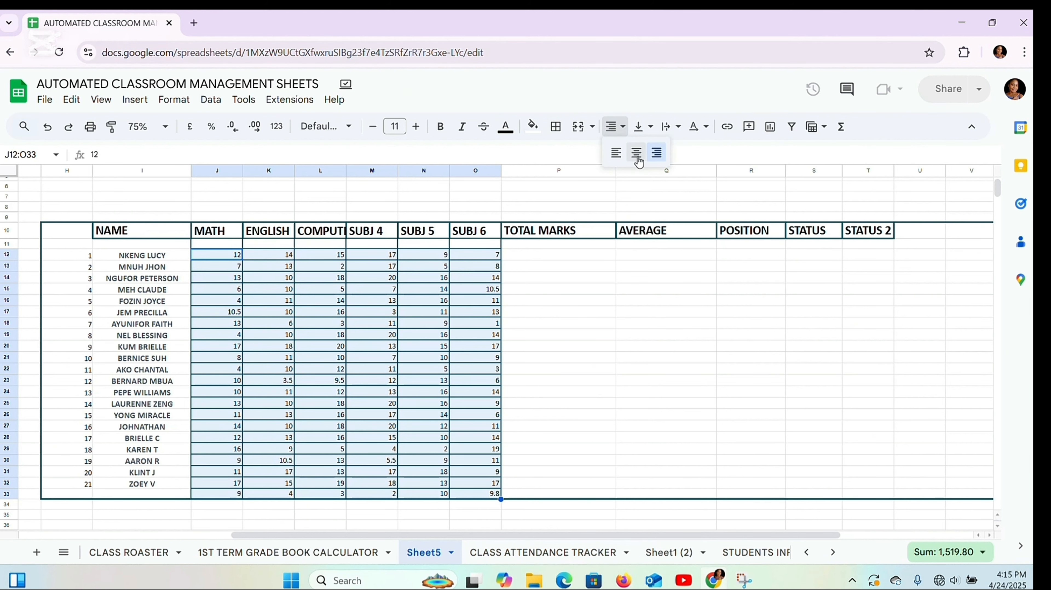
click(638, 158)
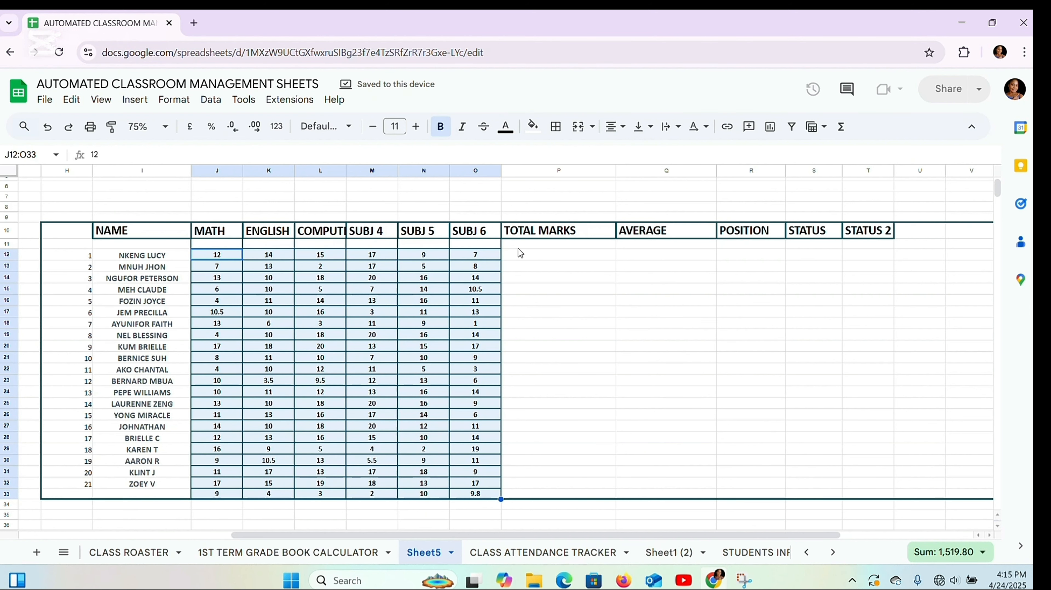
- Total the first student's marks in P12 with =SUM(J12:O12) and accept the suggested auto-fill for the rest of the TOTAL MARKS column
click(528, 254)
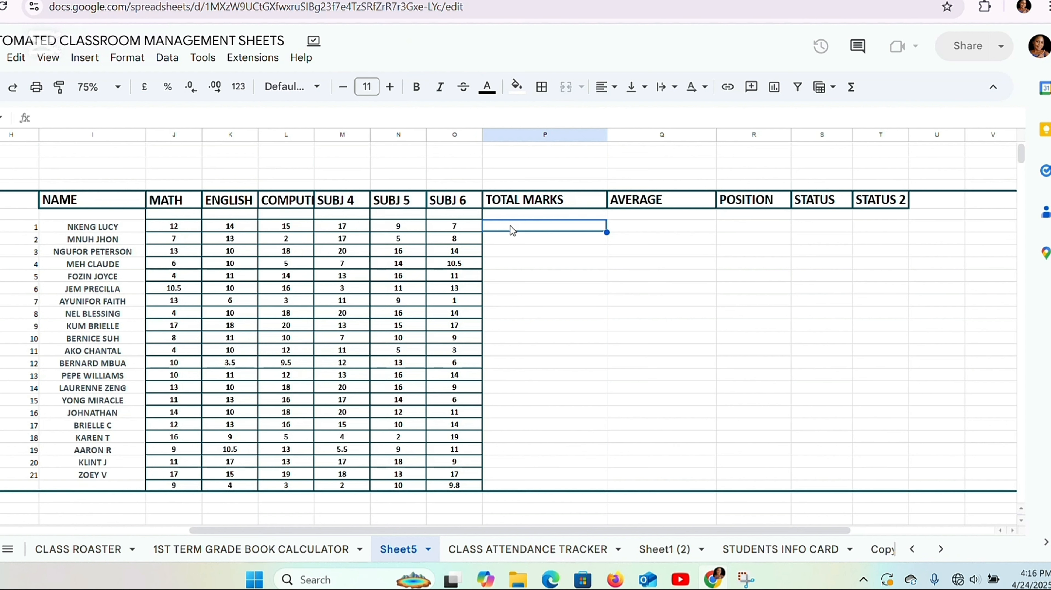
text(=SUM)
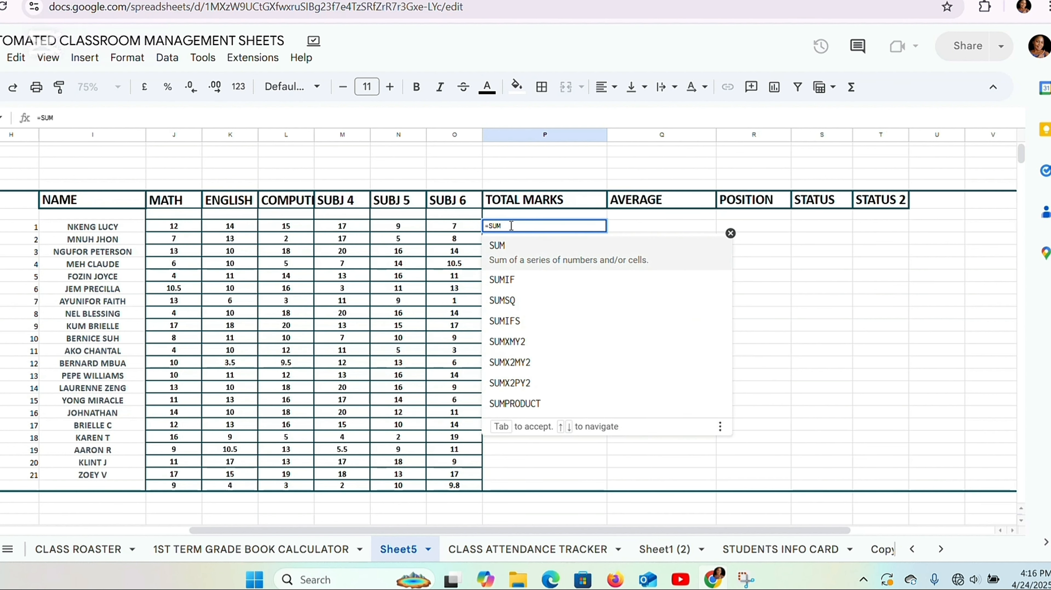
text(()
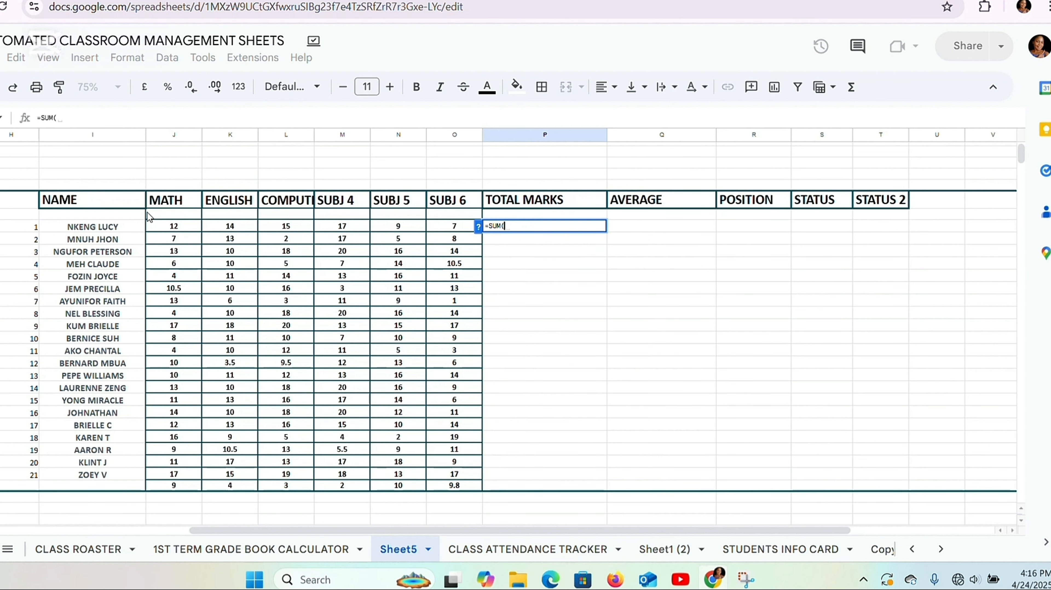
drag(162, 227, 457, 232)
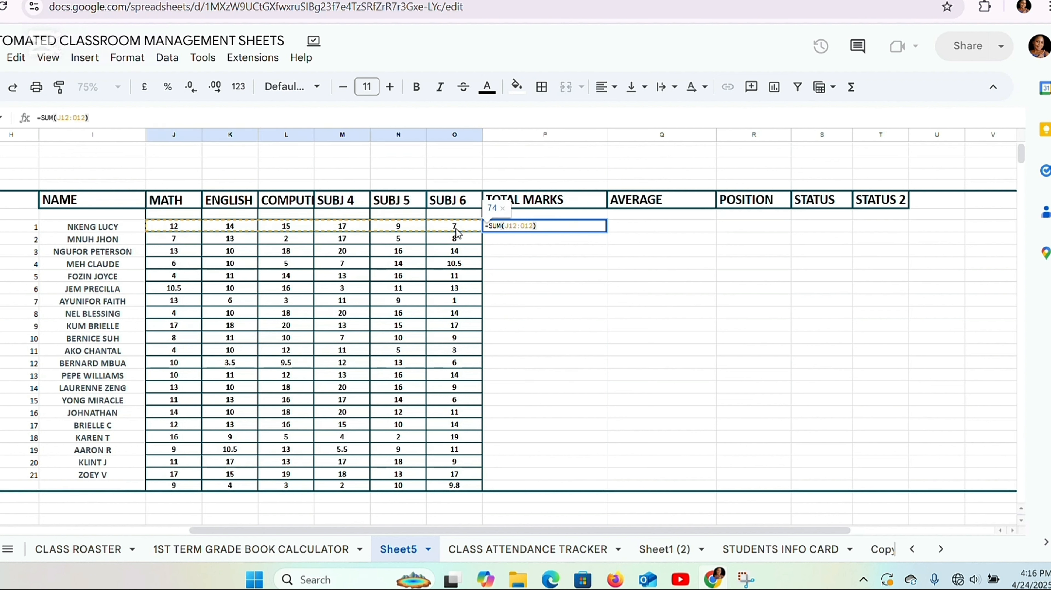
key(Return)
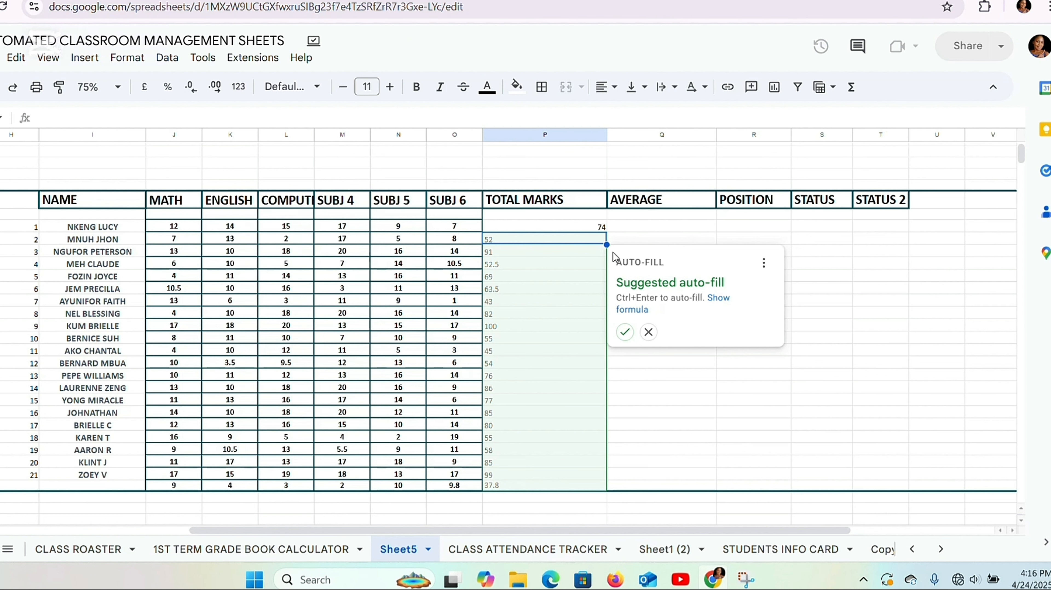
click(627, 331)
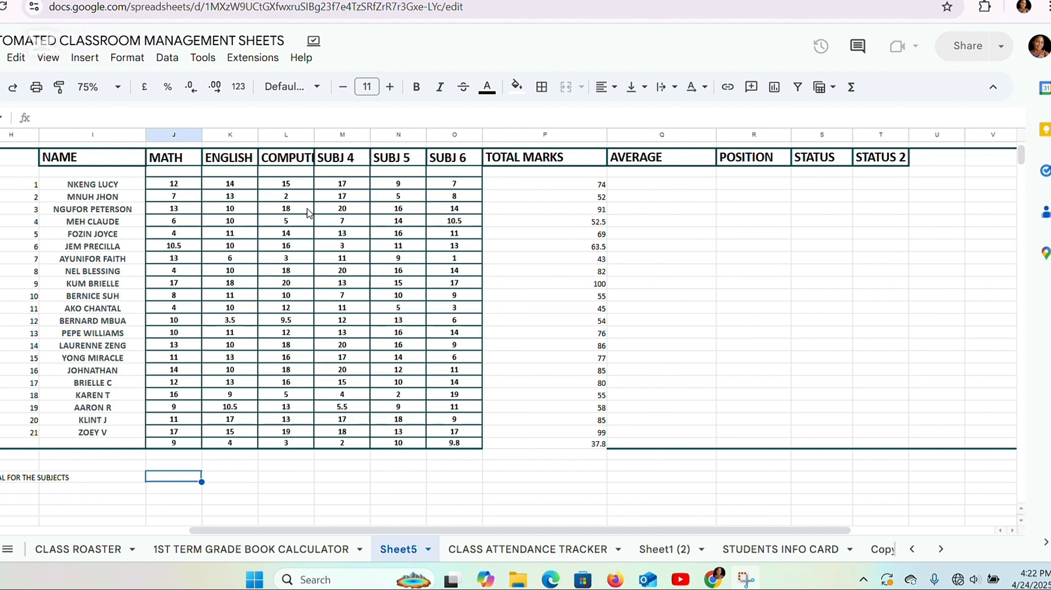
- Calculate the overall total for the subjects in I36 with the formula =6*20
double_click(95, 477)
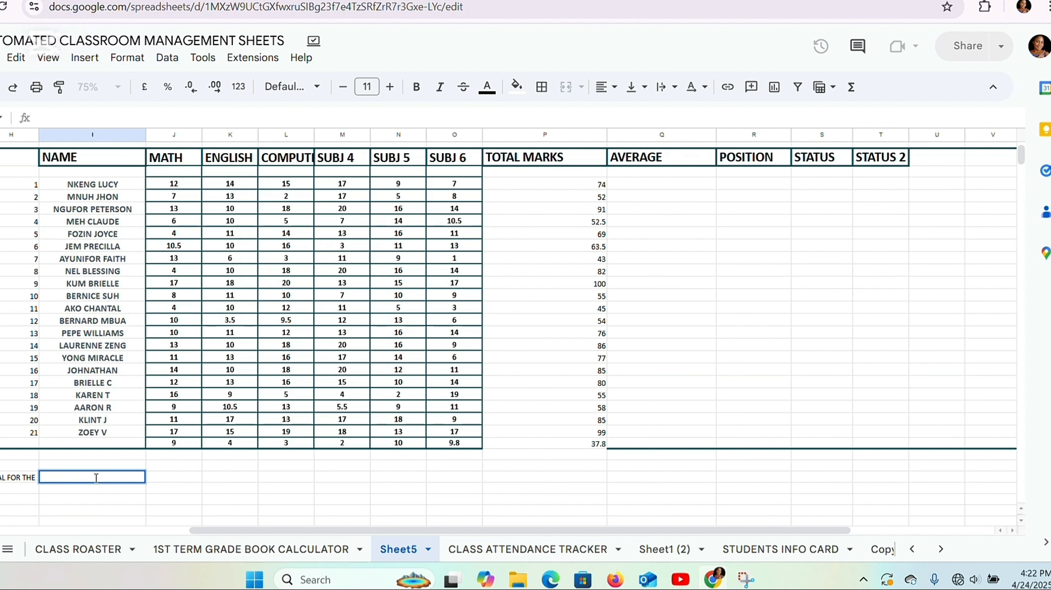
text(=)
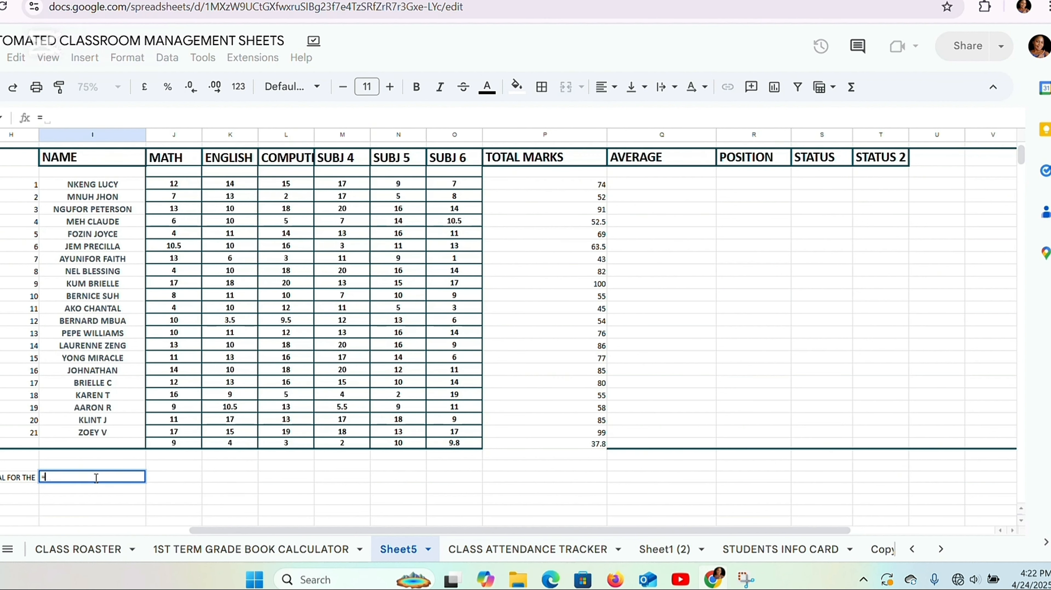
text(6)
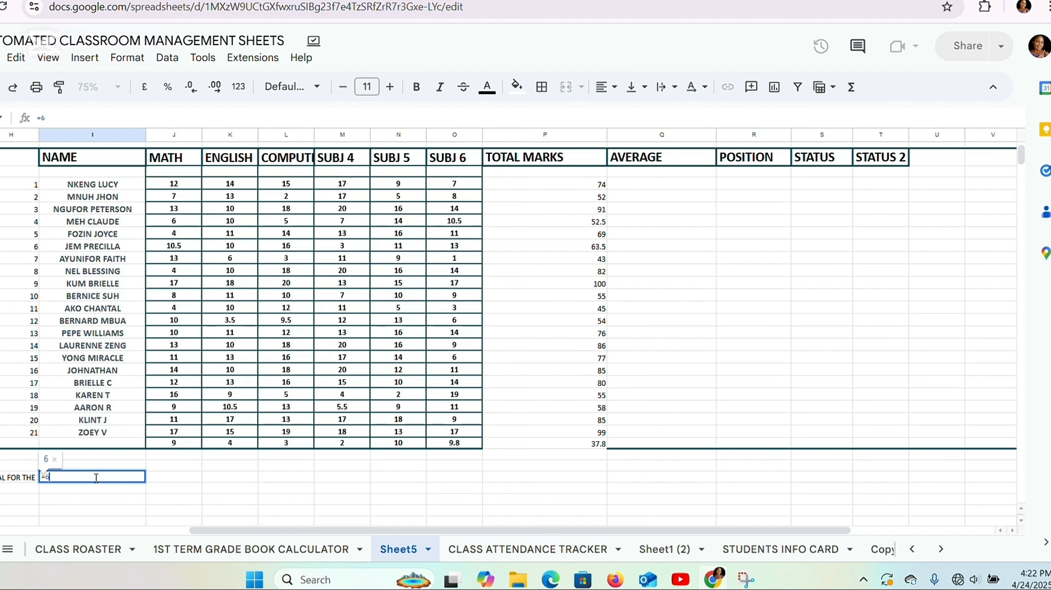
text(*20)
key(Return)
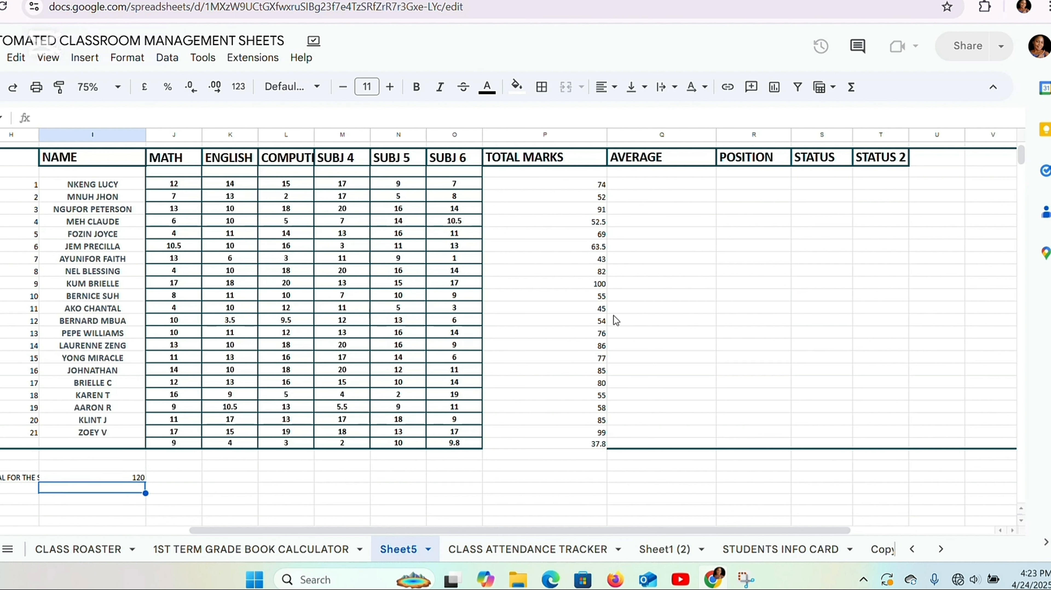
- Enter =P12/$I$36*20 in Q12 and accept the suggested auto-fill for the rest of the AVERAGE column
click(637, 185)
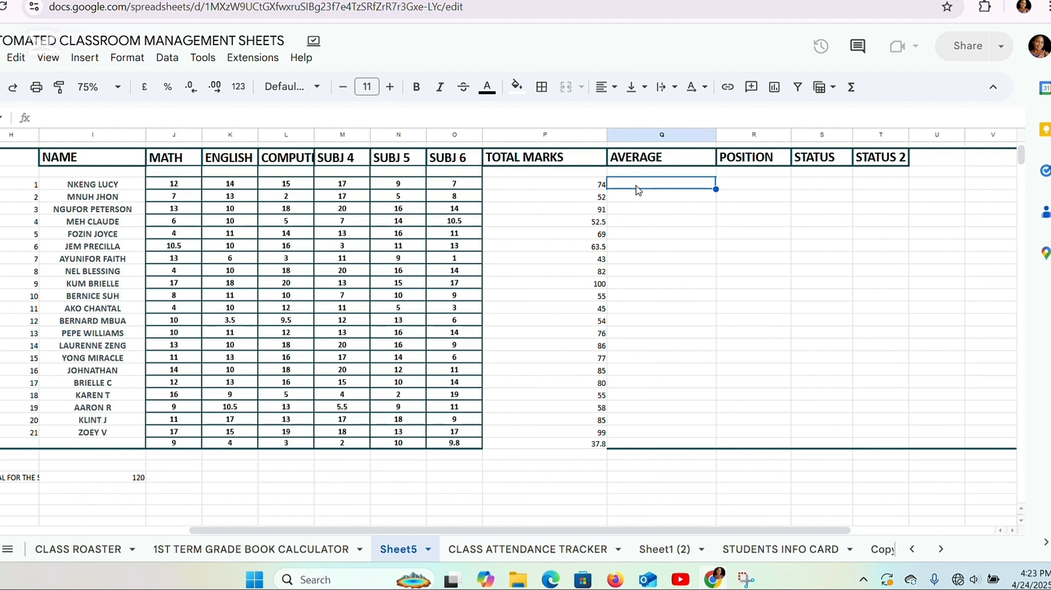
text(=)
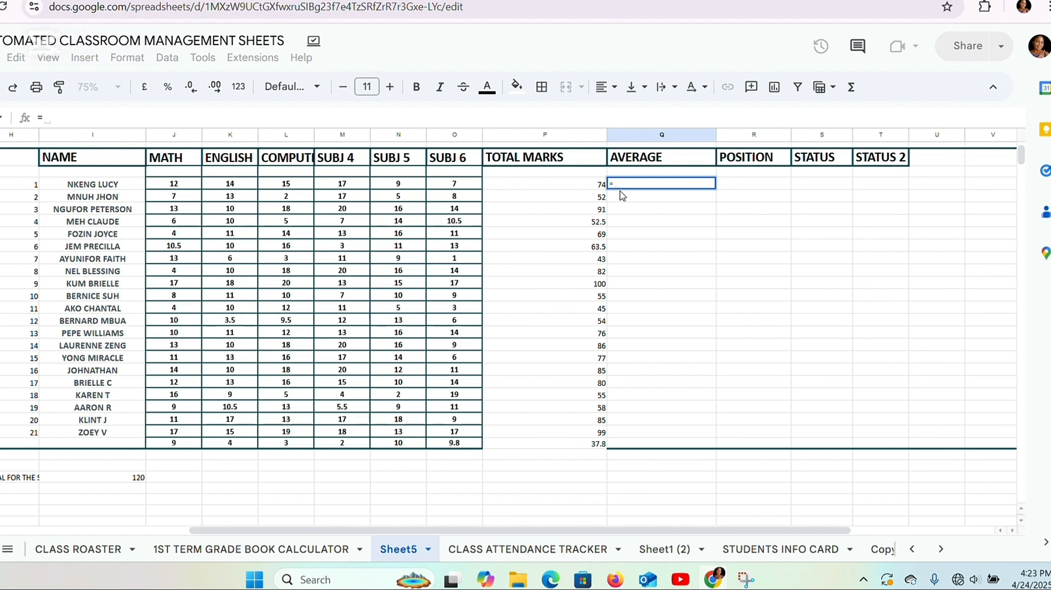
click(599, 187)
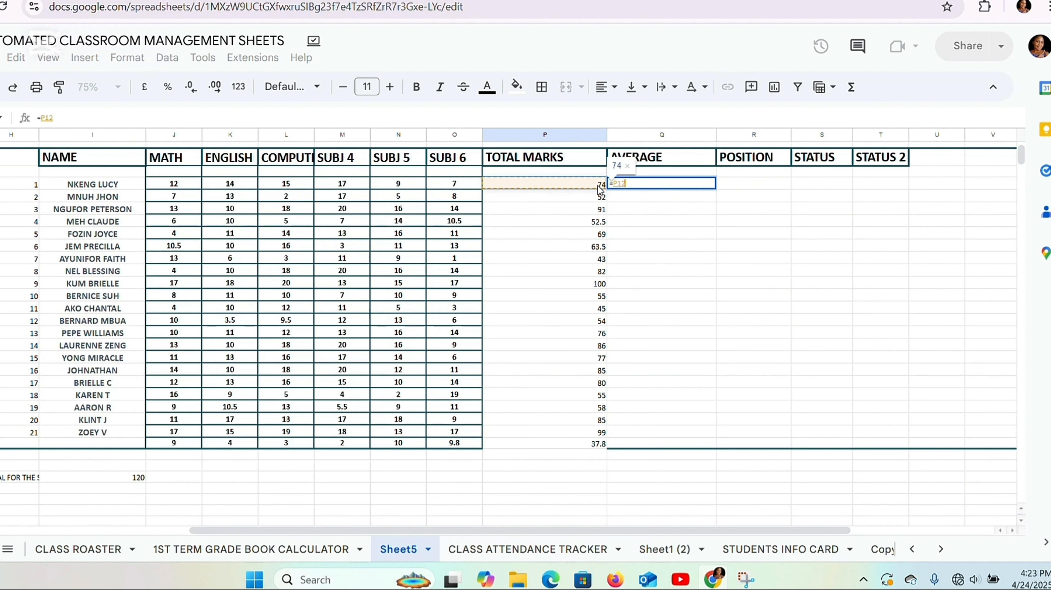
text(/)
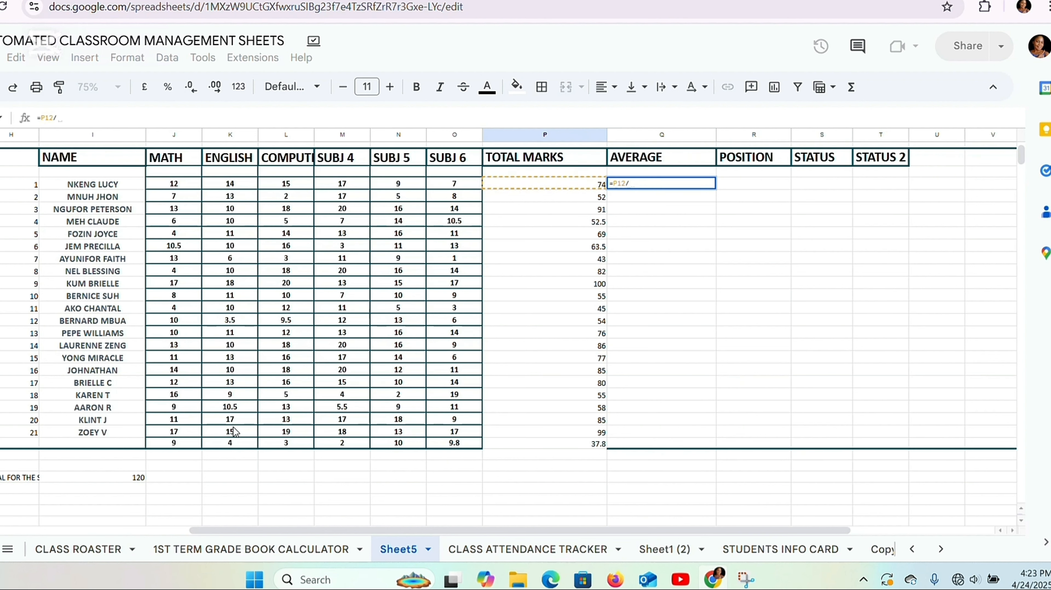
click(139, 479)
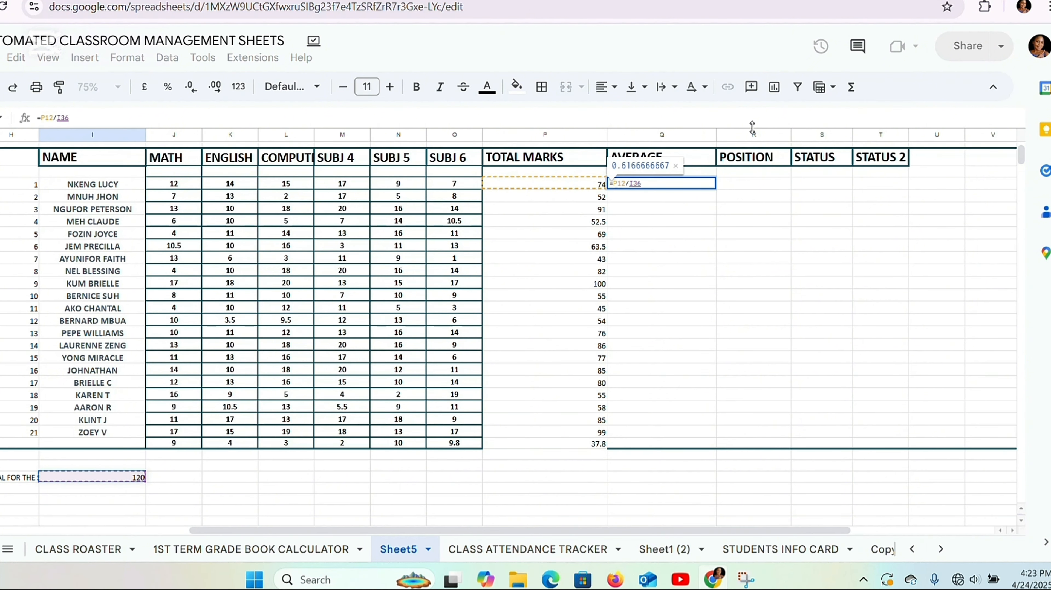
key(F4)
text(*)
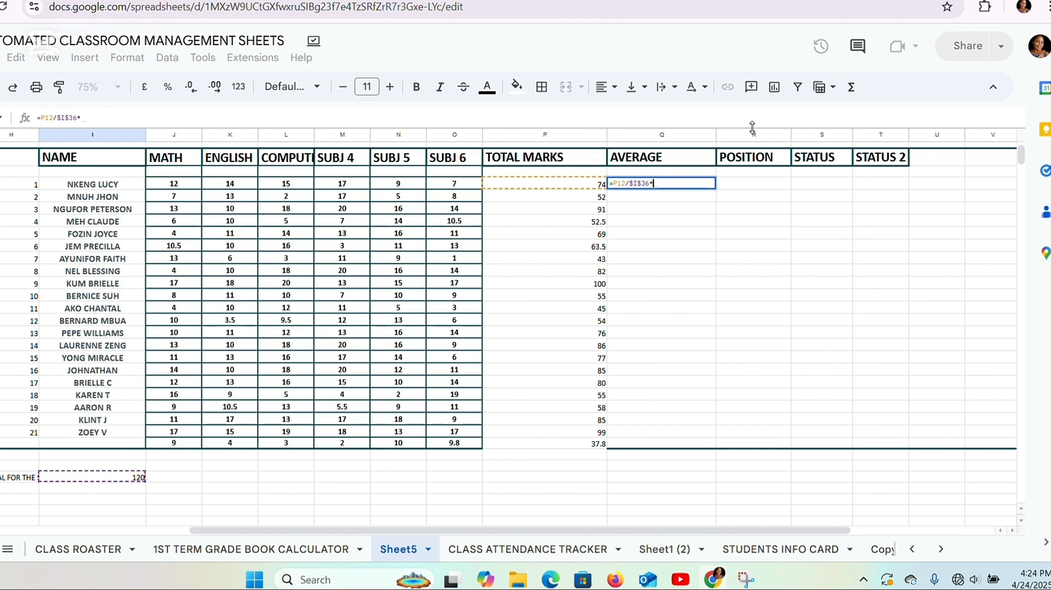
text(20)
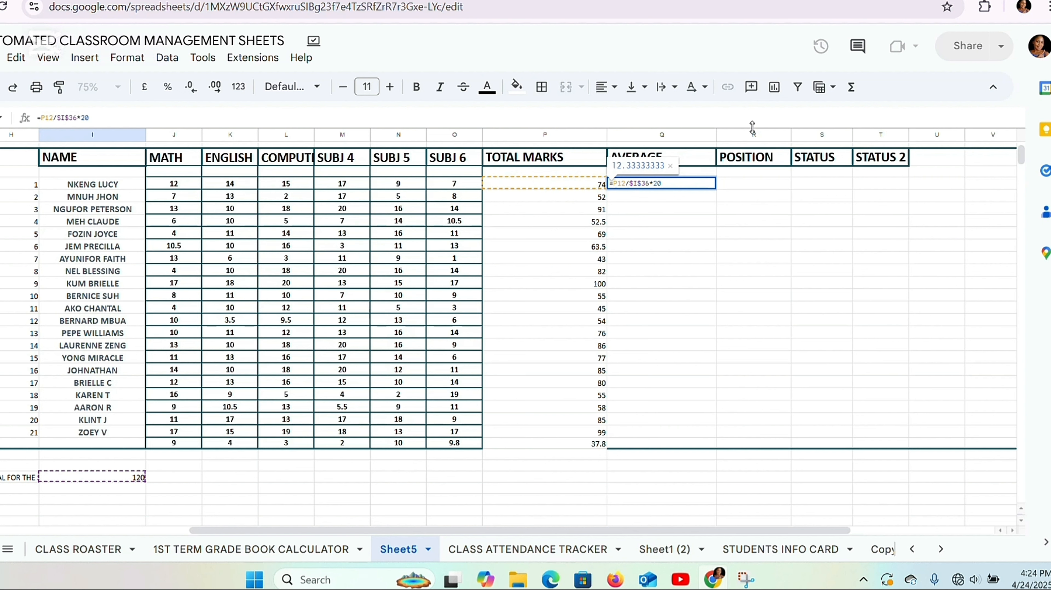
key(Return)
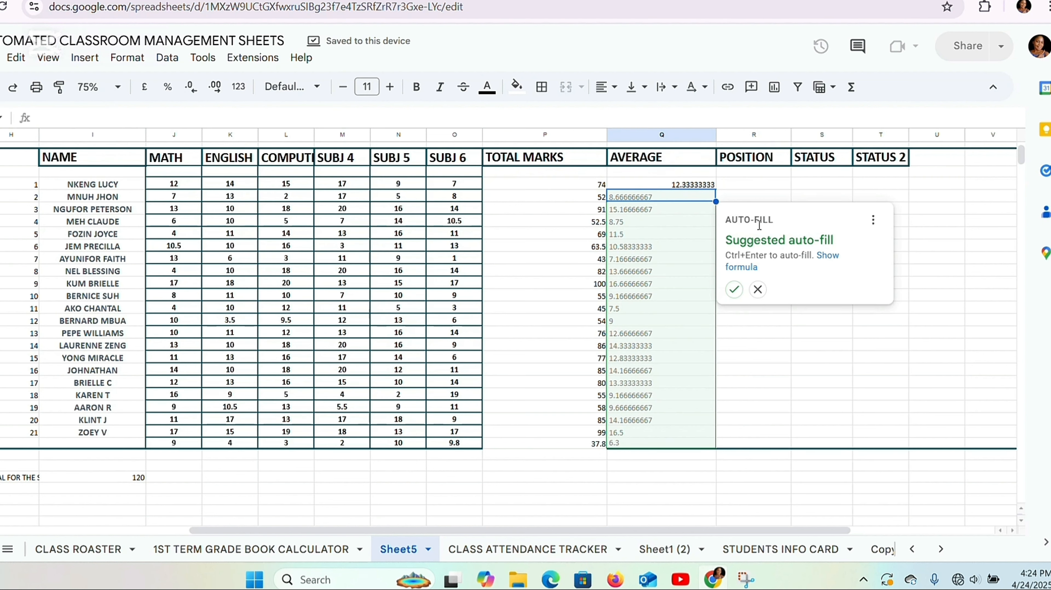
click(733, 291)
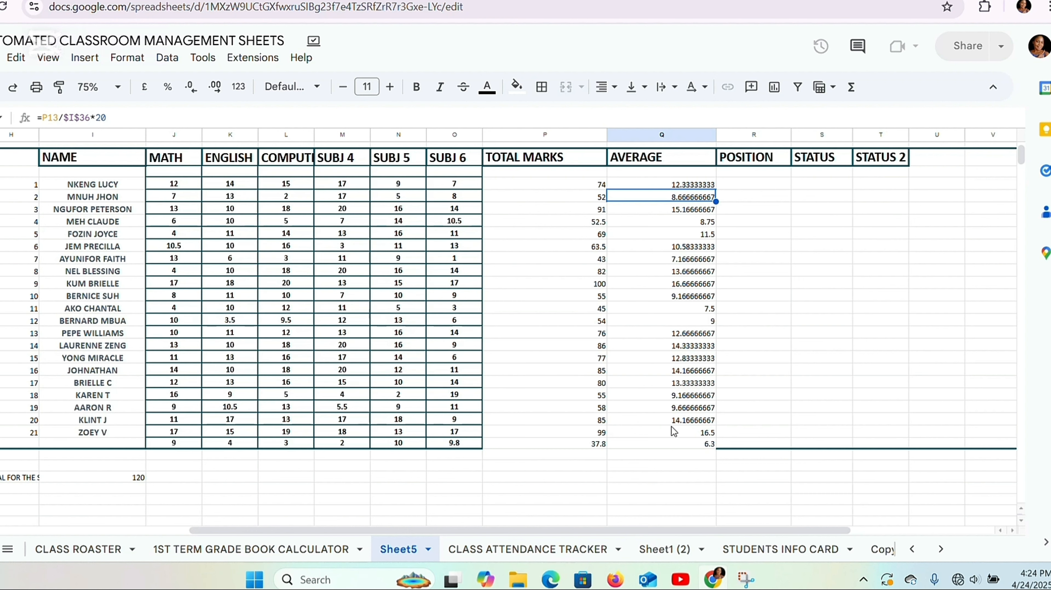
- Reduce the averages in Q12:Q33 to one decimal place
key(Up)
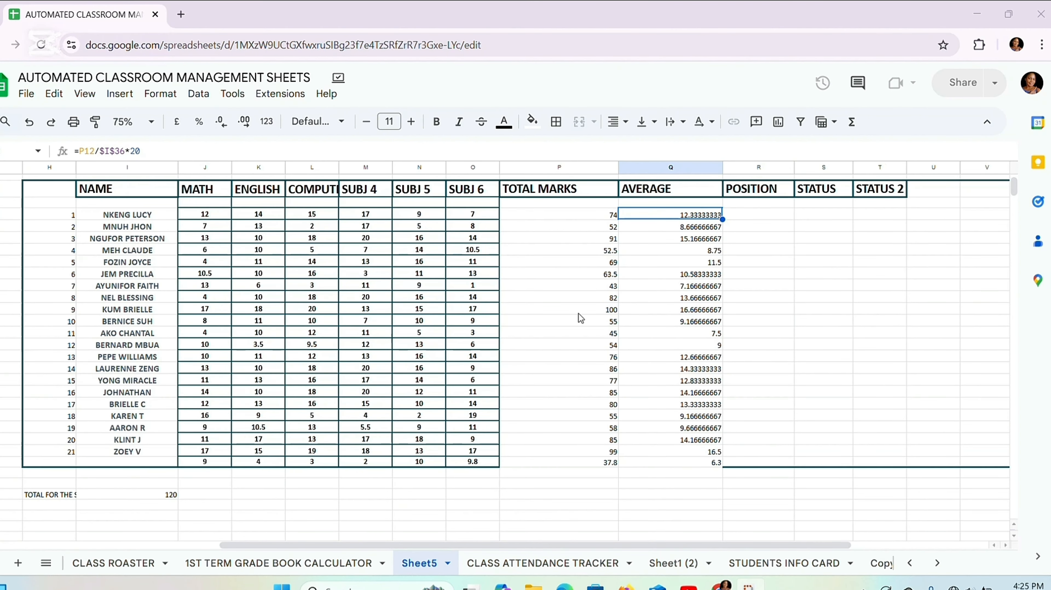
drag(758, 230, 708, 470)
click(674, 215)
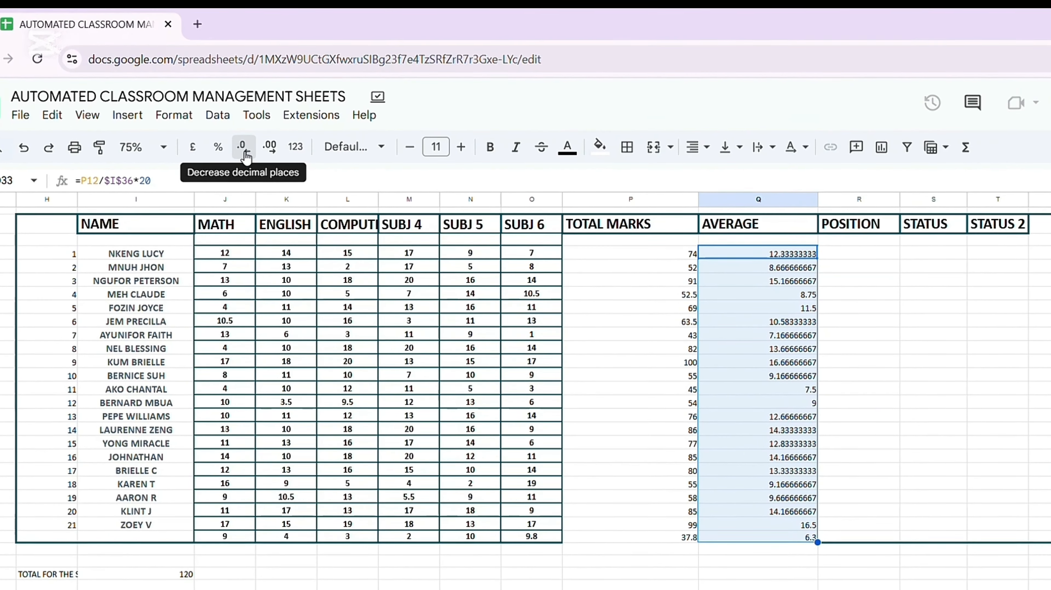
click(243, 149)
click(244, 147)
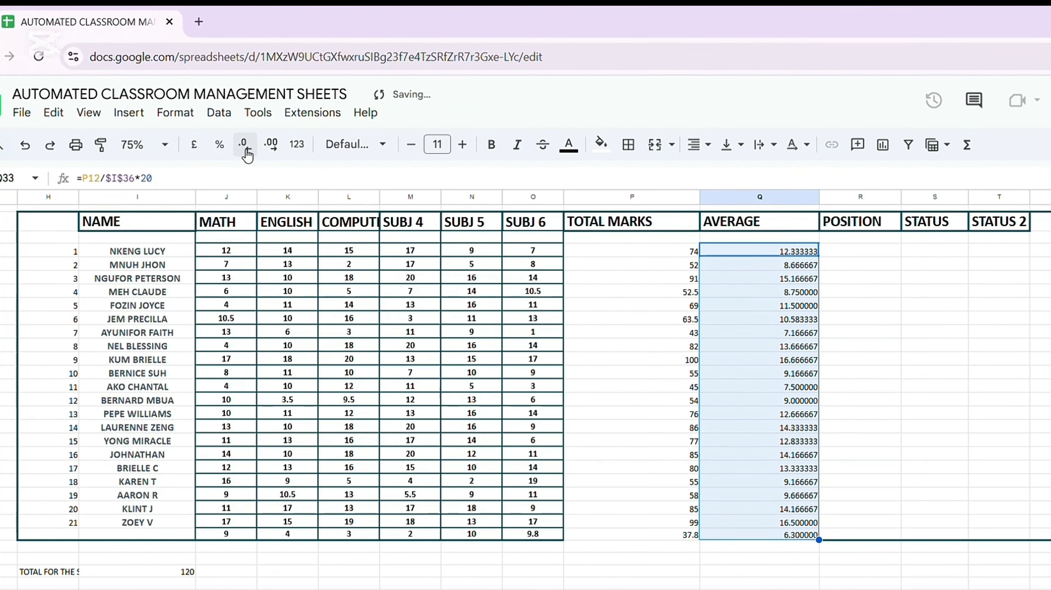
click(244, 147)
click(244, 147)
click(244, 147)
click(244, 147)
click(244, 146)
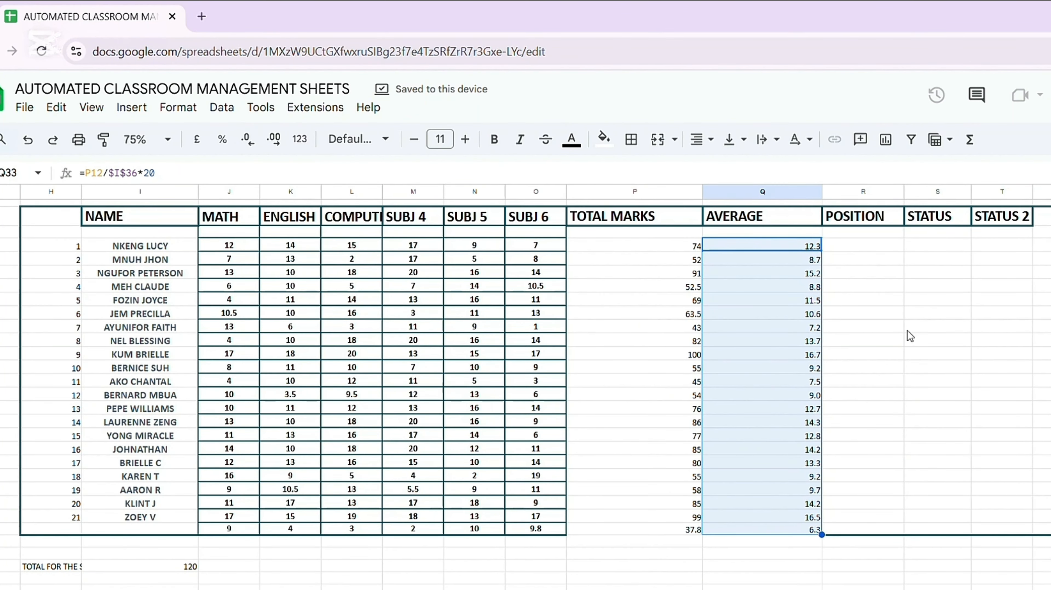
- Centre the values in Q12:Q33 and P12:P33 horizontally
click(698, 139)
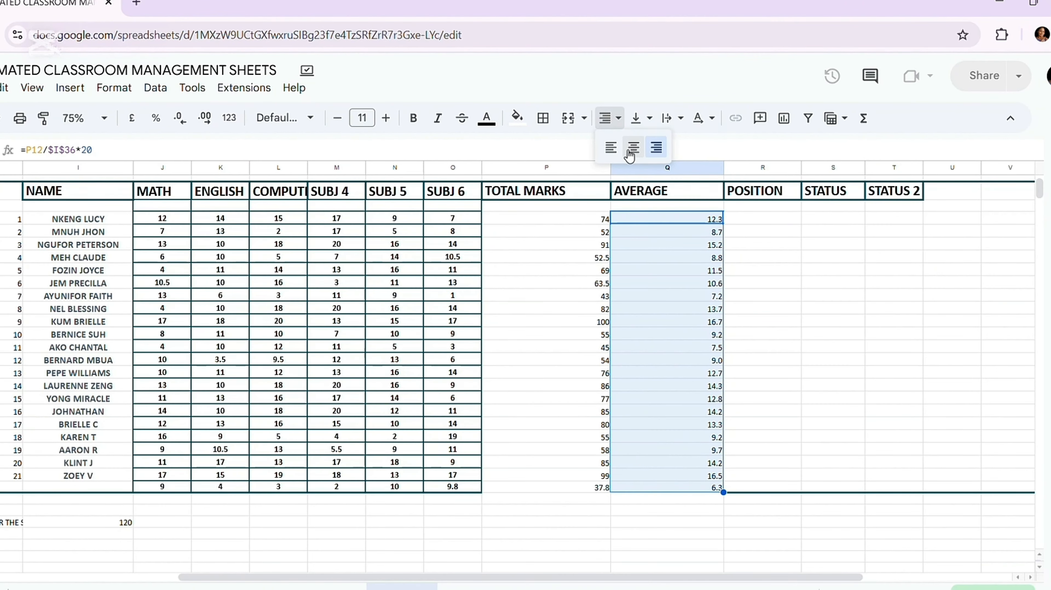
click(669, 158)
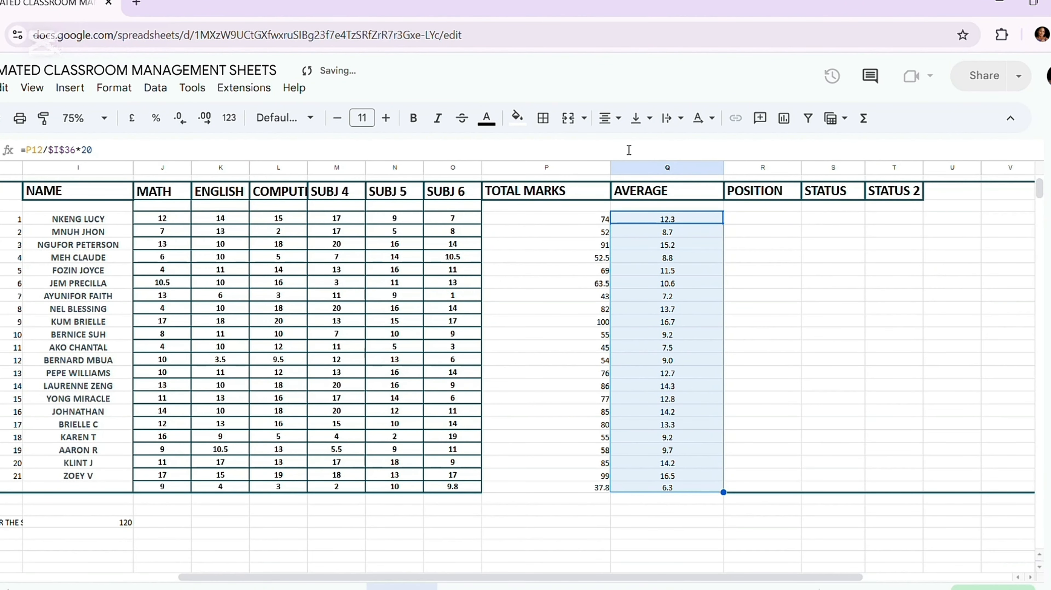
drag(505, 223, 591, 405)
drag(598, 480, 601, 490)
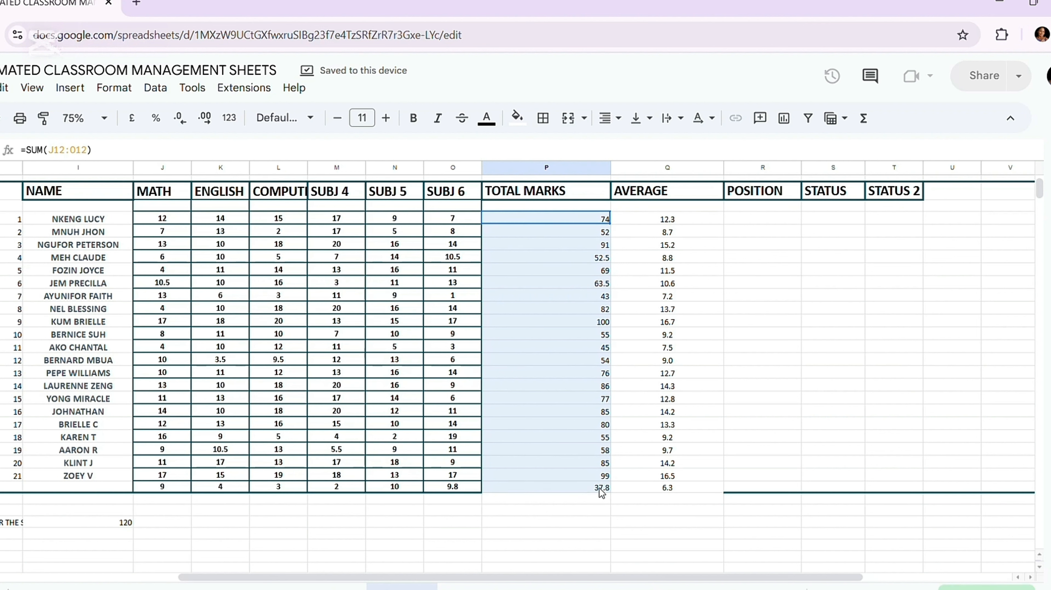
click(616, 117)
click(629, 145)
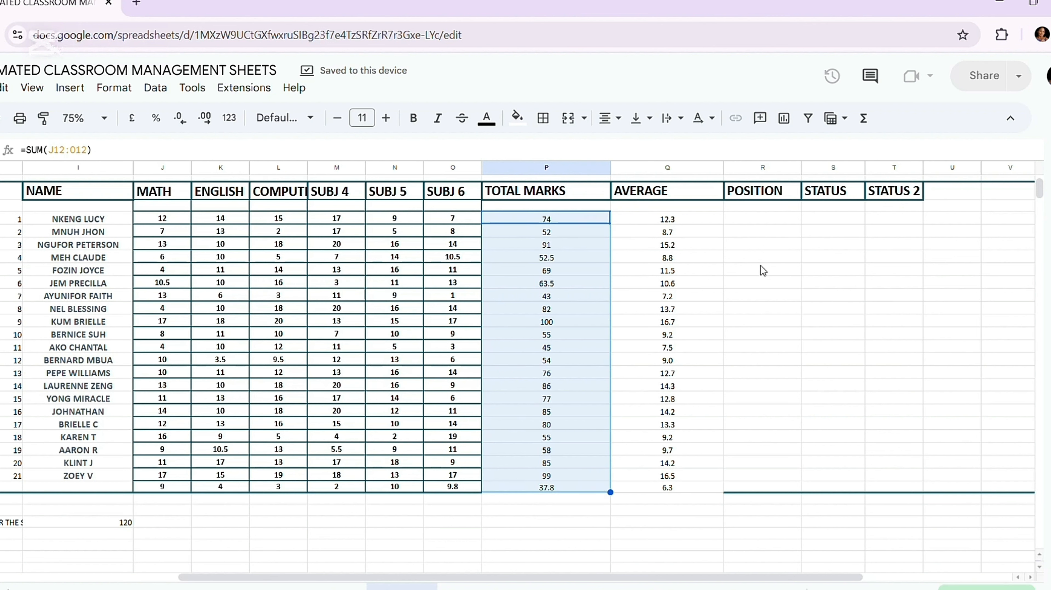
- Enter =RANK(Q12, $Q$12:$Q$33) in R12 and accept the suggested auto-fill for the rest of the POSITION column
click(746, 221)
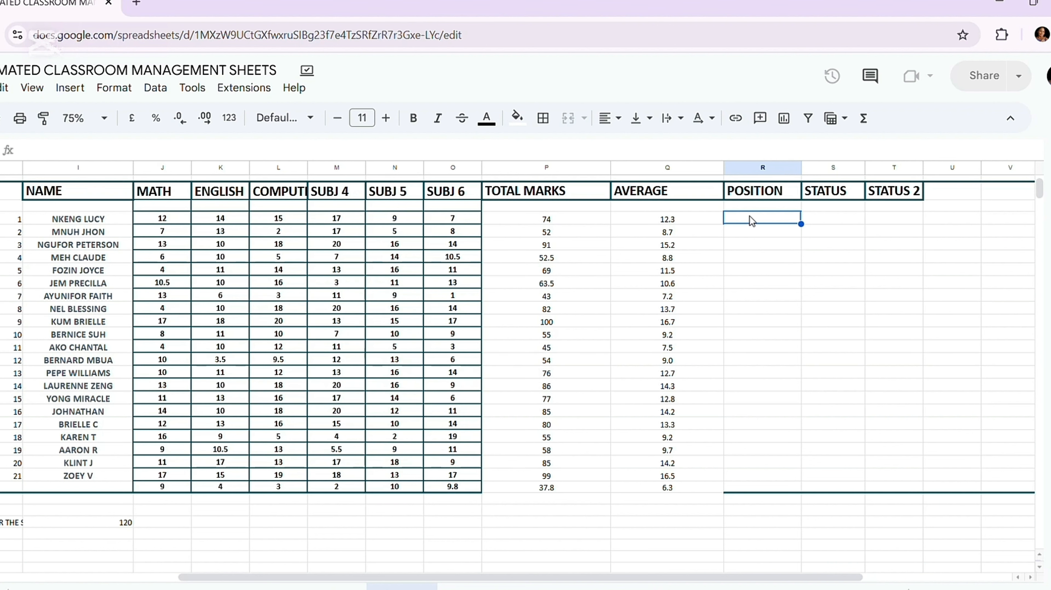
text(=)
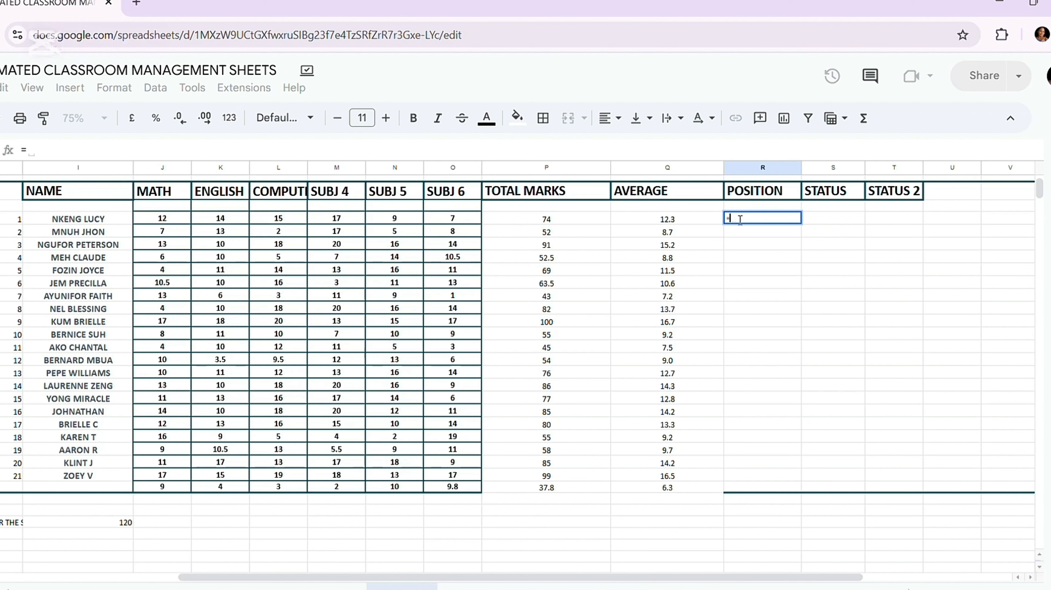
text(RA)
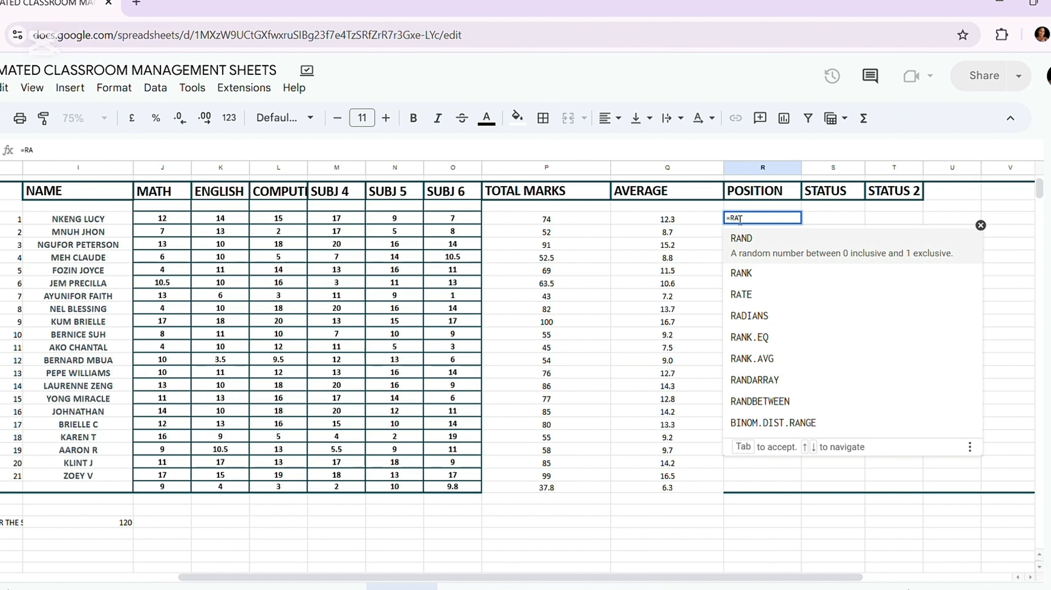
text(NK)
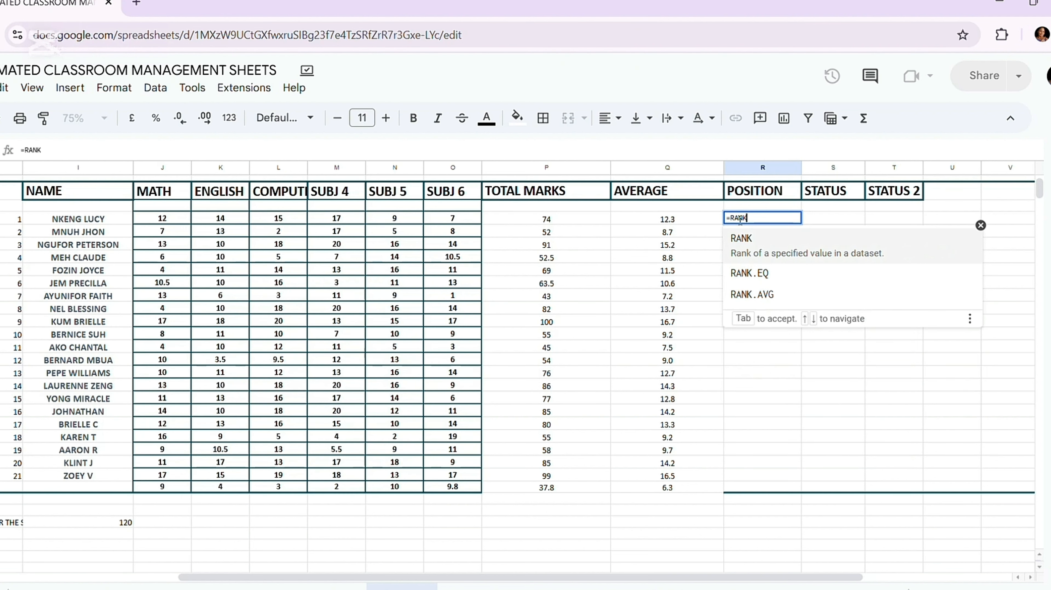
text(()
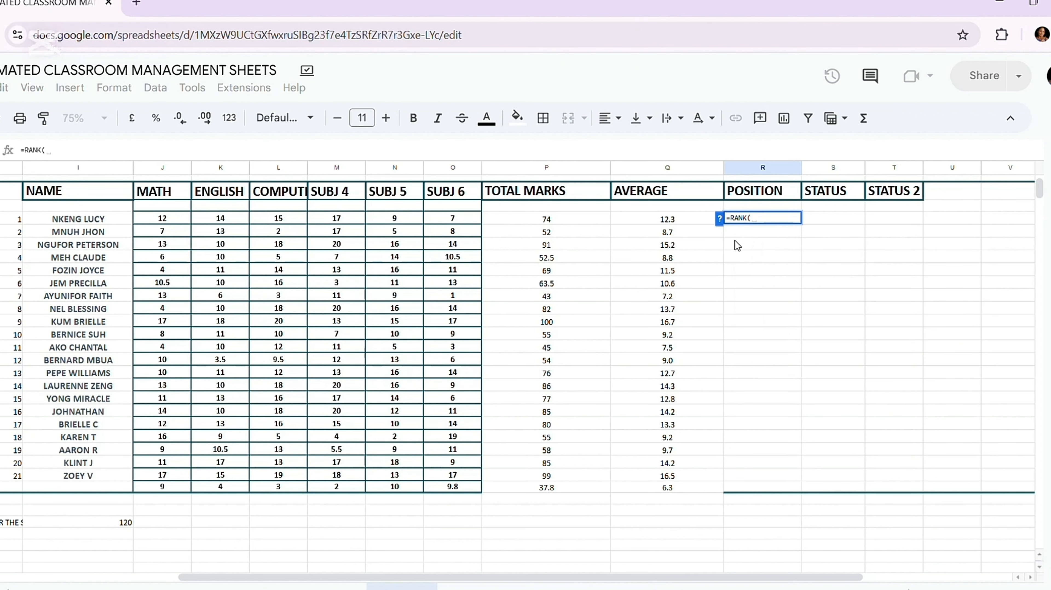
click(661, 225)
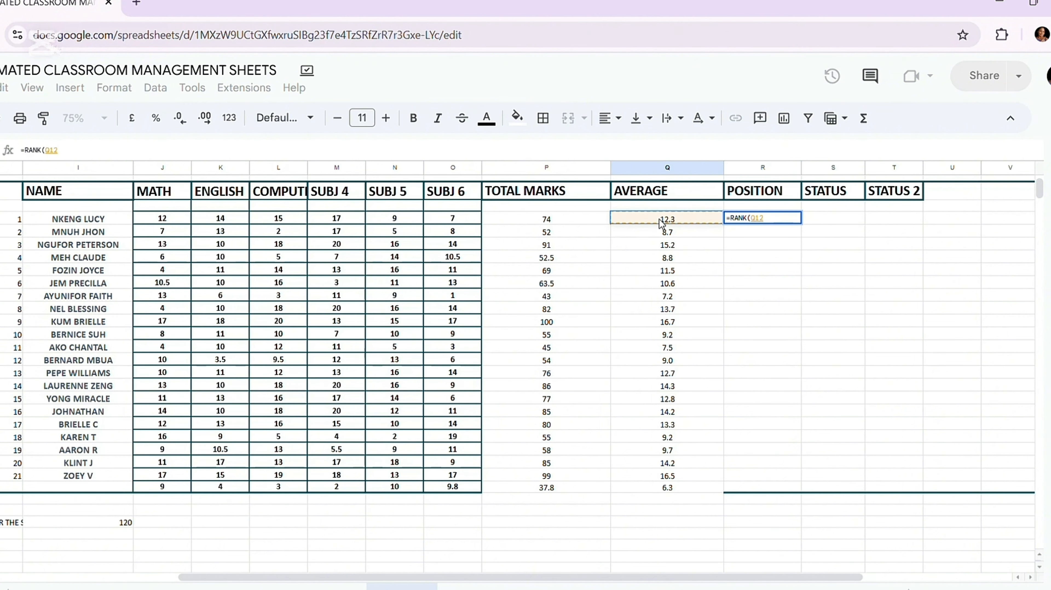
text(,)
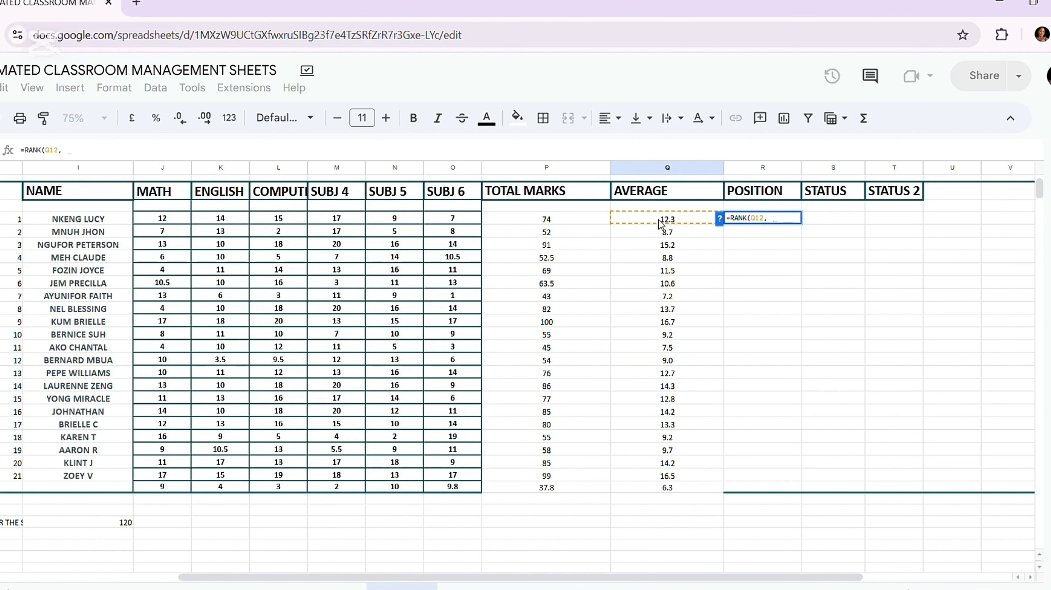
mouse_move(661, 224)
mouse_down()
mouse_move(669, 339)
mouse_move(658, 511)
mouse_move(662, 492)
mouse_up()
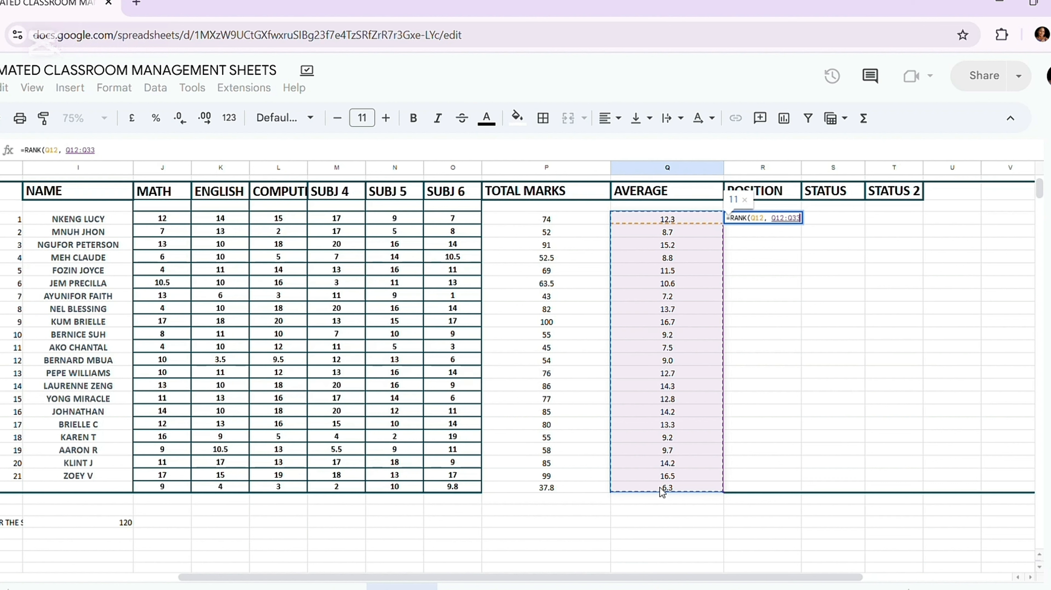
key(F4)
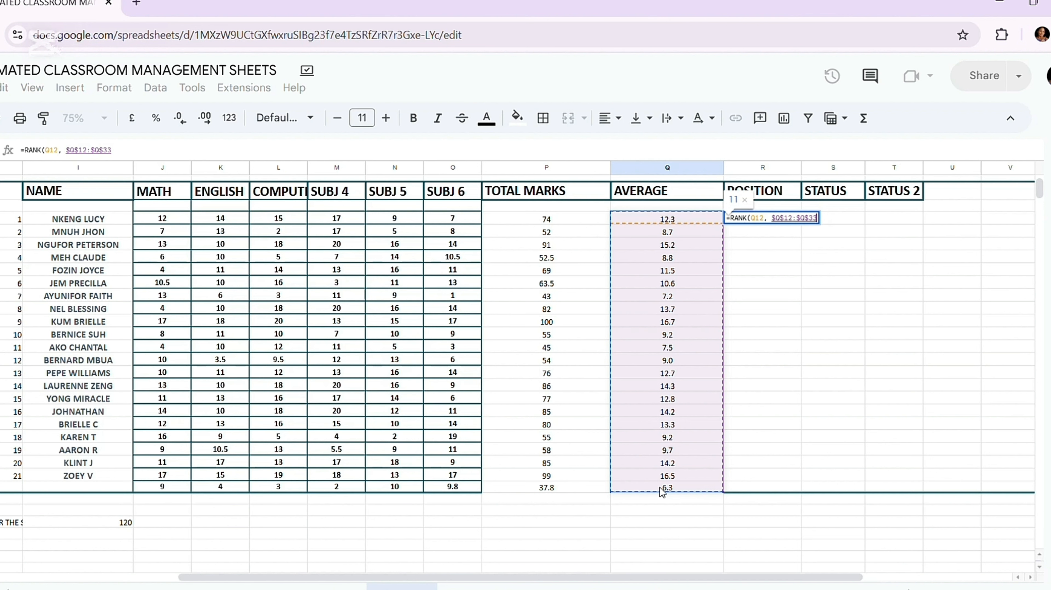
text())
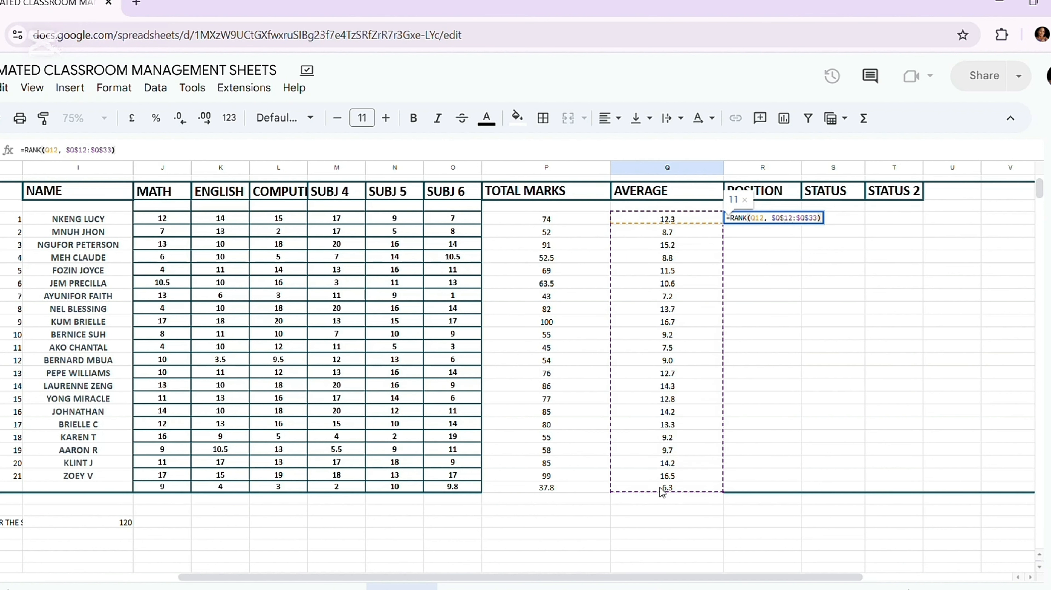
key(Return)
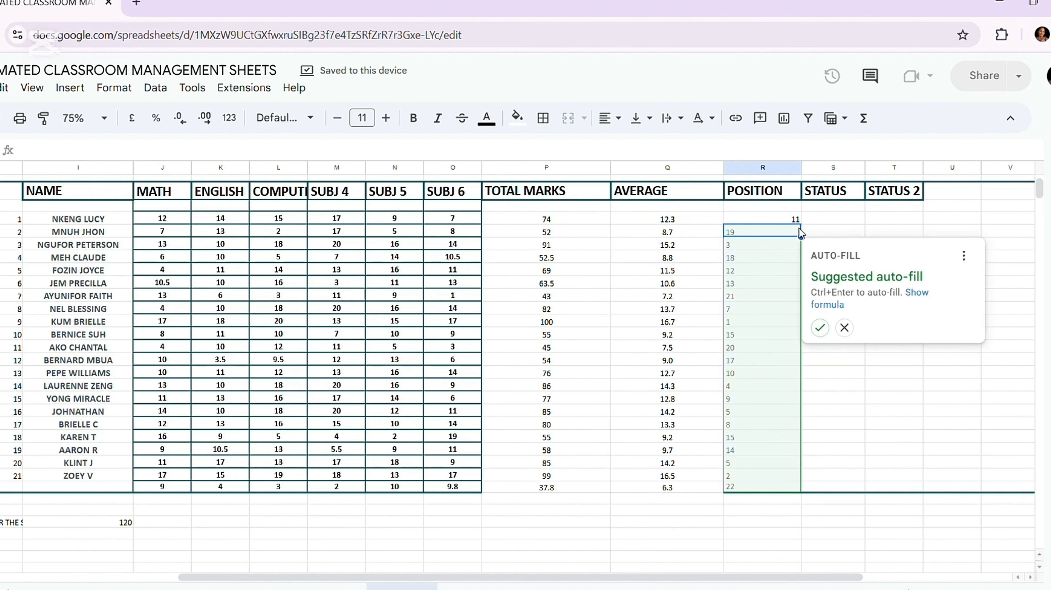
click(820, 330)
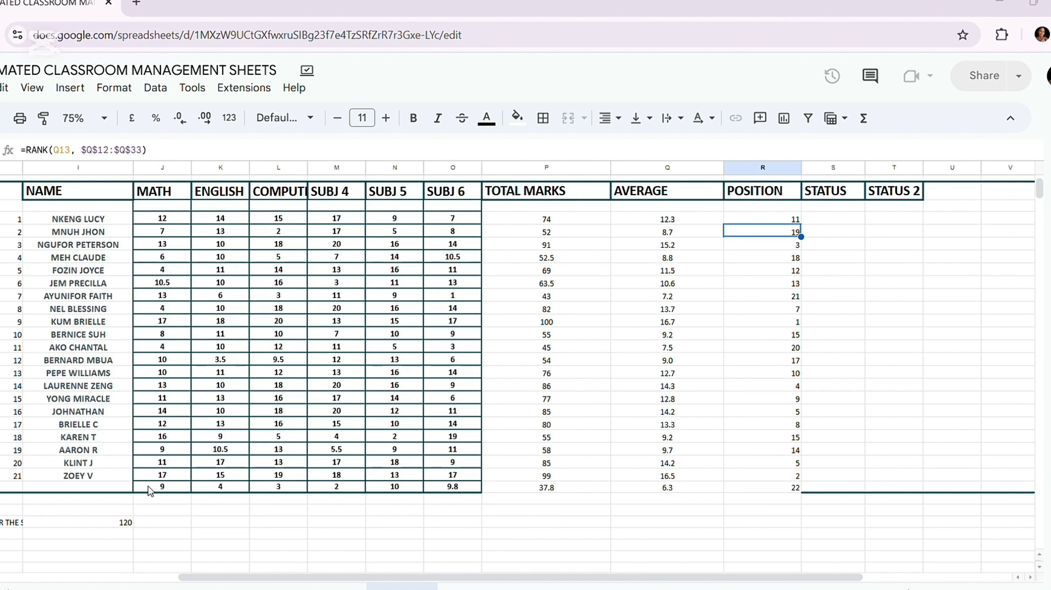
- Clear the subject marks, total, average and position in J33:R33, the row without a student name
drag(150, 492, 773, 492)
key(Delete)
key(Delete)
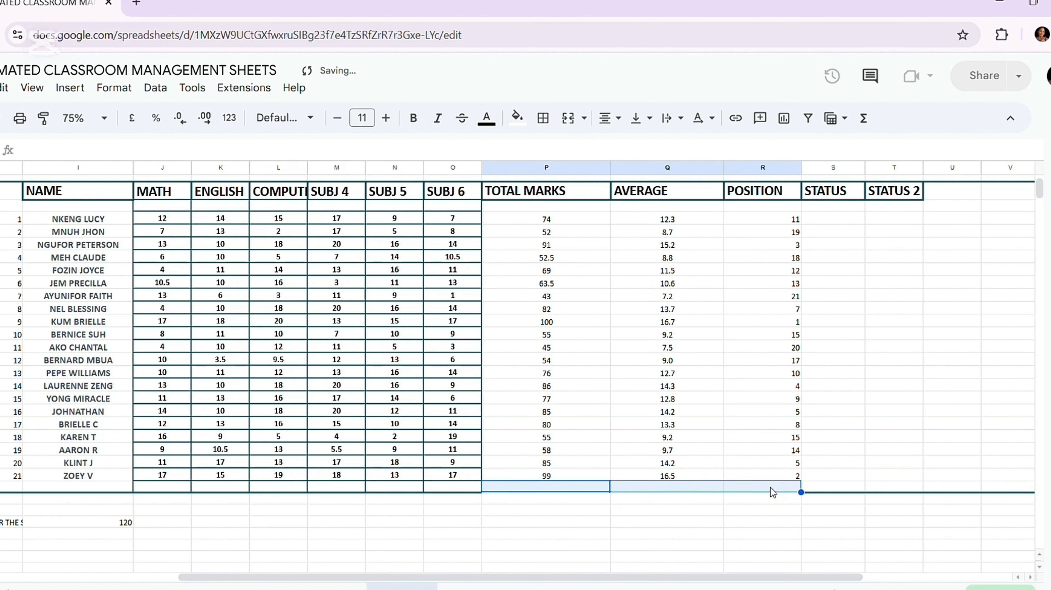
click(893, 359)
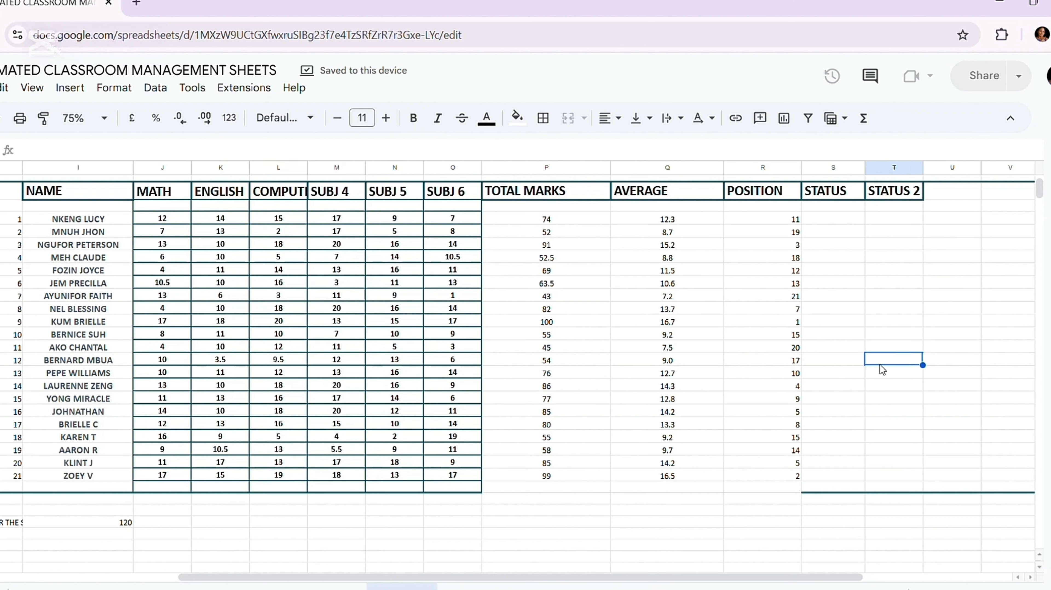
- Centre the POSITION values in R12:R32 horizontally
drag(746, 217, 793, 472)
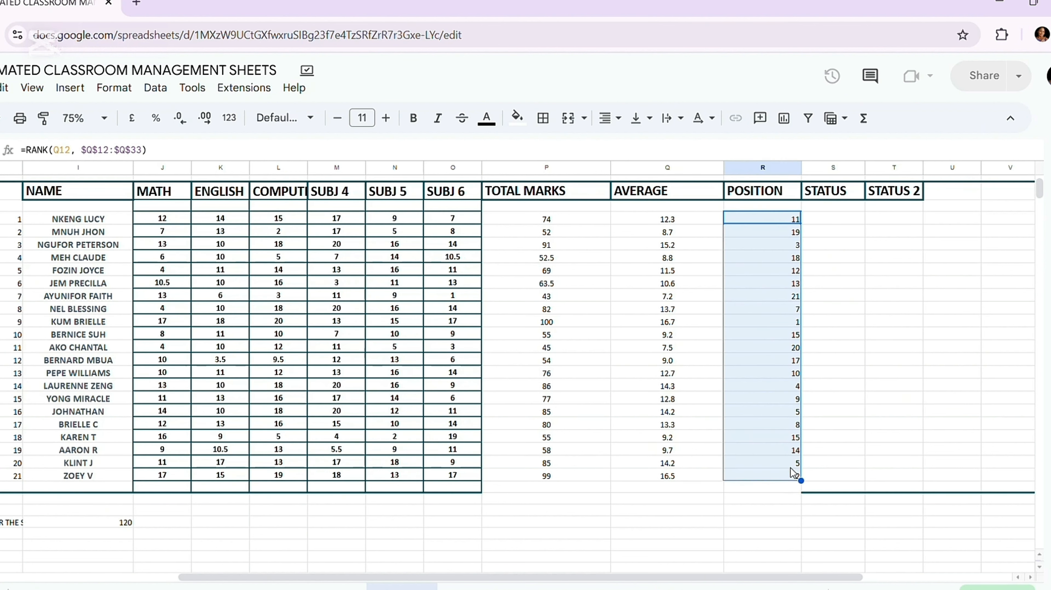
click(619, 121)
click(633, 147)
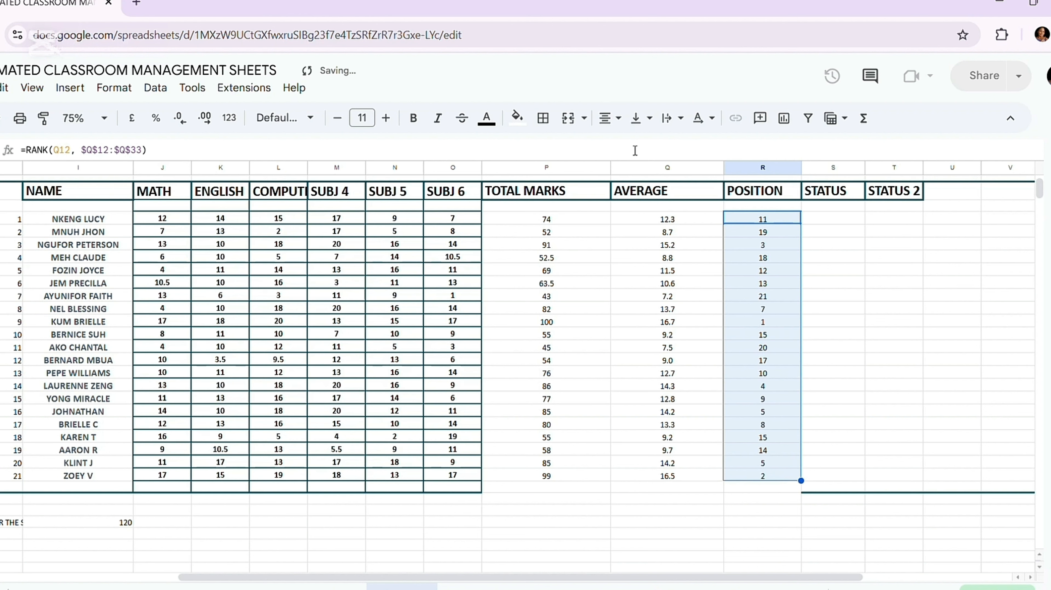
click(889, 336)
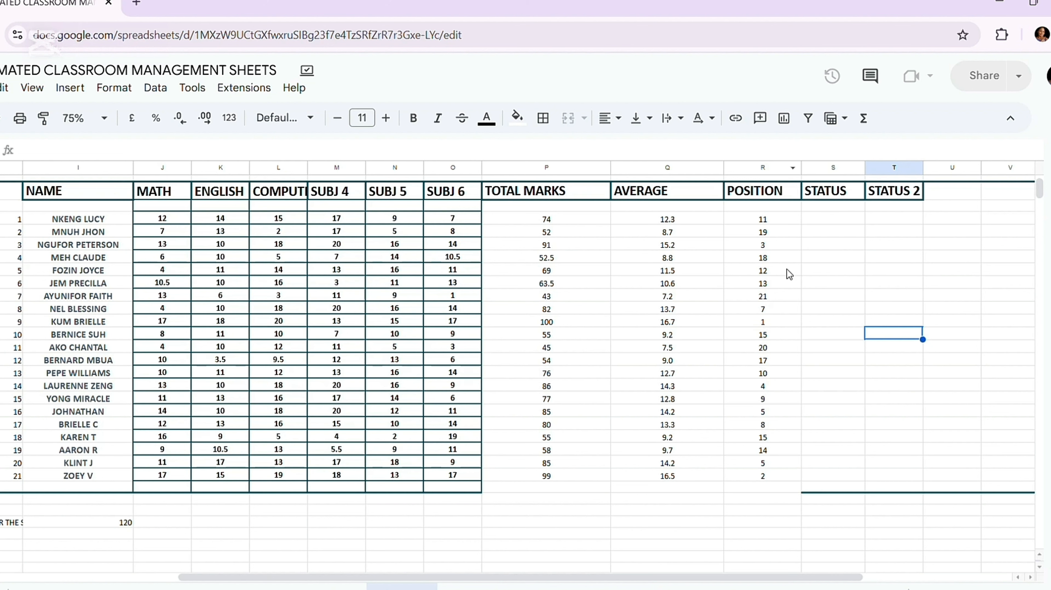
- Apply borders around and between all cells in P11:R33, covering TOTAL MARKS, AVERAGE and POSITION
drag(492, 206, 791, 312)
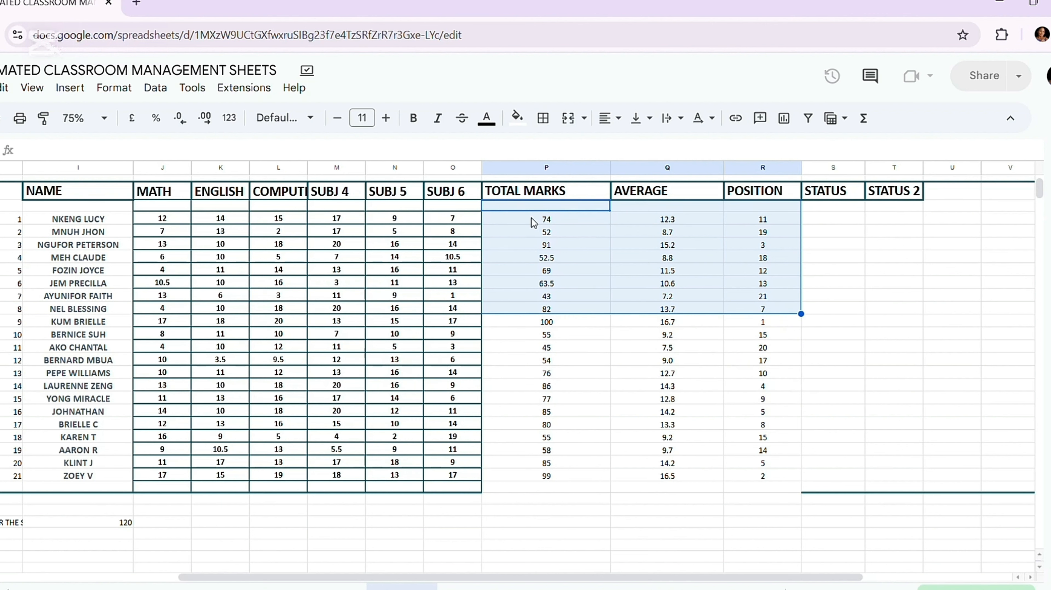
click(898, 277)
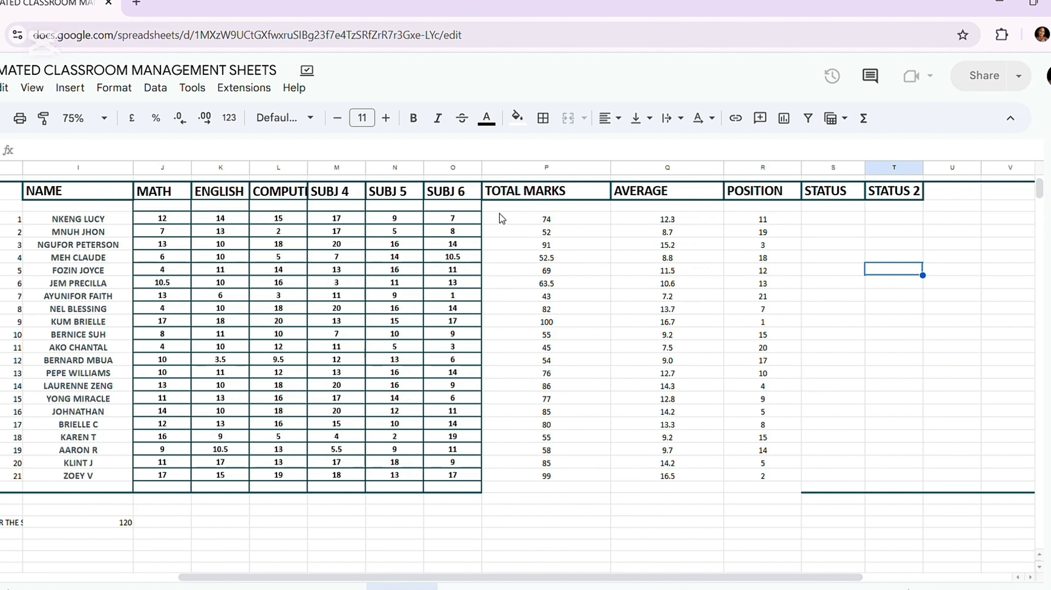
drag(496, 207, 800, 494)
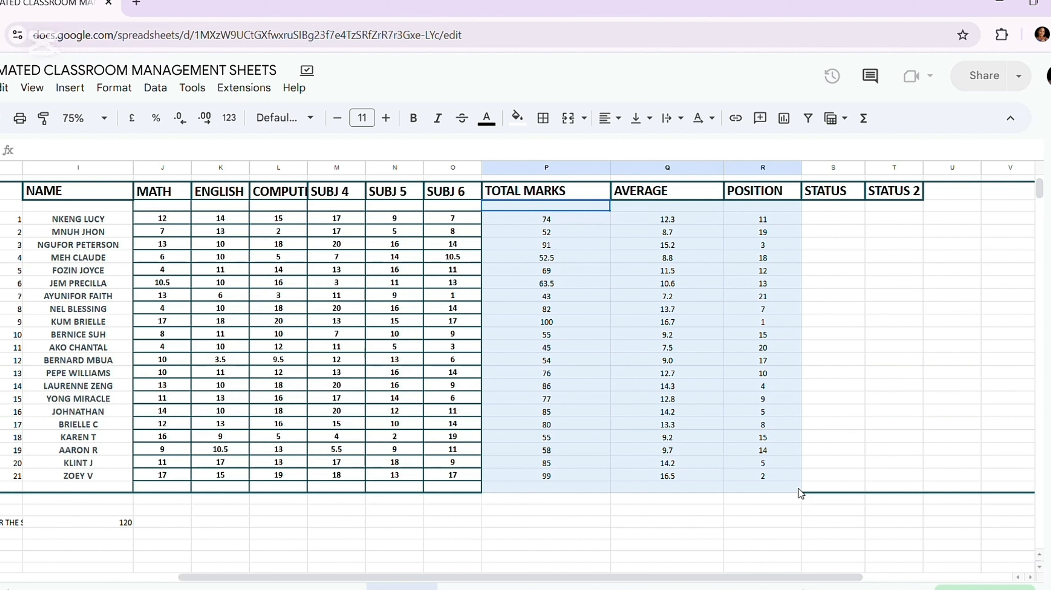
click(544, 120)
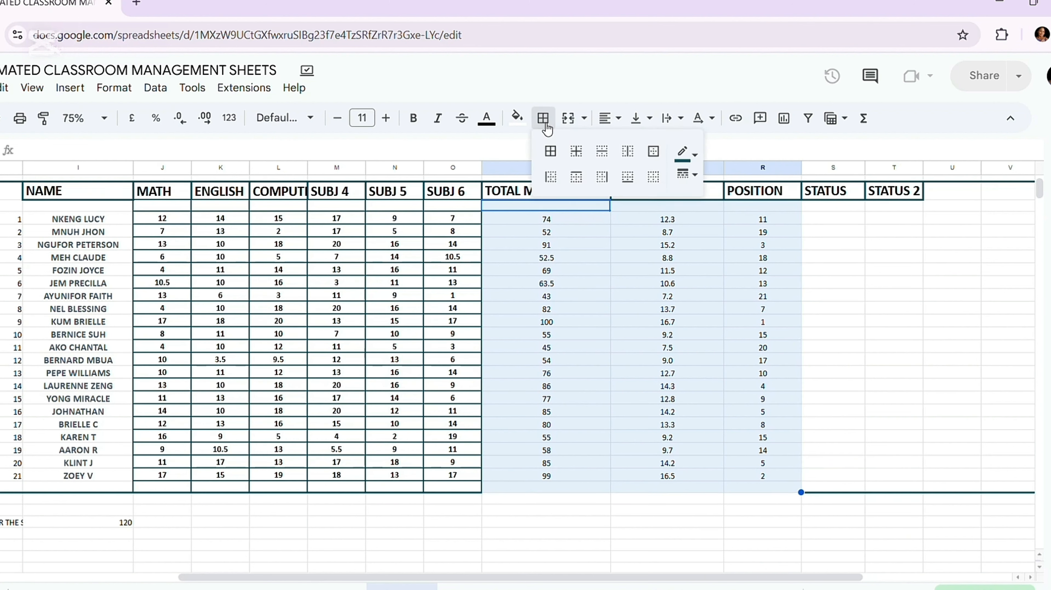
click(654, 153)
click(550, 151)
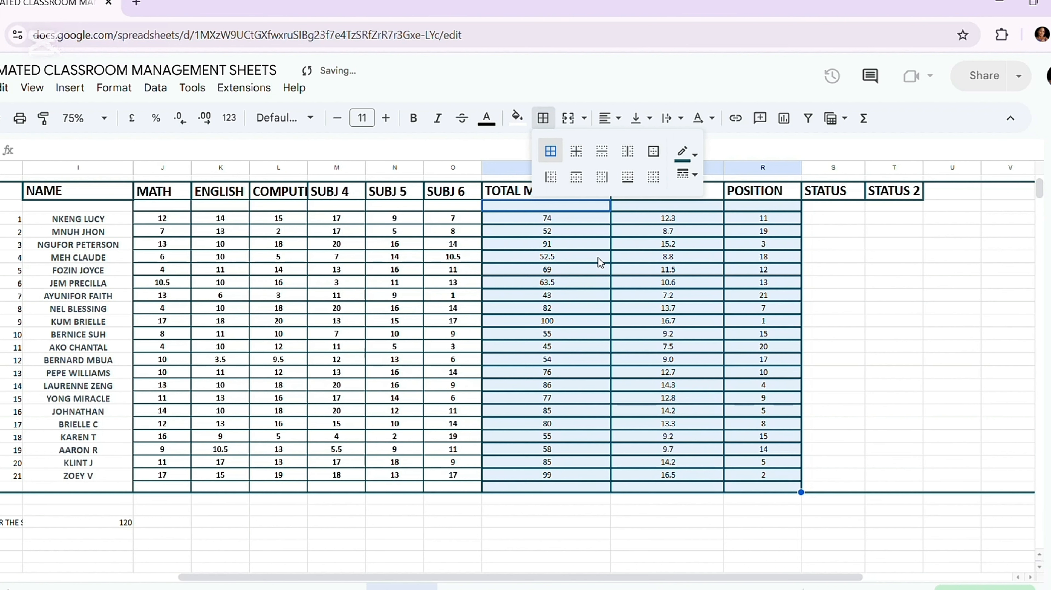
- Change the border style of P11:R33 to the medium solid line, keeping the dark teal colour
click(697, 162)
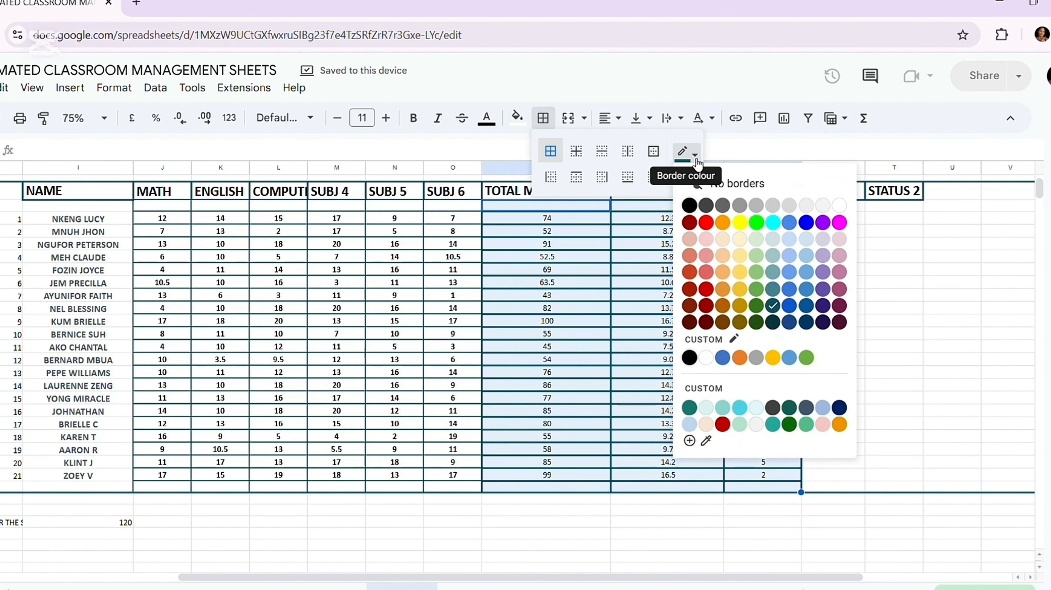
click(697, 161)
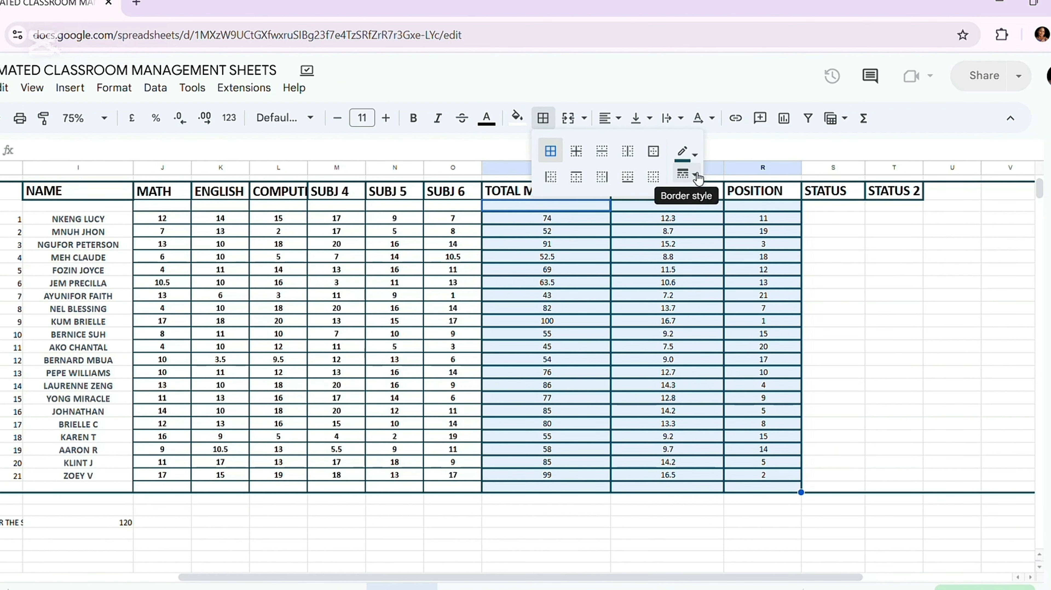
click(688, 154)
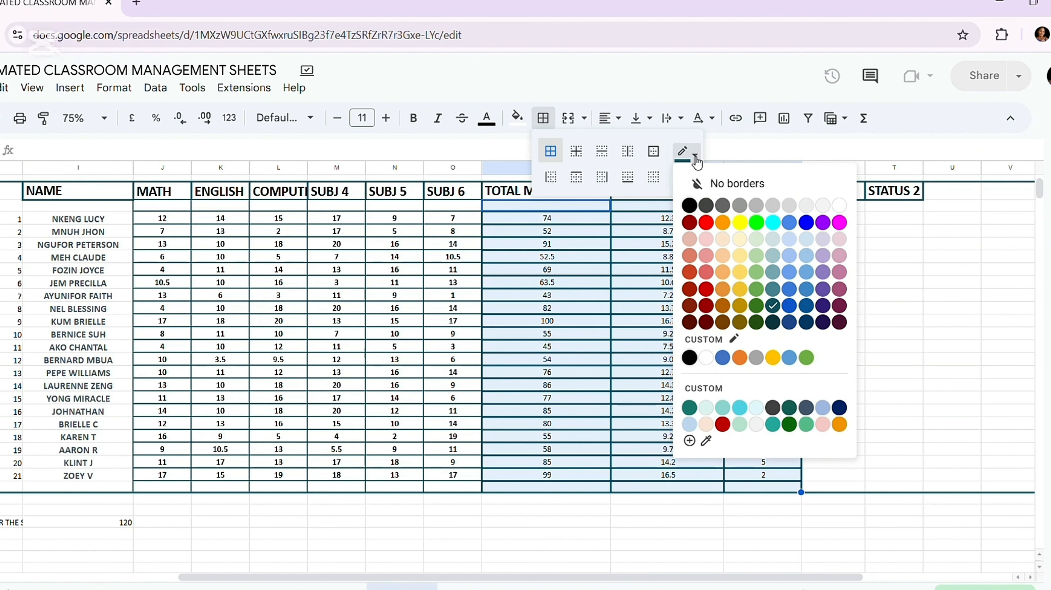
click(688, 154)
click(693, 176)
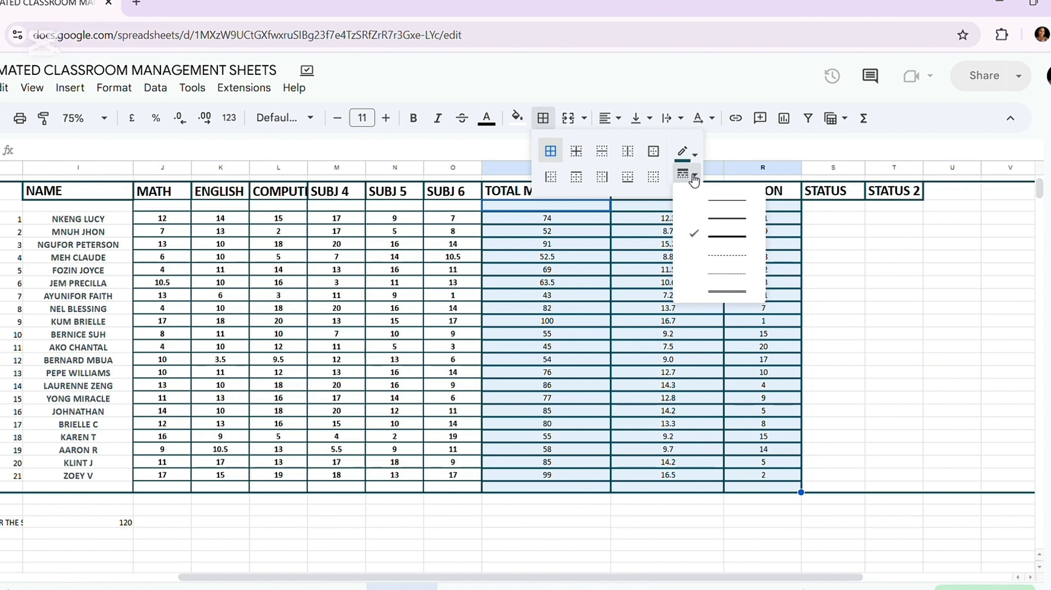
click(710, 219)
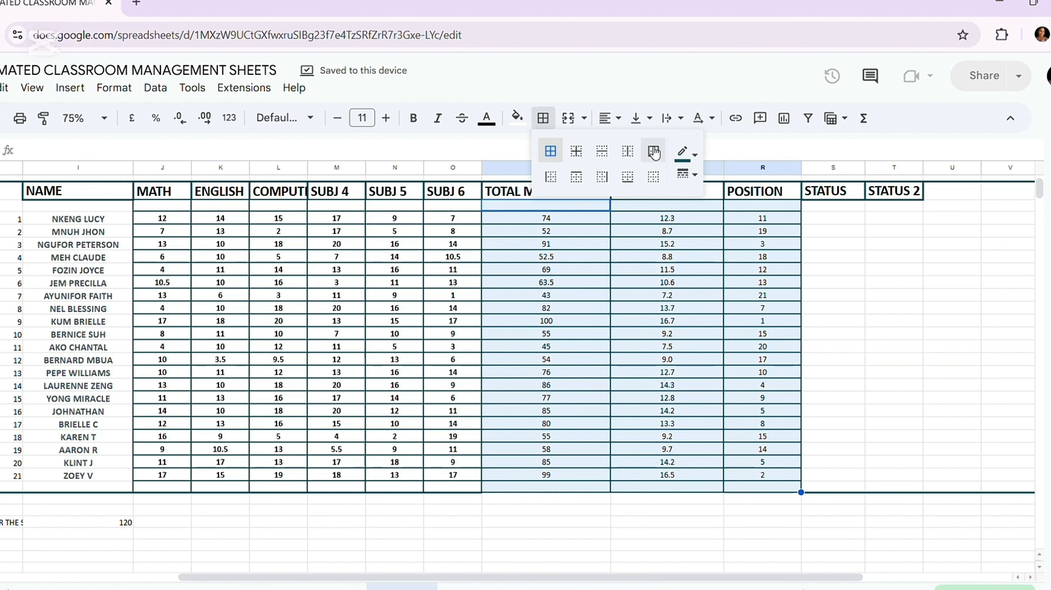
- Give the bottom edge of P11:R33 a thick solid border
click(628, 182)
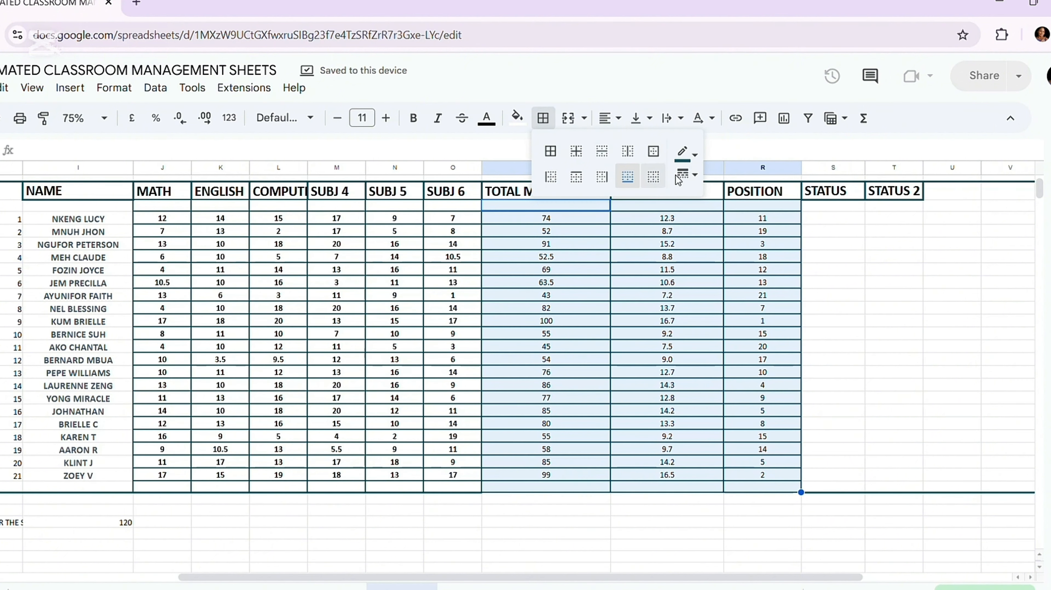
click(689, 175)
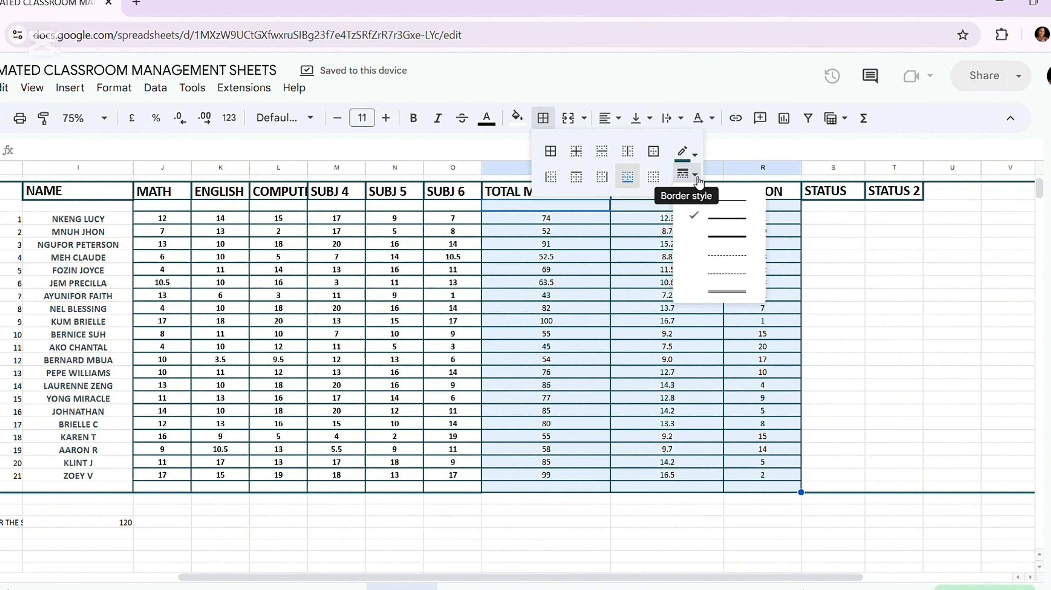
click(717, 238)
click(834, 308)
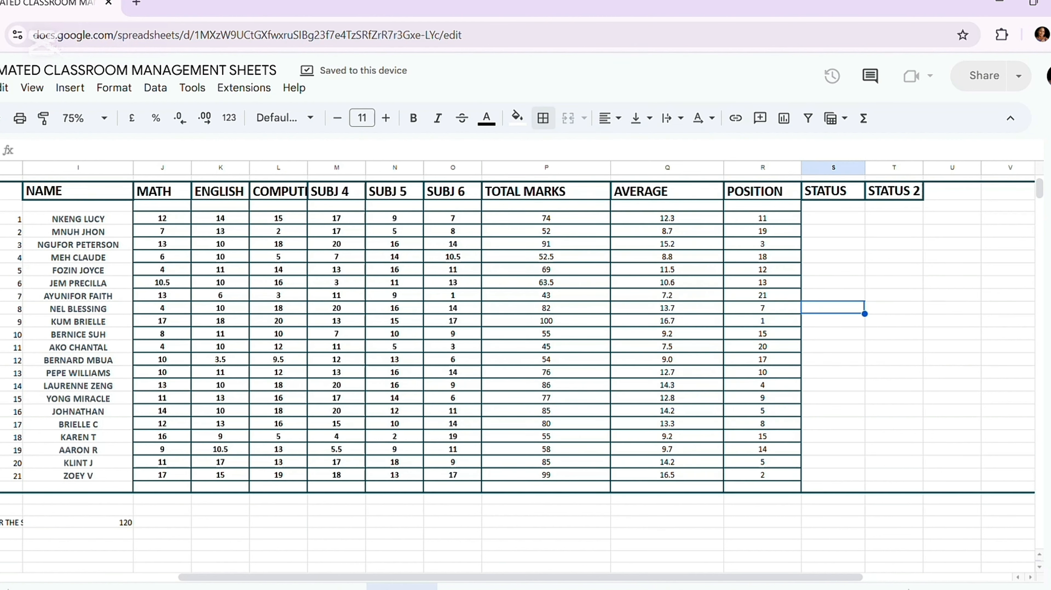
- Enter =IF(Q12>=10, "PASS", "FAIL") in S12 under STATUS and fill the formula down to S32
drag(418, 578, 516, 577)
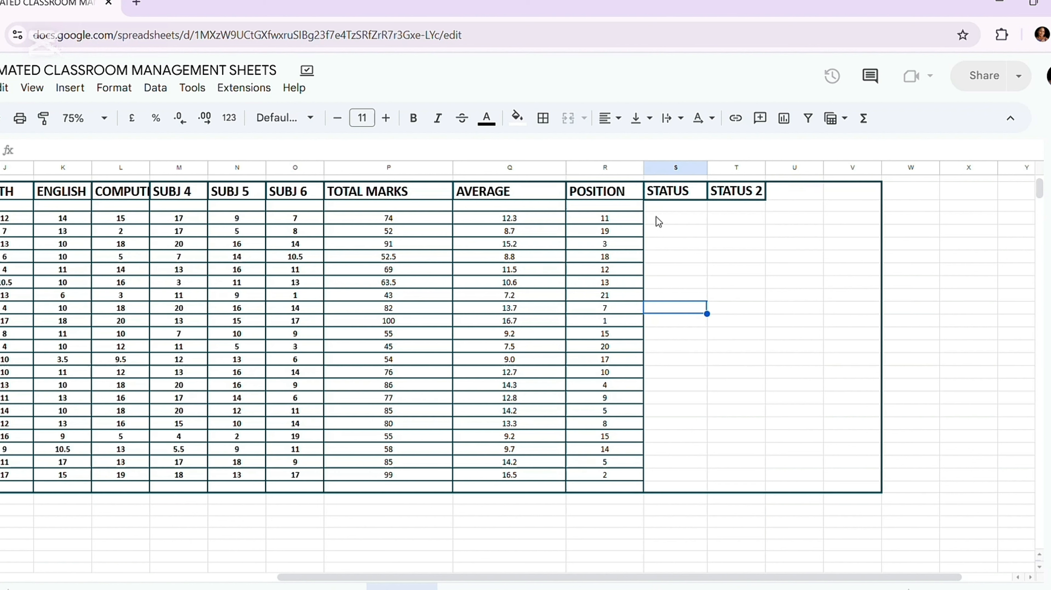
click(663, 222)
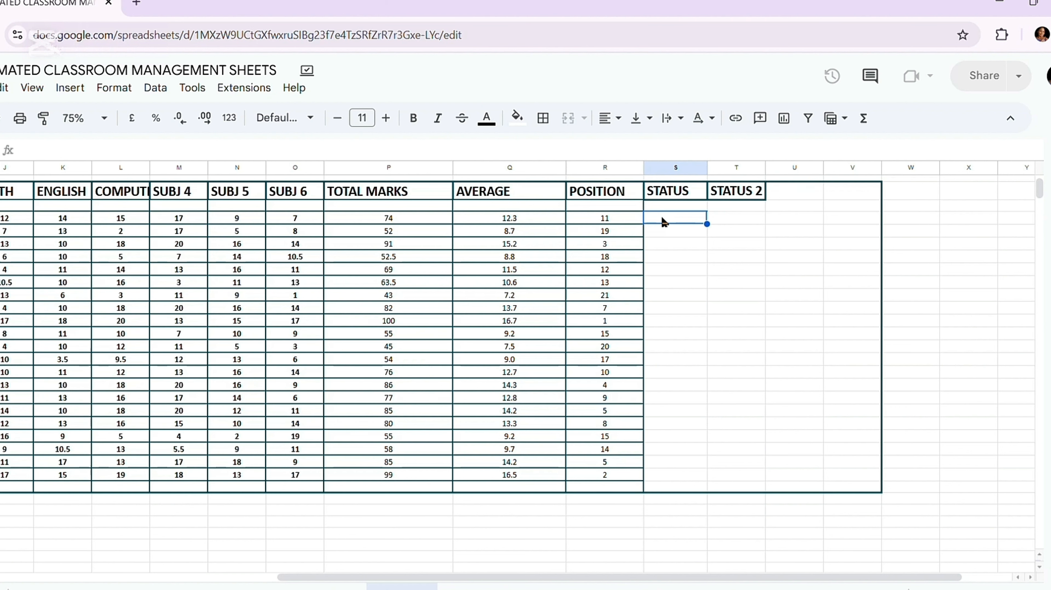
text(=I)
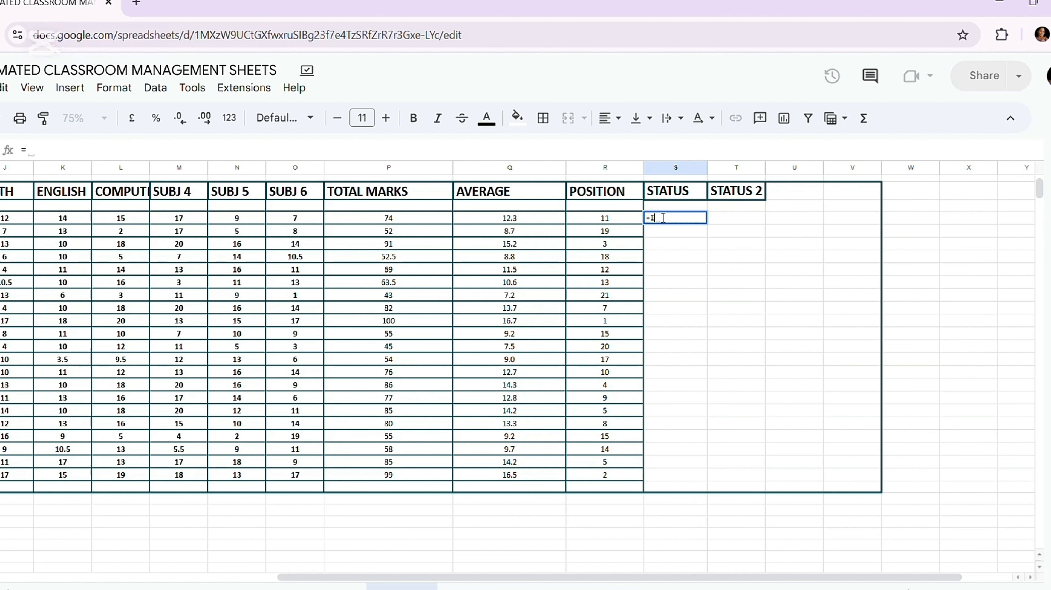
text(F)
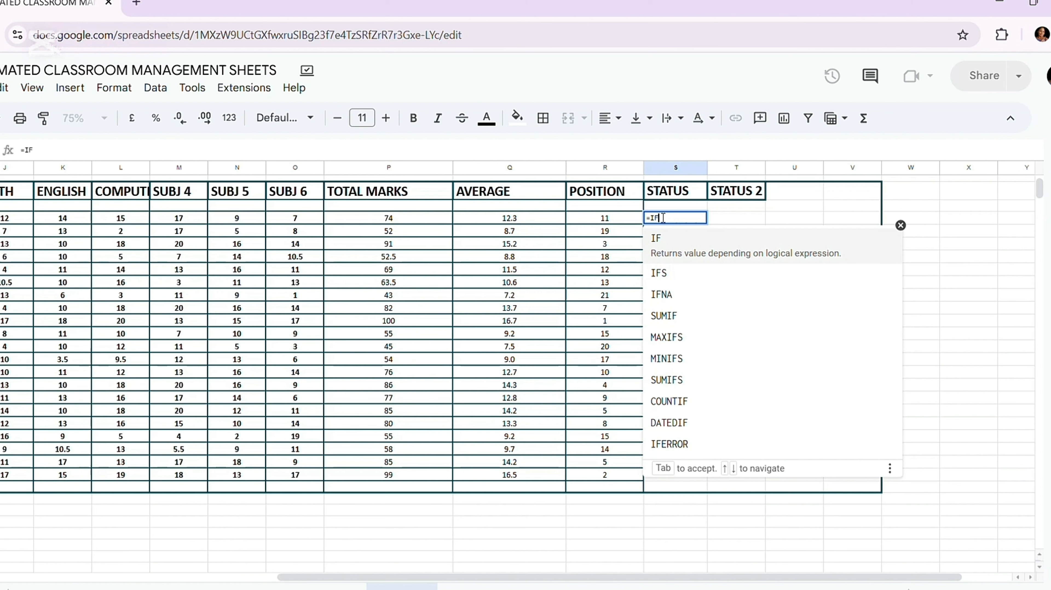
text(()
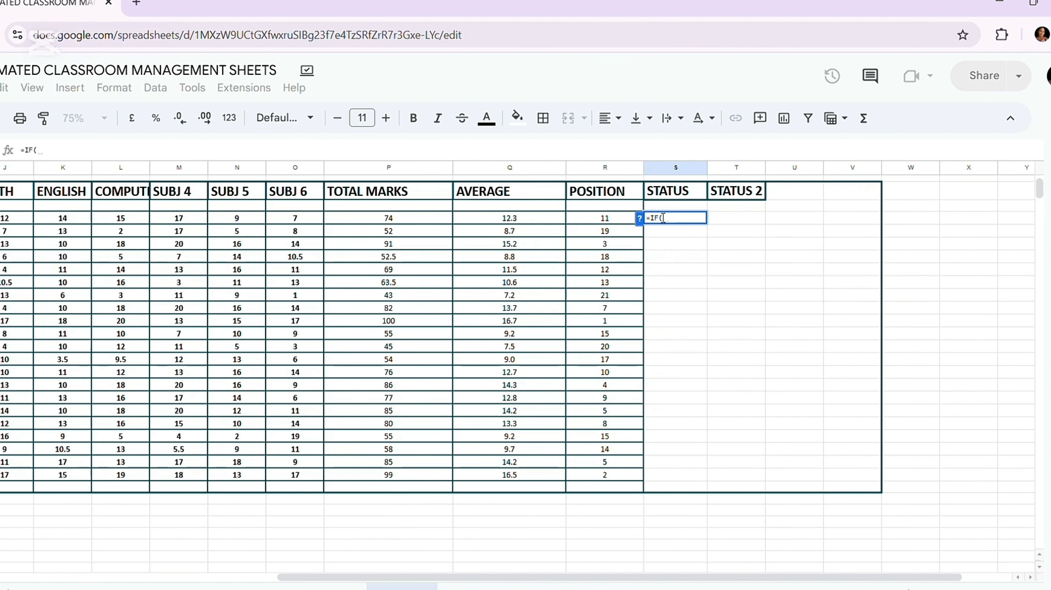
click(505, 223)
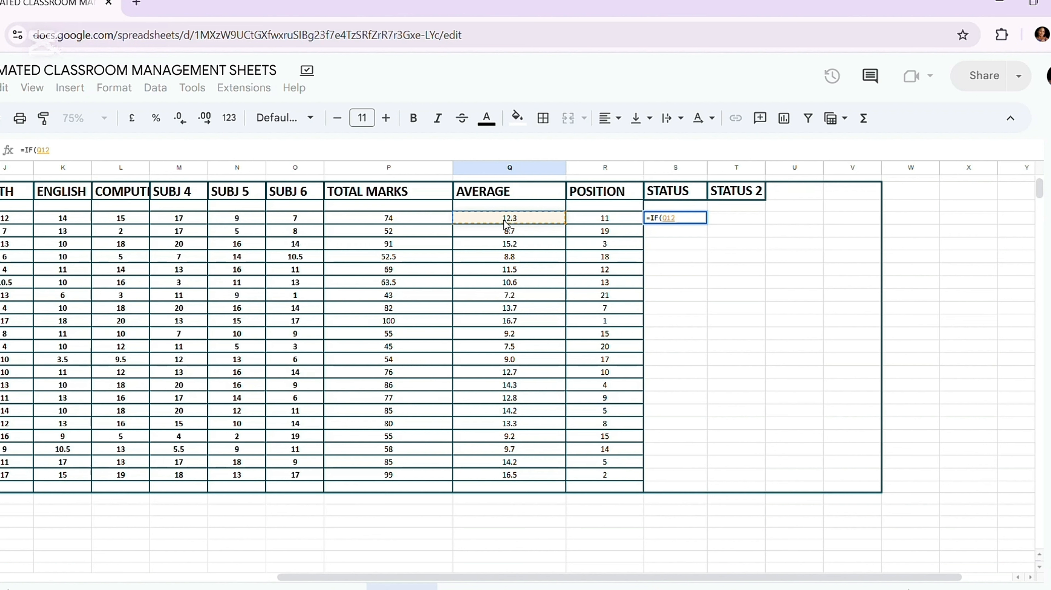
text(>)
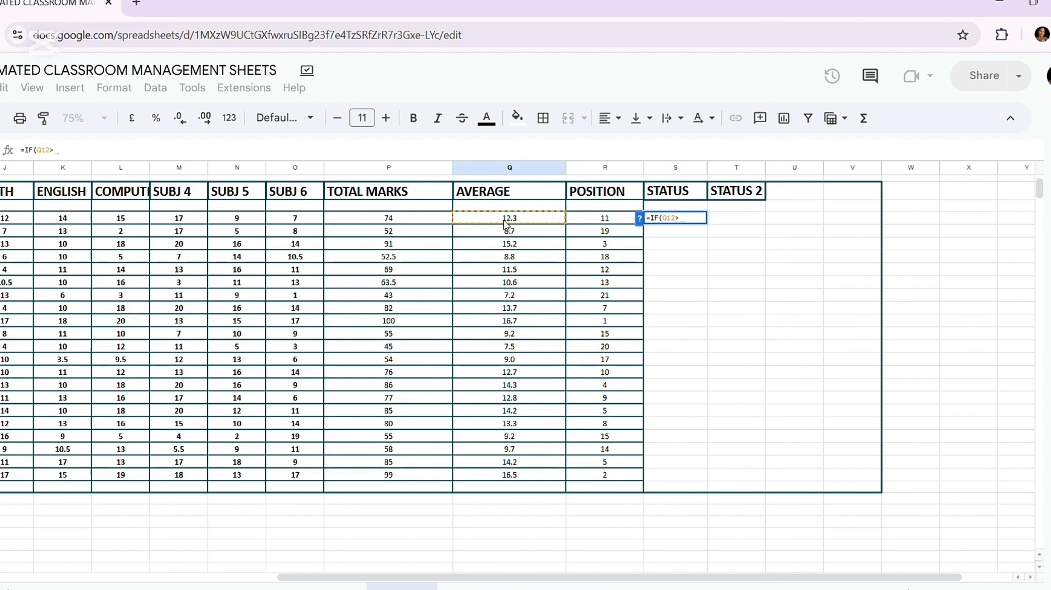
text(=10)
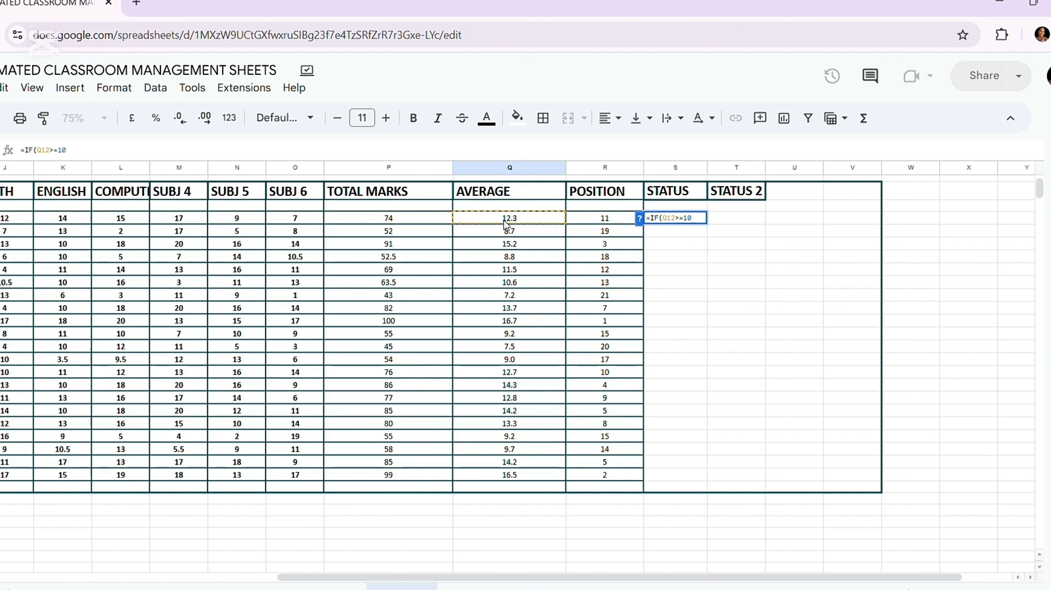
text(, )
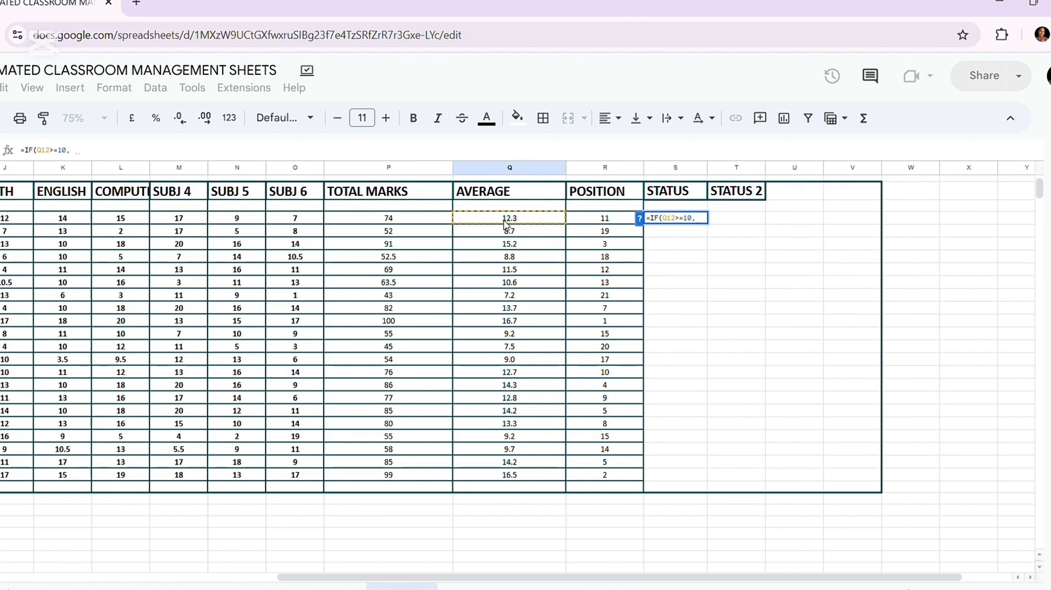
text(")
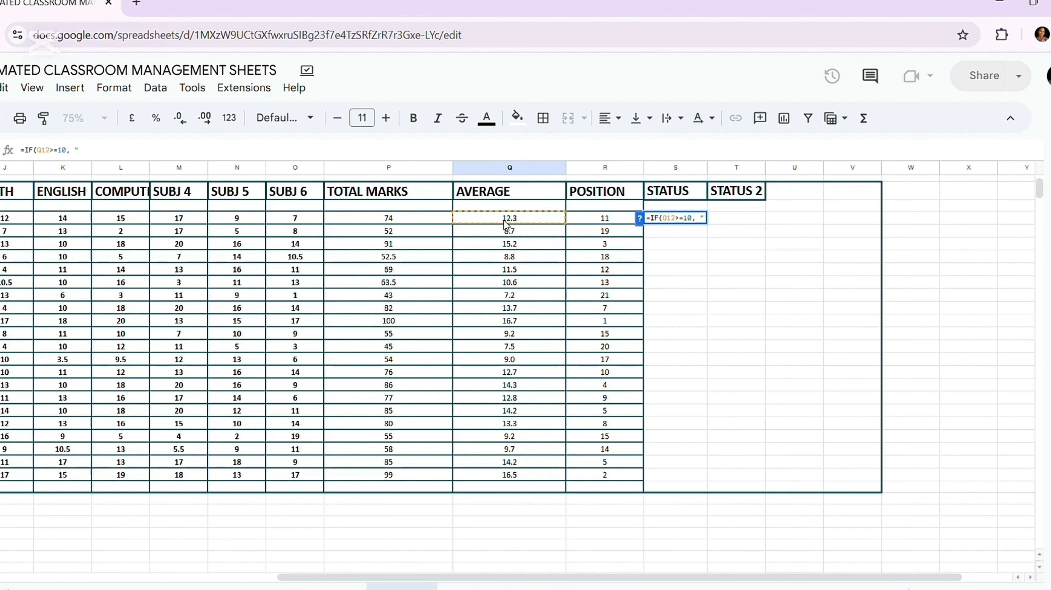
text(PASS)
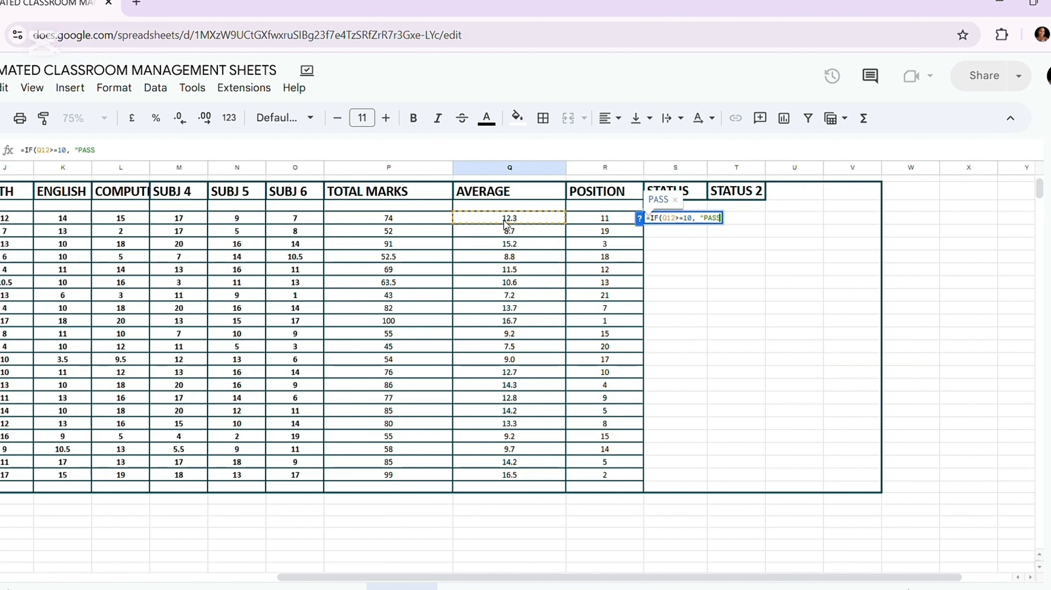
text(", )
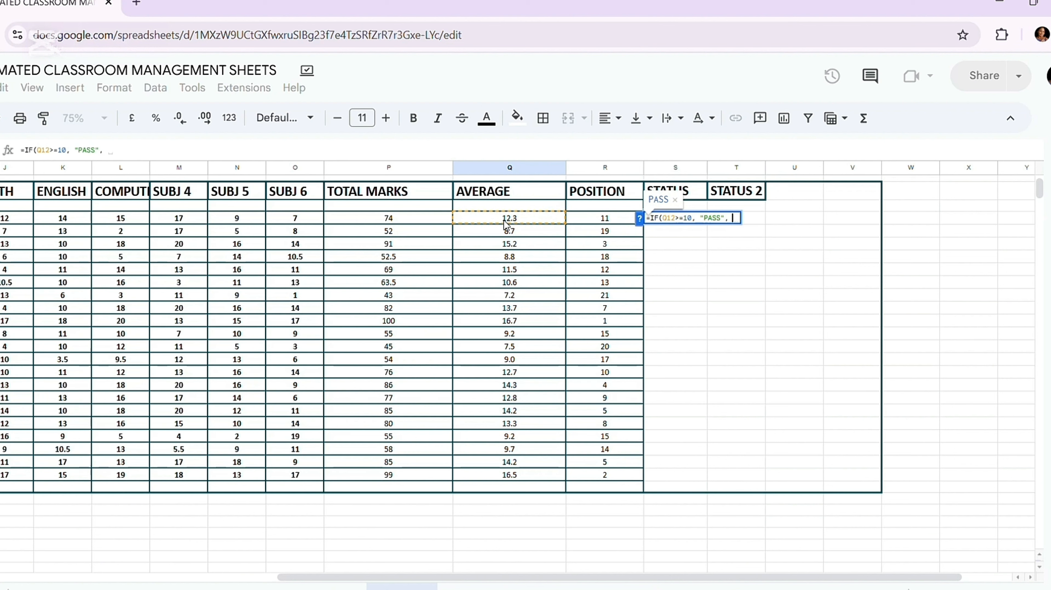
text("FAI)
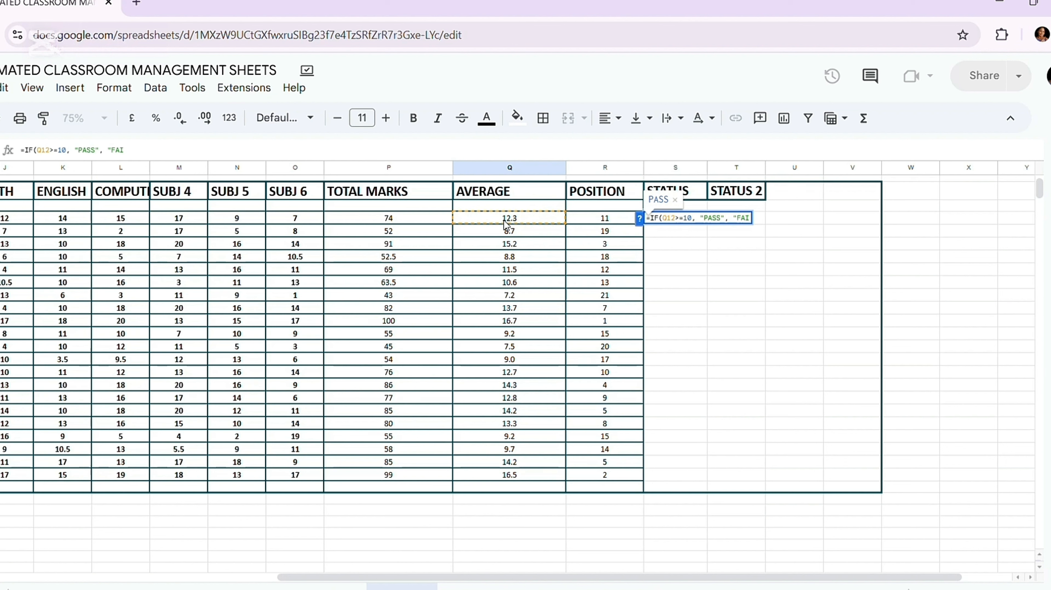
text(L"))
key(Return)
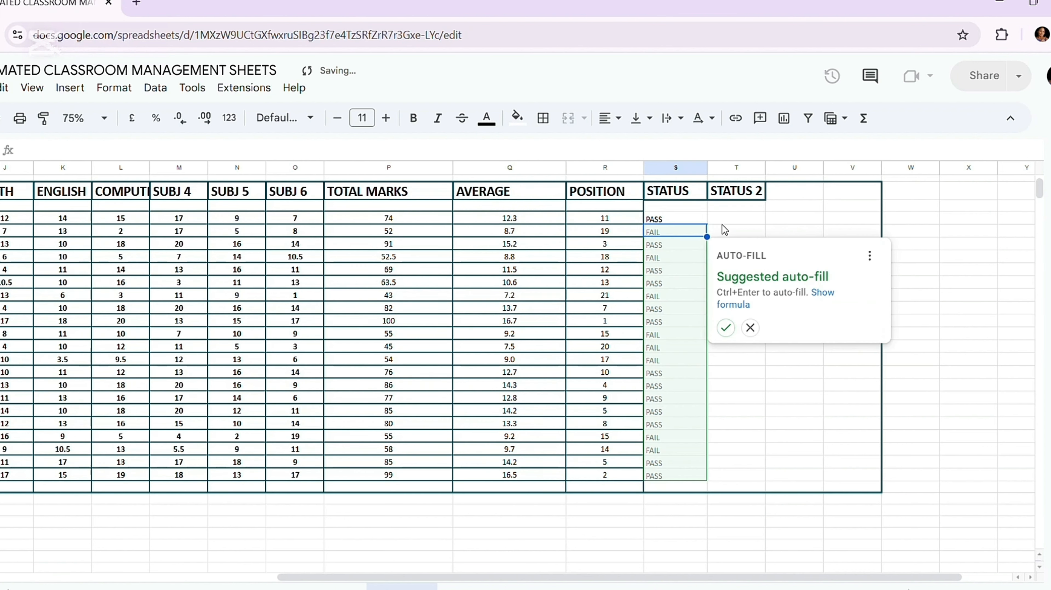
click(726, 327)
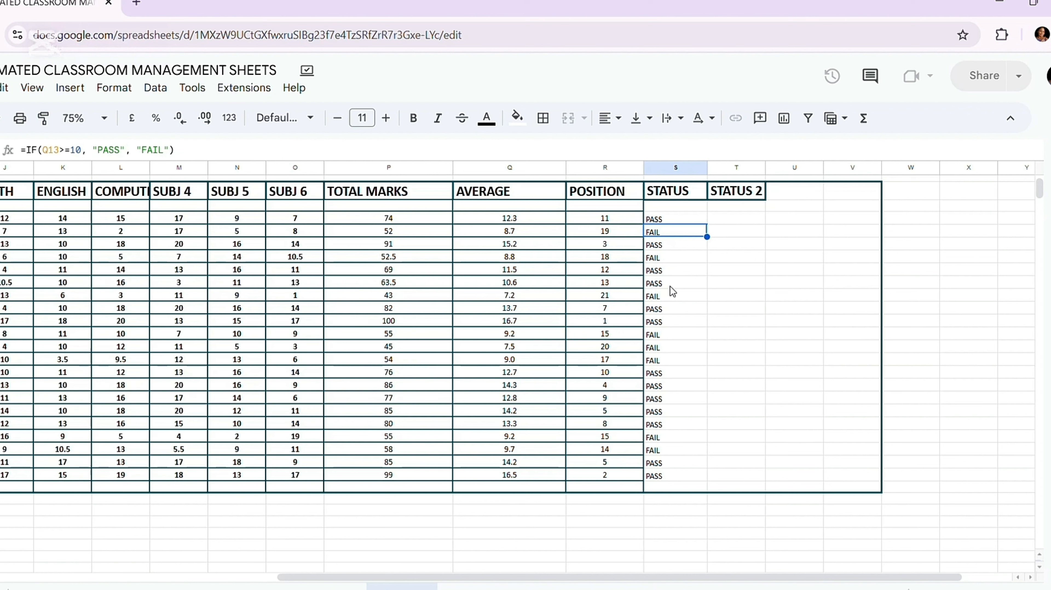
- Begin an IF formula in T12 under STATUS 2 that returns "DISTINCTION" when the average in Q12 exceeds 18
click(723, 205)
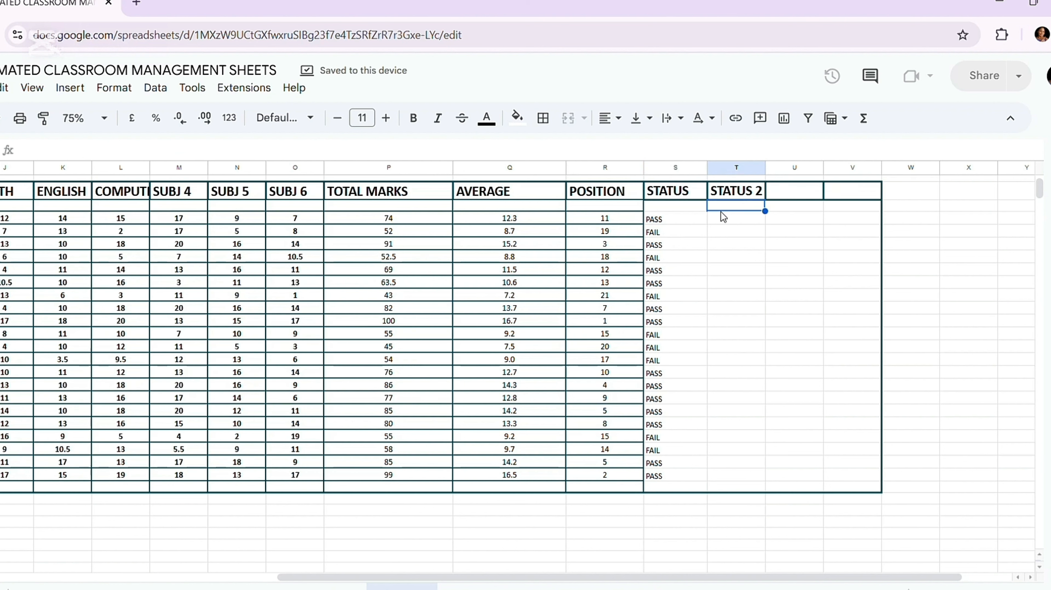
click(729, 223)
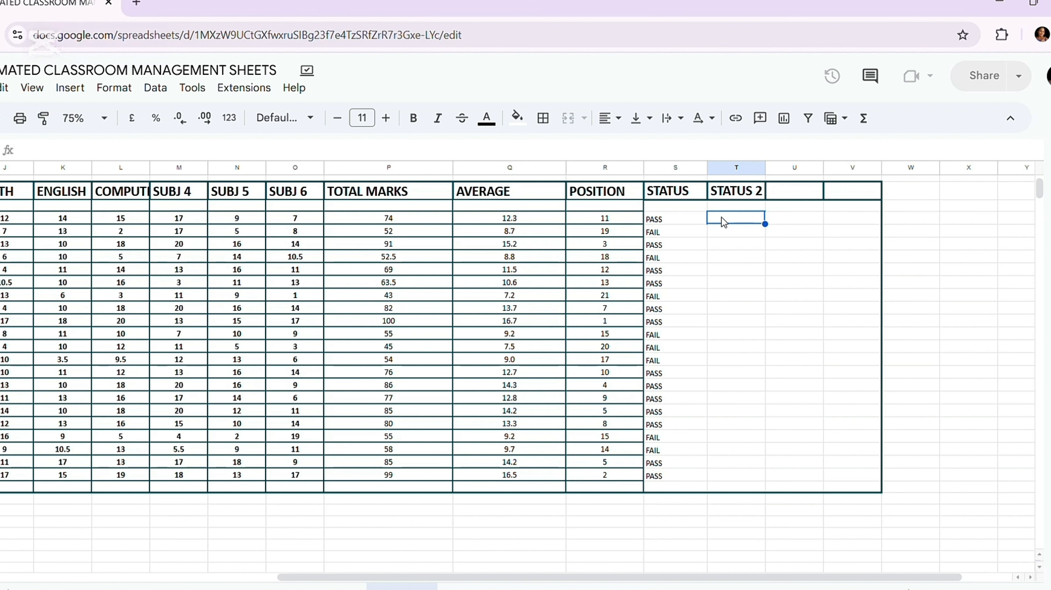
text(=)
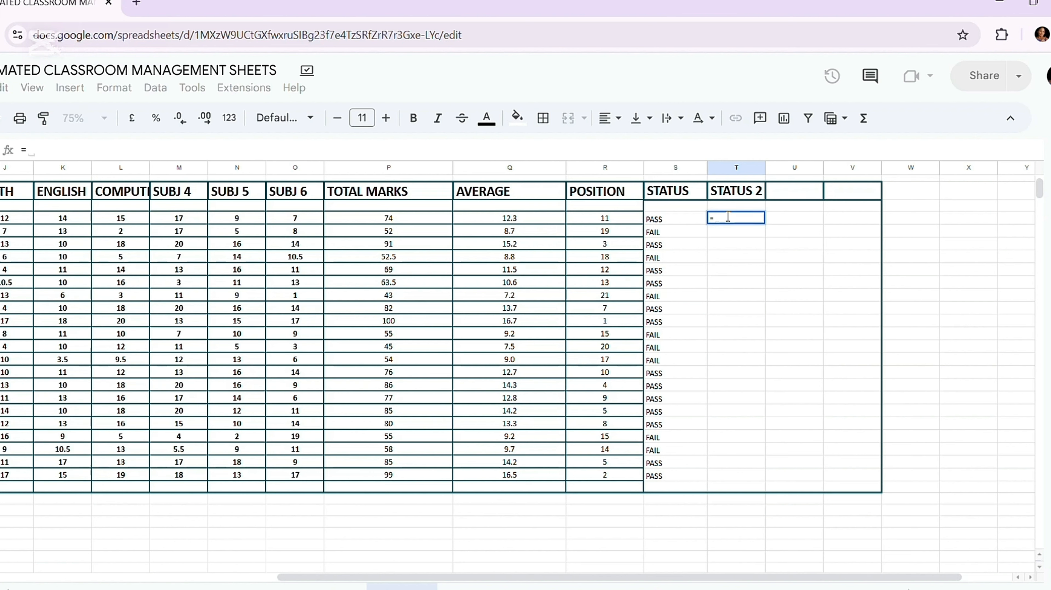
text(IF)
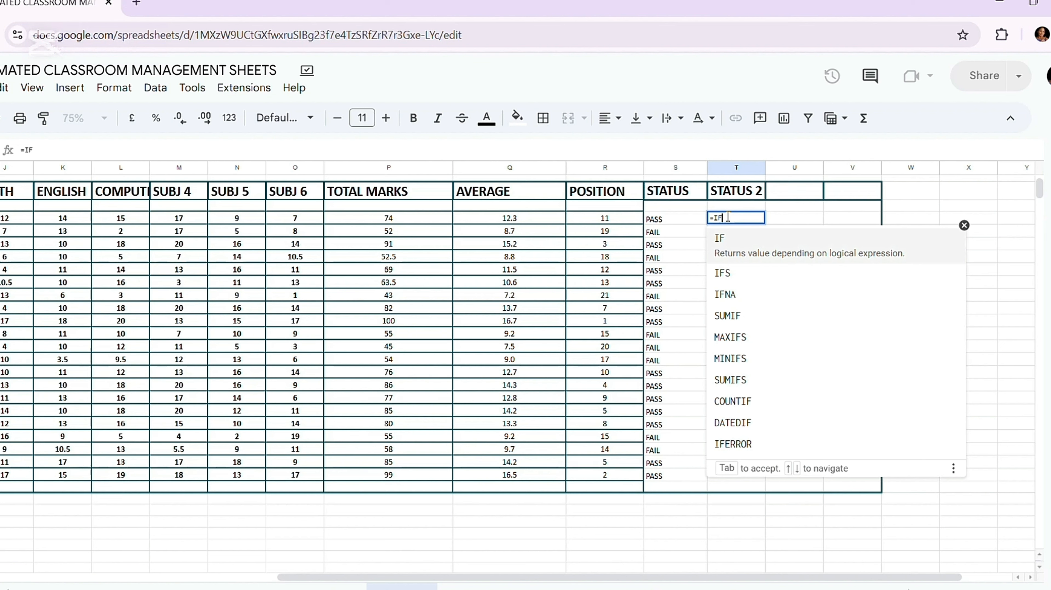
text(()
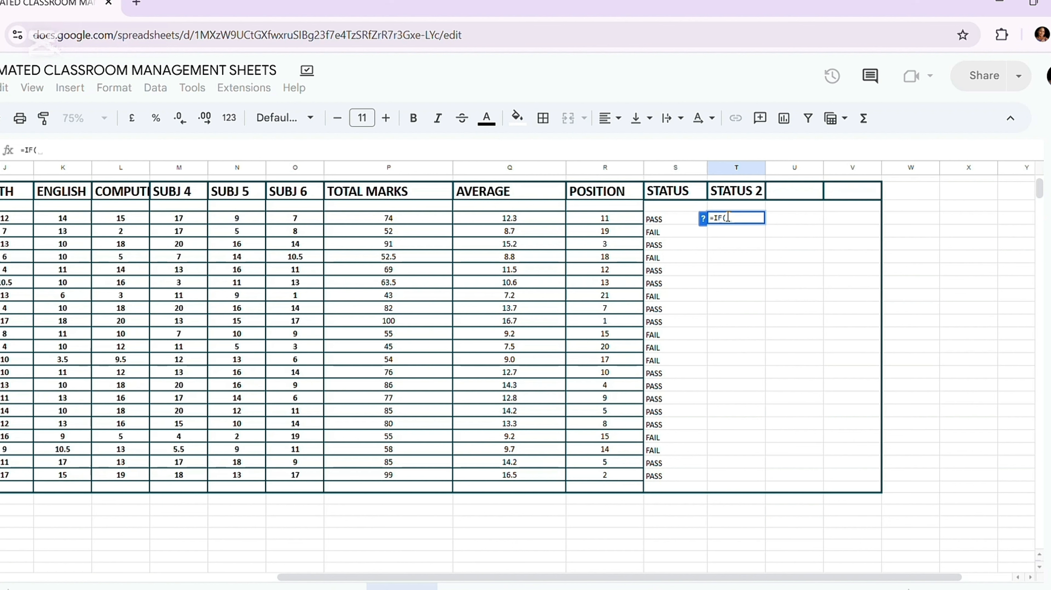
click(511, 221)
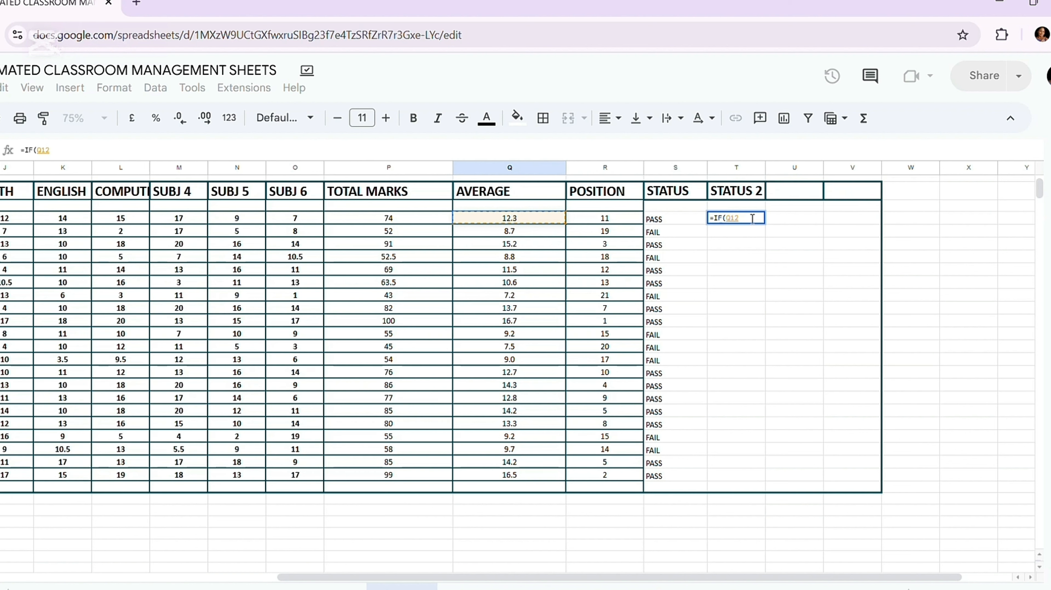
text(>)
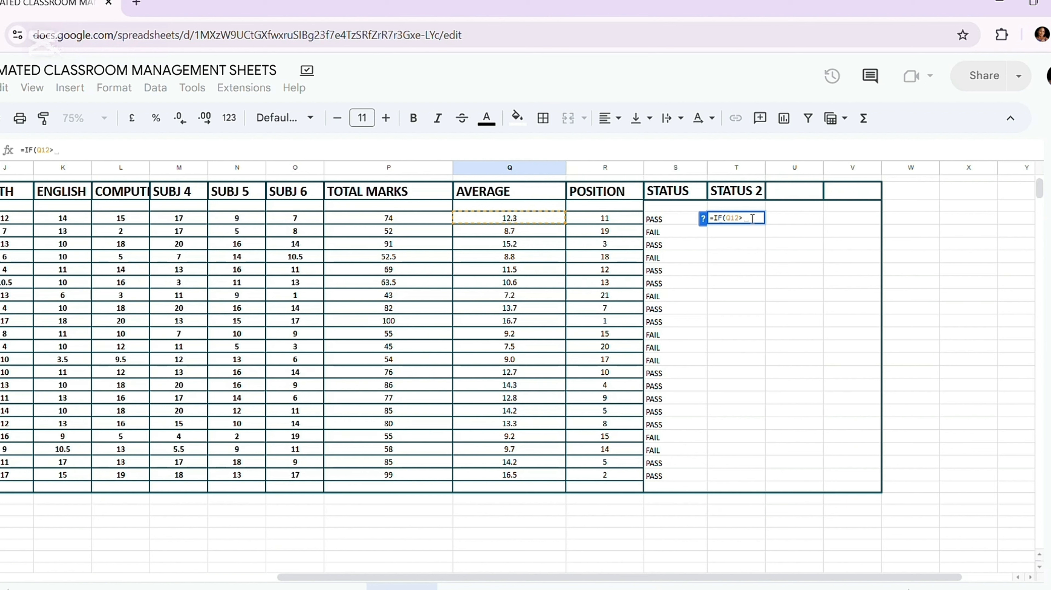
text(18)
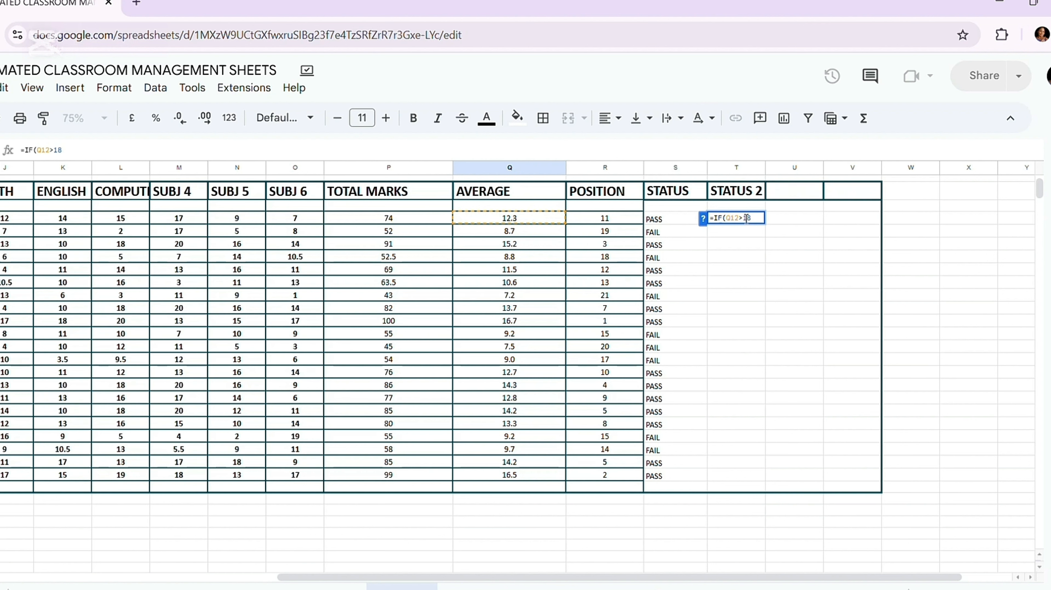
text(, )
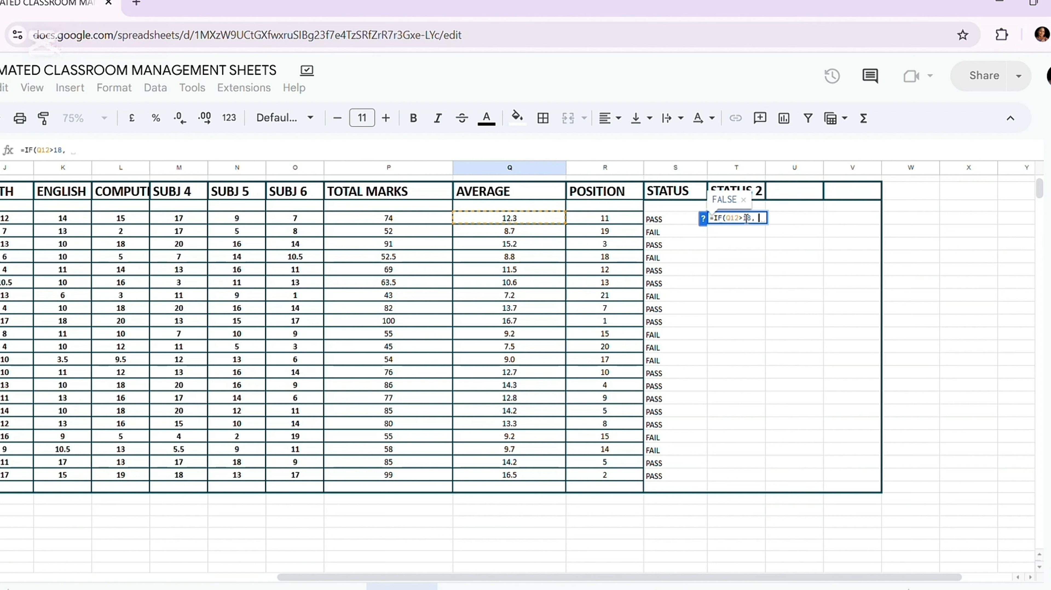
text("DISTIN)
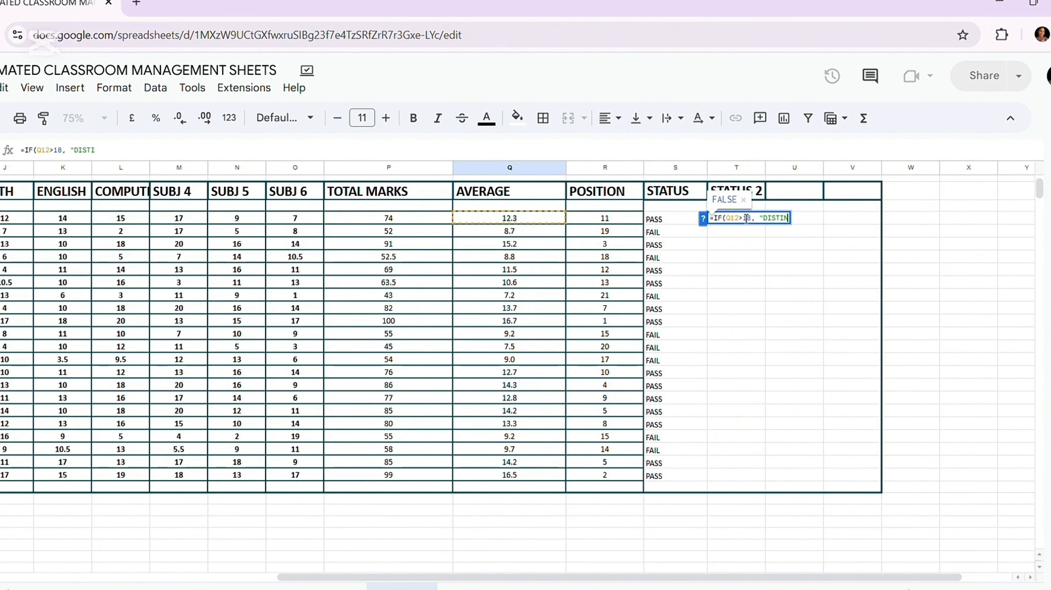
text(CTION")
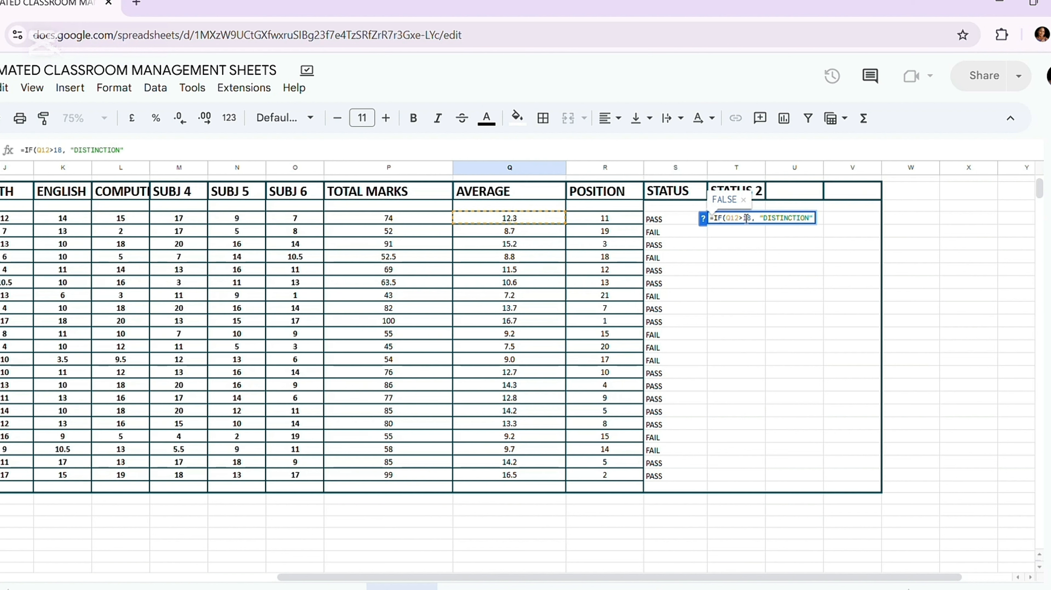
text(, )
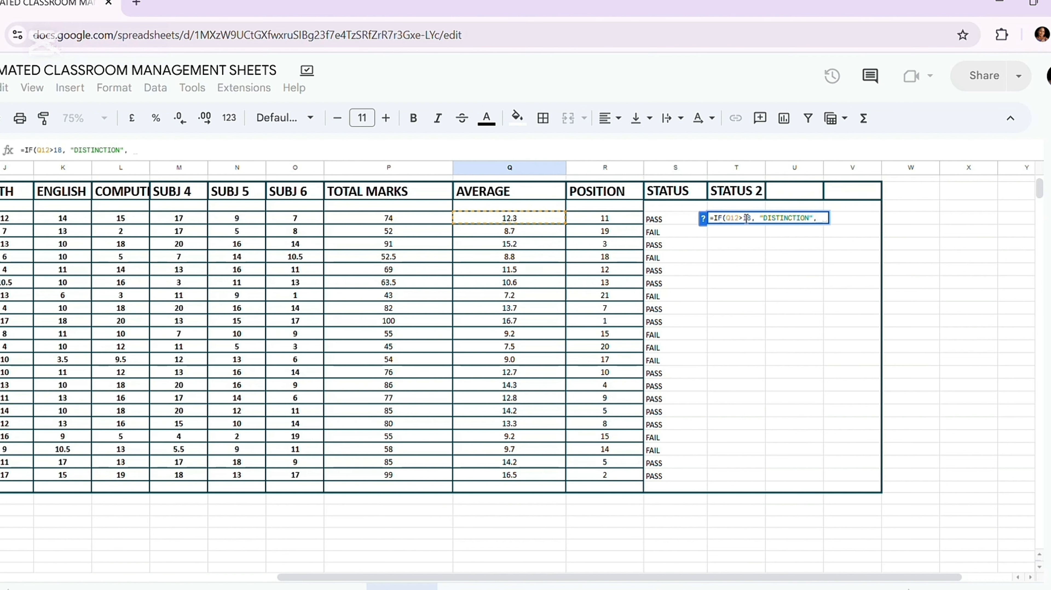
- Nest a second IF in the T12 formula that returns "VERY GOOD" when the average in Q12 exceeds 13
text( I)
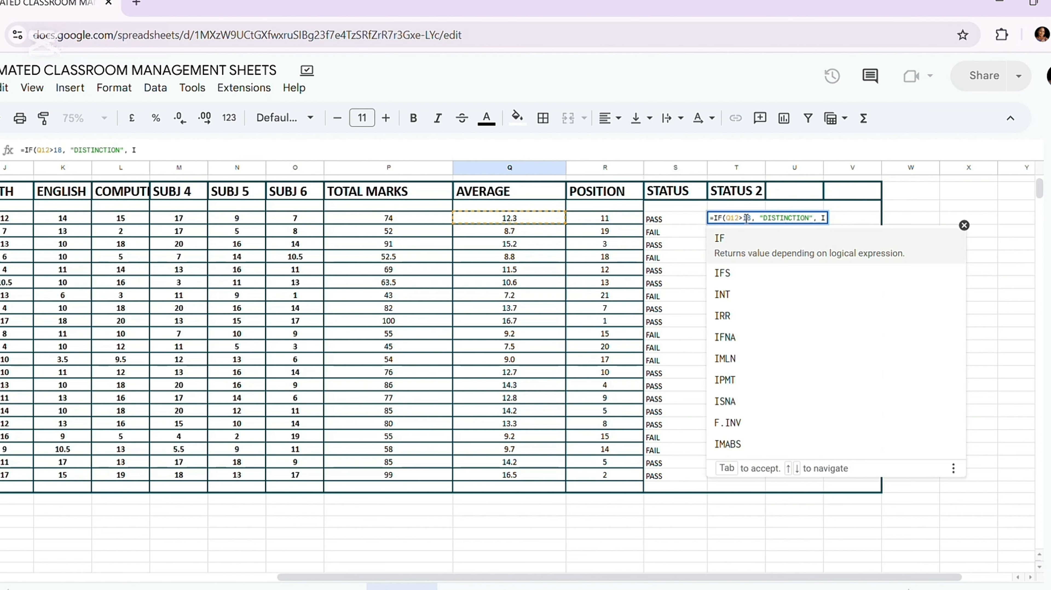
text(F)
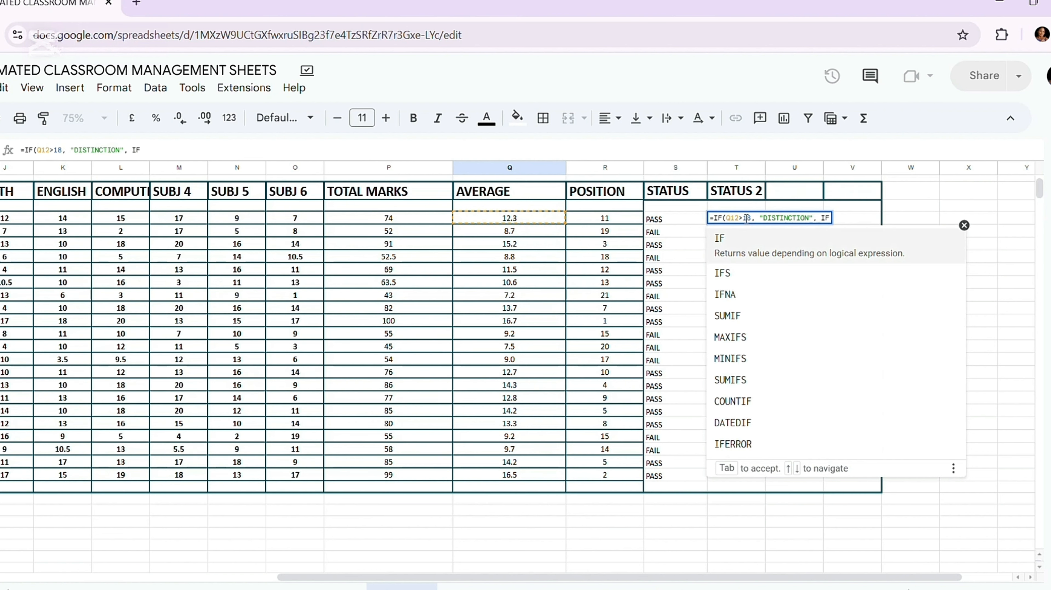
text(()
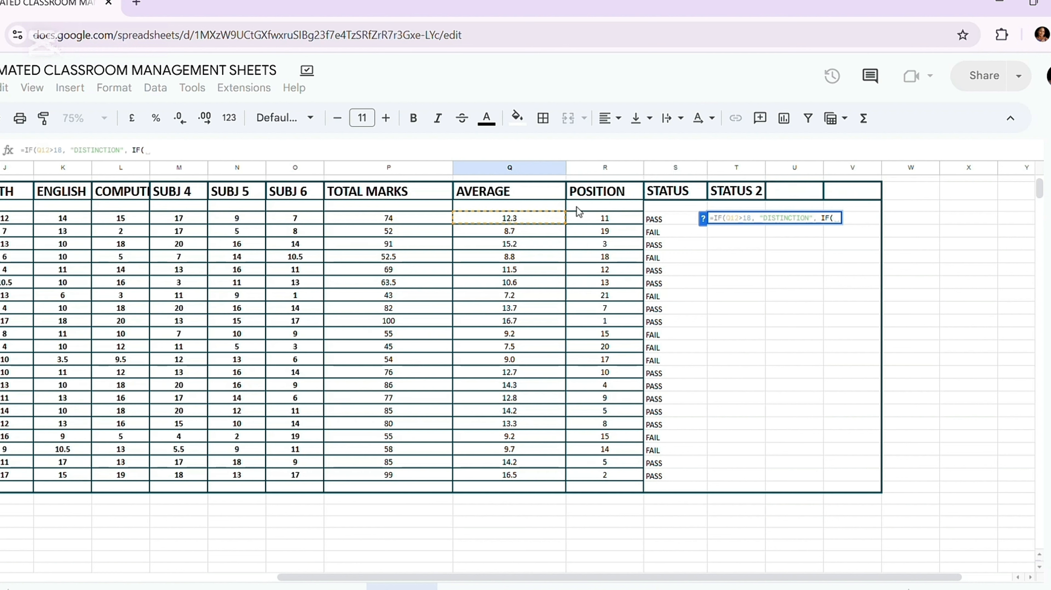
click(530, 222)
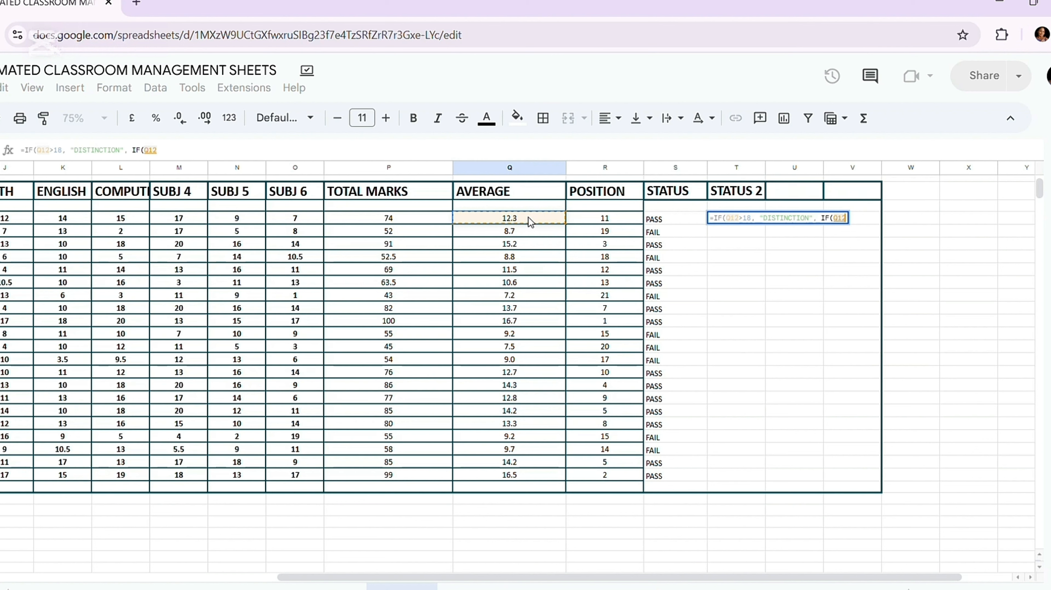
text(>)
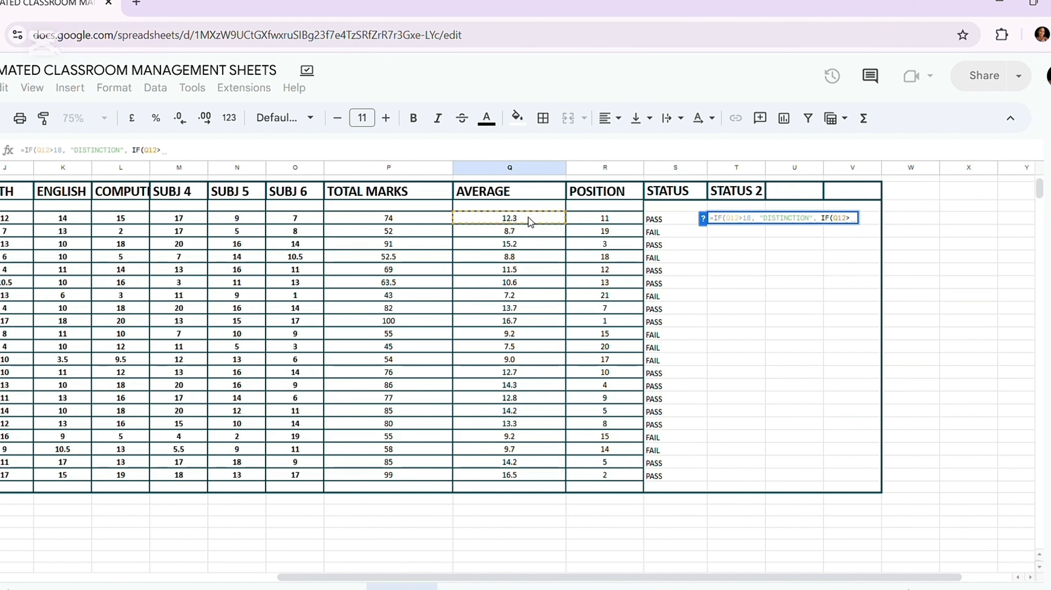
text(13)
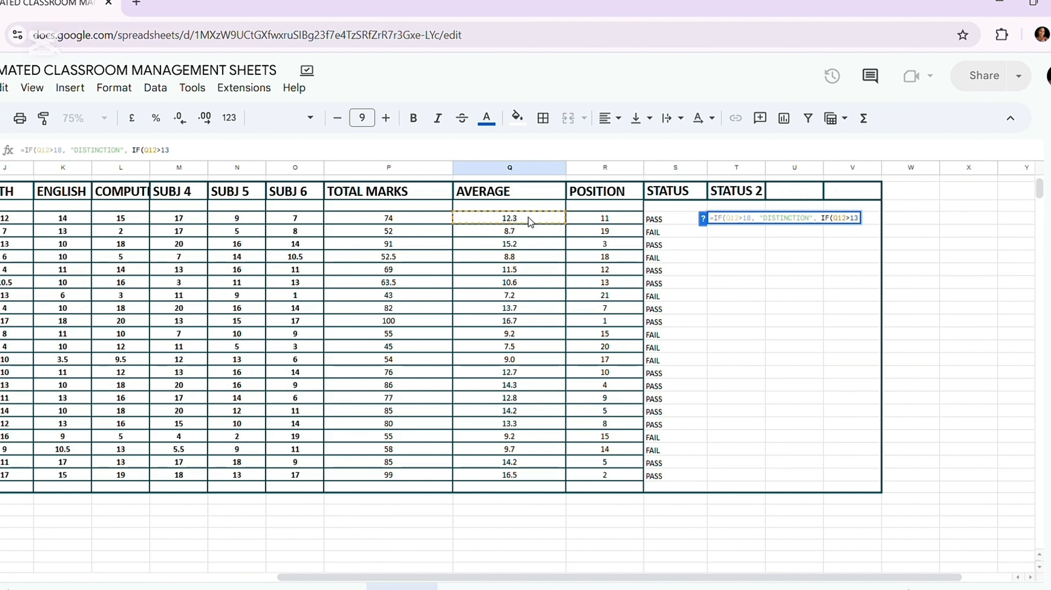
text(, )
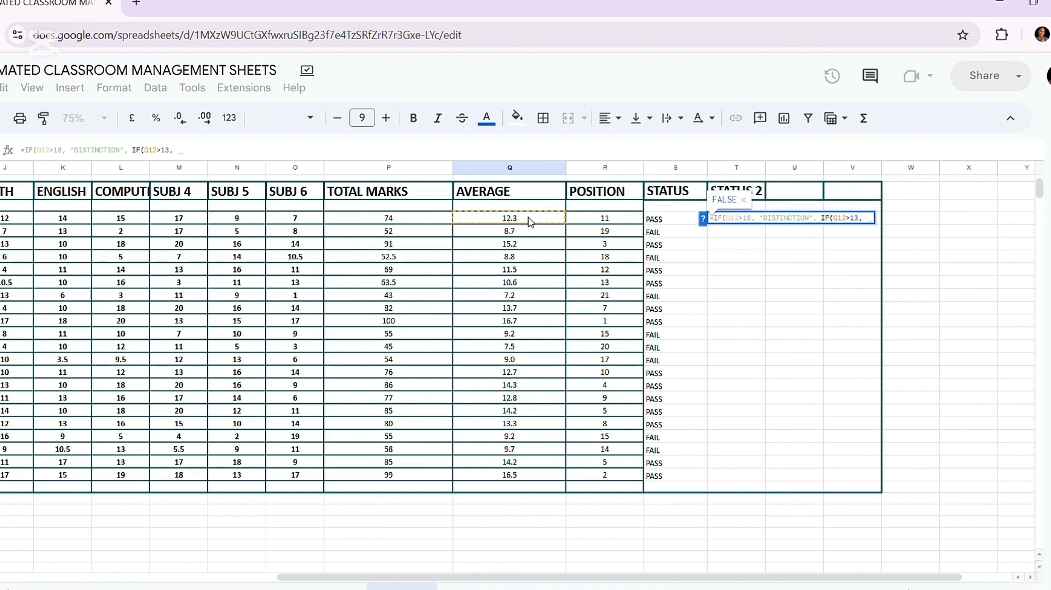
text( ")
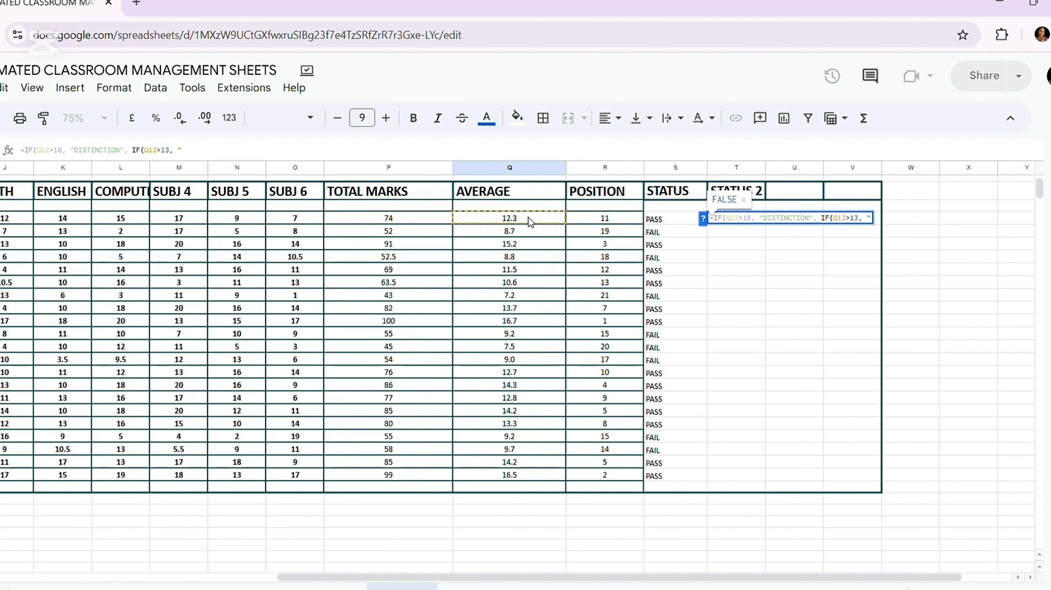
text(VERY GOOD)
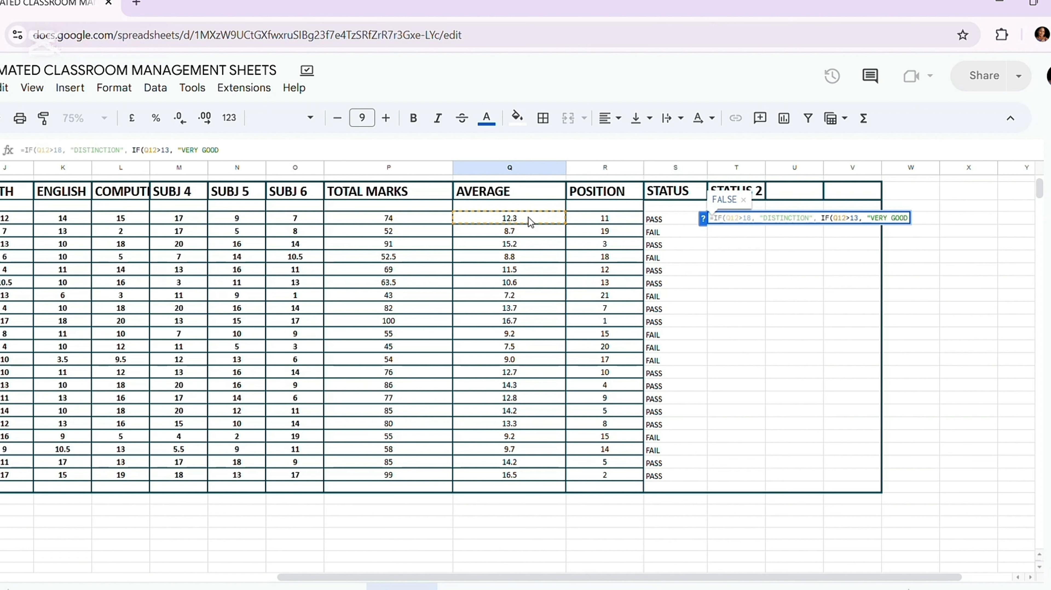
text(", )
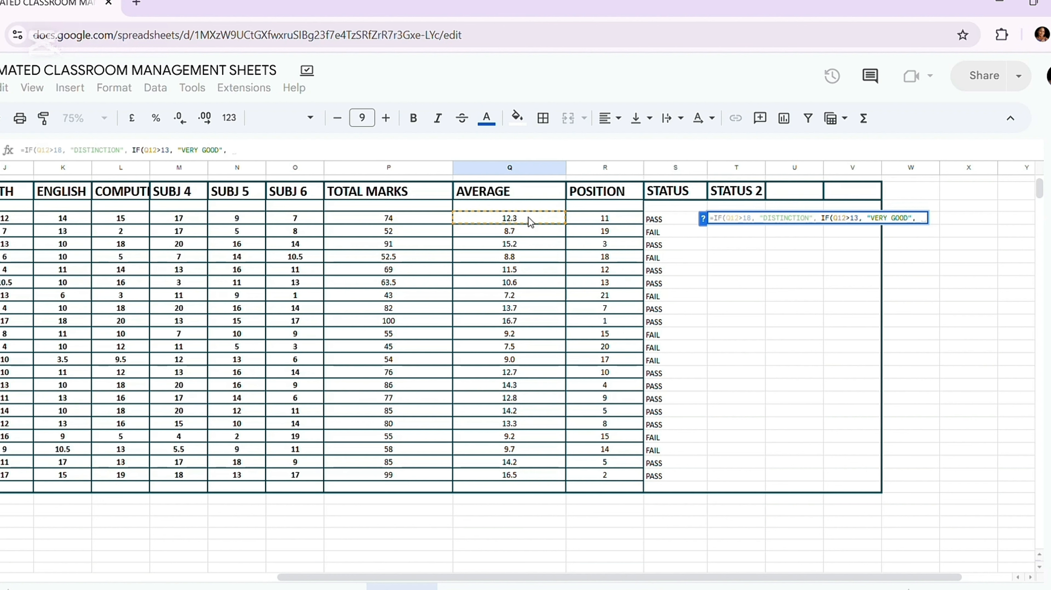
- Nest a third IF in the T12 formula that returns "GOOD" when the average in Q12 exceeds 10
text(IF)
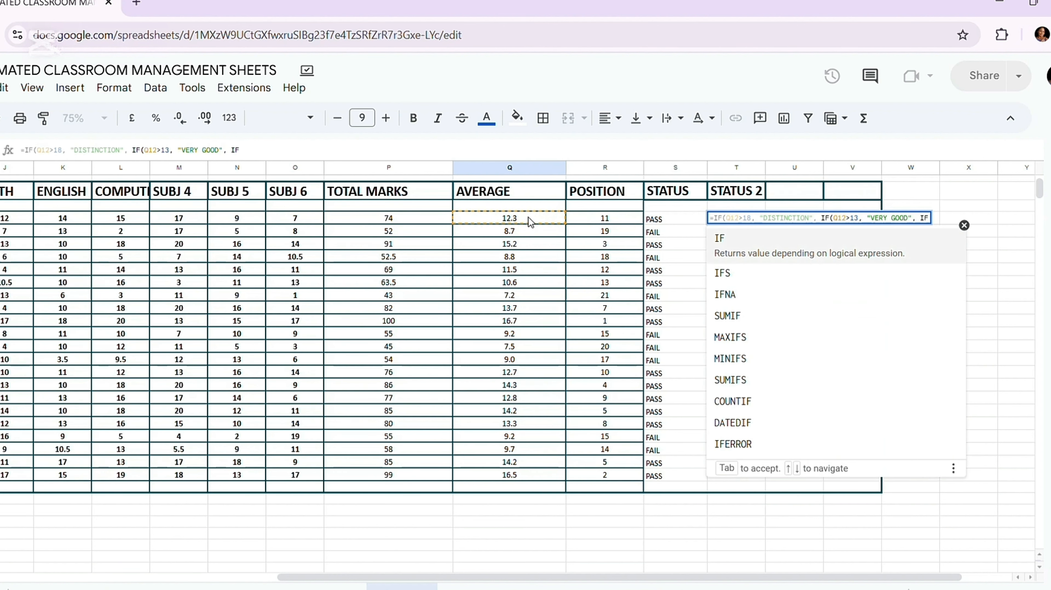
text(()
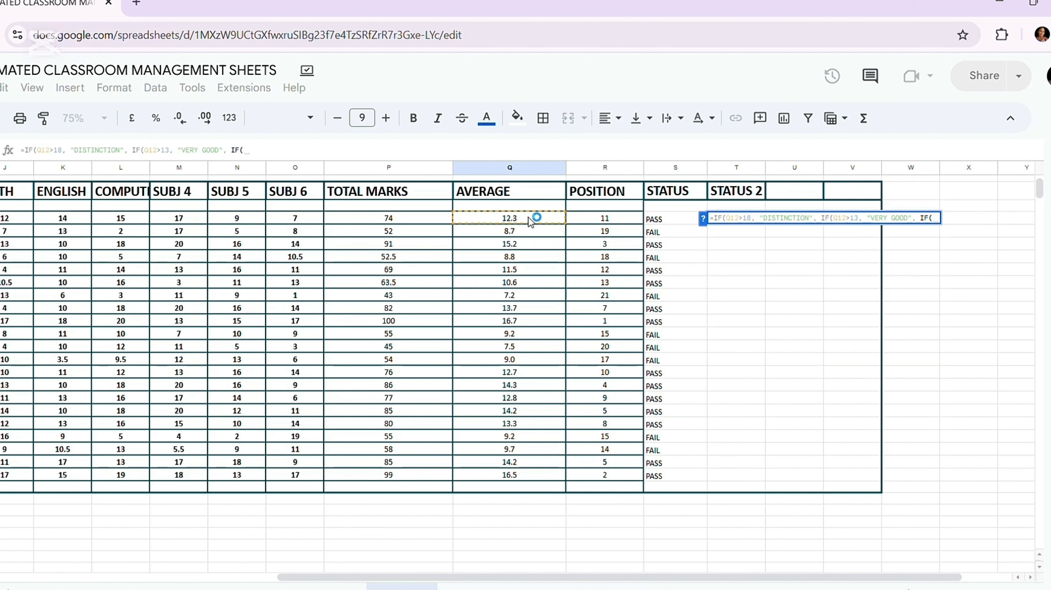
click(526, 223)
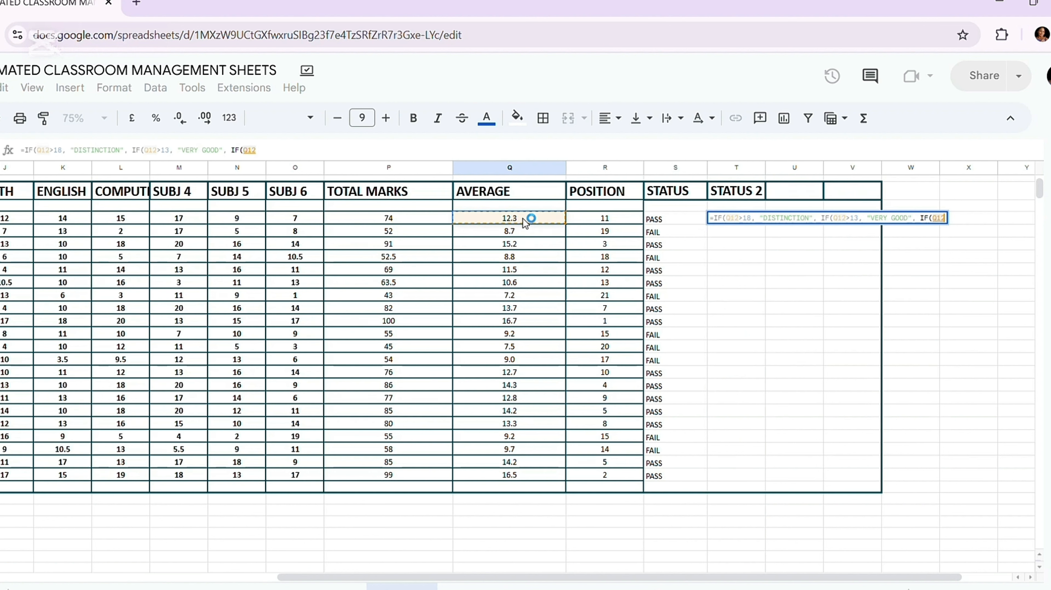
text(>)
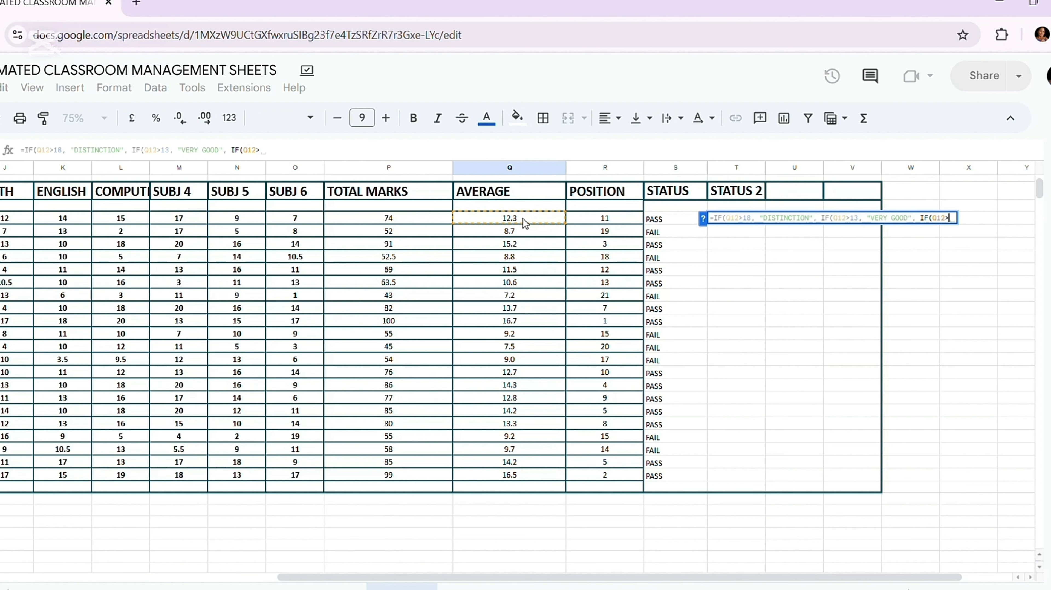
text(1)
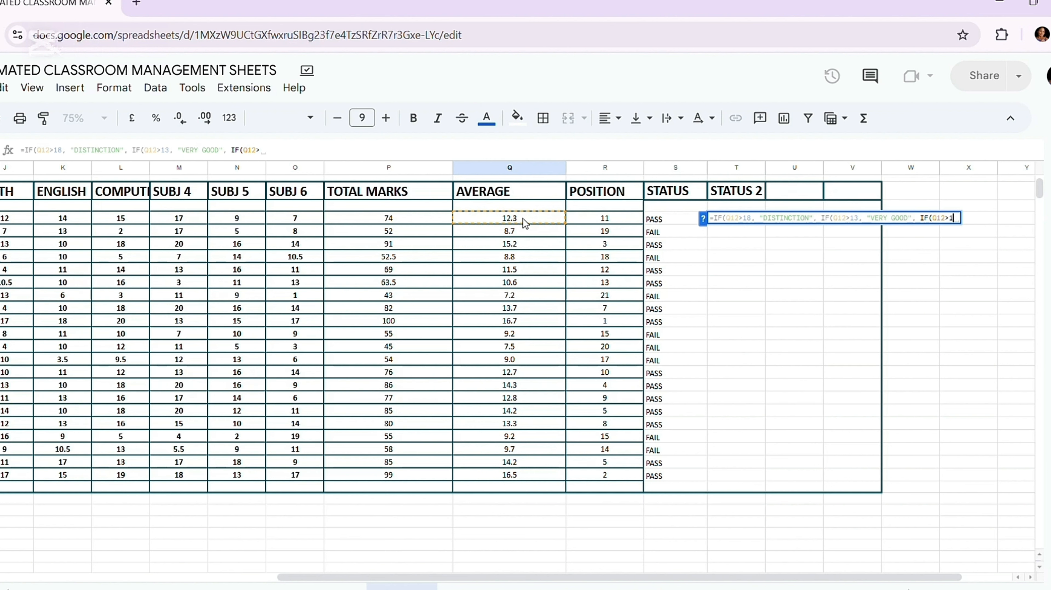
text(0,)
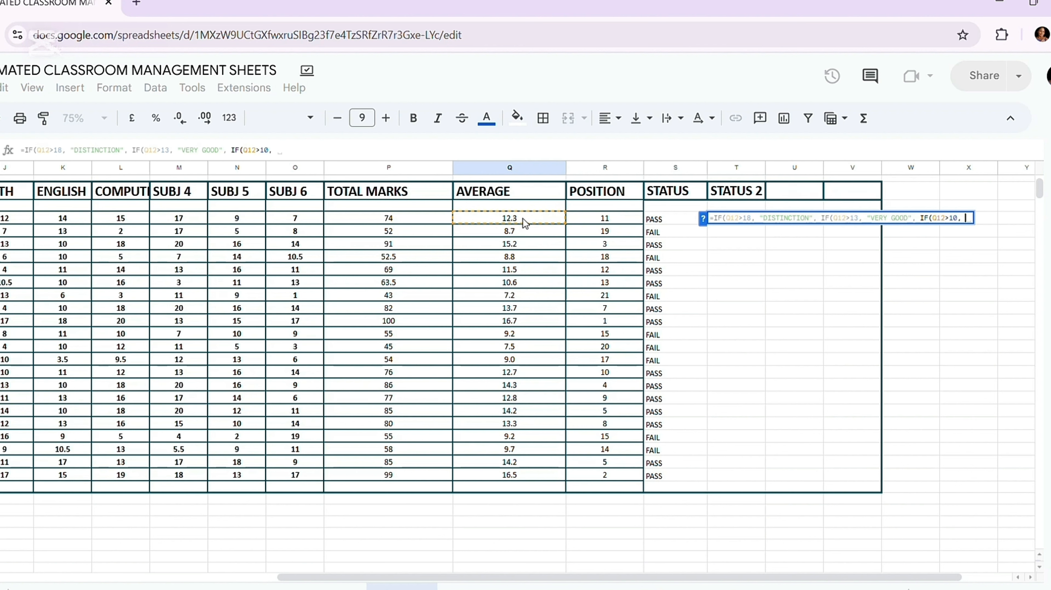
key(BackSpace)
text("G)
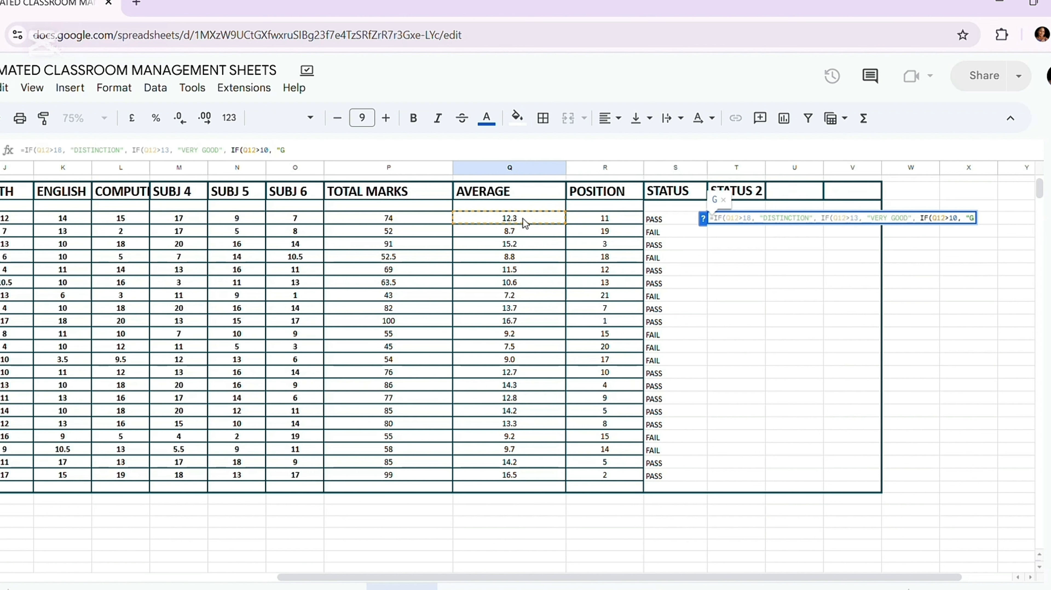
text(OOD)
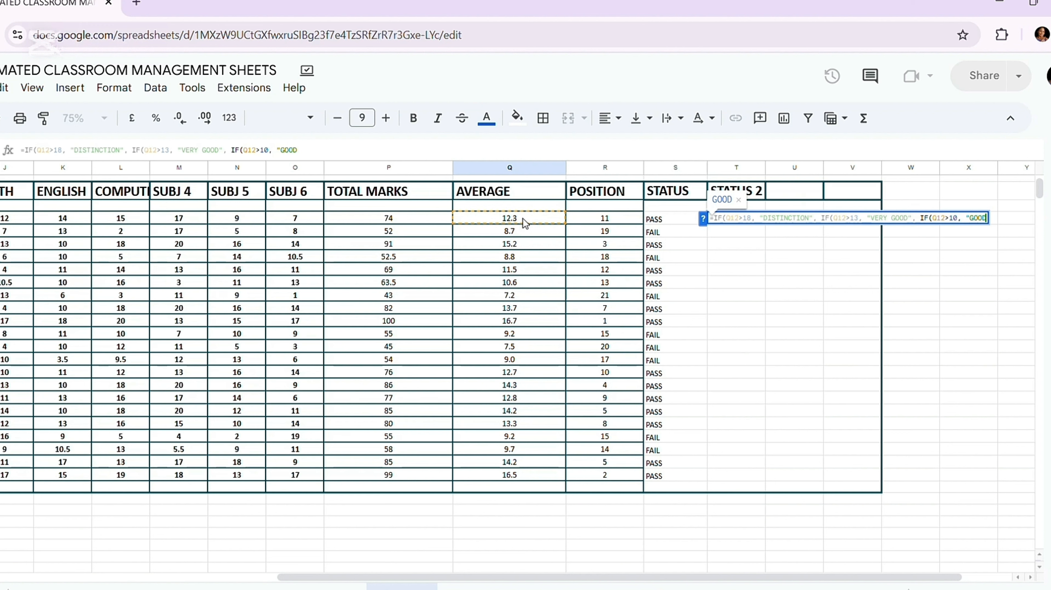
text(")
text(, "GOOD",)
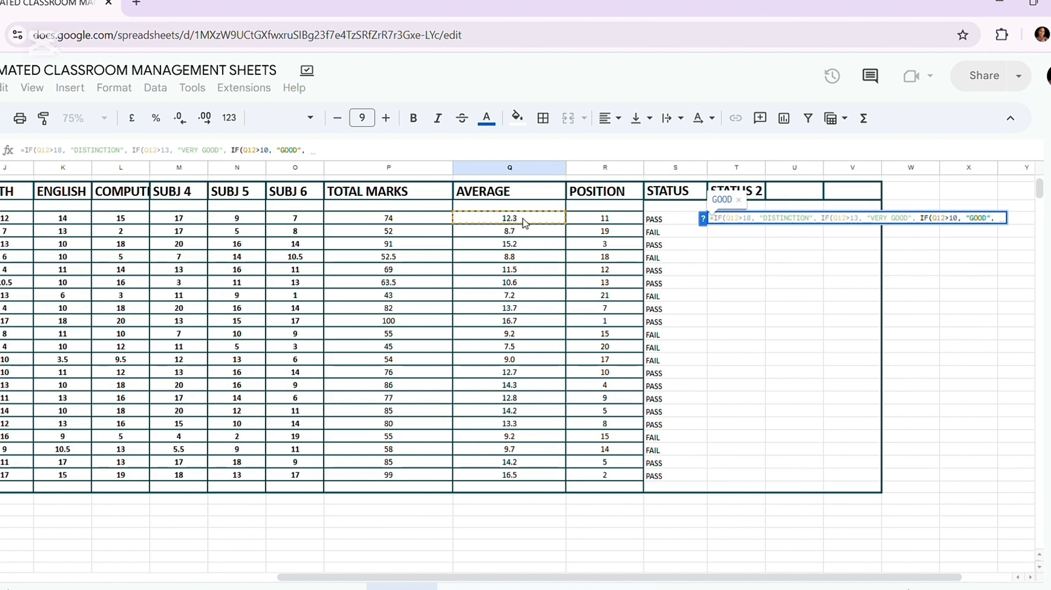
- Complete the T12 formula with "POOR" as the fallback result and accept the suggested fill down the STATUS 2 column to T32
text( ")
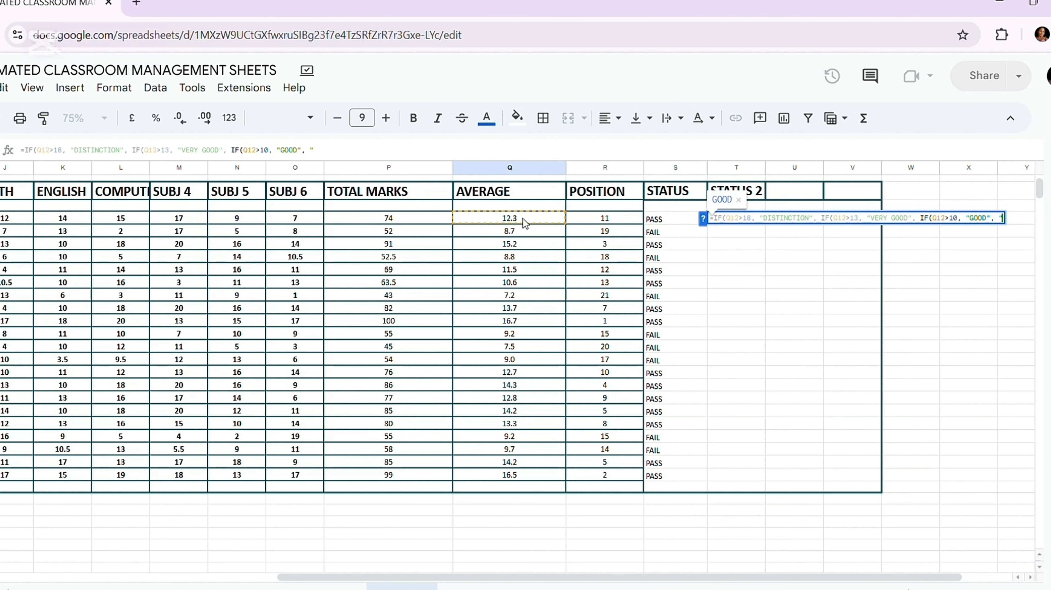
text(POOR"))))
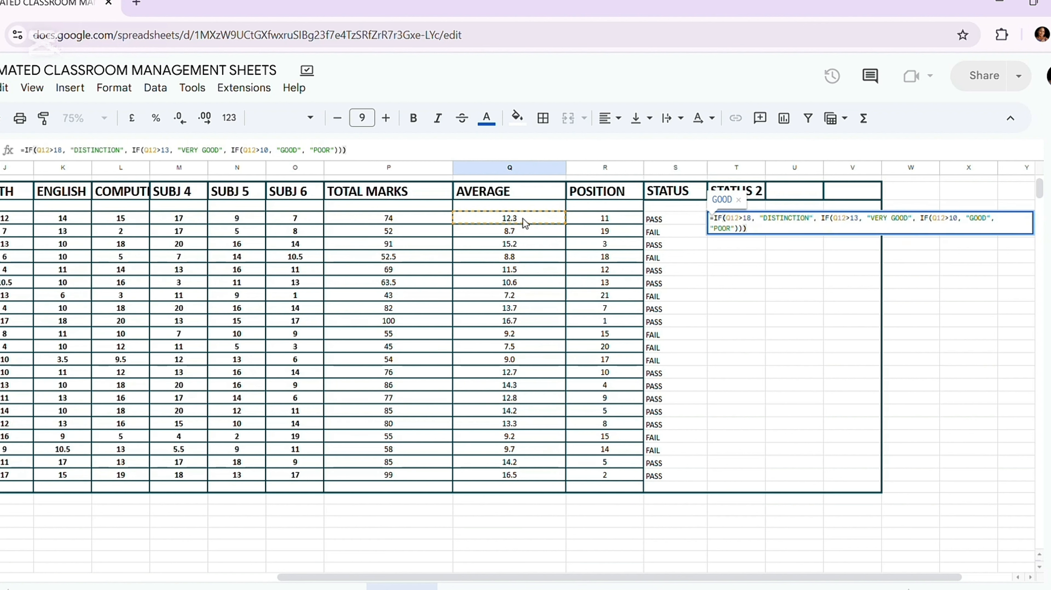
key(Return)
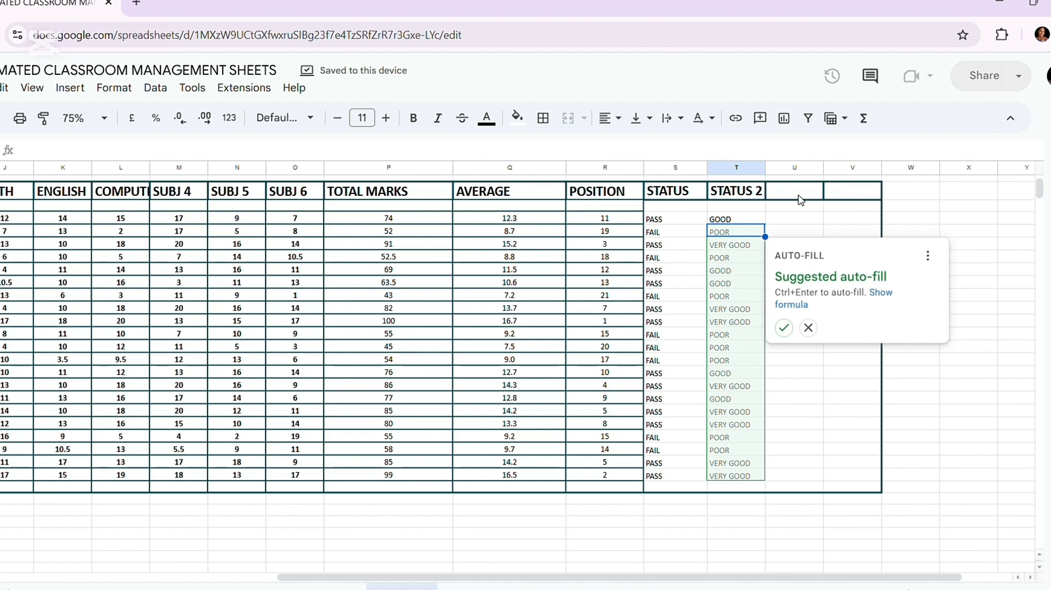
click(785, 331)
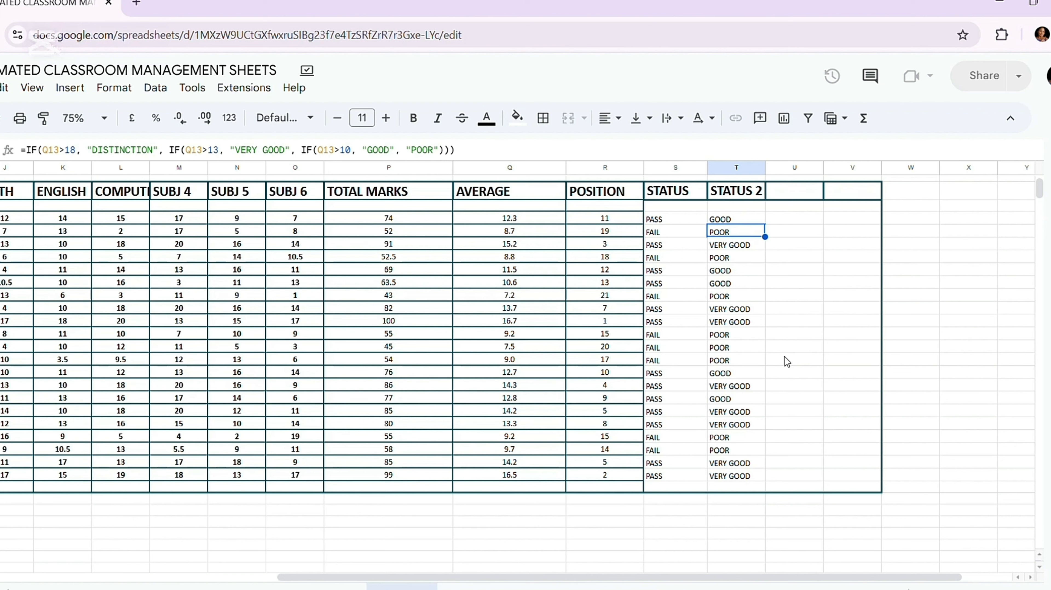
- Add borders to every cell of S11:T33, apply the thin solid line style, and set the style back to the thick solid line
drag(657, 206, 756, 488)
click(543, 118)
click(551, 152)
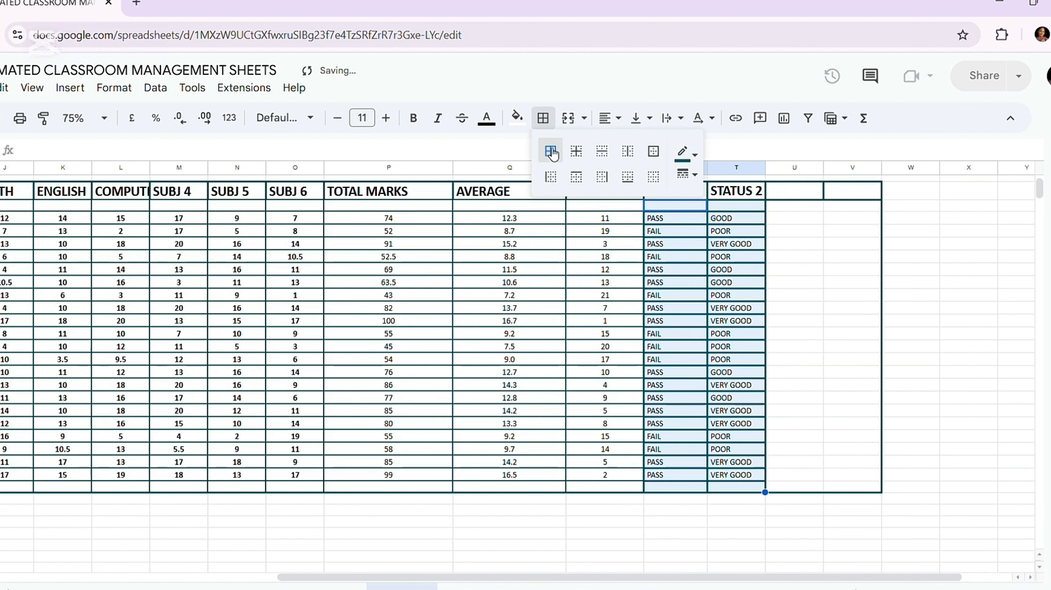
click(686, 175)
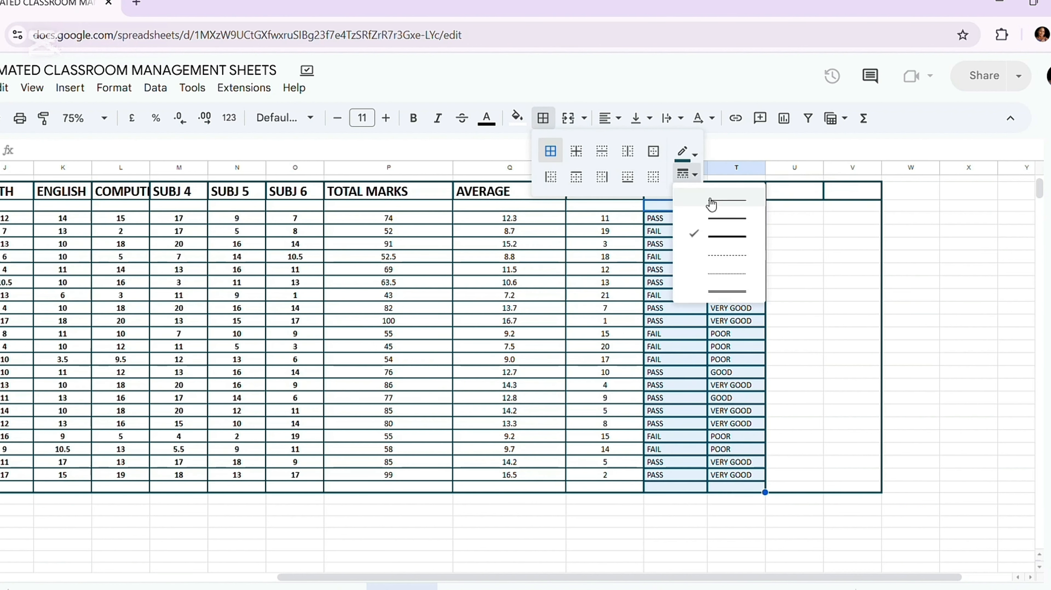
click(711, 203)
click(686, 175)
click(735, 236)
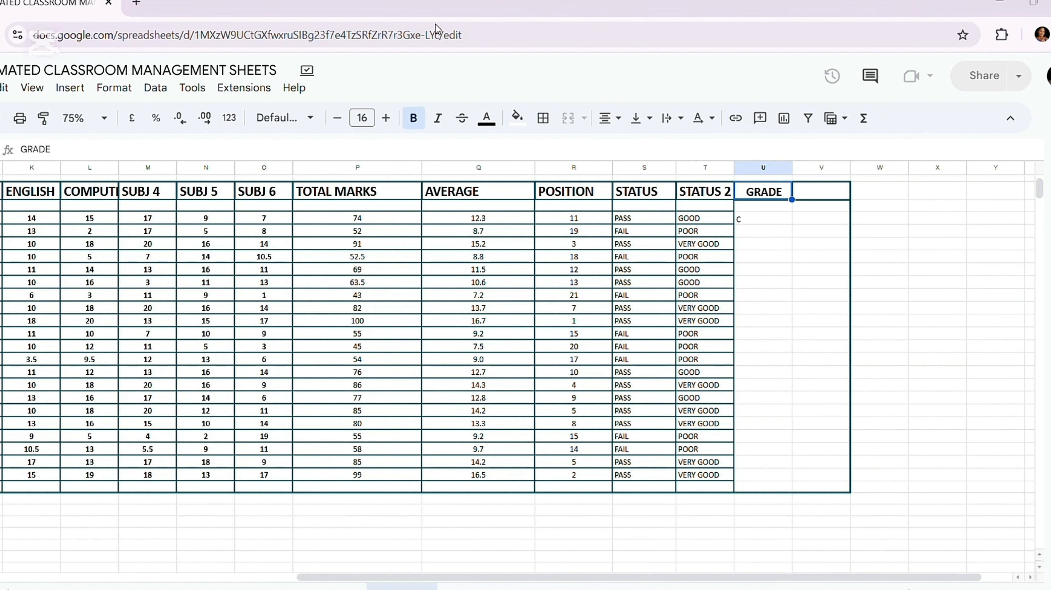
- Review the nested IF grade formula in U12 and fill it down the GRADE column to U32
double_click(752, 220)
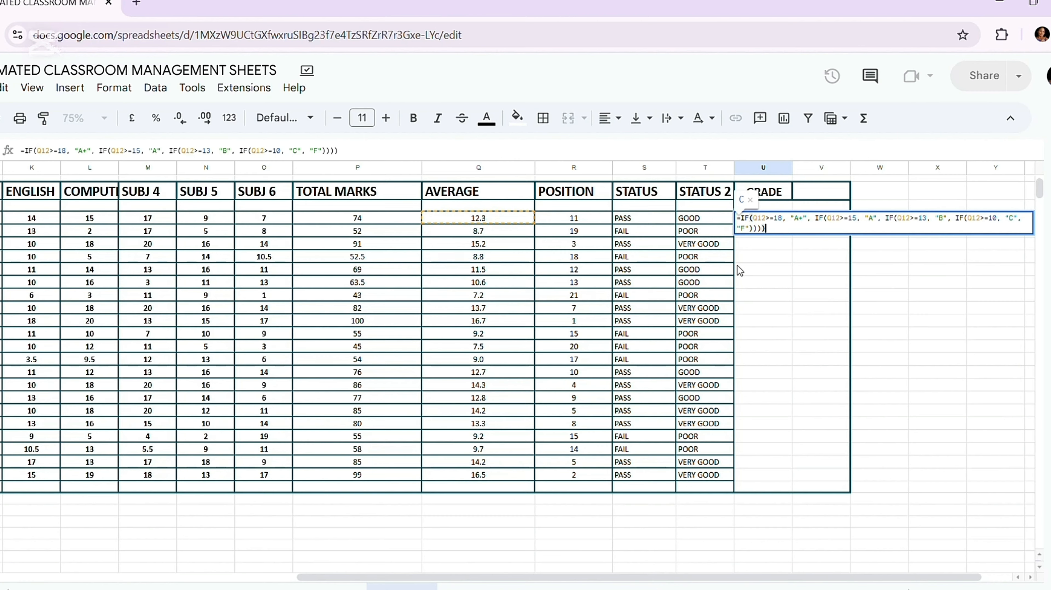
drag(533, 577, 592, 579)
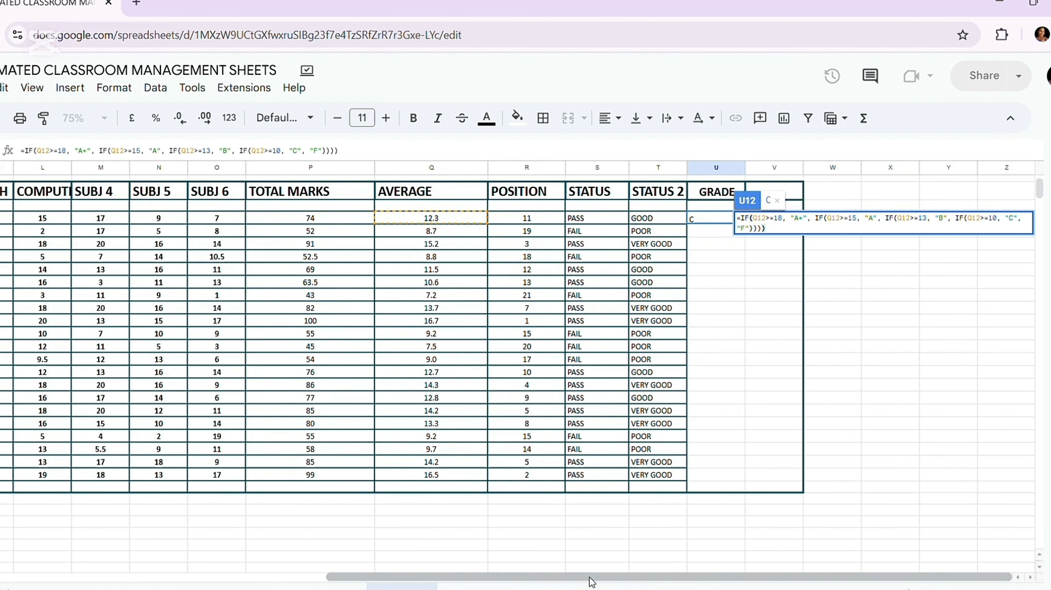
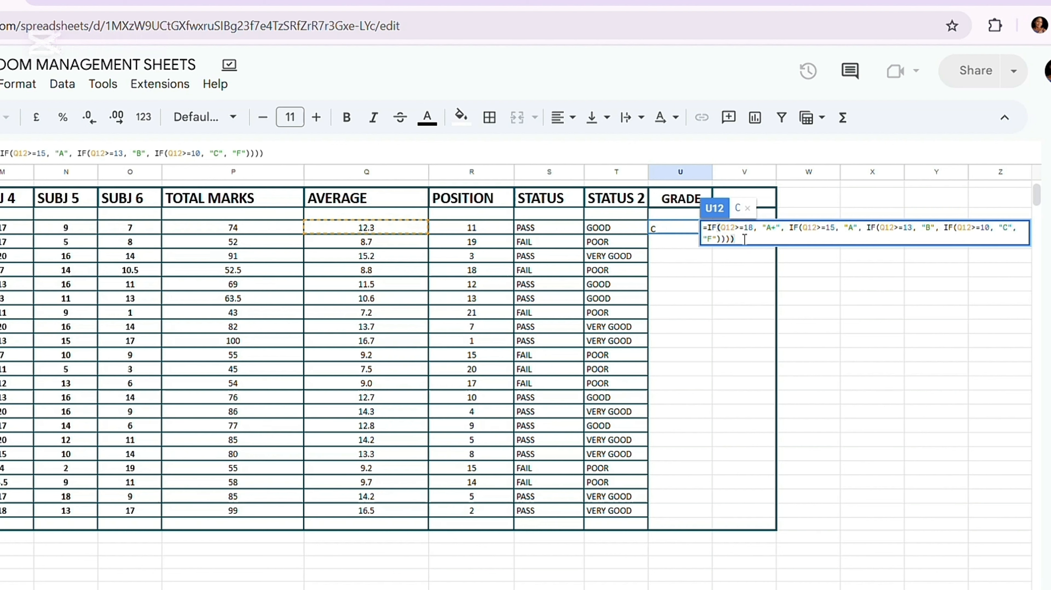
key(Return)
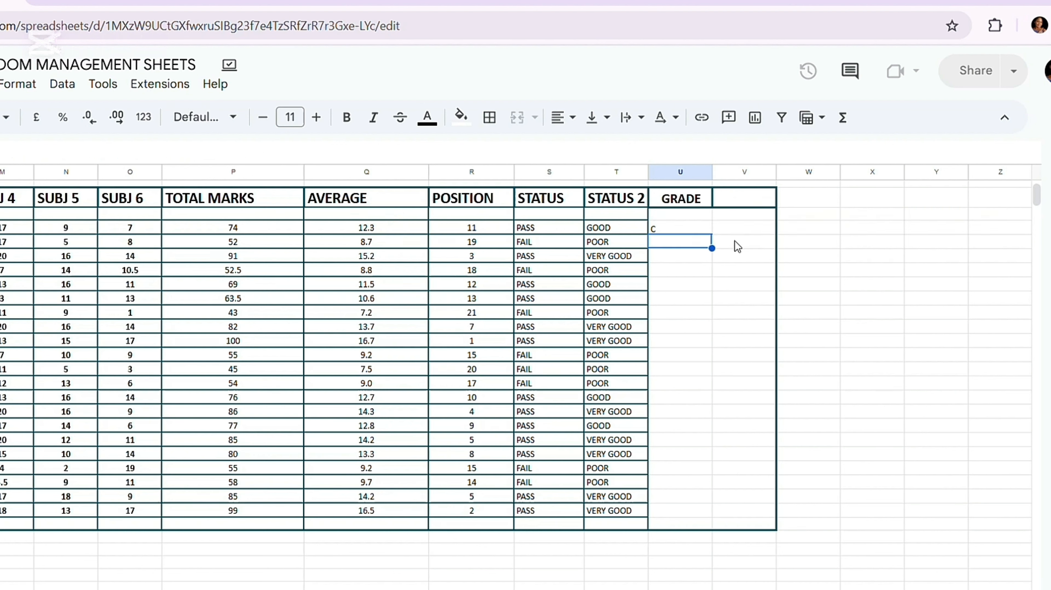
click(688, 231)
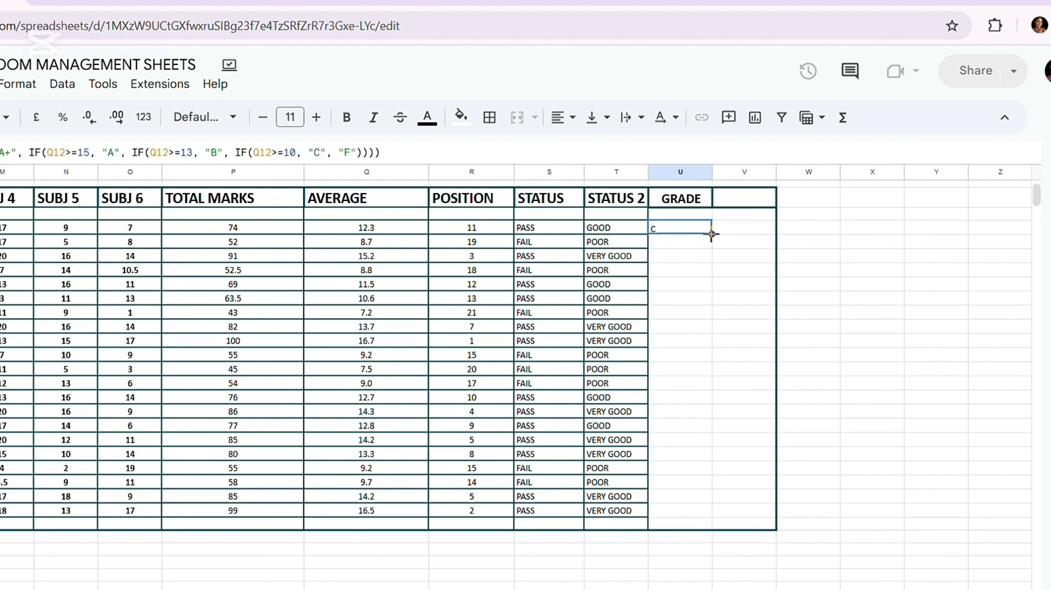
drag(711, 234, 706, 511)
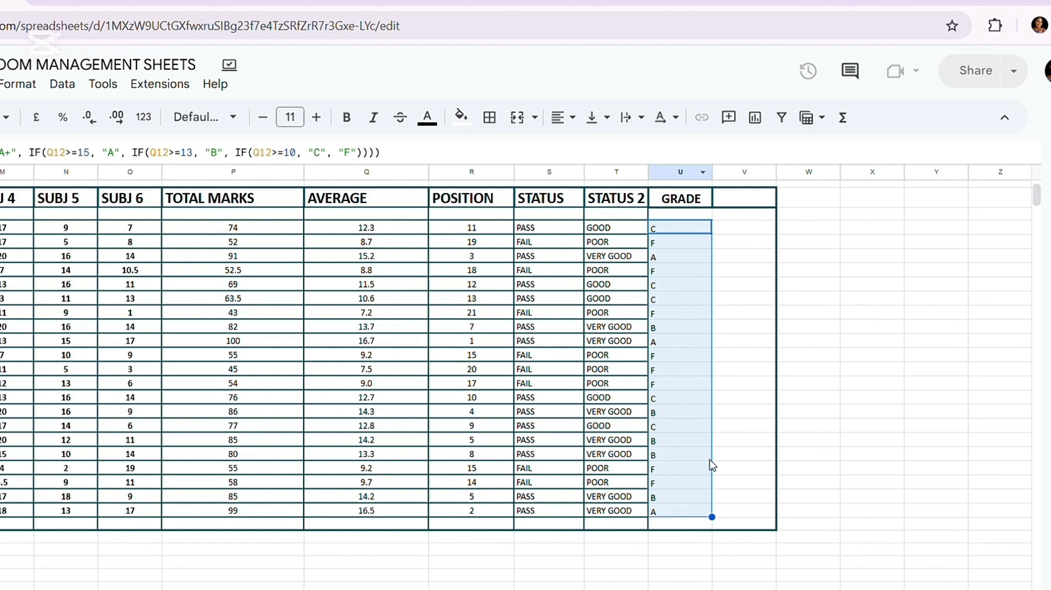
click(756, 231)
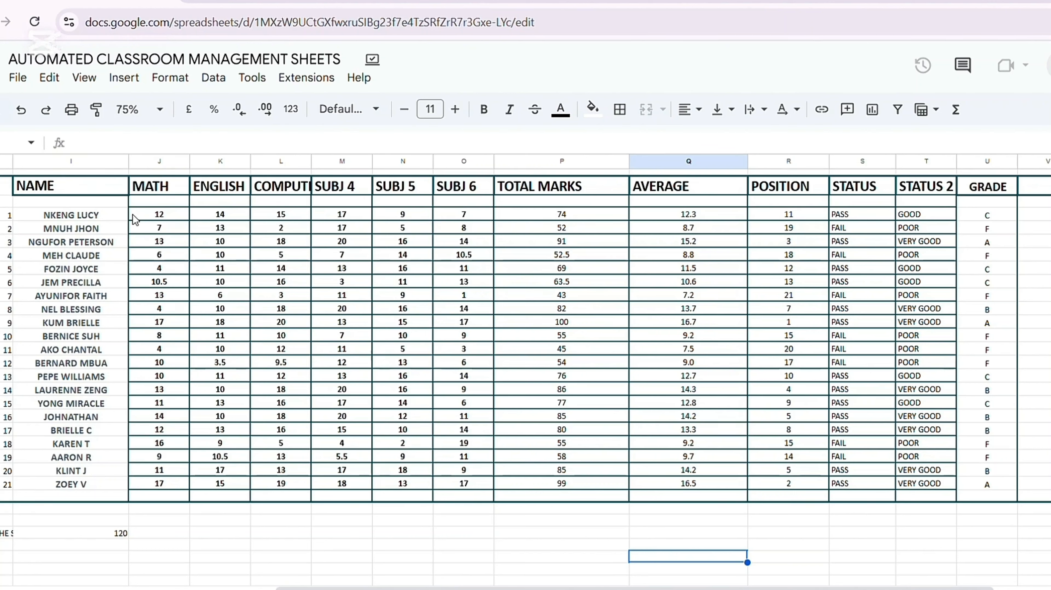
- Start a conditional formatting rule for the subject marks in J12:O32 with the condition Less than
drag(136, 216, 478, 484)
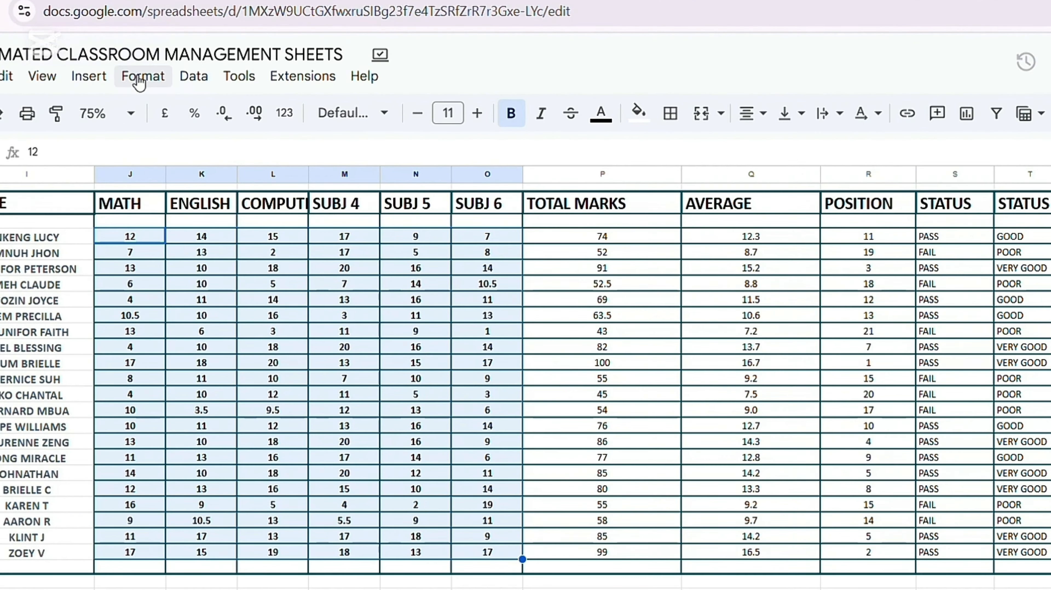
click(171, 79)
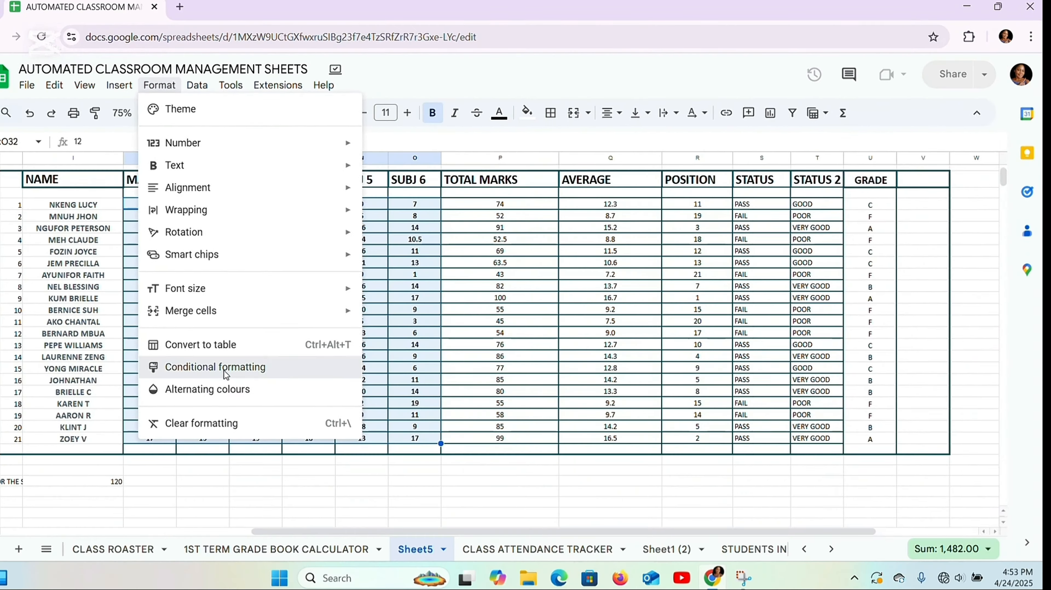
click(217, 459)
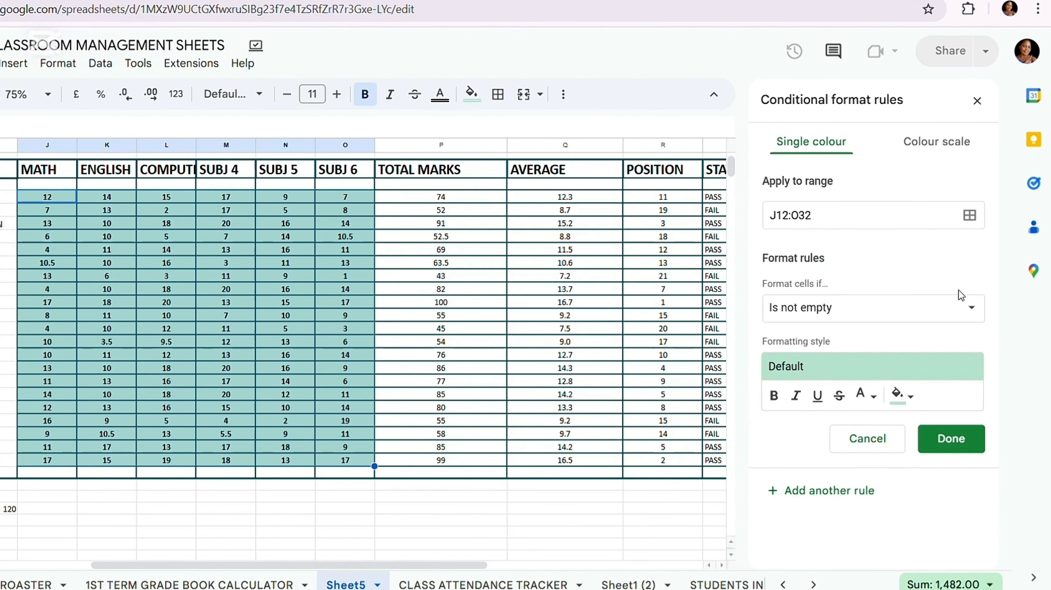
click(972, 312)
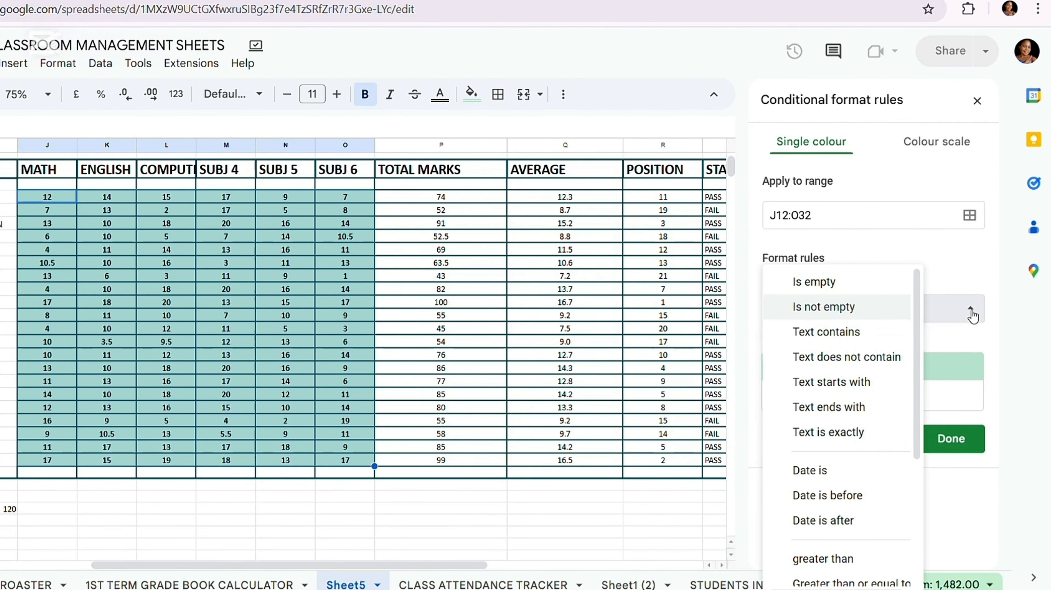
drag(918, 327, 929, 453)
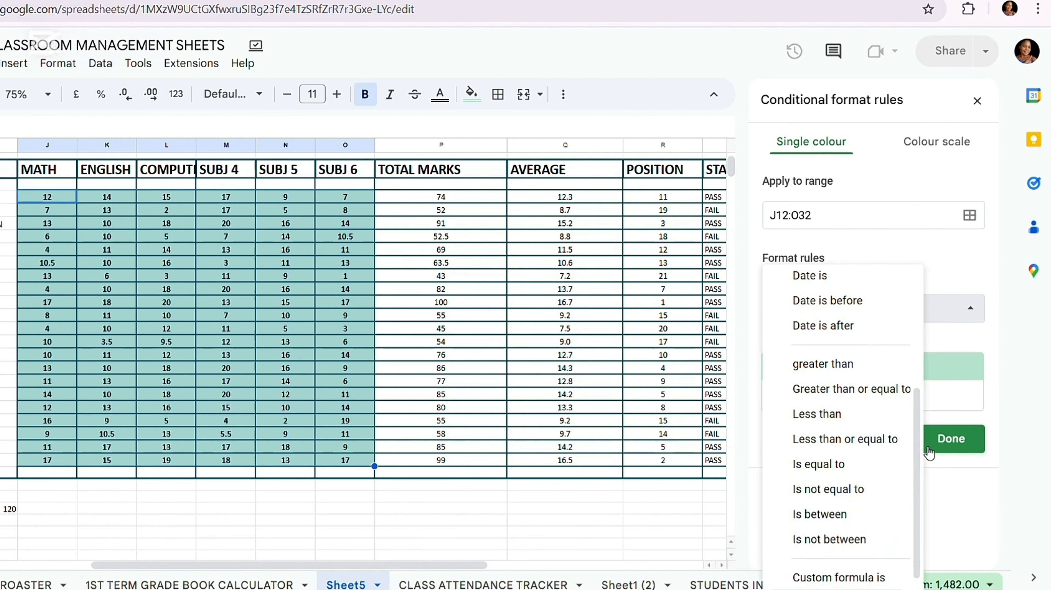
click(805, 417)
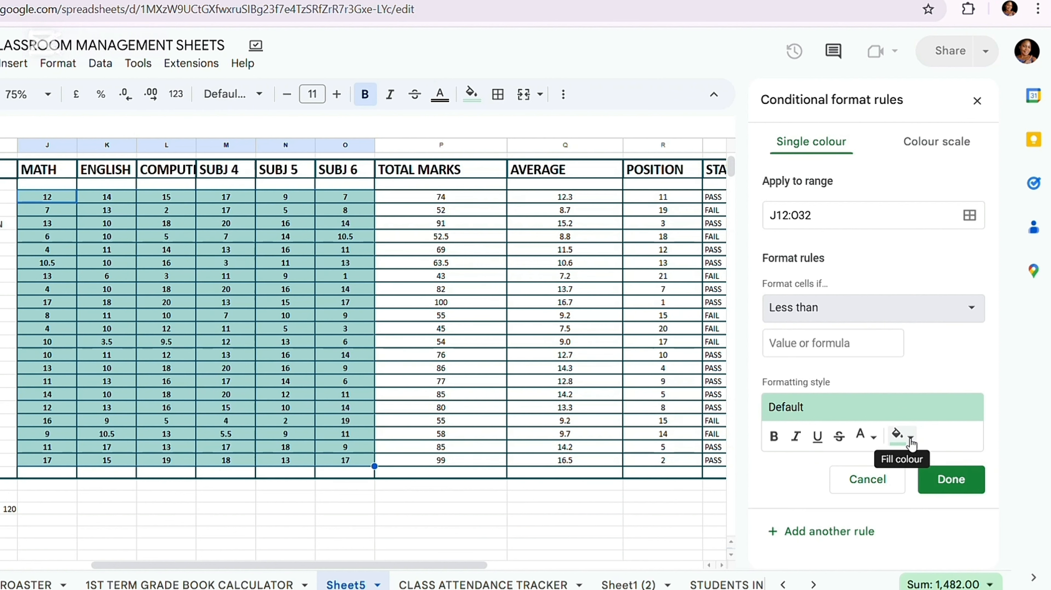
- Style the subject marks rule with no fill colour and red text
click(911, 444)
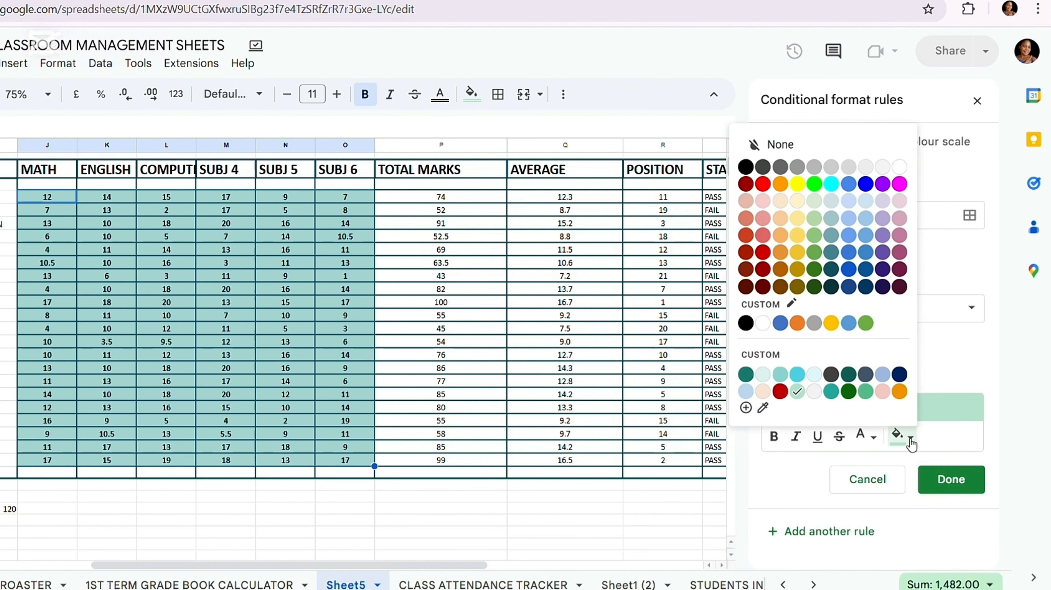
click(803, 146)
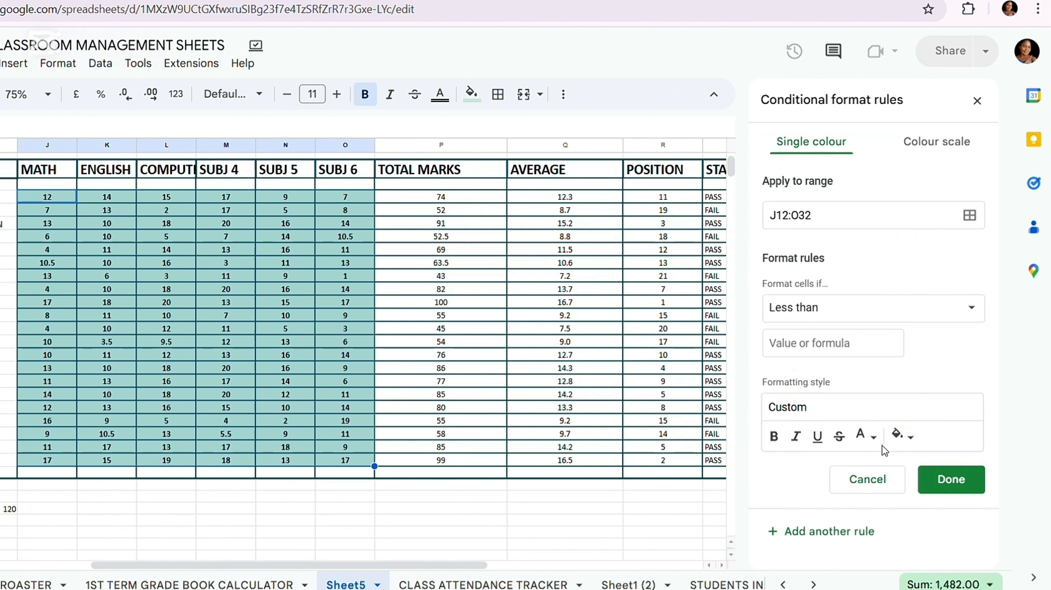
click(876, 436)
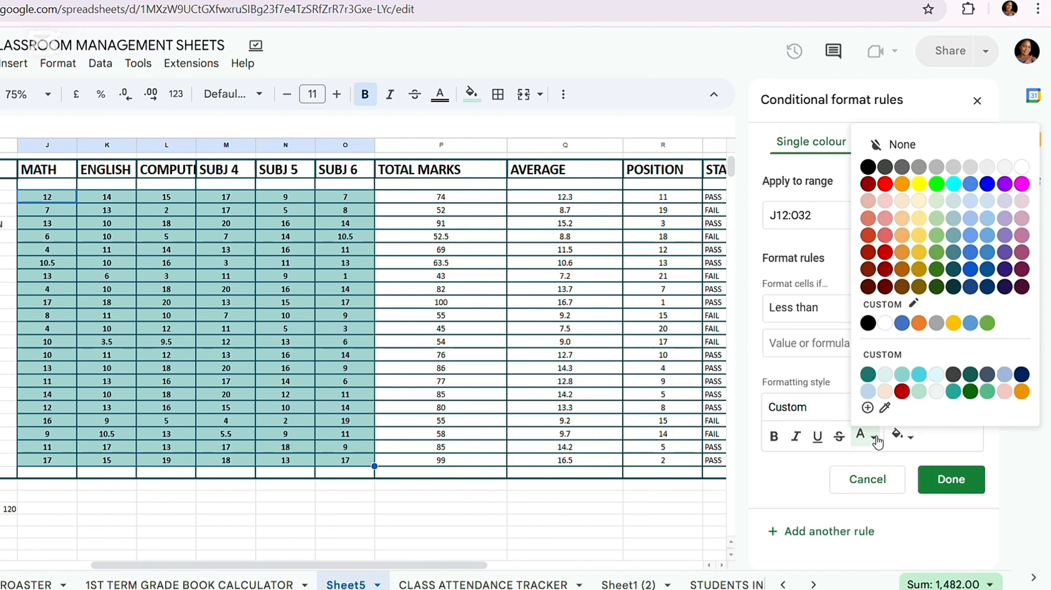
click(885, 184)
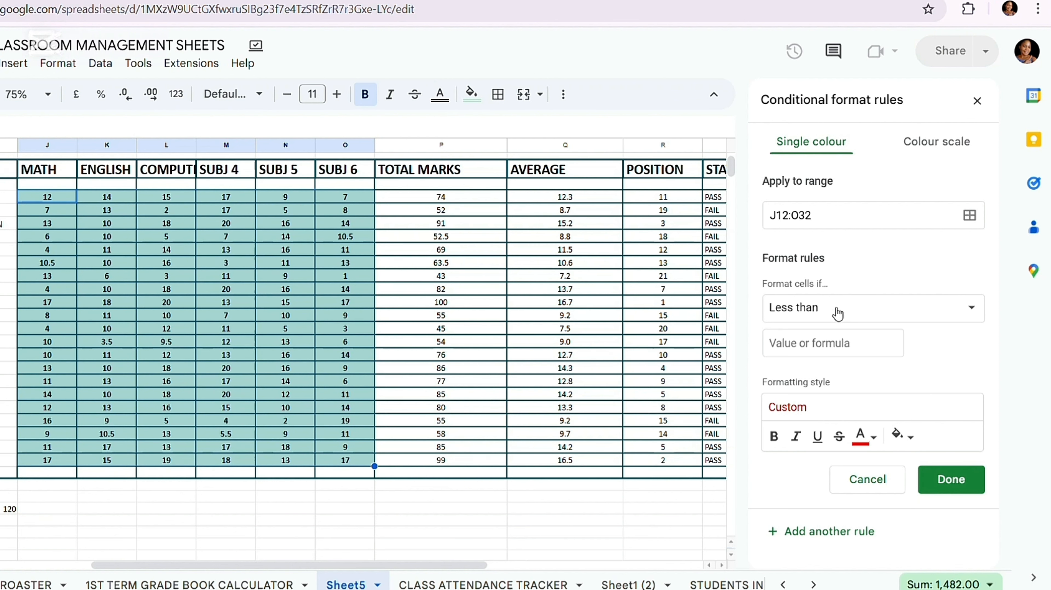
- Set the subject marks rule's threshold to 10, save the rule and close the conditional formatting settings
click(804, 343)
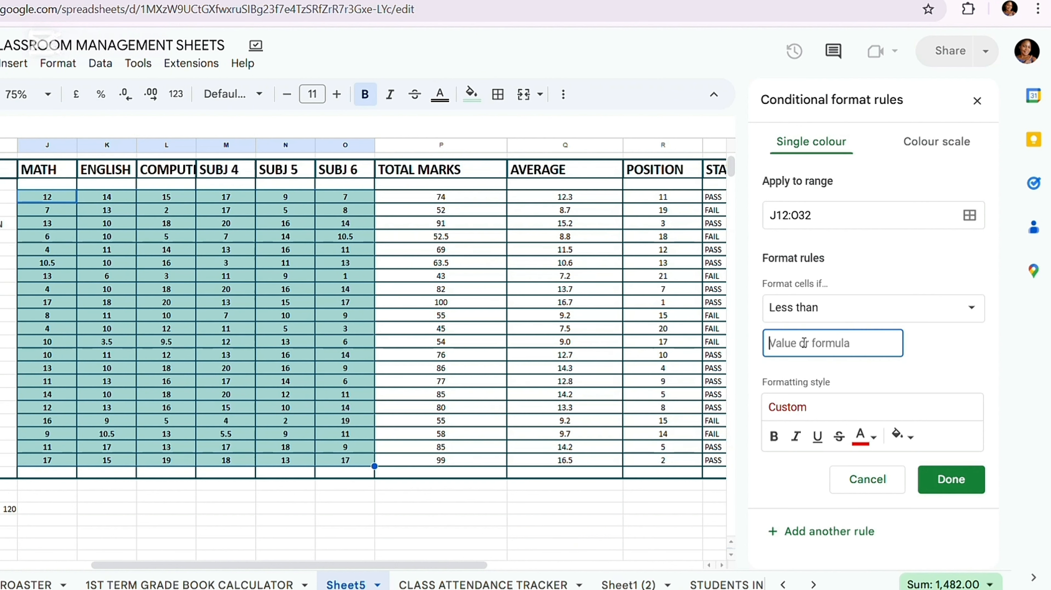
text(1)
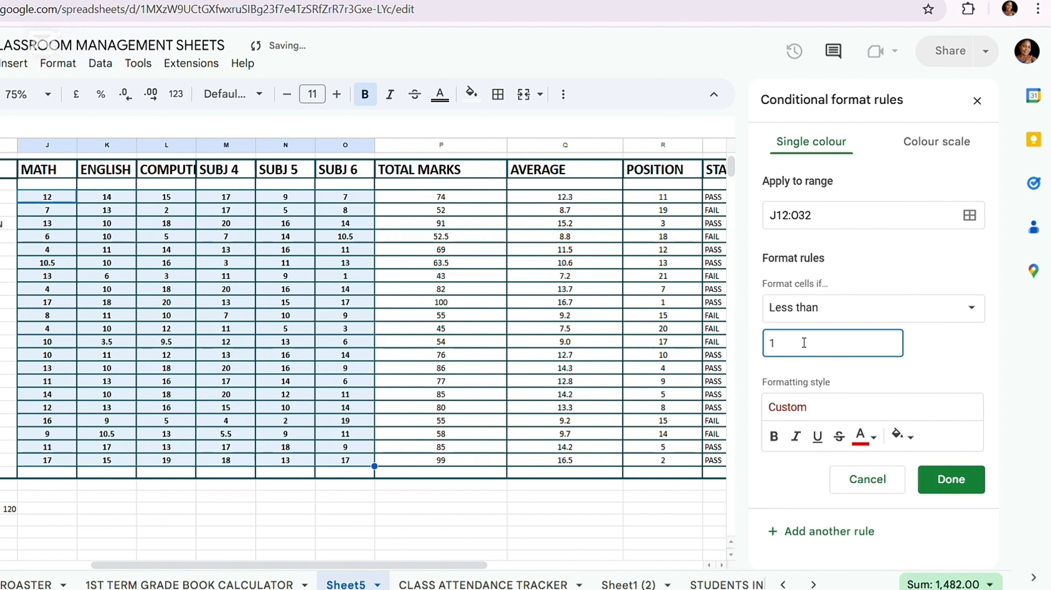
text(0)
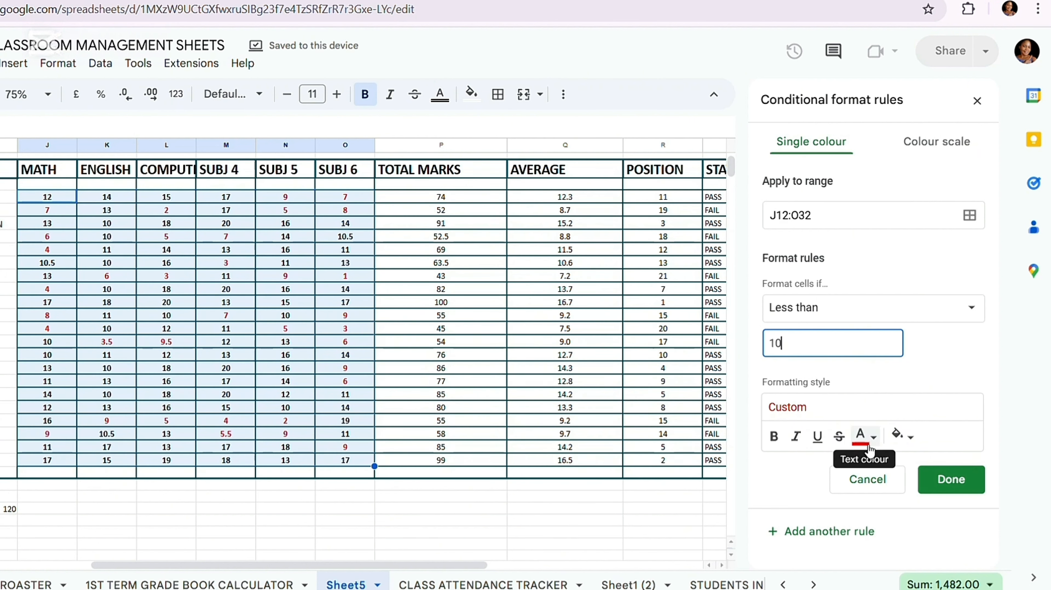
click(965, 488)
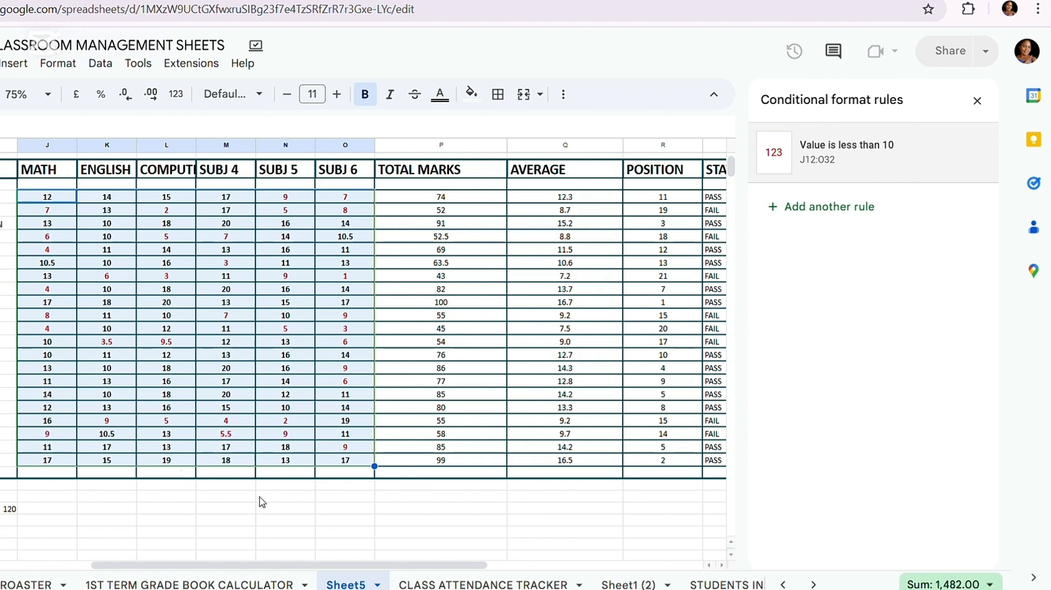
click(977, 101)
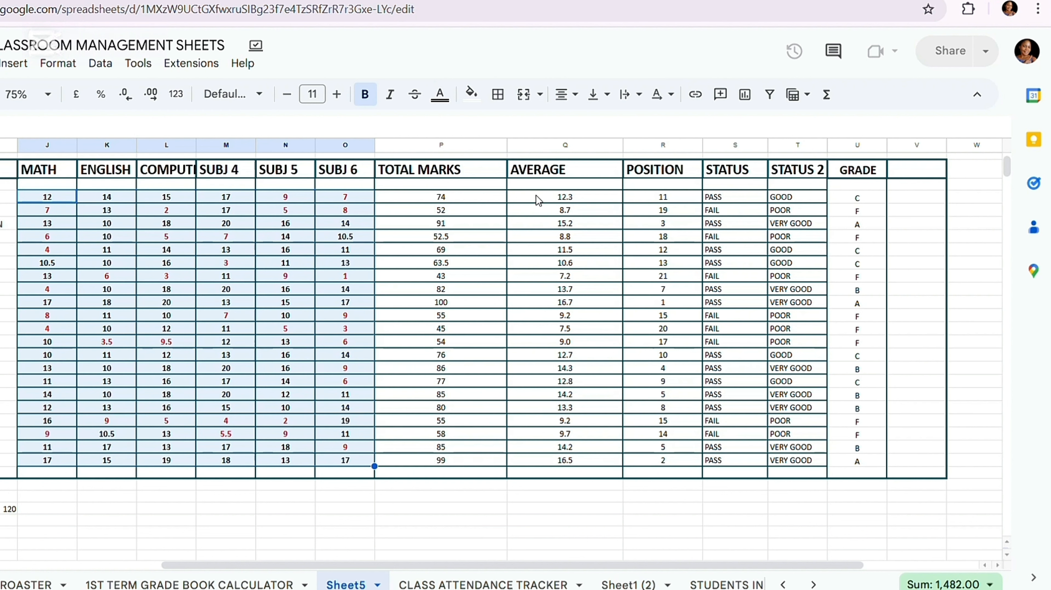
- Start a conditional formatting rule for the AVERAGE values in Q12:Q32 that applies to values less than 10
drag(544, 195, 574, 461)
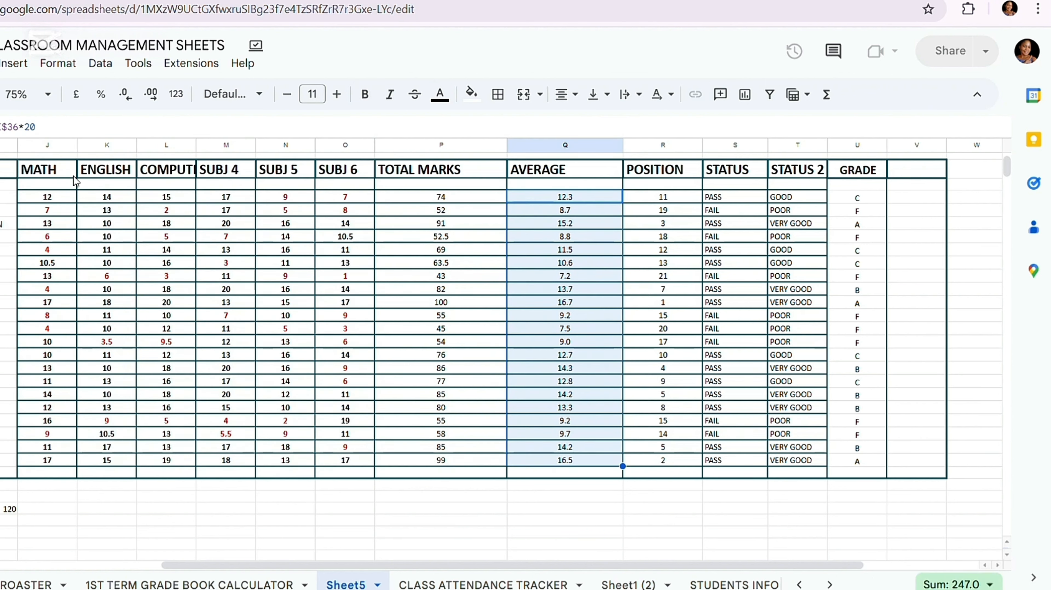
click(58, 64)
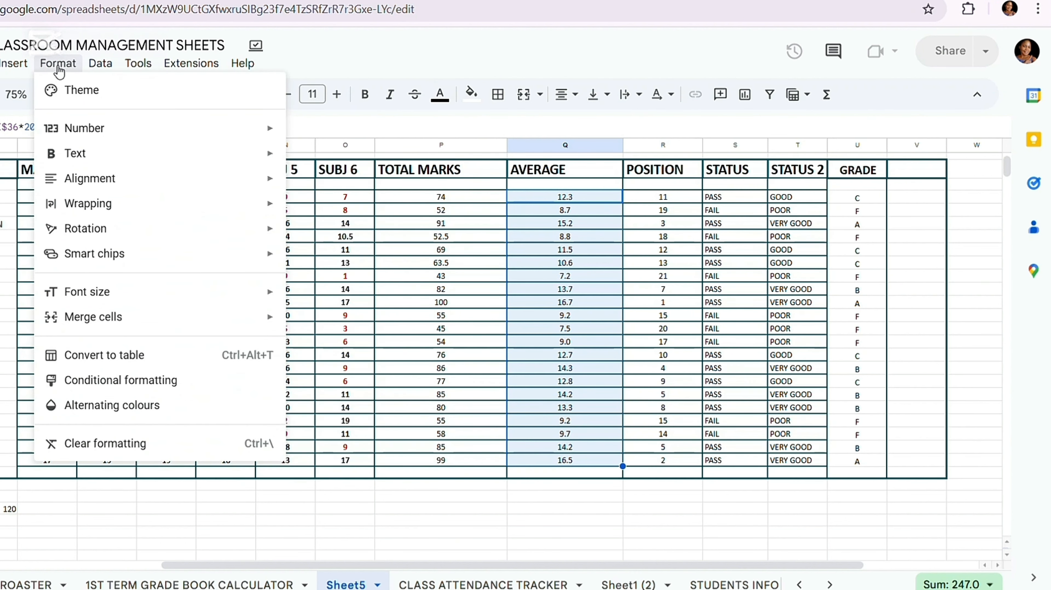
click(180, 380)
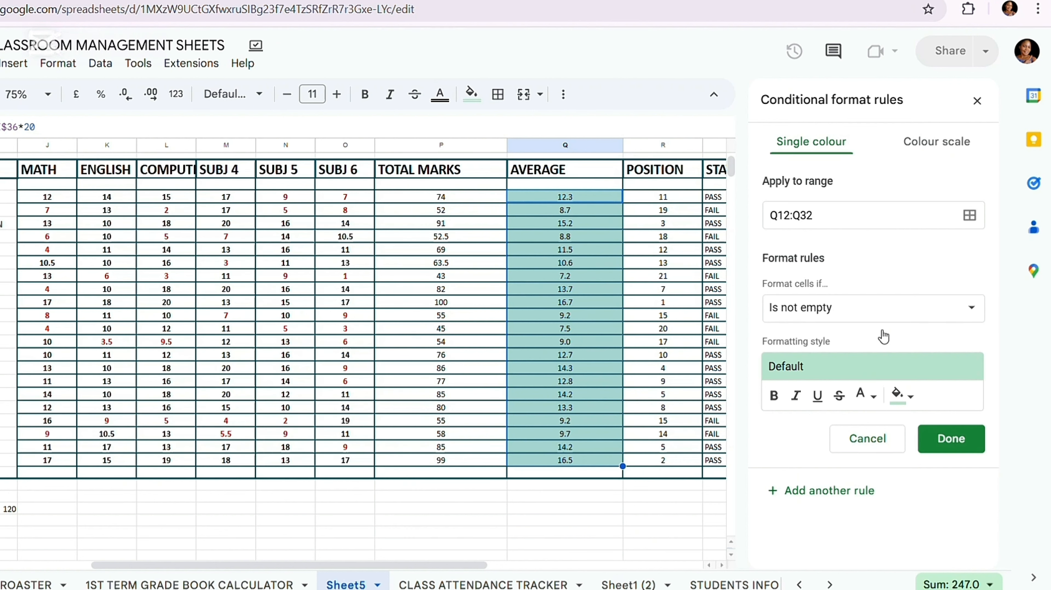
click(971, 311)
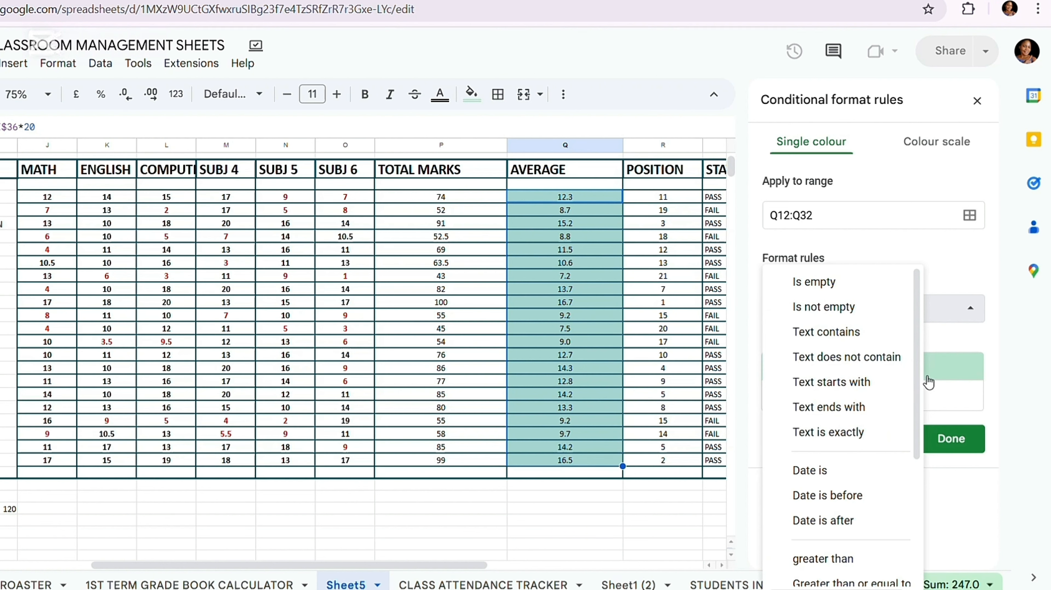
drag(919, 380, 916, 472)
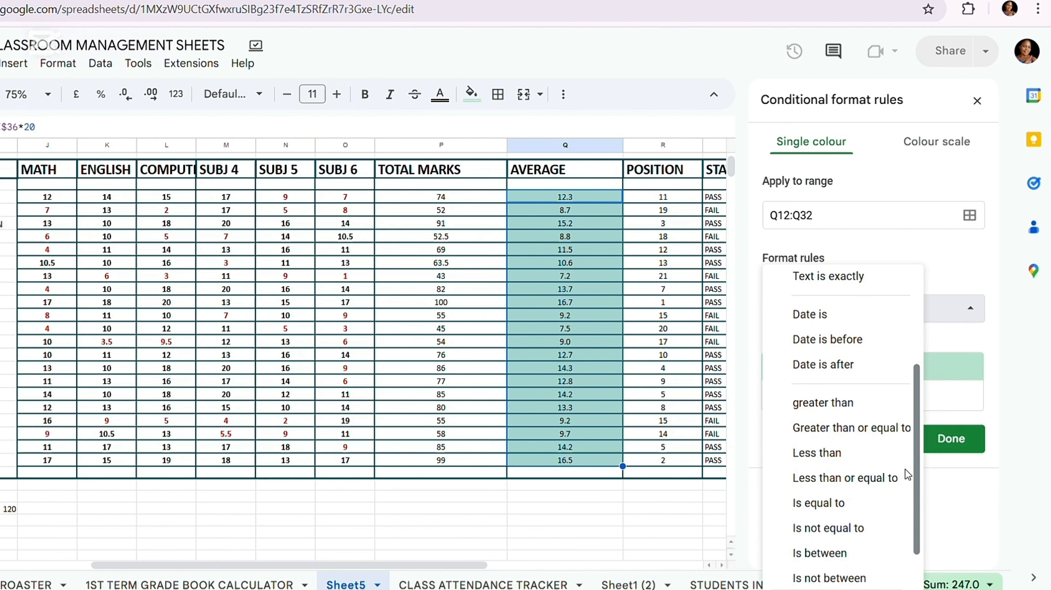
click(812, 454)
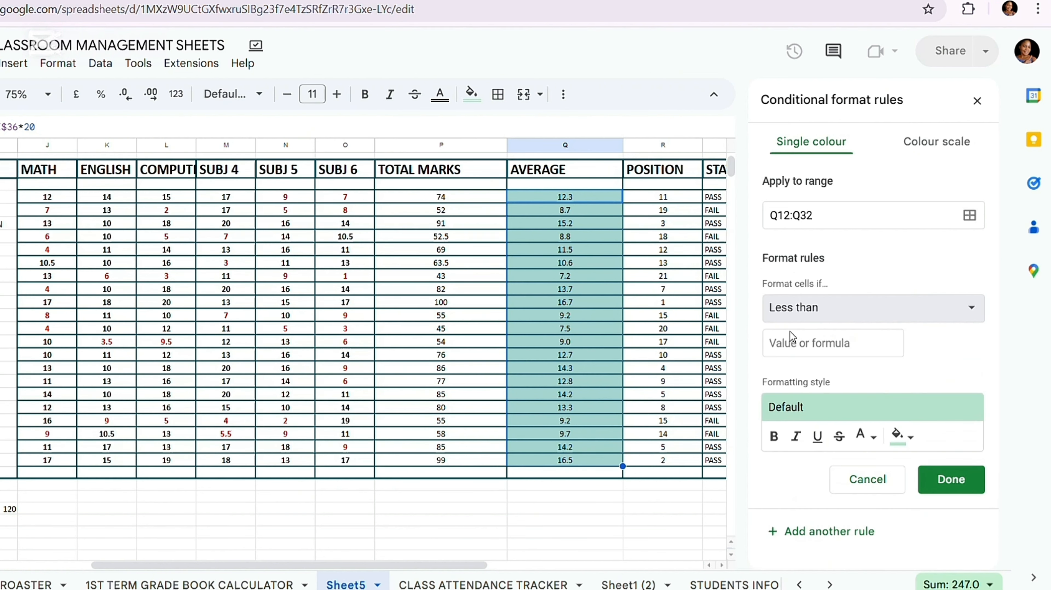
click(771, 346)
text(10)
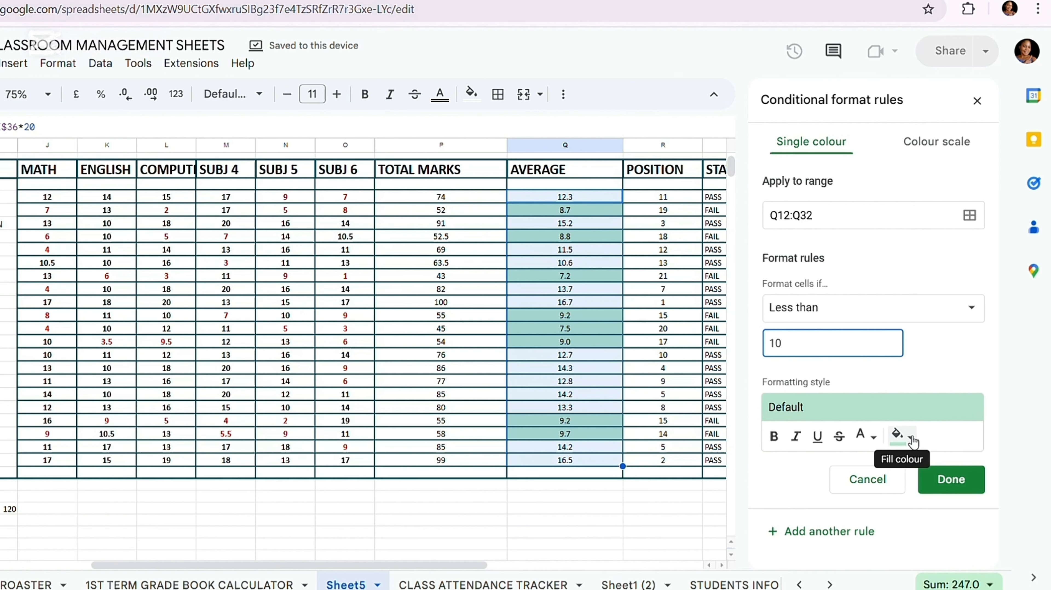
- Give the AVERAGE rule no fill and red text, save it and close the conditional formatting settings
click(912, 440)
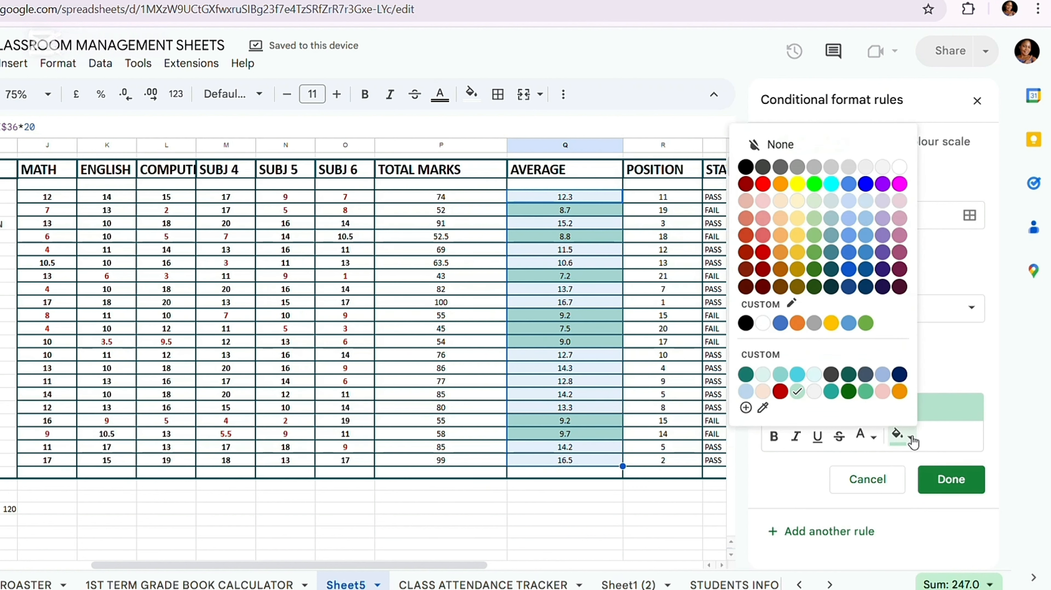
click(779, 144)
click(872, 439)
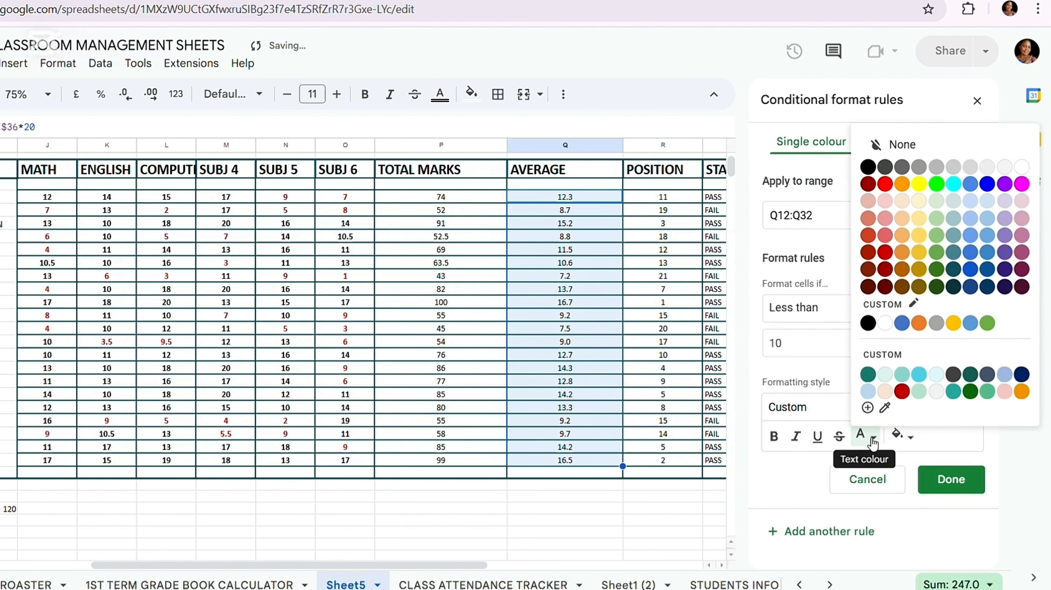
click(884, 185)
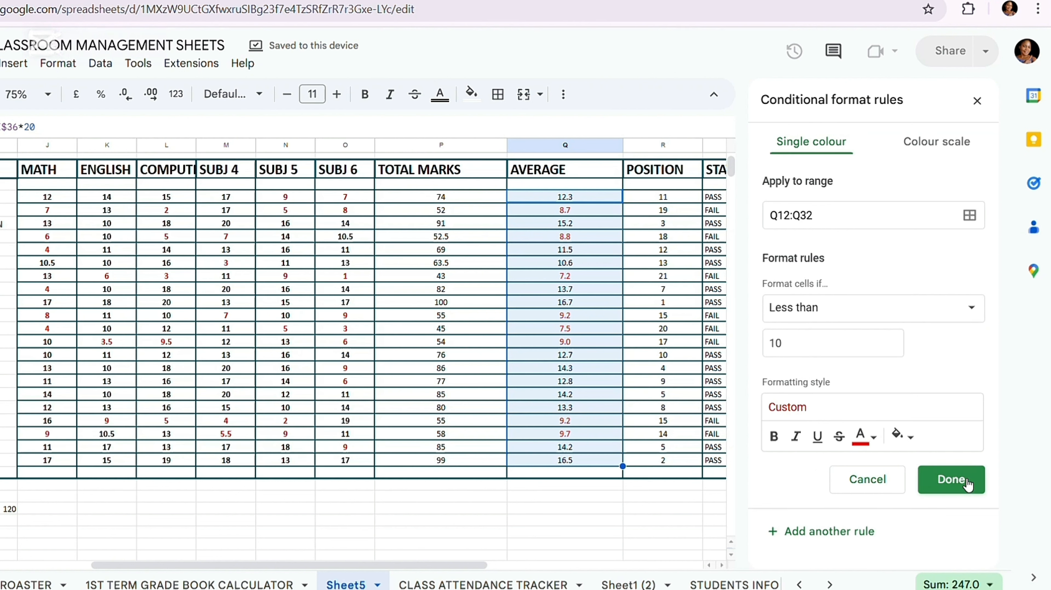
click(950, 479)
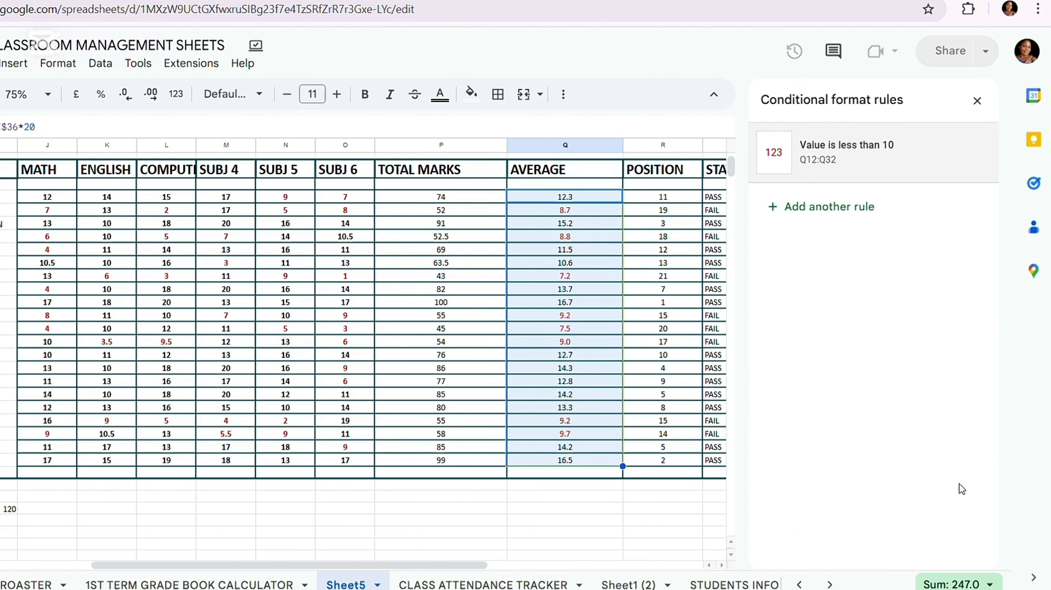
click(979, 103)
click(669, 509)
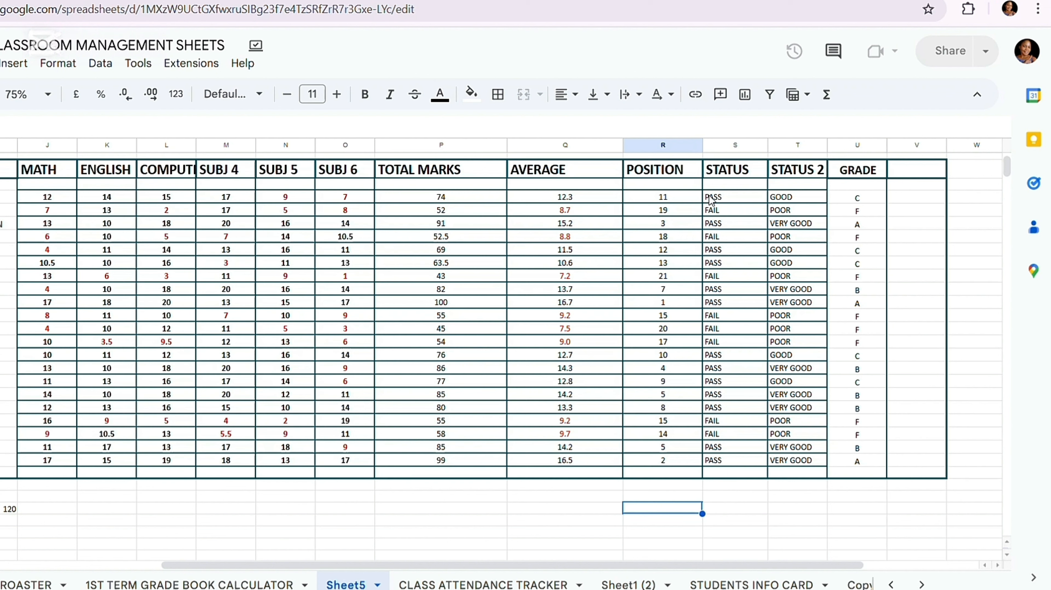
- Centre the PASS/FAIL values in the STATUS column, S12:S32, horizontally
drag(708, 198, 756, 462)
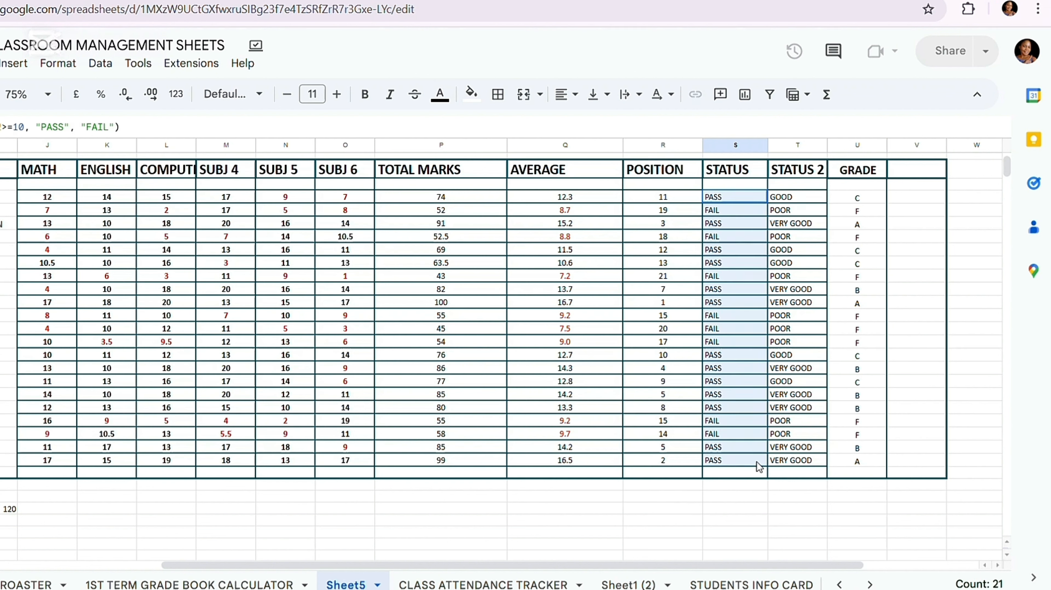
click(578, 97)
click(591, 126)
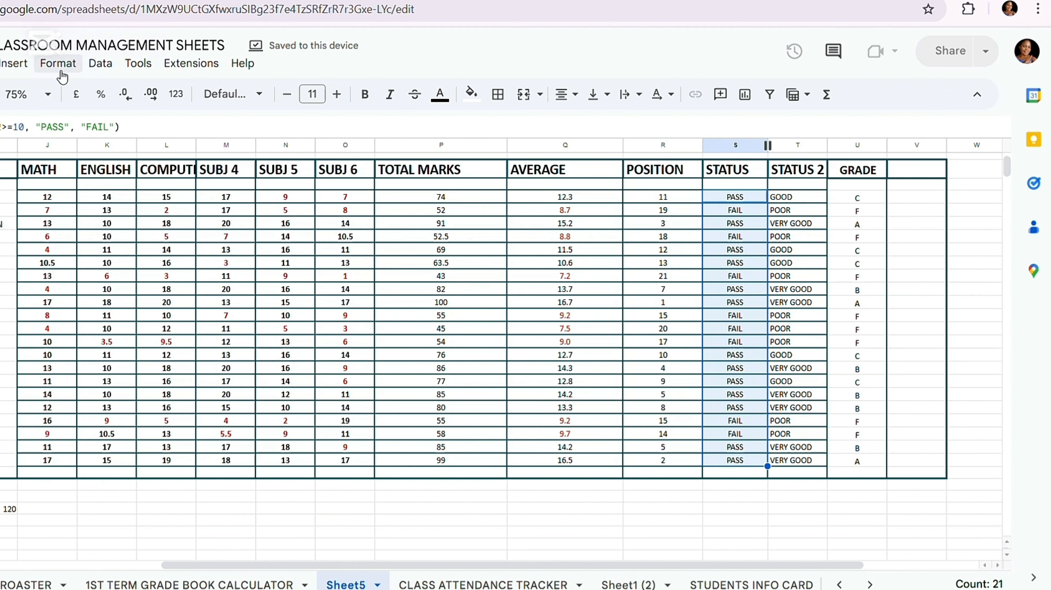
- Start a conditional formatting rule for the STATUS values in S12:S32 with the condition Text contains PASS
click(58, 64)
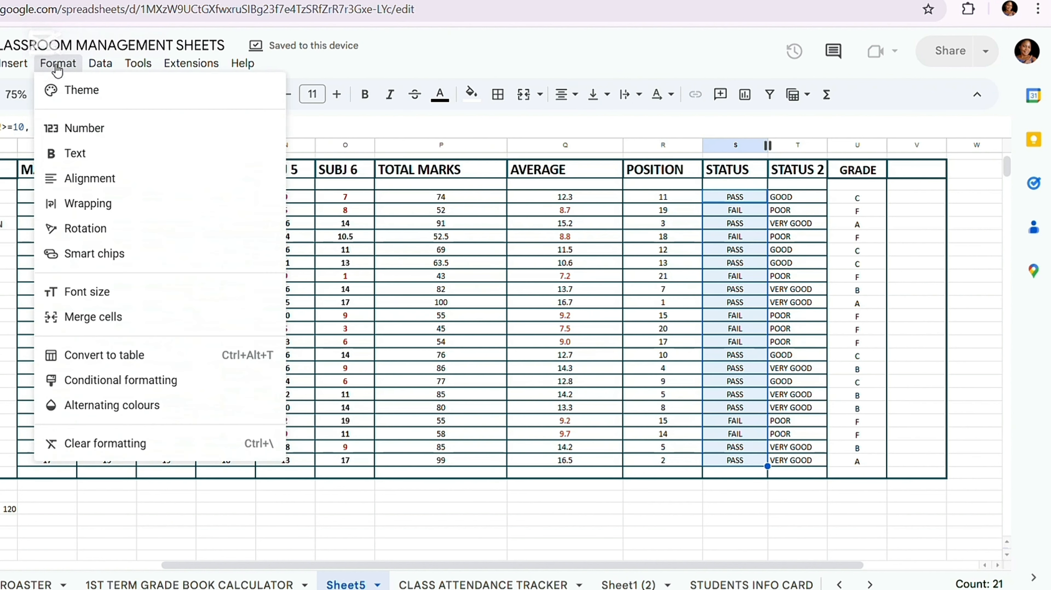
click(116, 380)
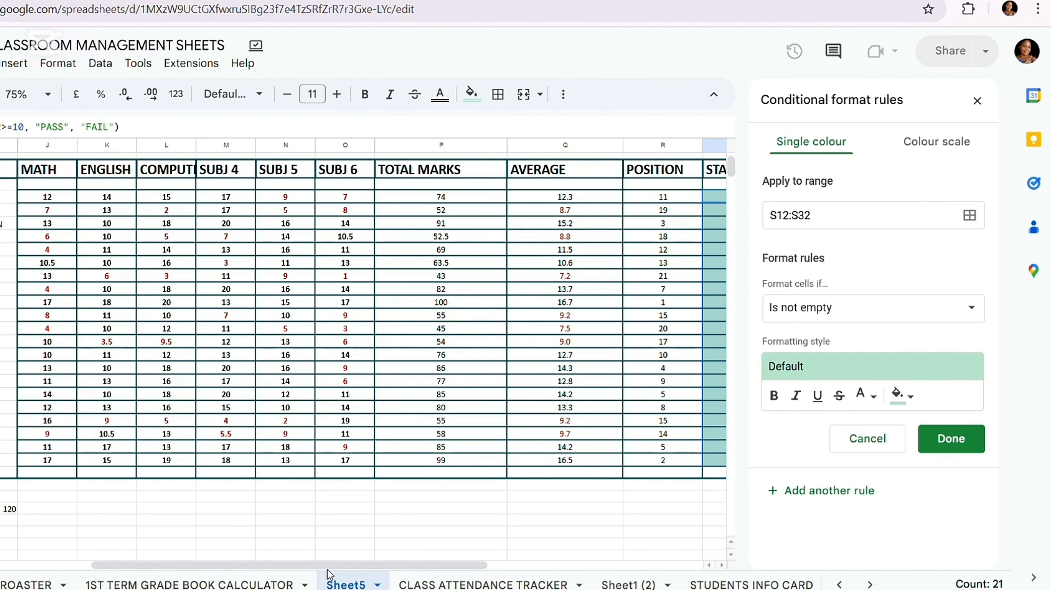
drag(329, 572, 467, 572)
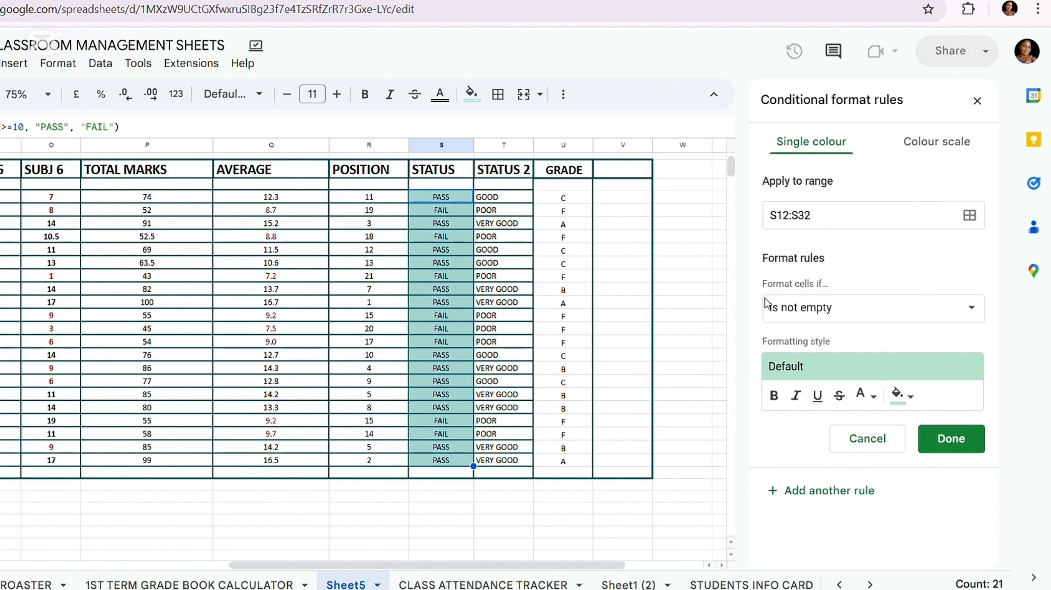
click(971, 308)
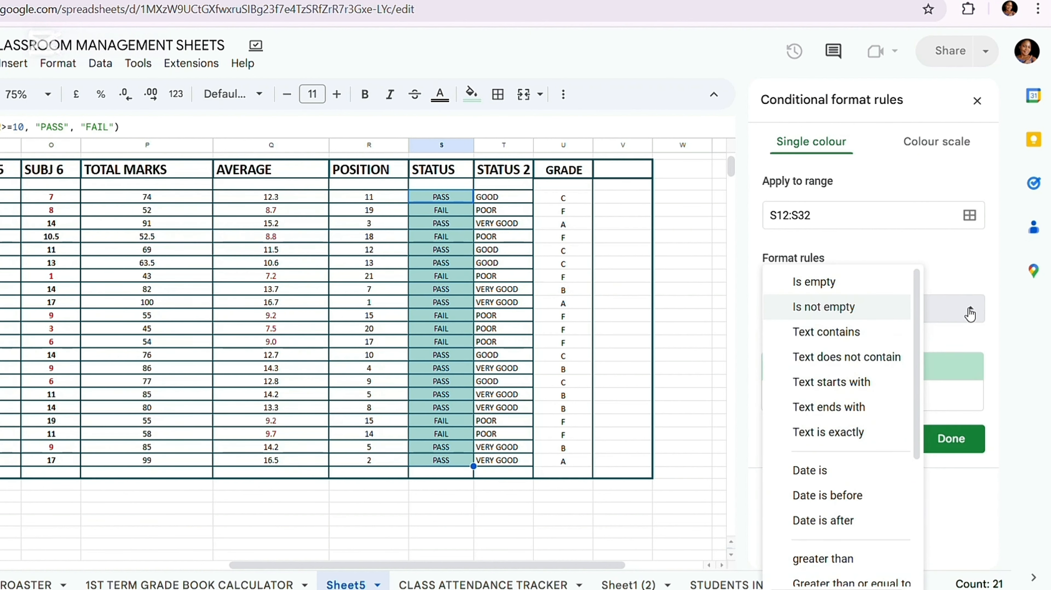
click(812, 336)
text(P)
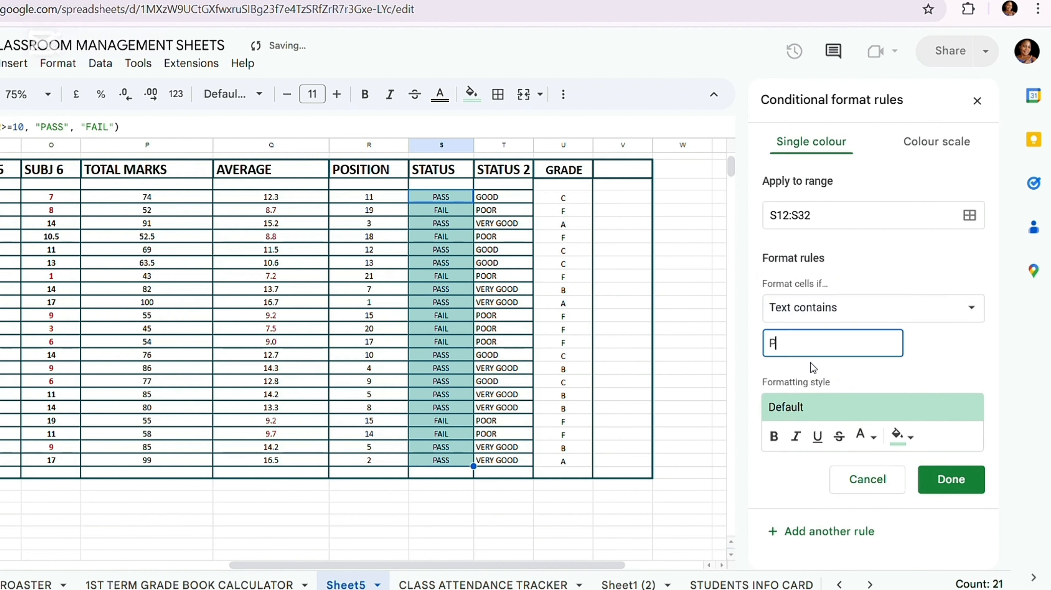
text(ASS)
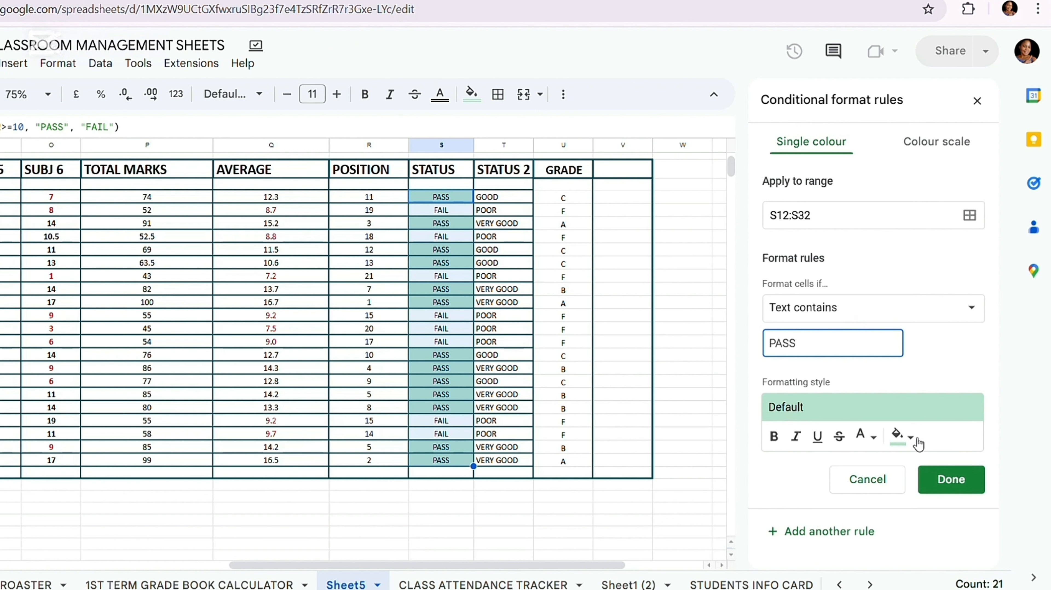
- Give the PASS rule bold dark green text and a light teal fill, save it and close the conditional formatting settings
click(876, 440)
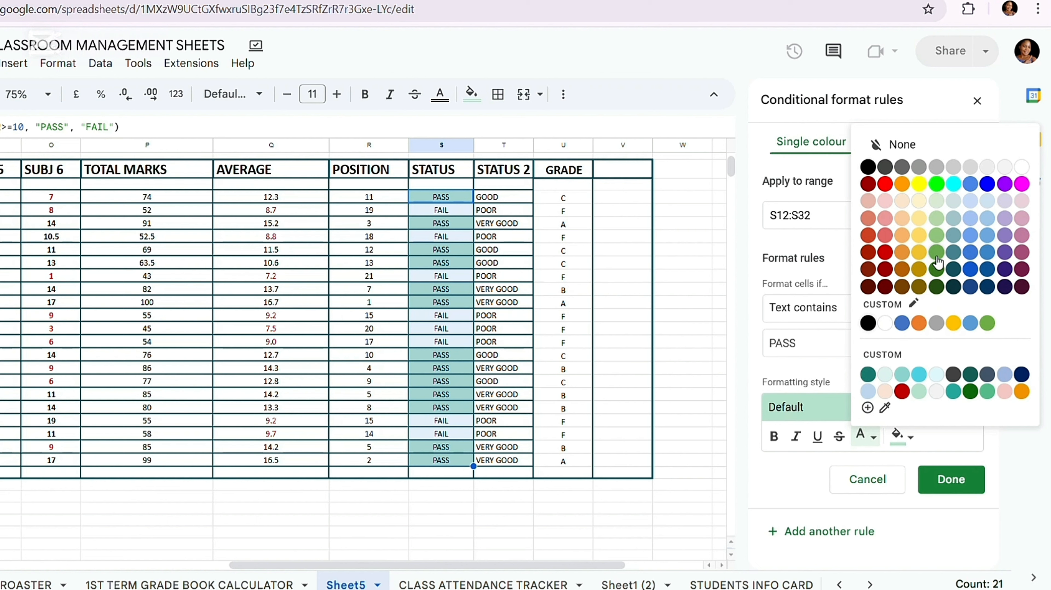
click(939, 272)
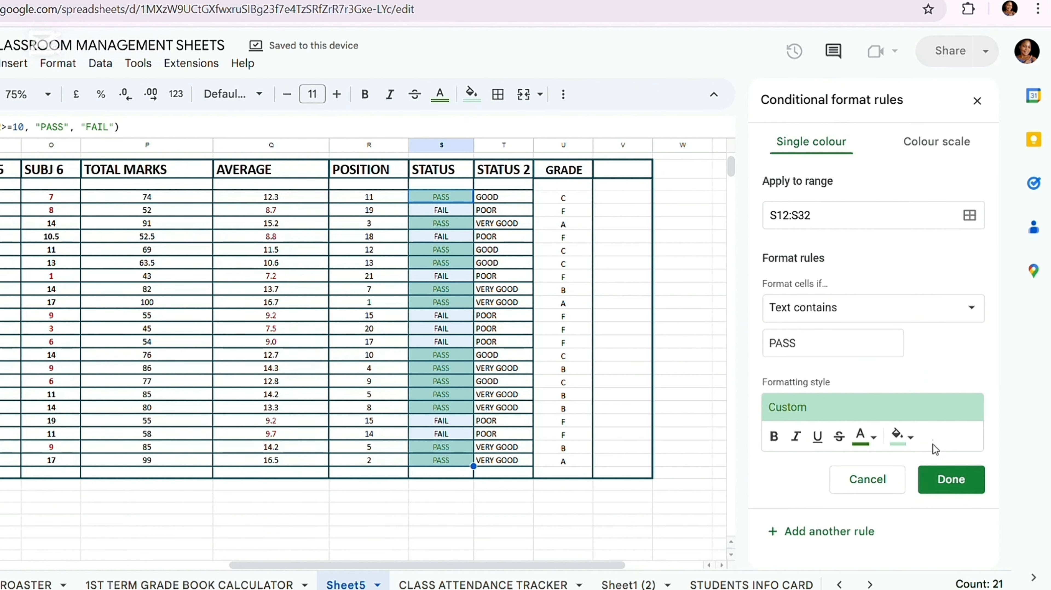
click(915, 440)
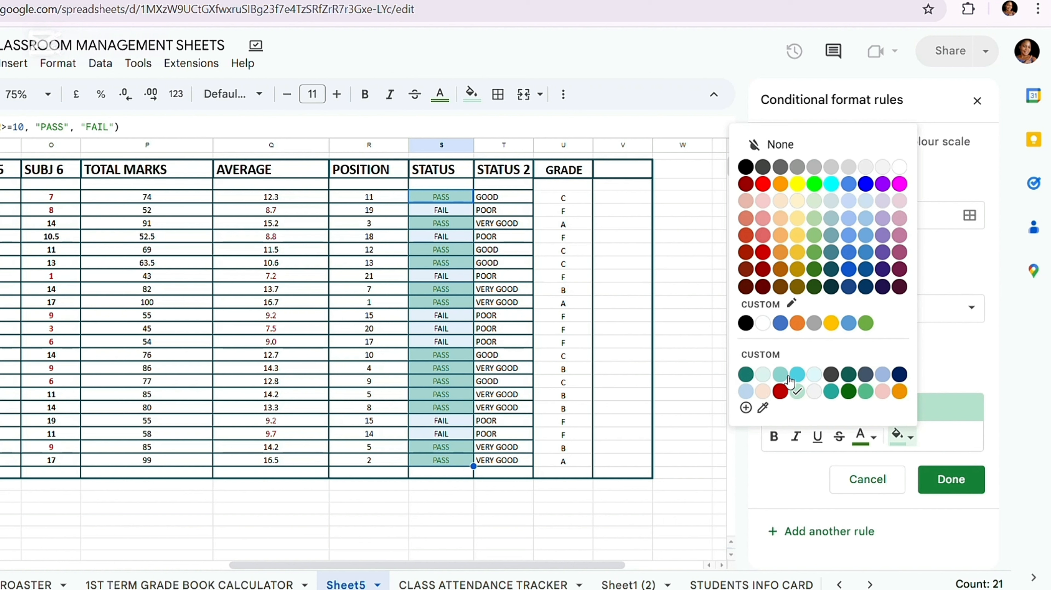
click(778, 377)
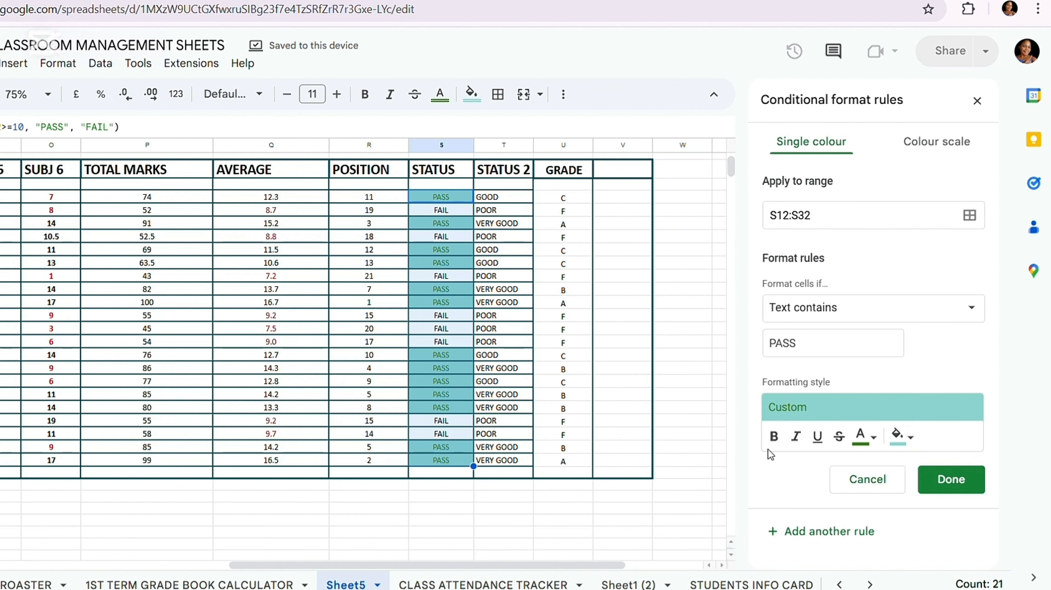
click(774, 439)
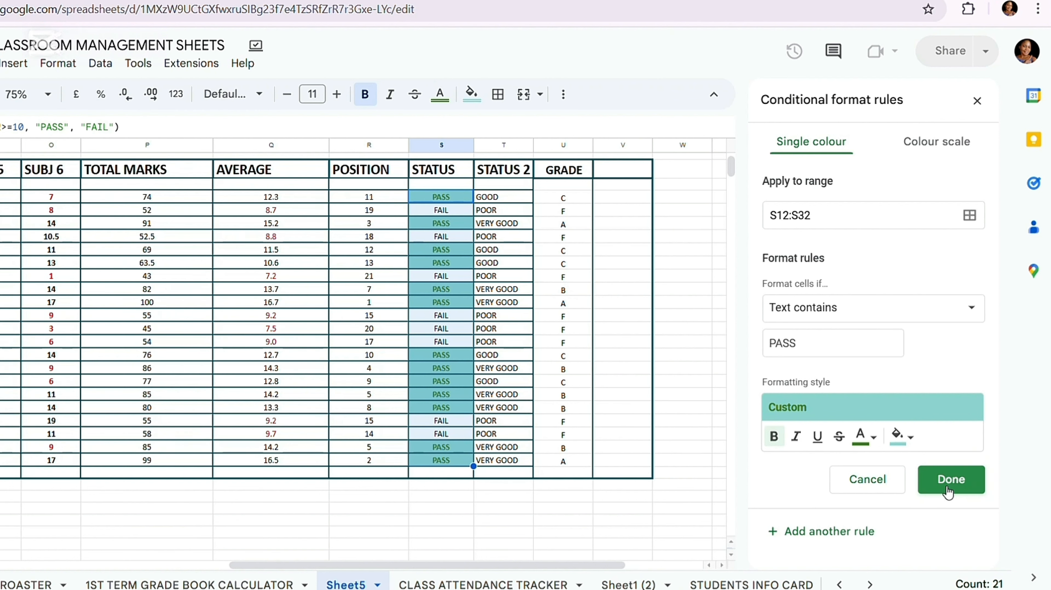
click(948, 492)
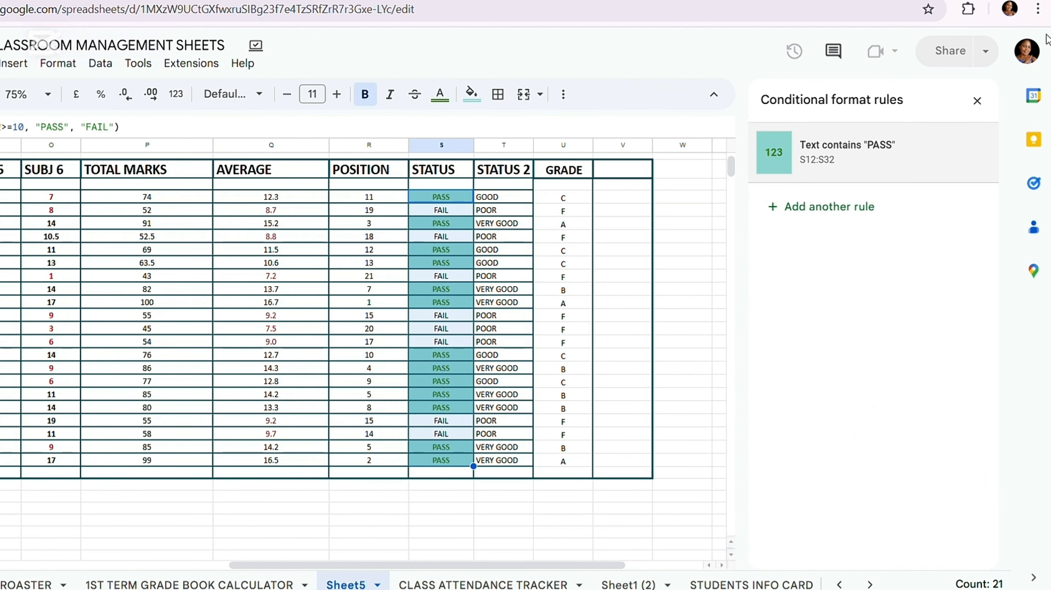
click(977, 100)
click(897, 236)
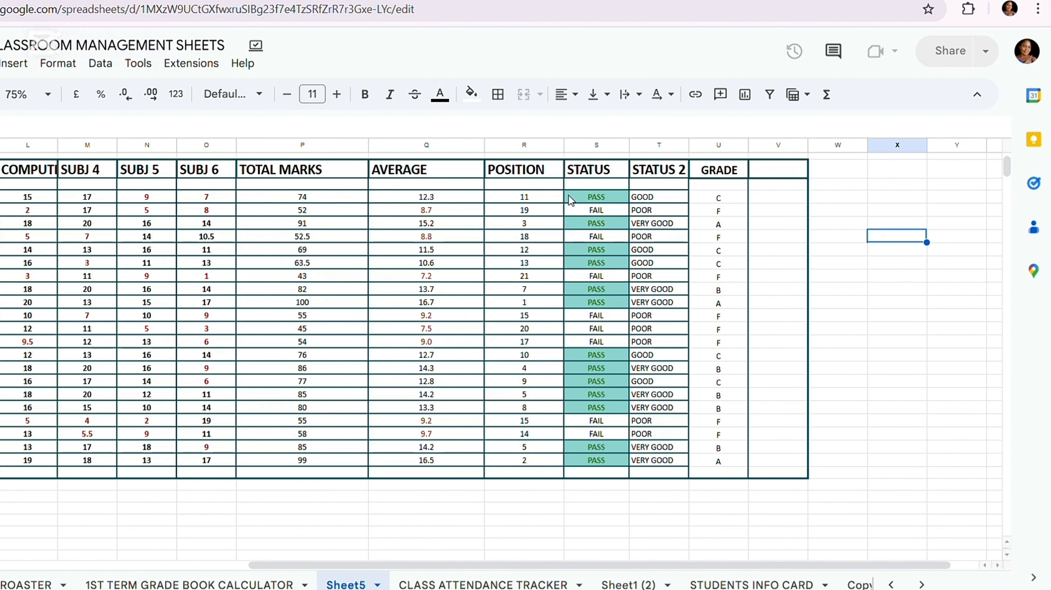
- Add another conditional formatting rule for the STATUS values in S12:S32 with the condition Text contains FAIL
drag(569, 194, 621, 461)
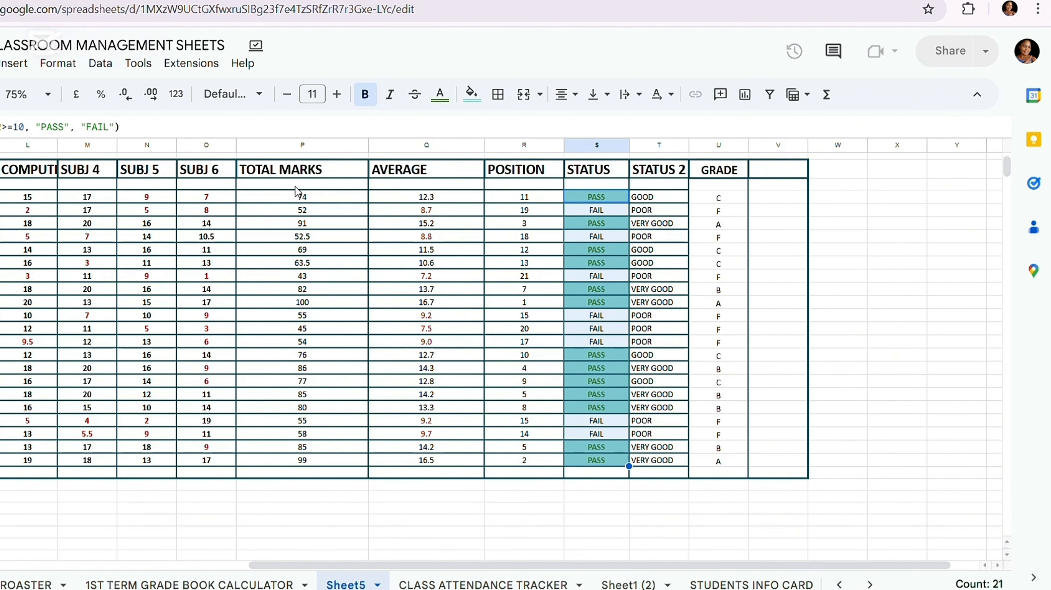
click(59, 64)
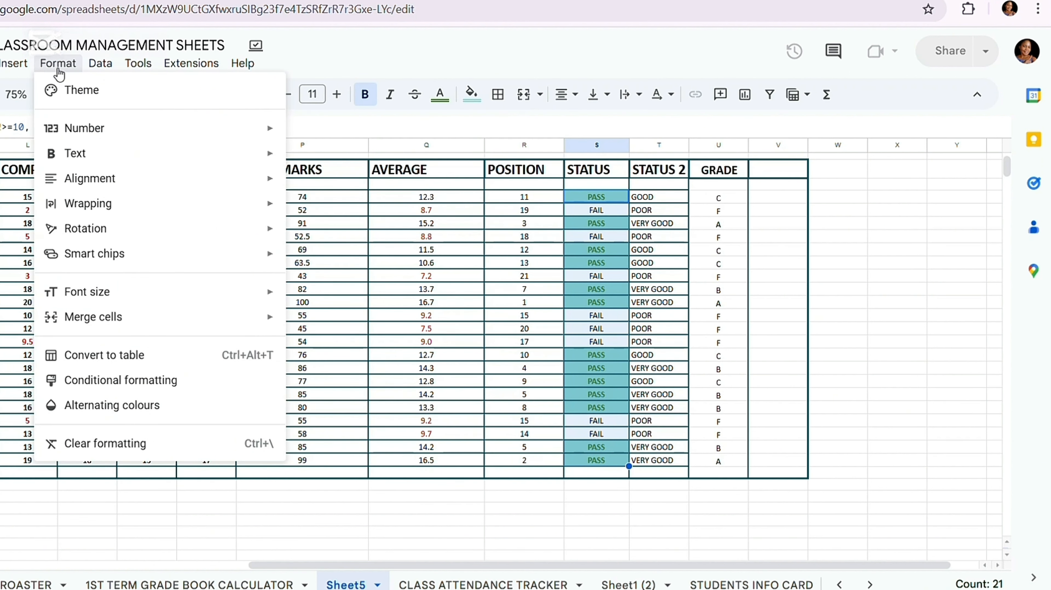
click(179, 391)
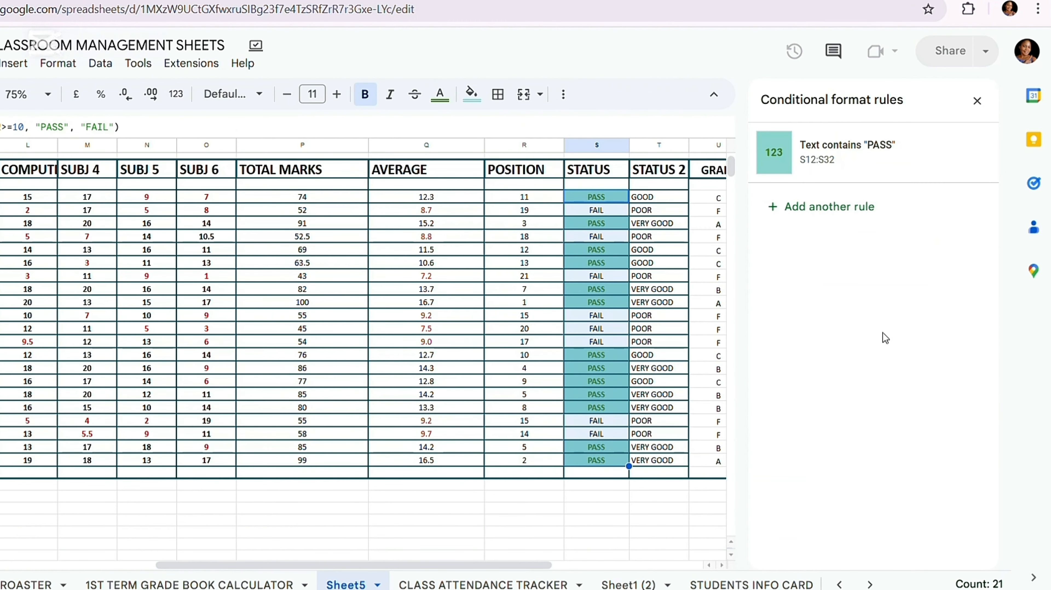
click(782, 218)
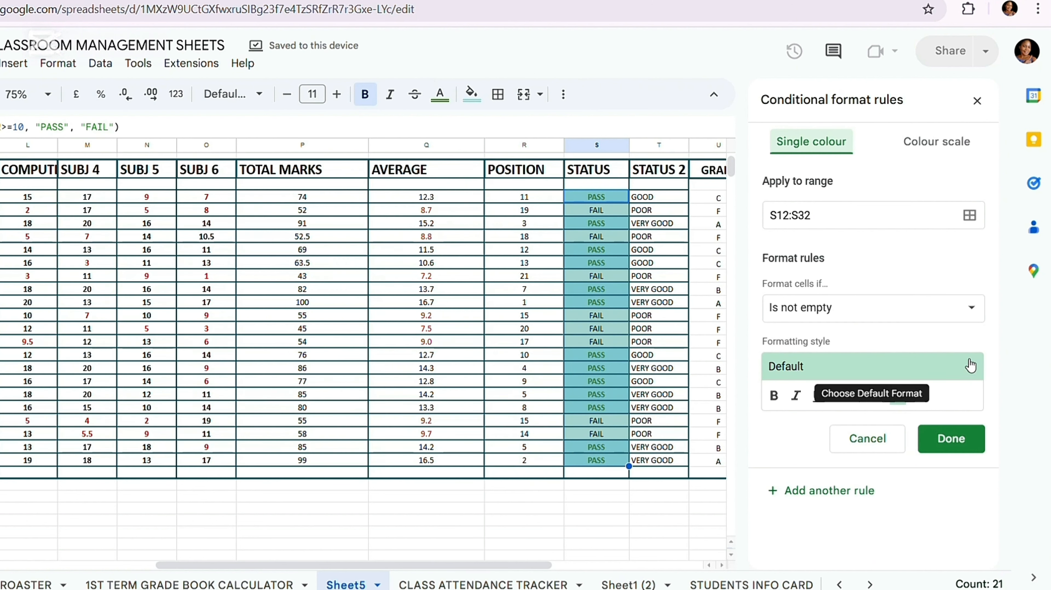
click(974, 314)
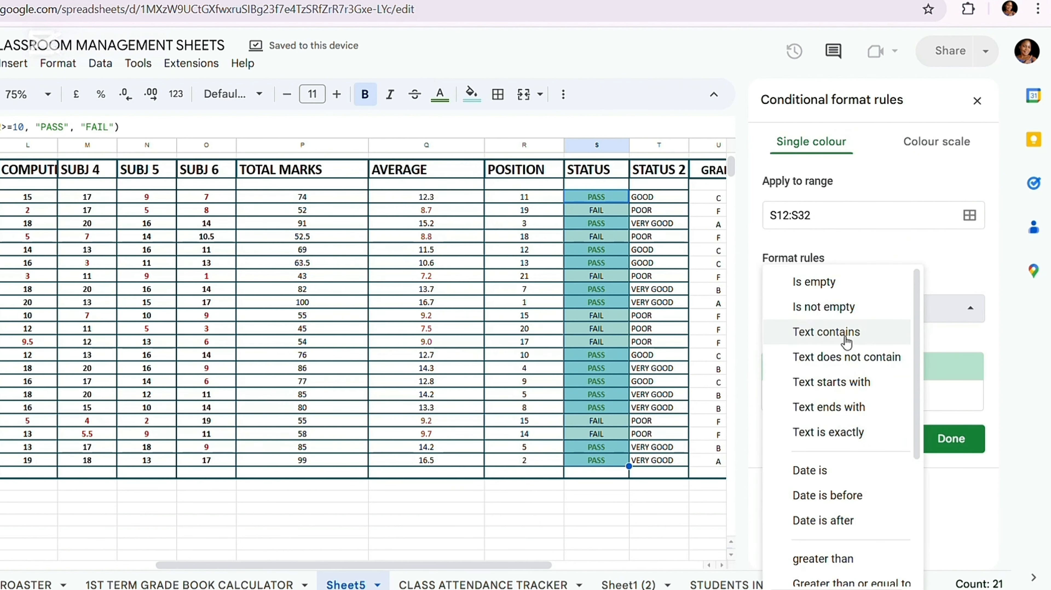
click(836, 331)
click(810, 345)
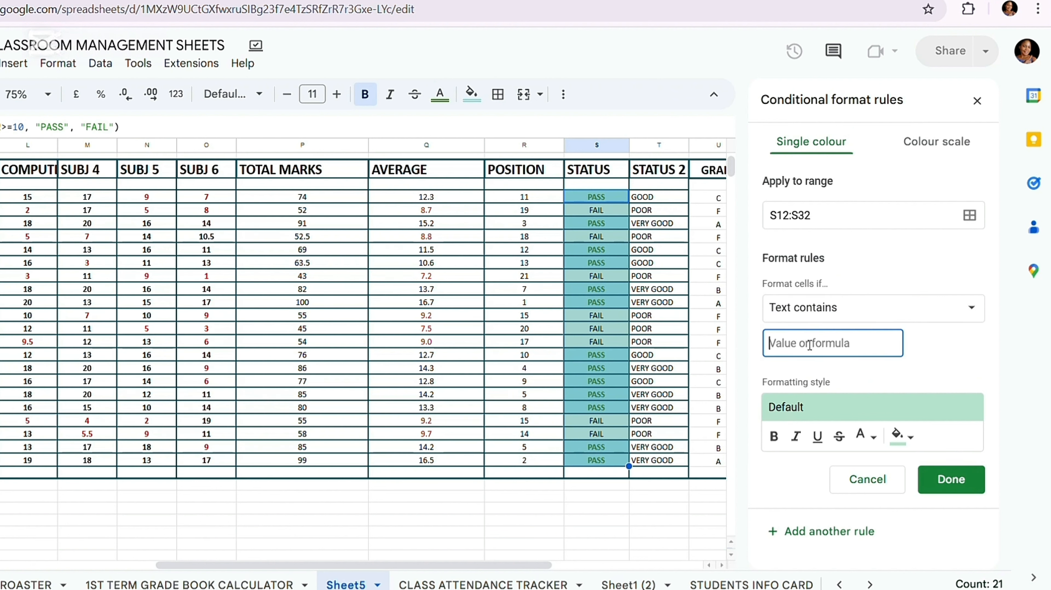
text(FAIL)
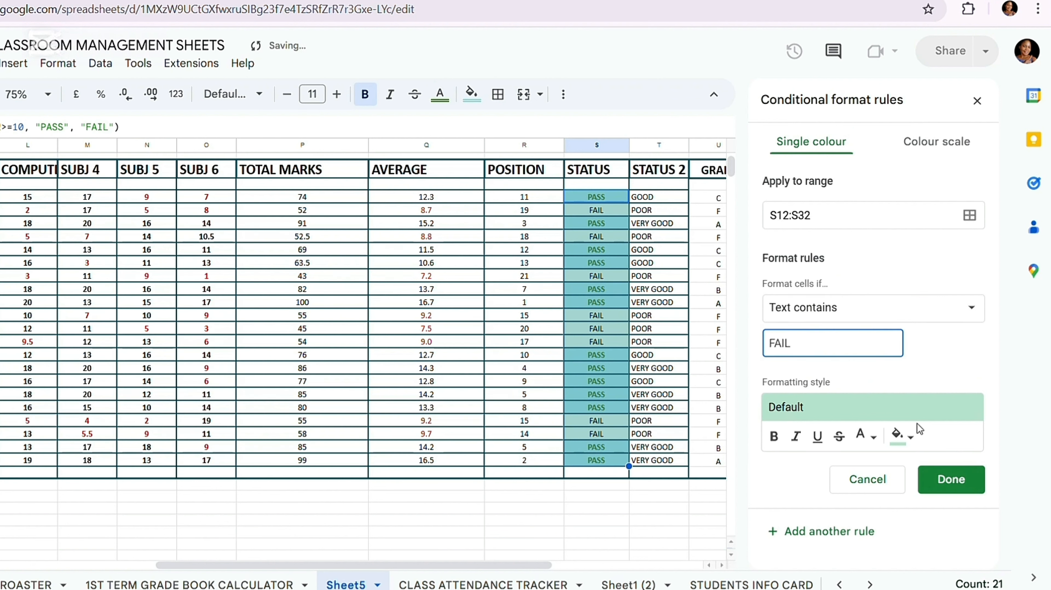
- Give the FAIL rule no fill and bold red text, save it and close the conditional formatting settings
click(911, 440)
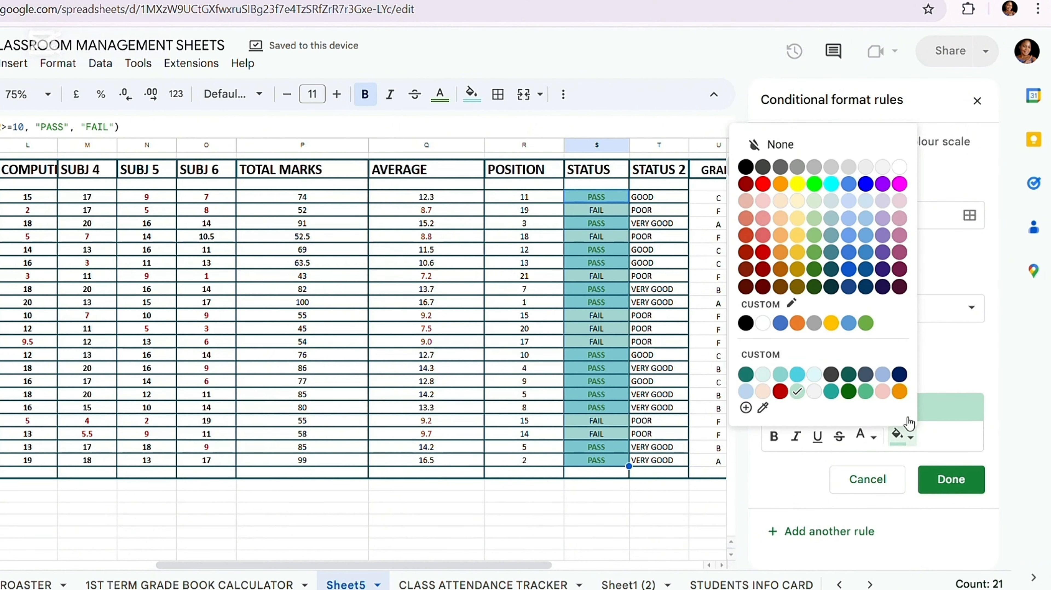
click(799, 144)
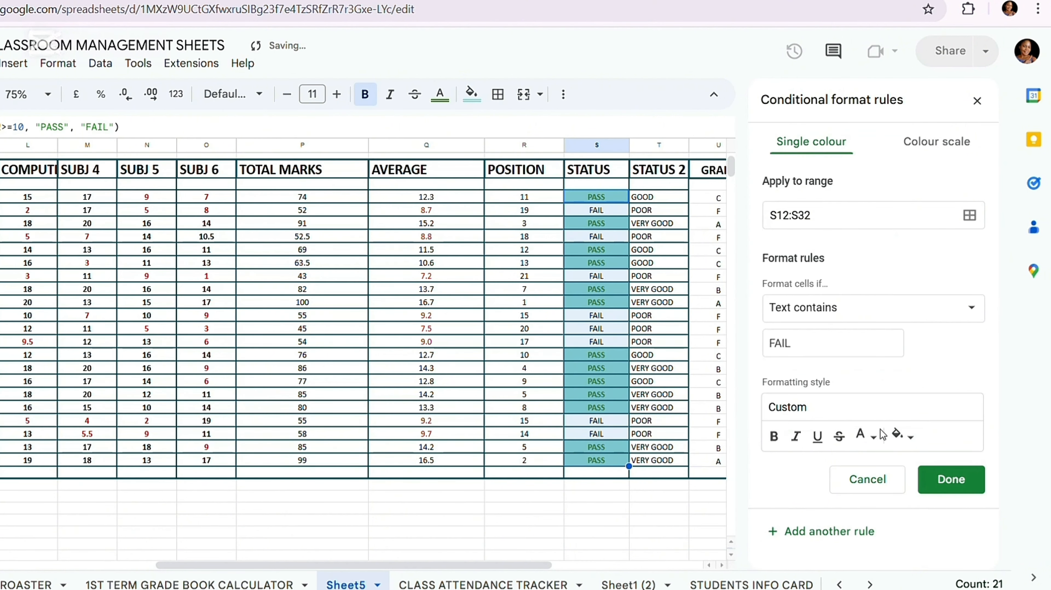
click(874, 438)
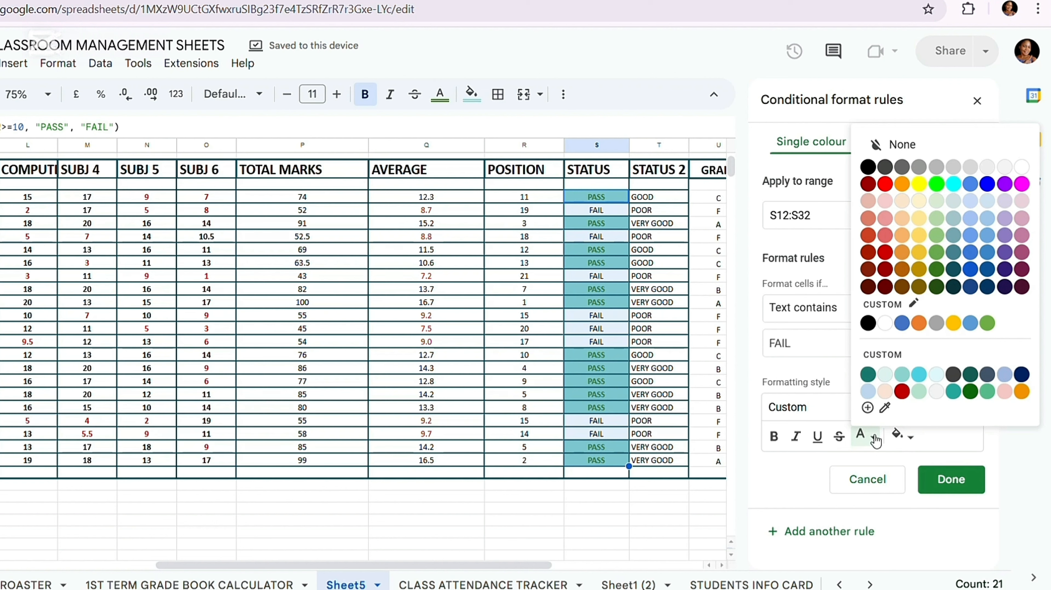
click(885, 184)
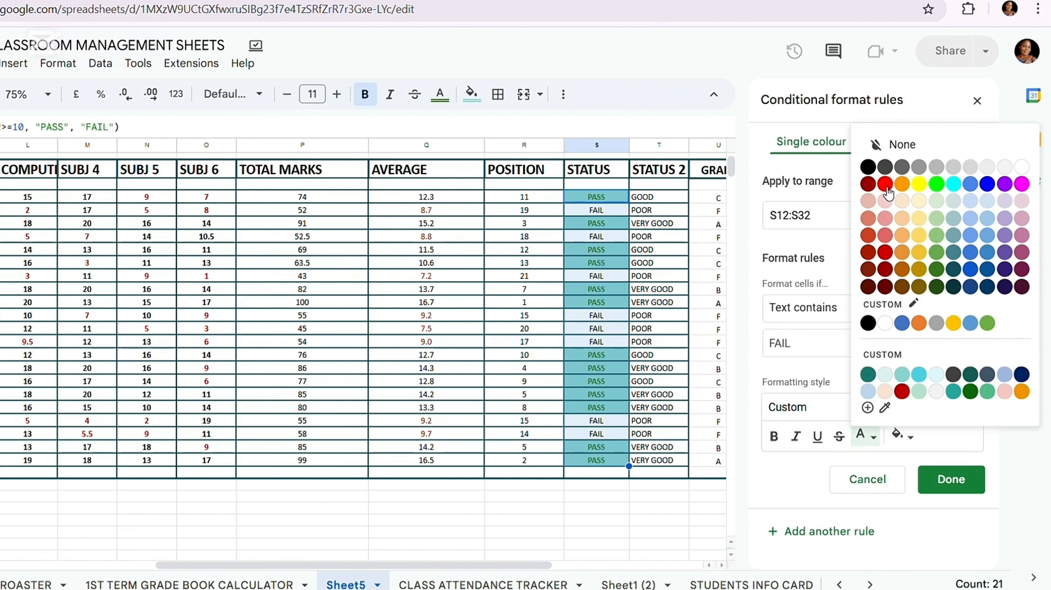
click(774, 435)
click(951, 478)
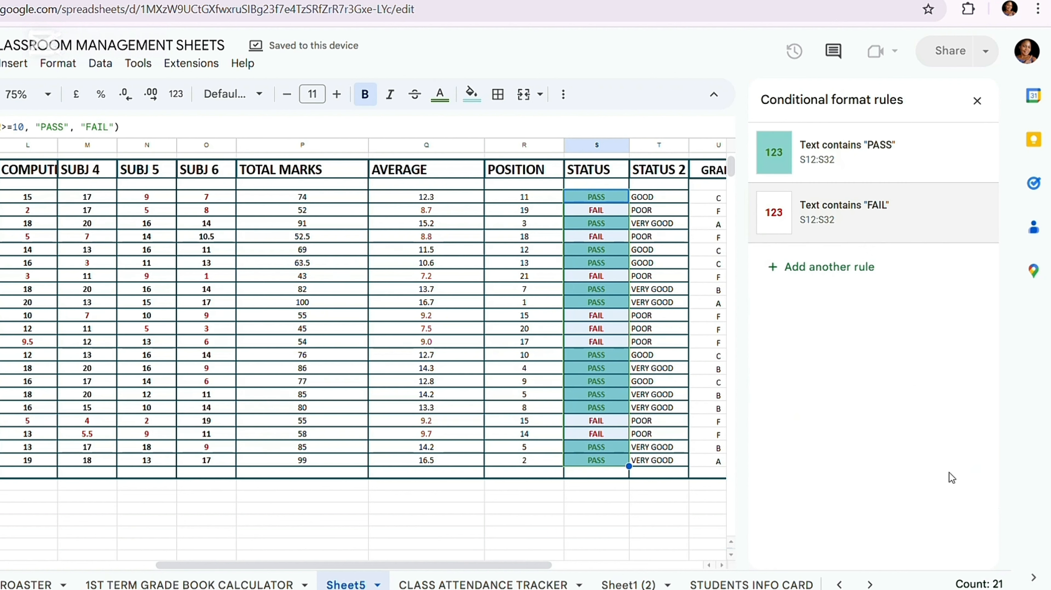
click(977, 101)
click(949, 413)
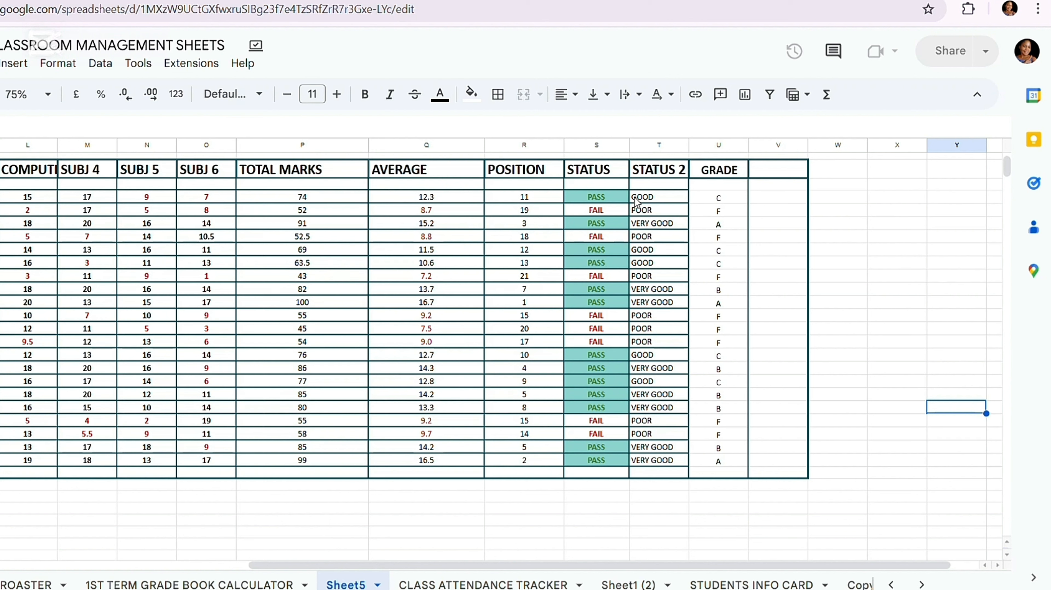
- Centre the values in the STATUS 2 column, T12:T32, horizontally
drag(635, 202, 677, 462)
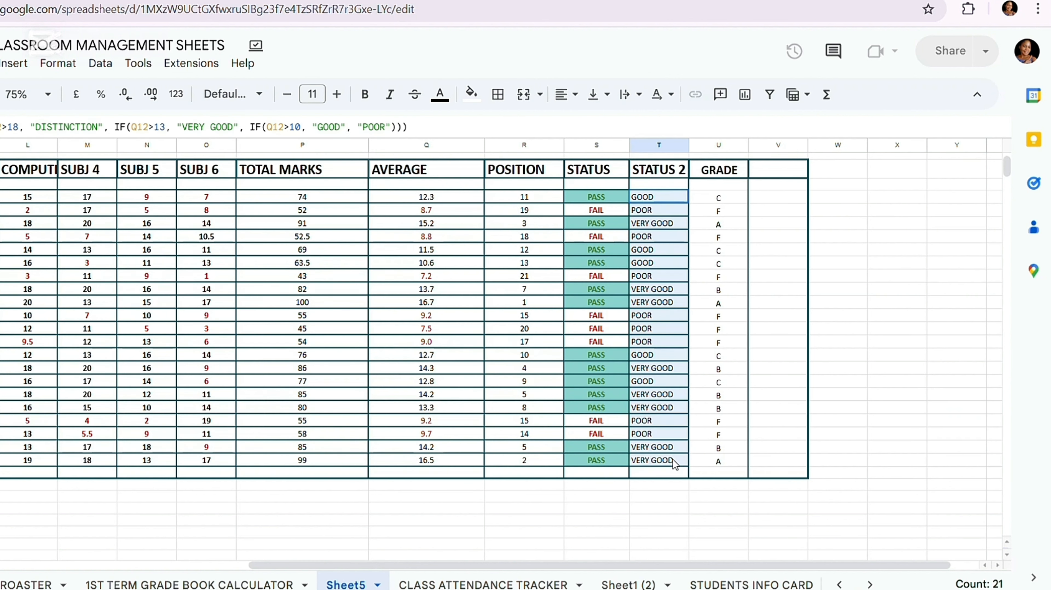
click(577, 101)
click(590, 121)
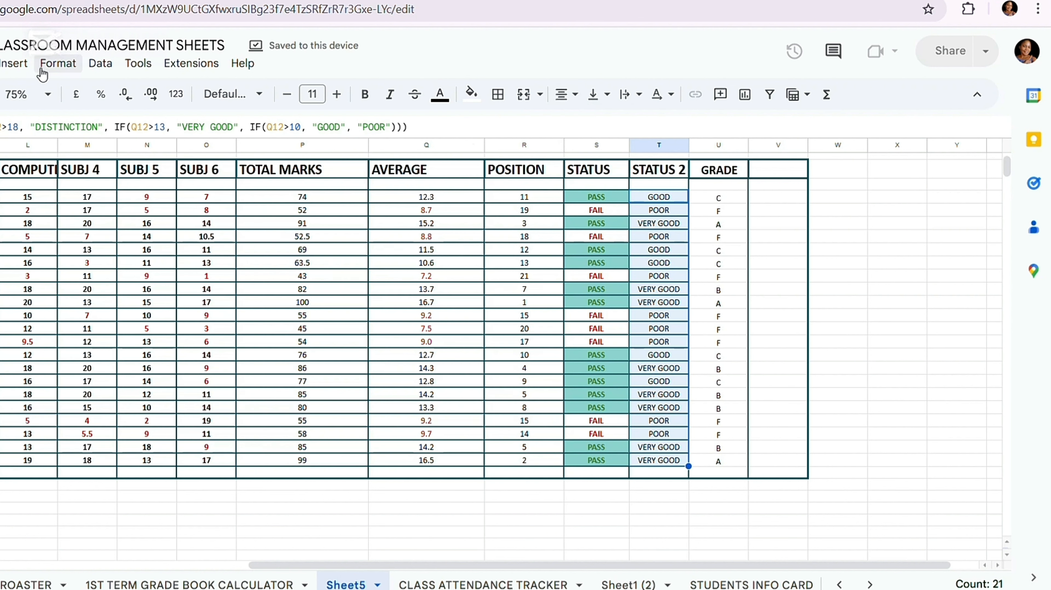
- Start a conditional formatting rule for the STATUS 2 values in T12:T32 with the condition Text contains POOR
click(55, 63)
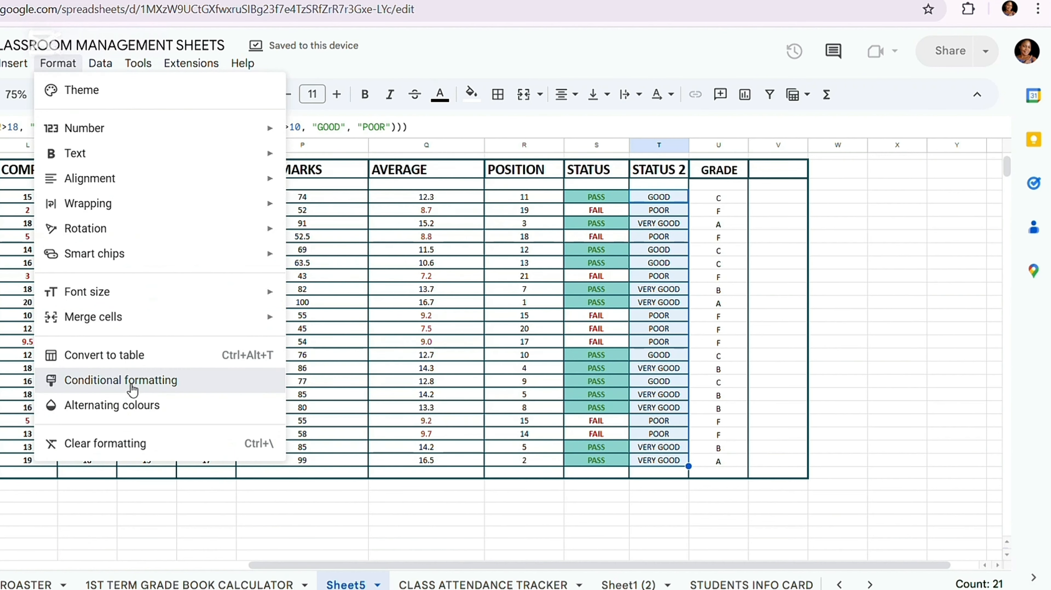
click(151, 381)
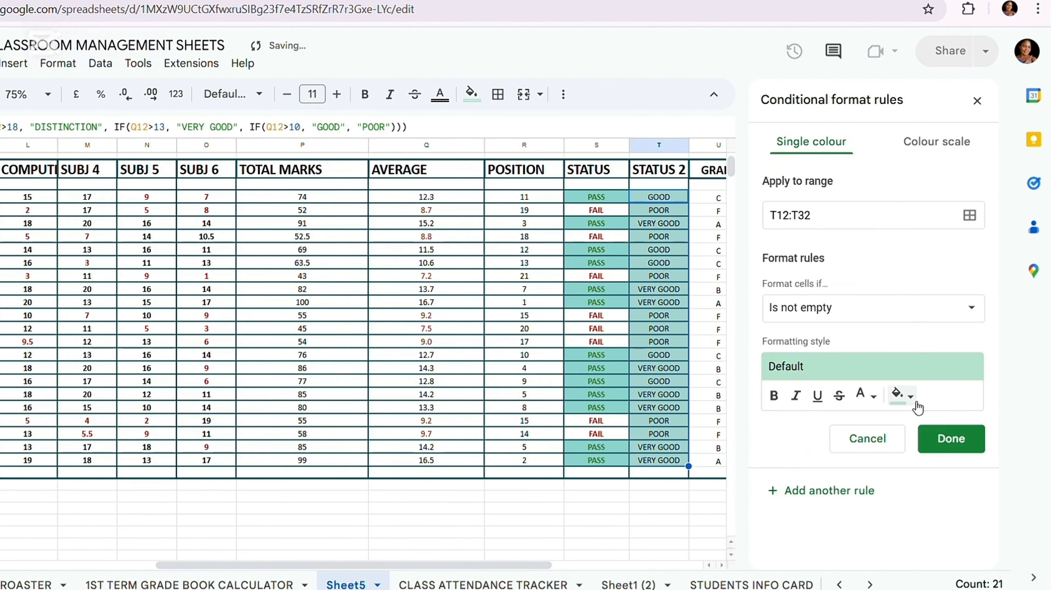
click(971, 308)
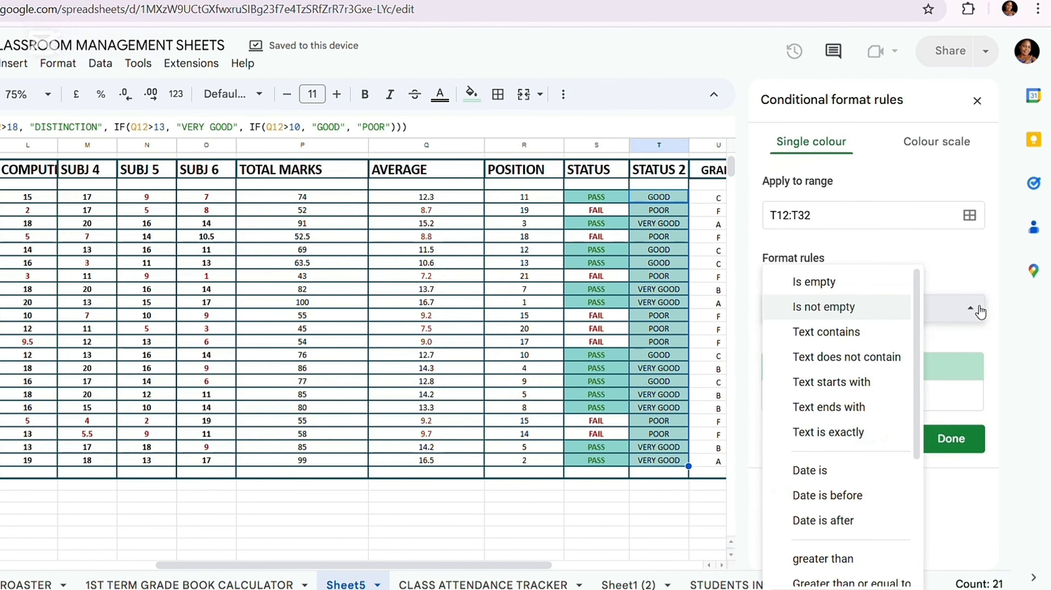
click(839, 331)
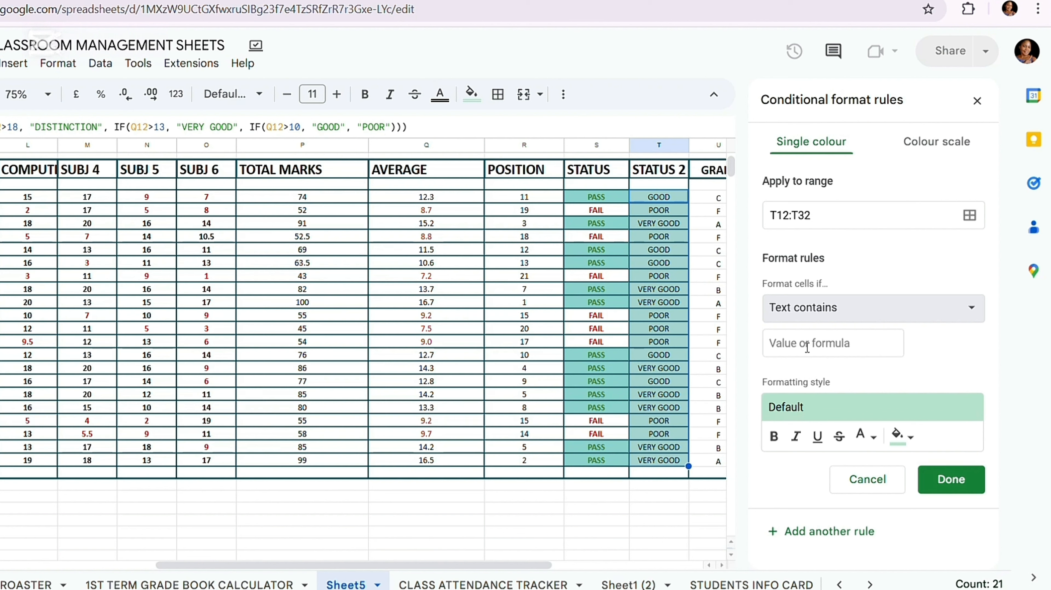
click(799, 345)
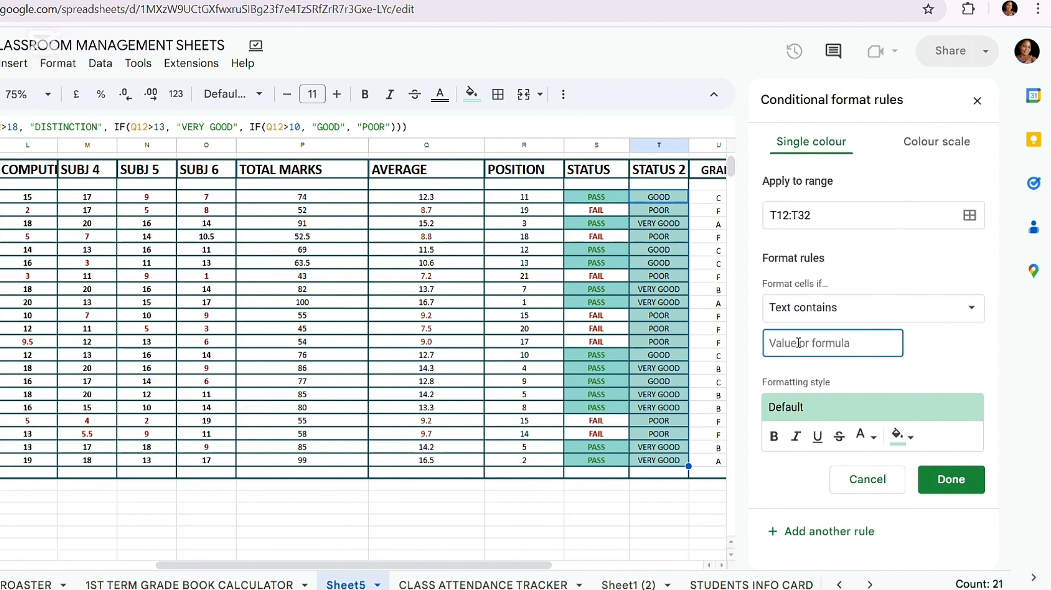
text(POOR)
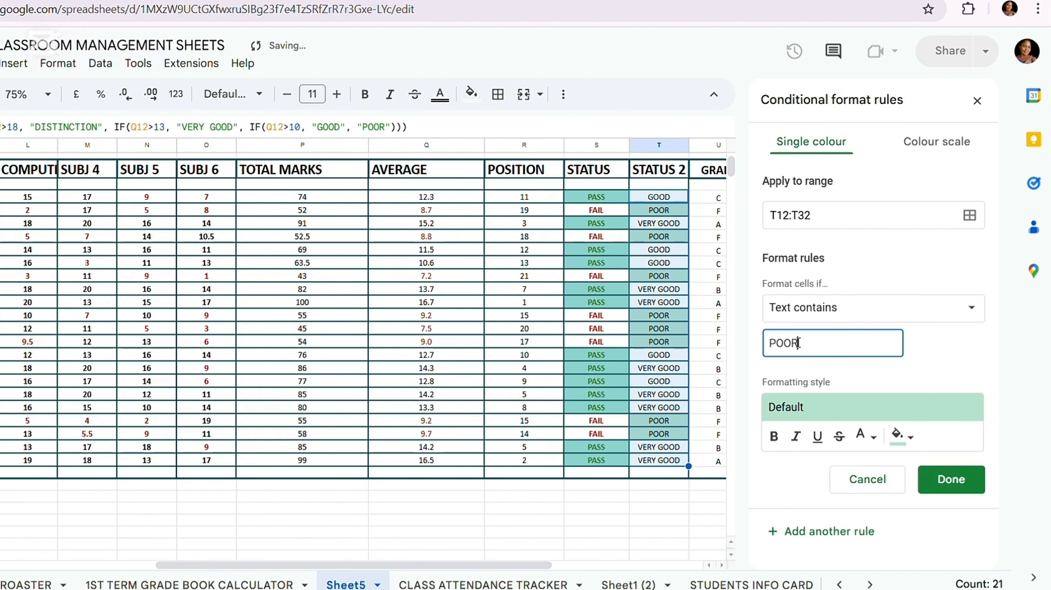
- Give the POOR rule a dark red fill and white text, and save the rule
click(872, 436)
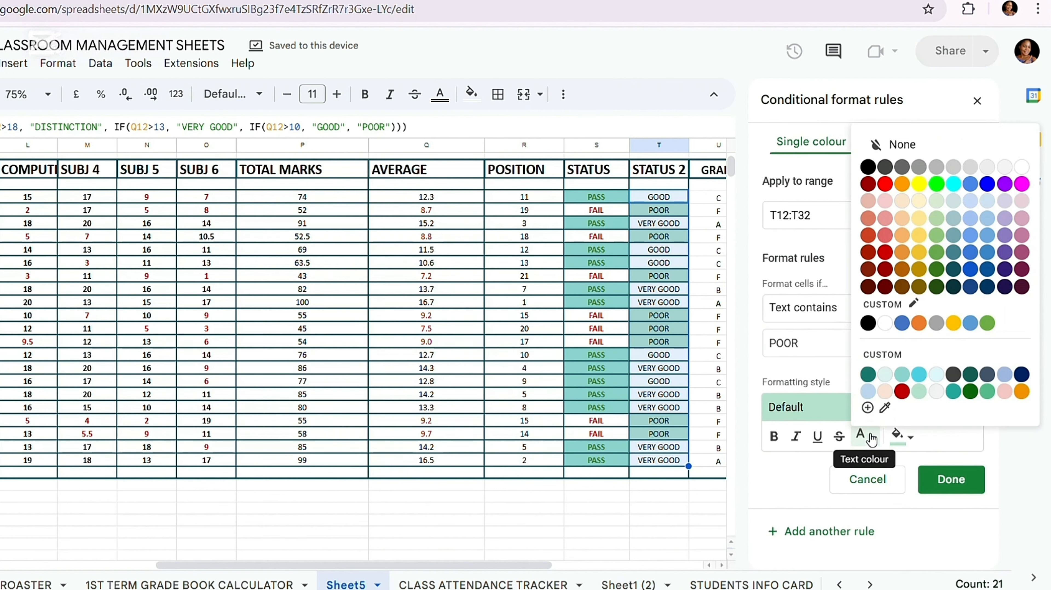
click(900, 435)
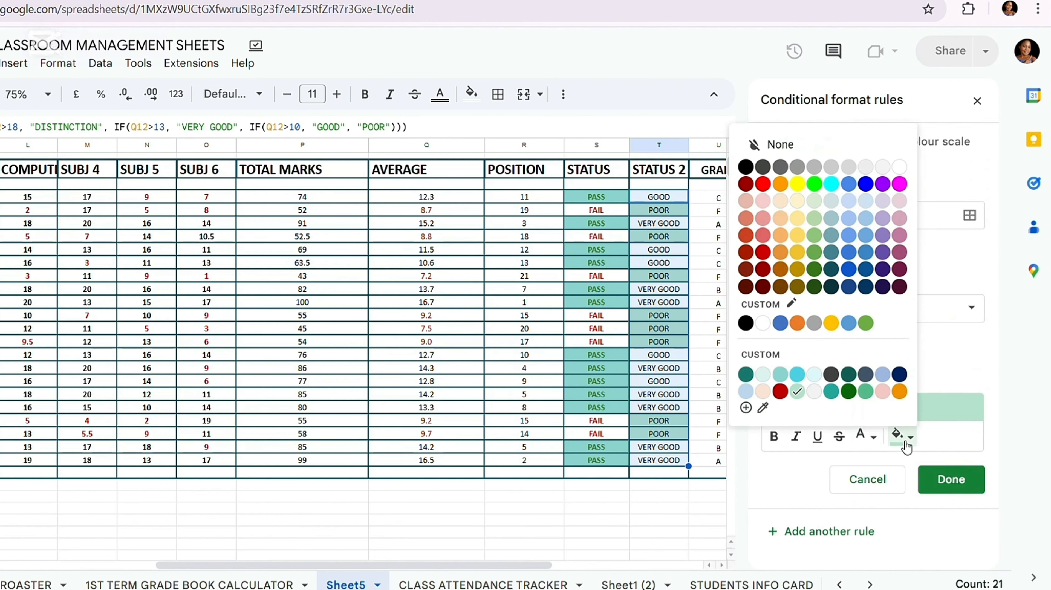
click(764, 325)
click(899, 434)
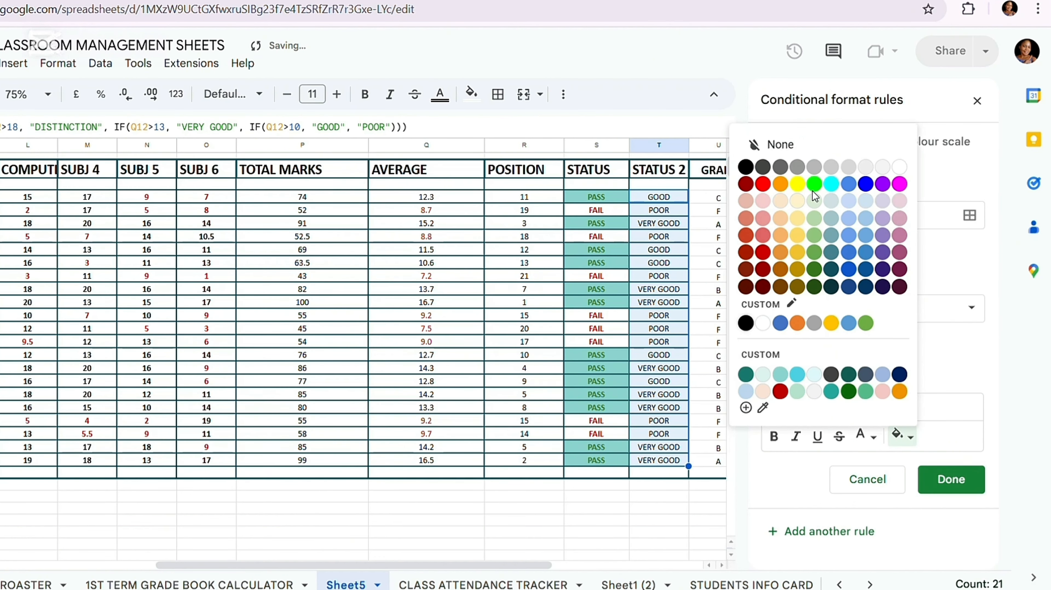
click(746, 184)
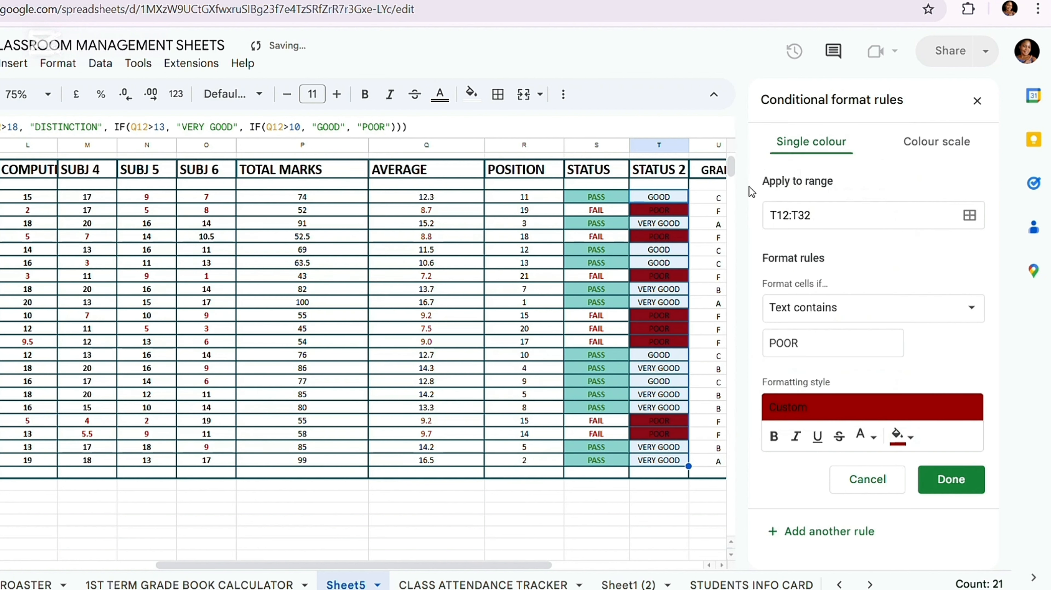
click(872, 438)
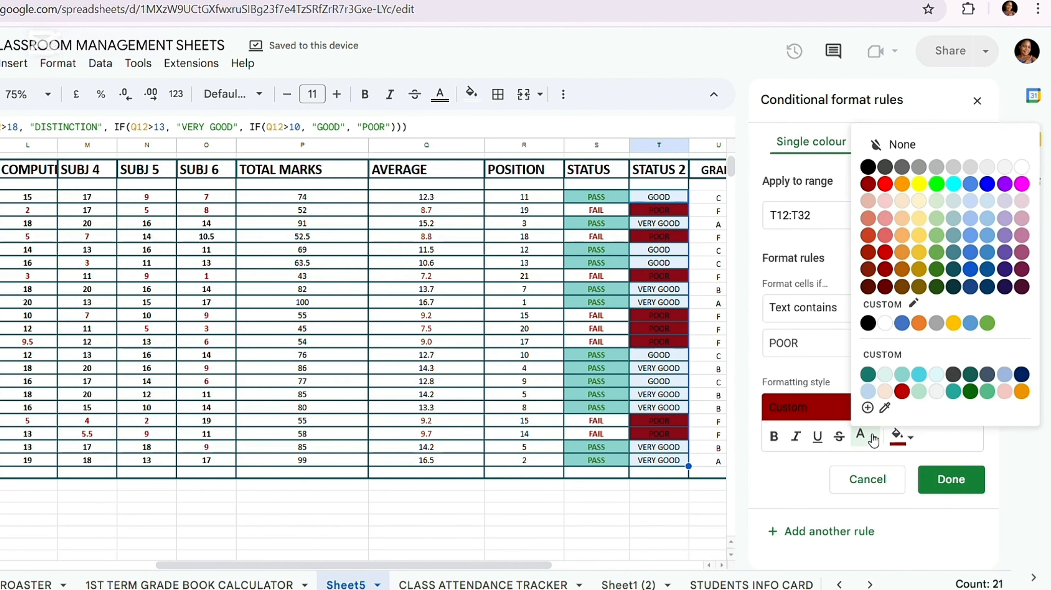
click(1022, 167)
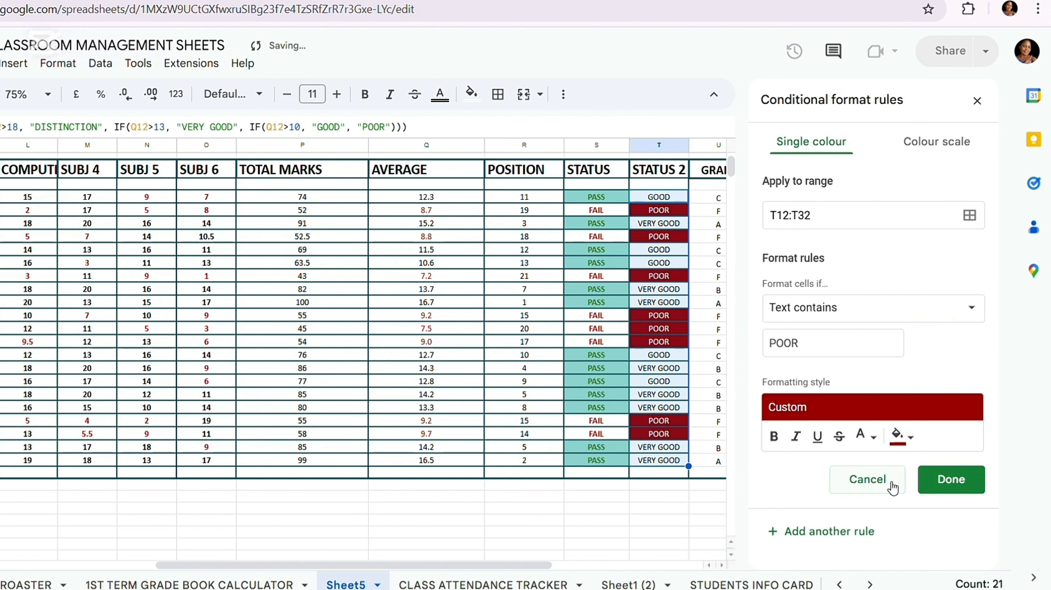
click(951, 480)
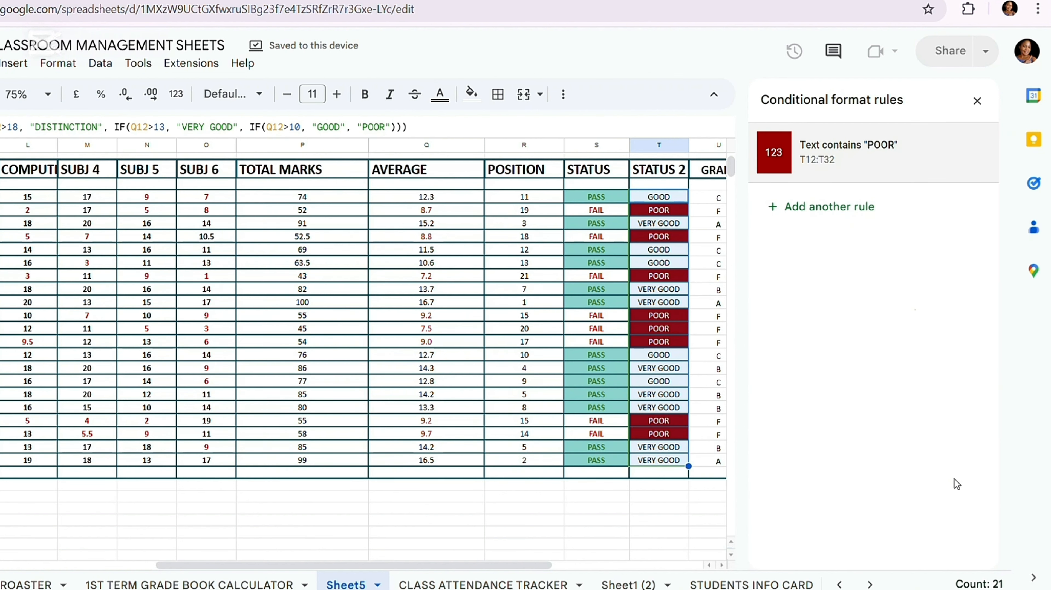
- Add another conditional formatting rule for T12:T32 that shows GOOD and VERY GOOD in bold bright green text
click(818, 207)
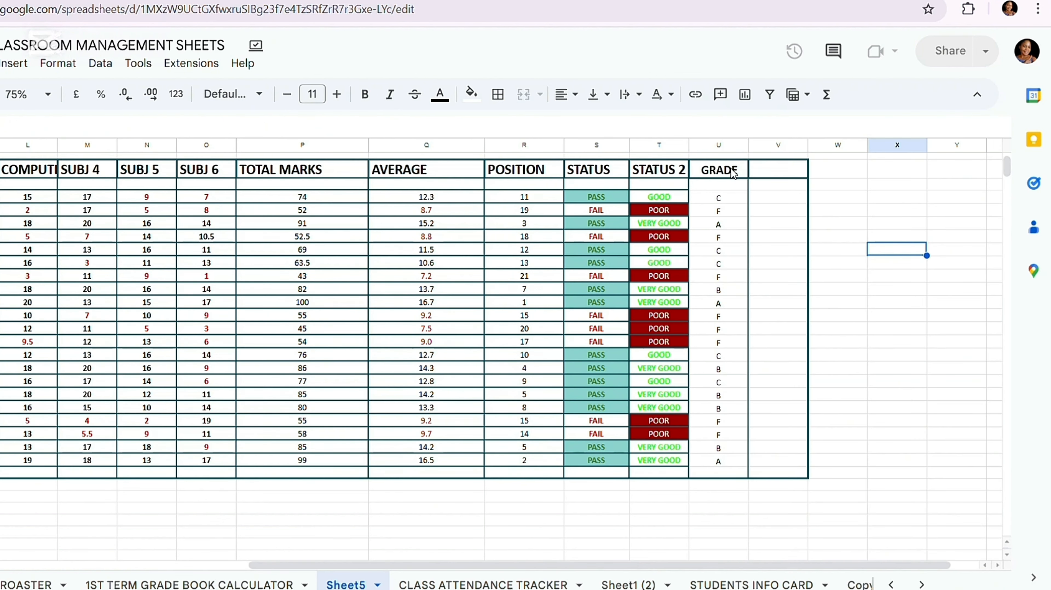
- Start a conditional formatting rule for the GRADE values in U12:U32 with the condition Text contains F
drag(716, 199, 727, 464)
click(58, 63)
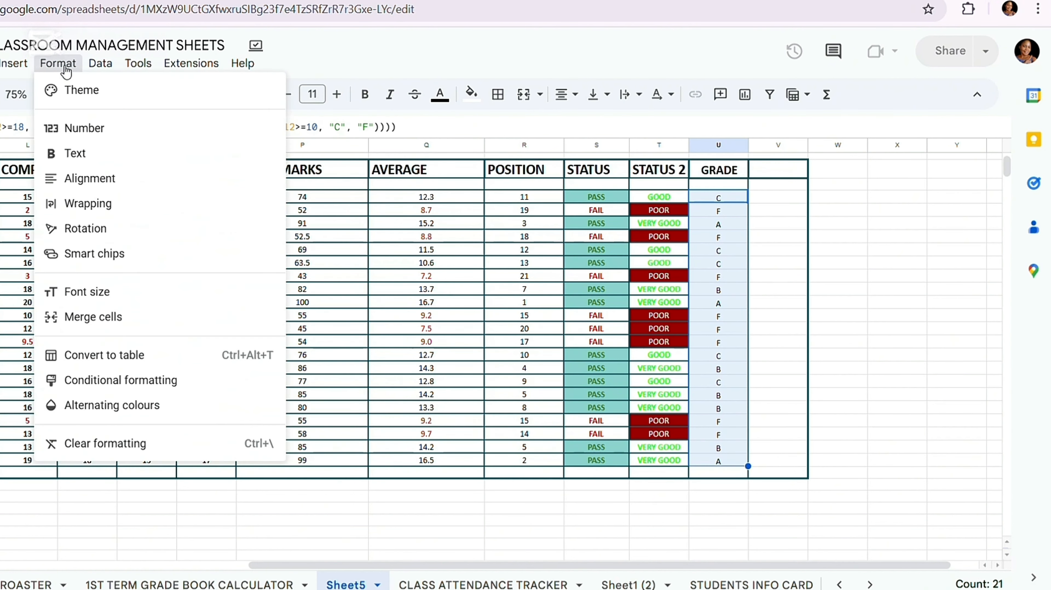
click(141, 381)
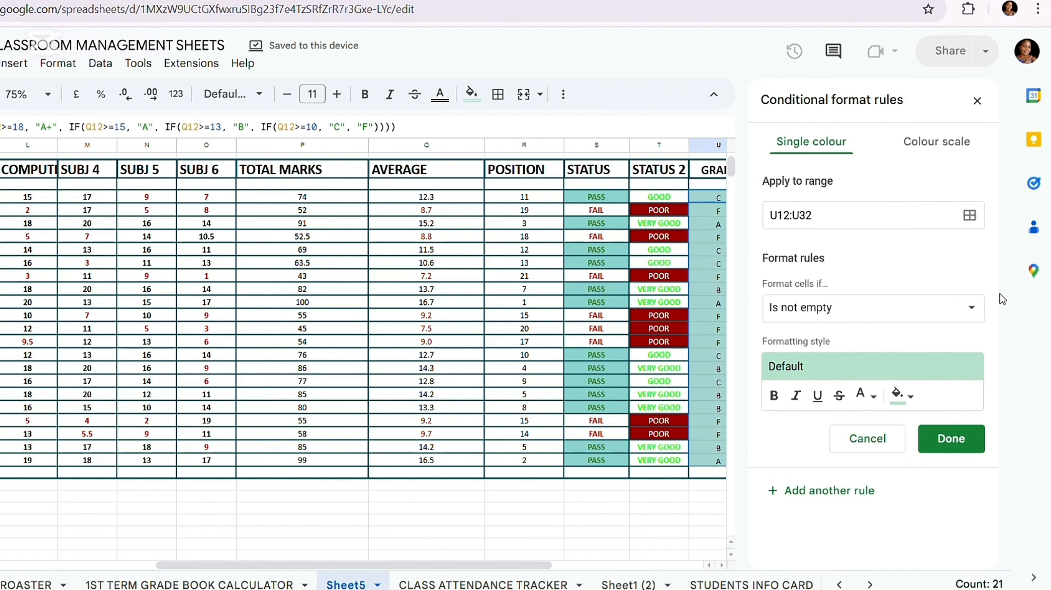
click(967, 311)
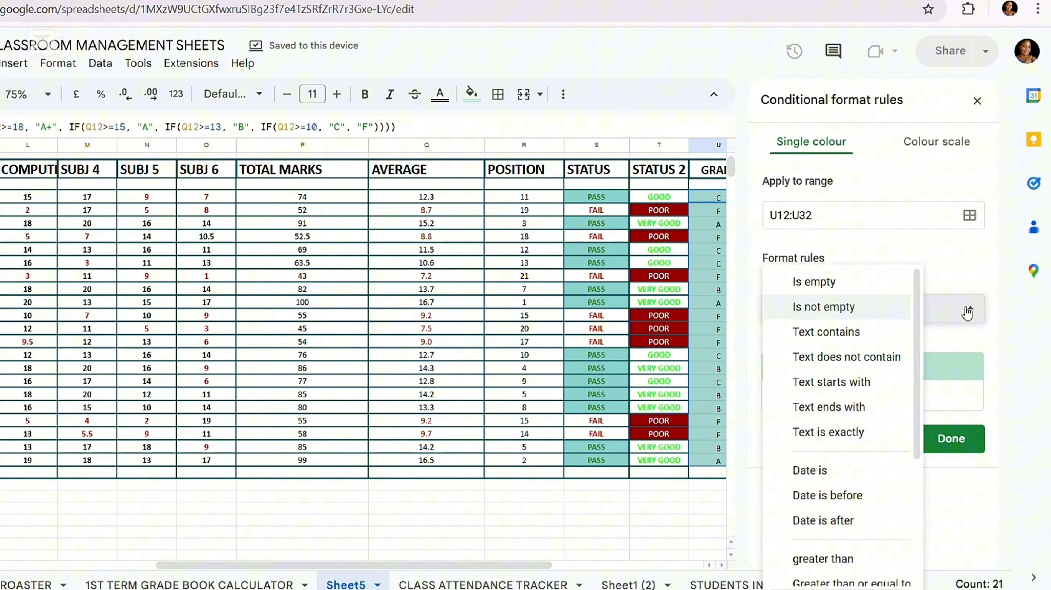
click(838, 333)
click(834, 340)
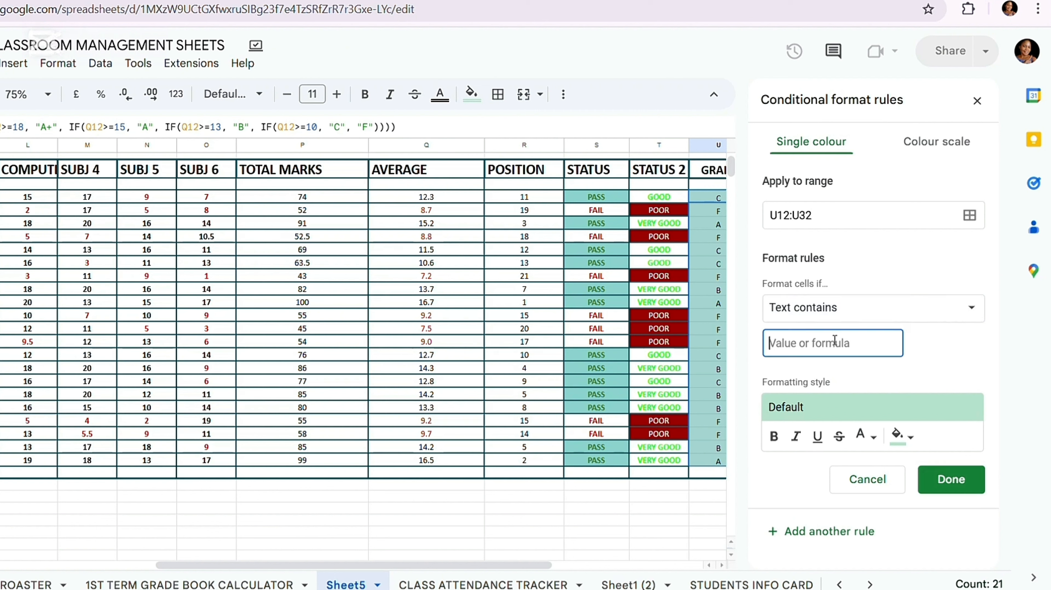
text(F)
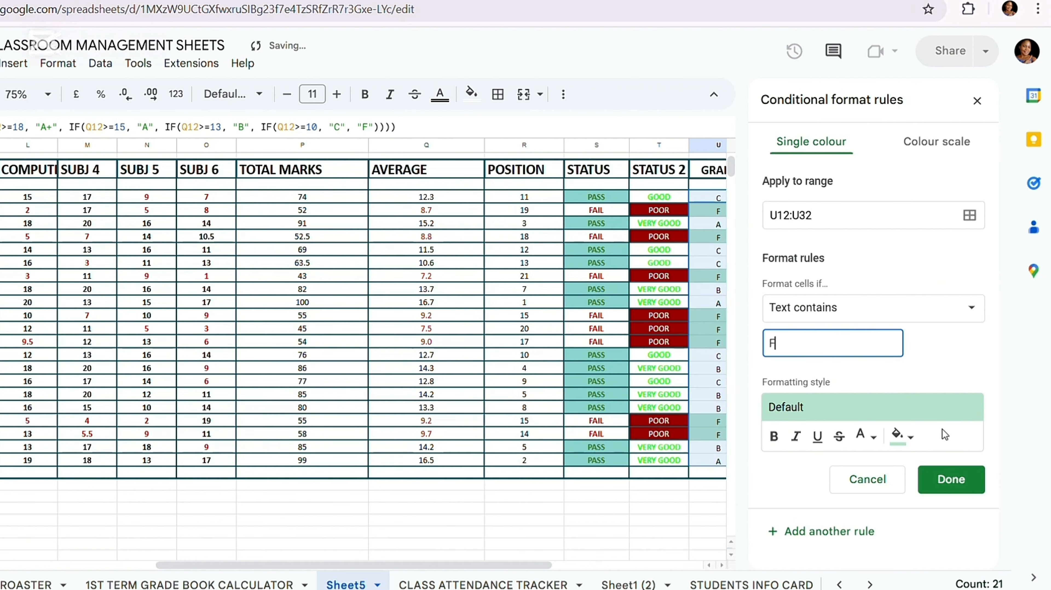
- Give the F rule bold red text and no fill, save it and close the conditional formatting settings
click(873, 438)
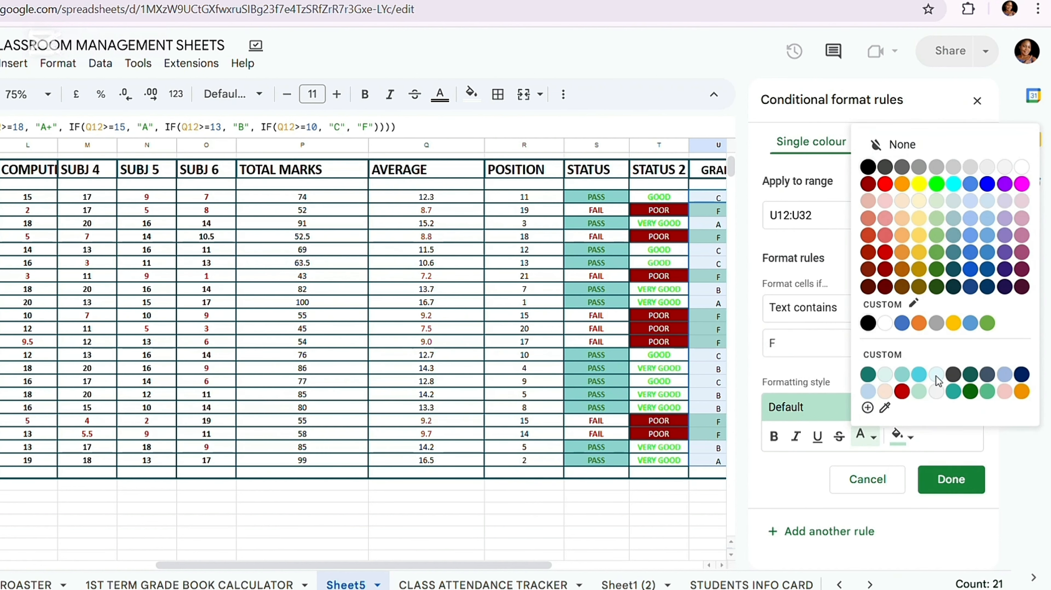
click(886, 185)
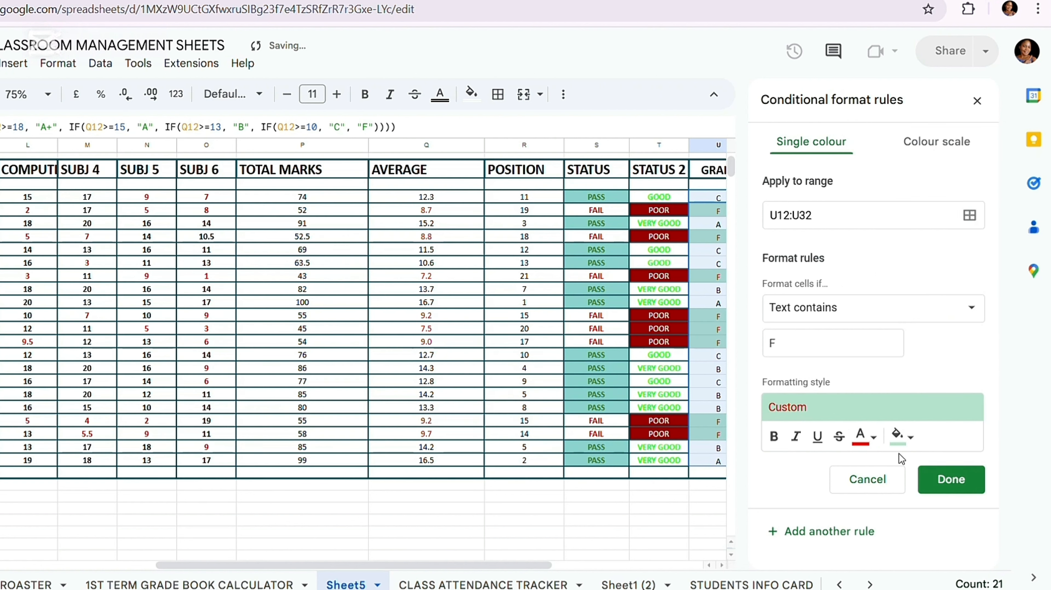
click(900, 435)
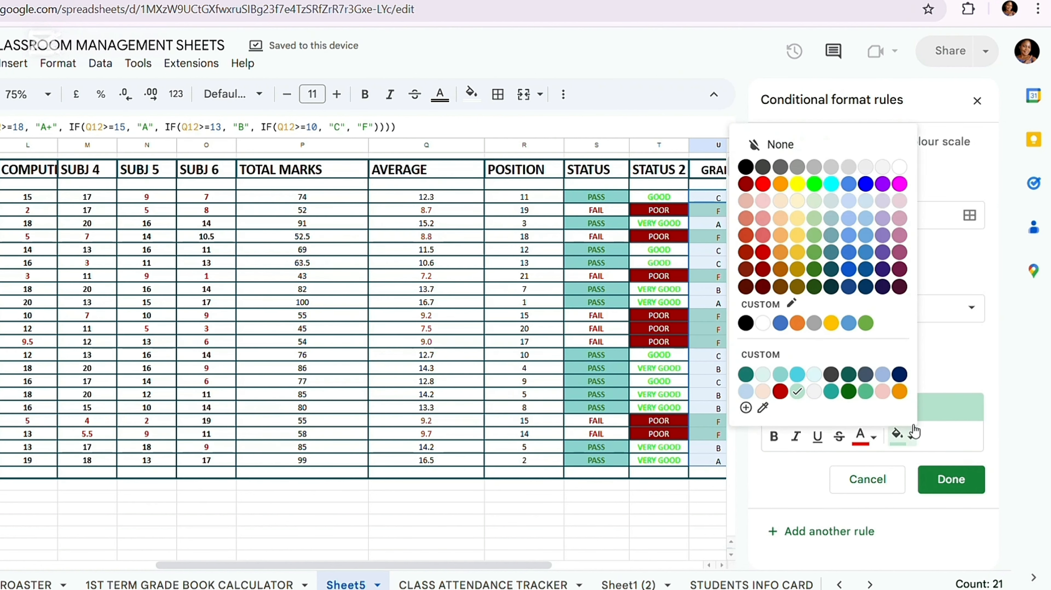
click(776, 144)
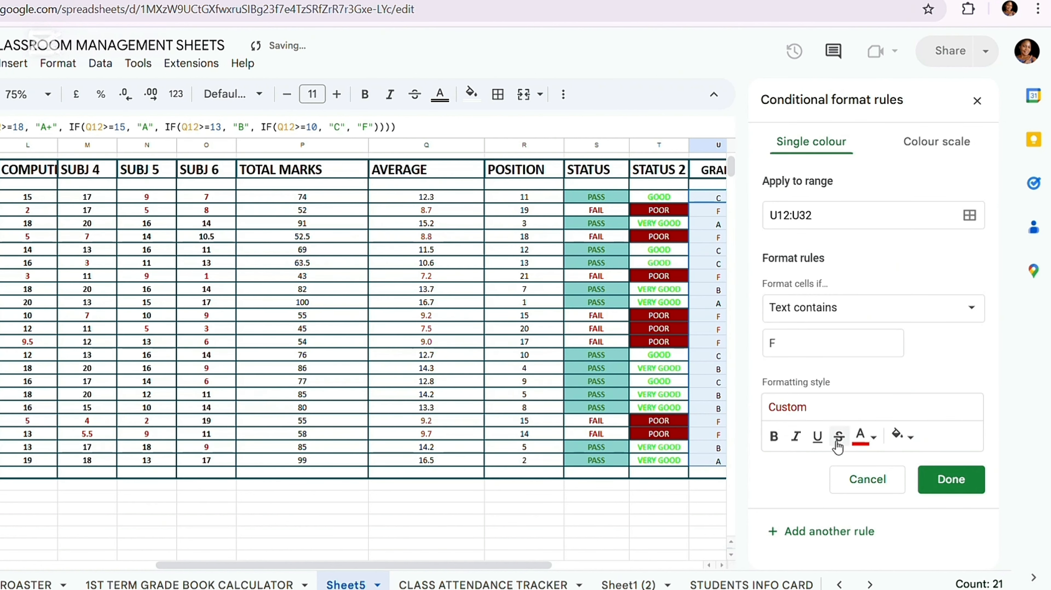
click(774, 437)
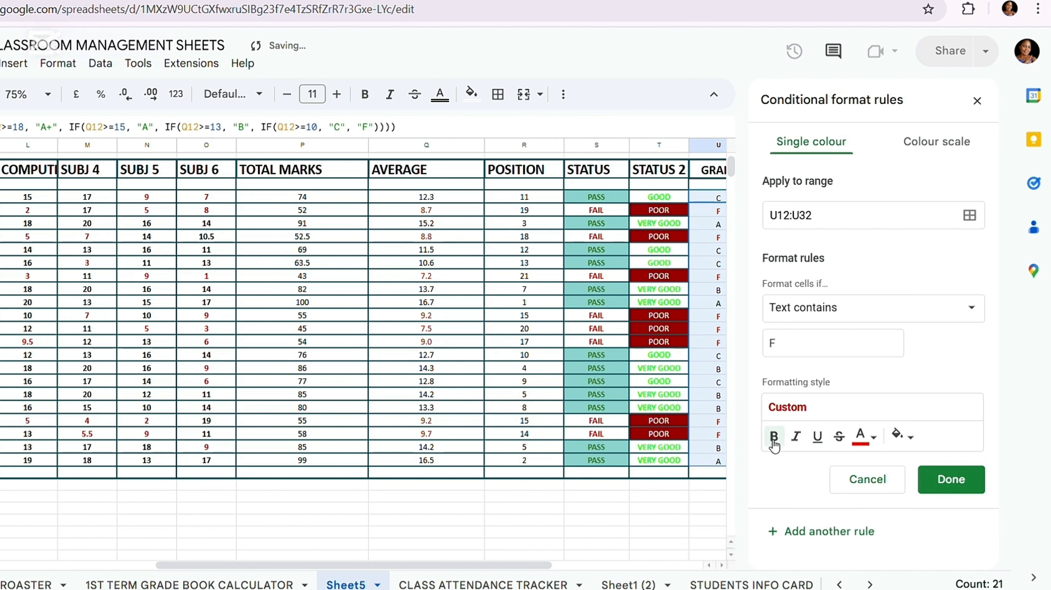
click(798, 437)
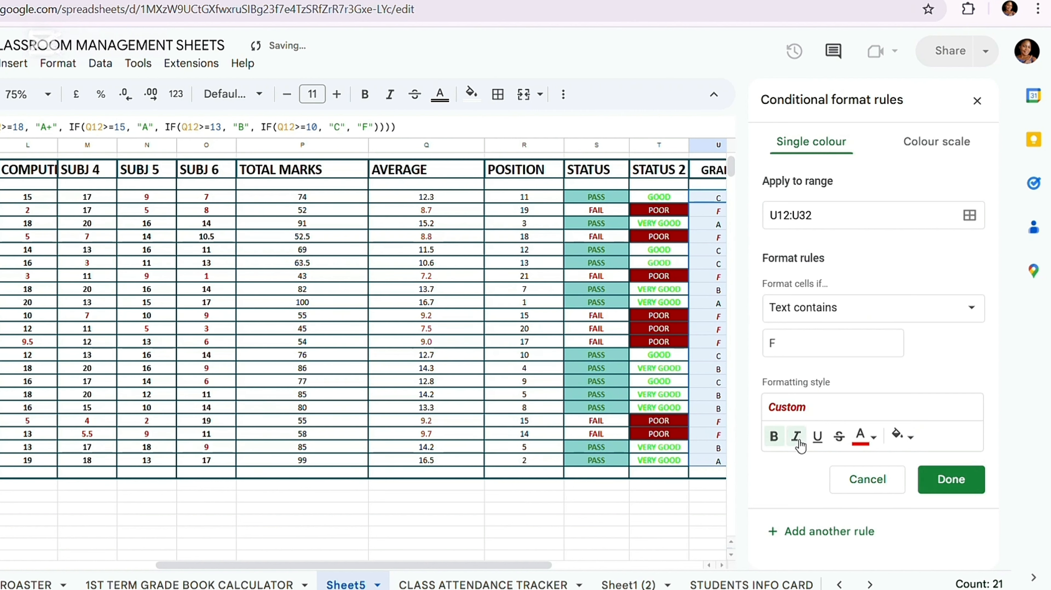
click(797, 437)
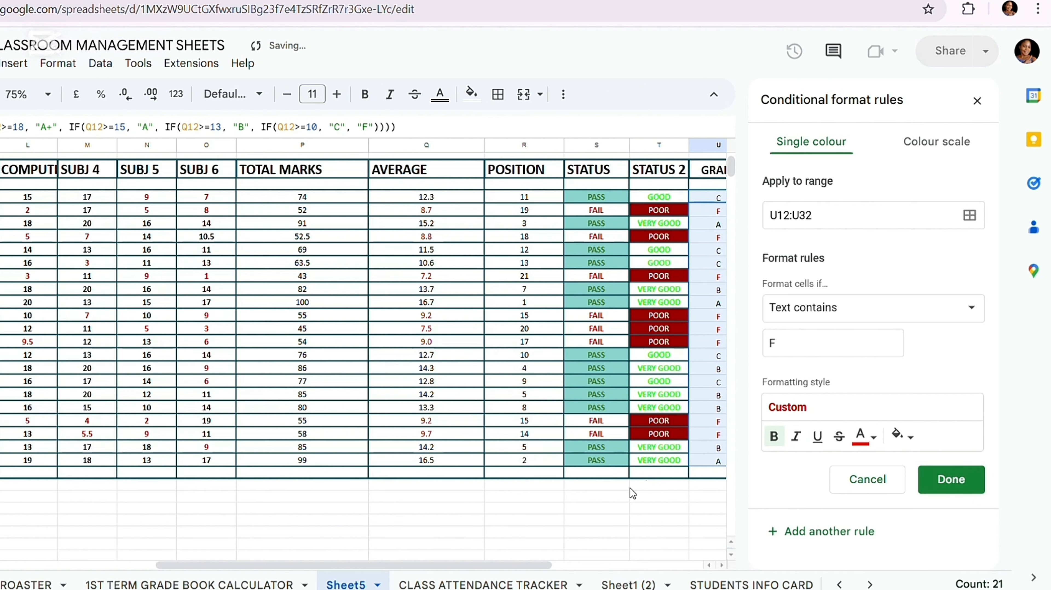
drag(533, 565, 609, 565)
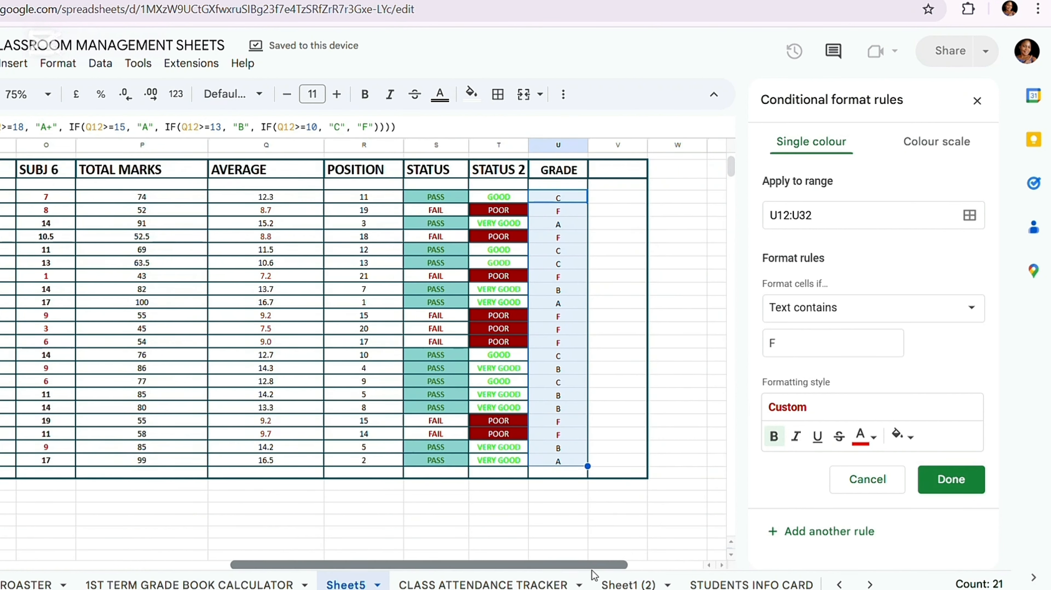
click(978, 491)
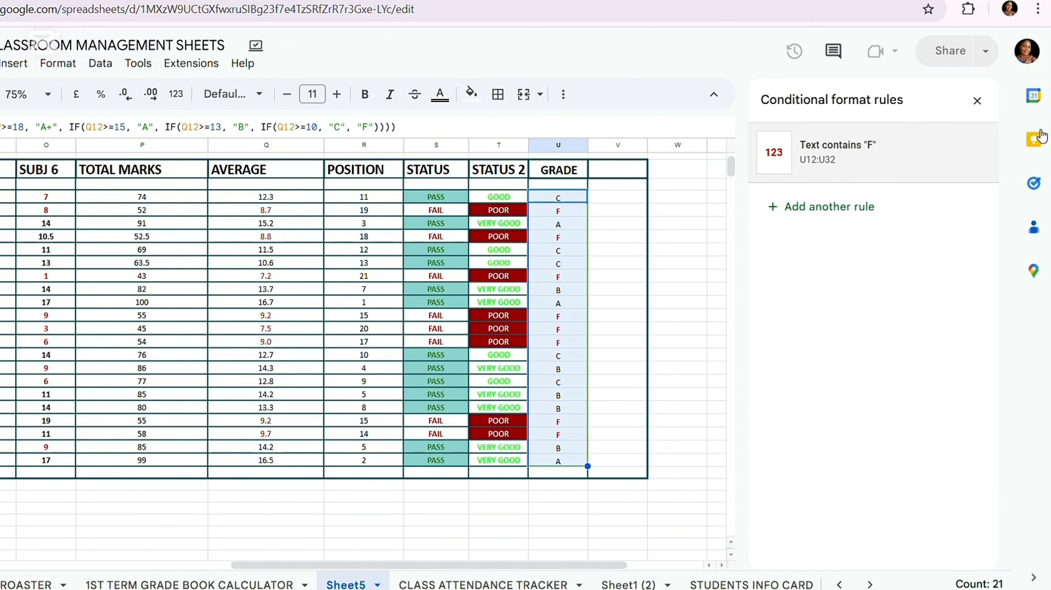
click(977, 100)
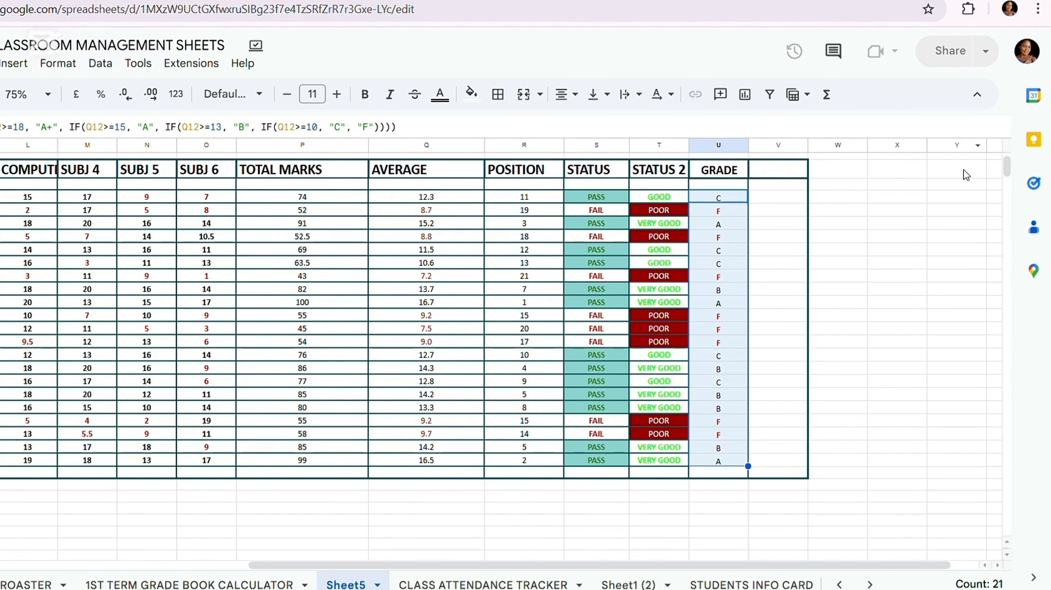
click(946, 277)
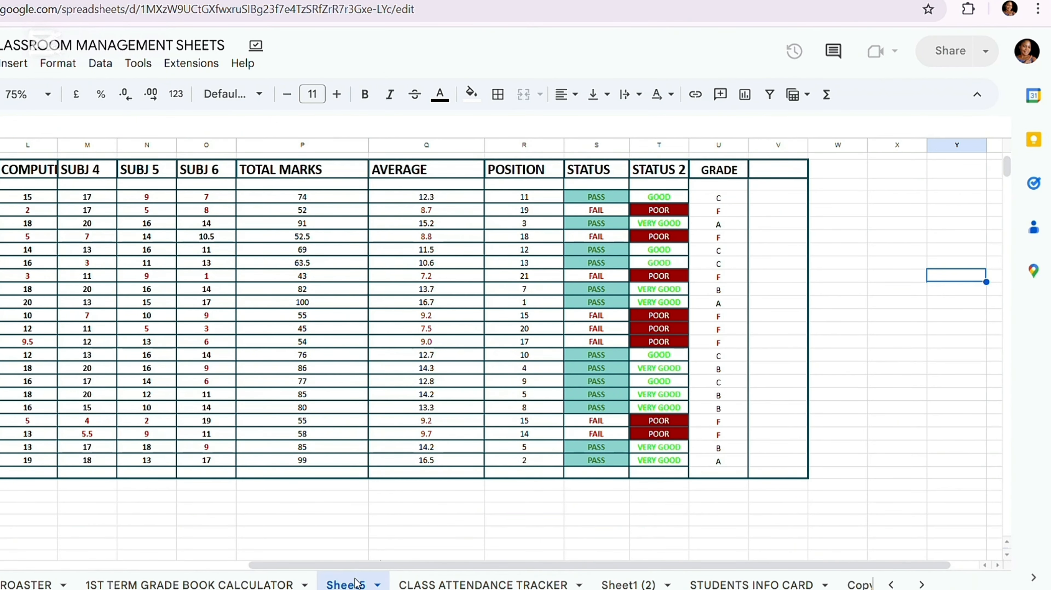
- Fill the STATUS column formulas four rows below the grade table, and undo the fill
drag(397, 569, 231, 567)
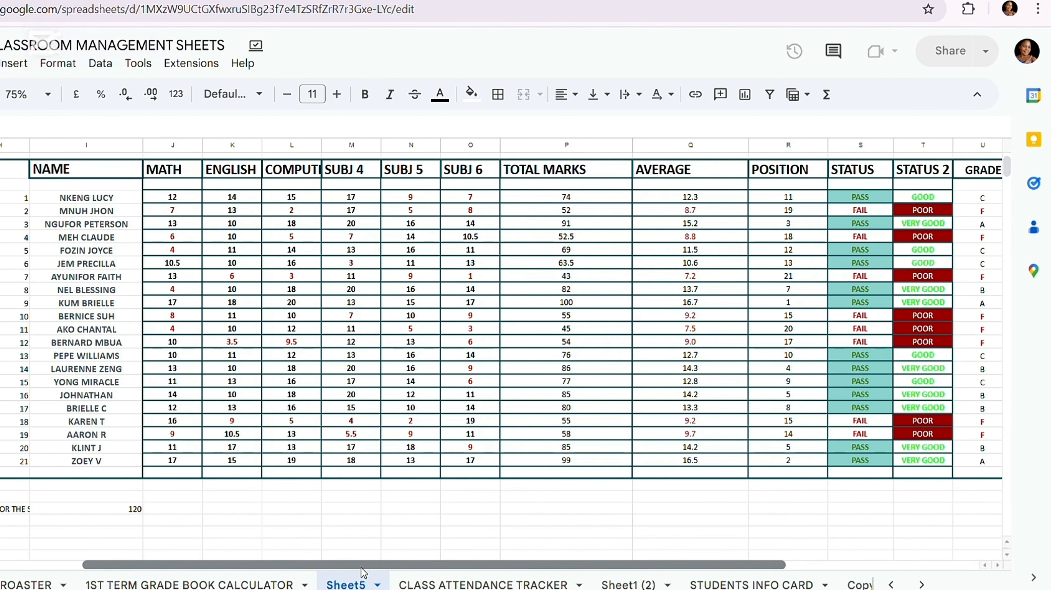
drag(356, 565, 507, 565)
click(588, 193)
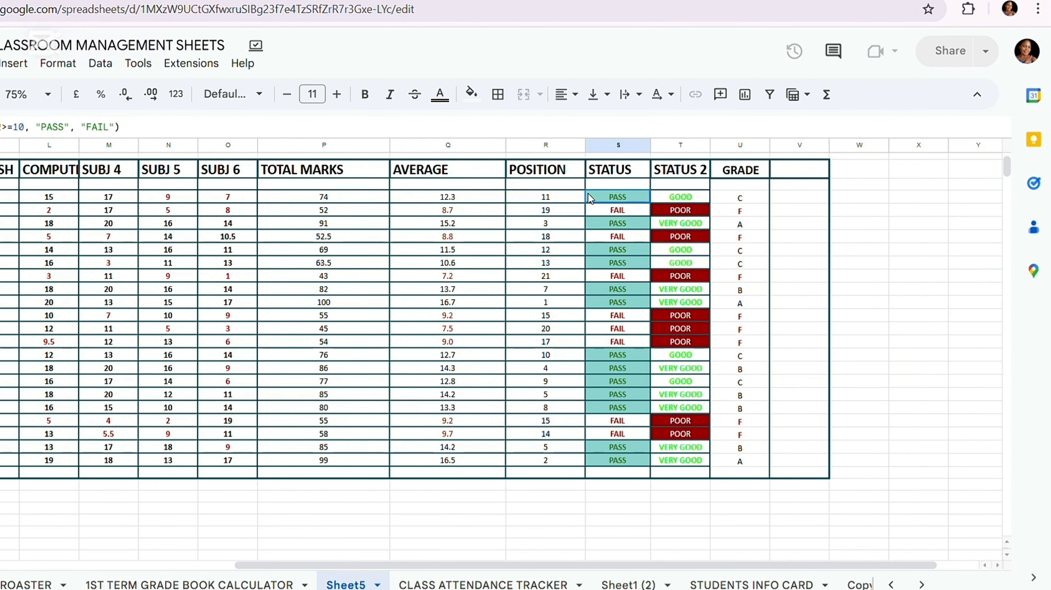
drag(588, 193, 650, 482)
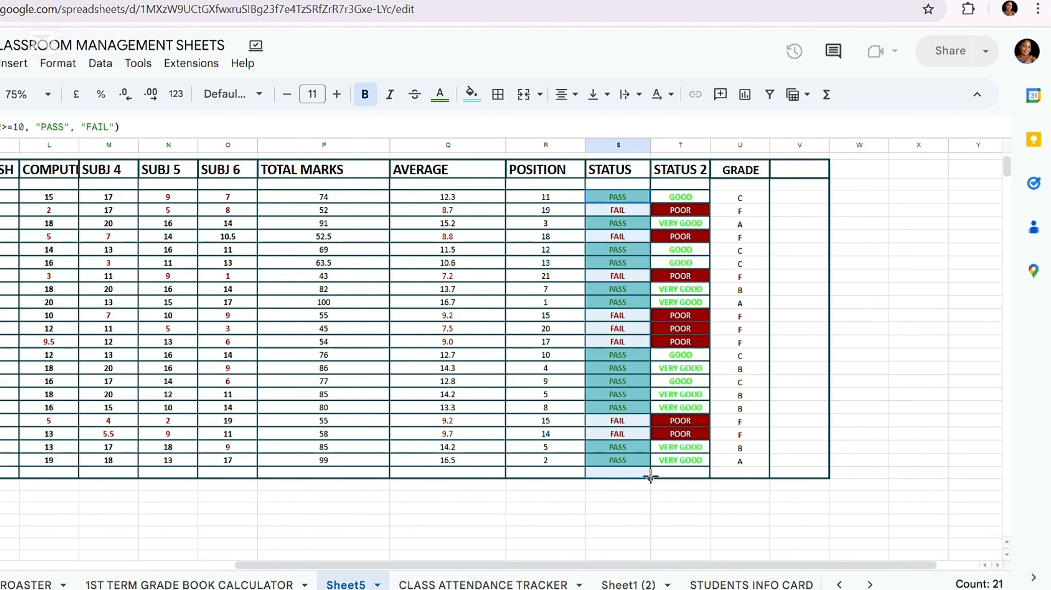
drag(650, 478, 650, 524)
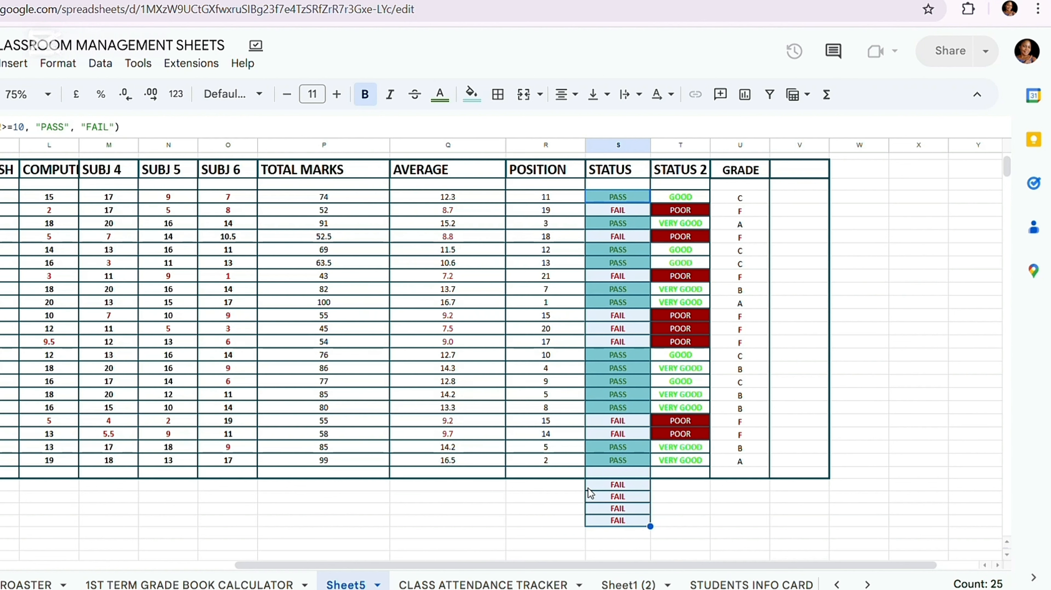
key(ctrl+z)
click(953, 331)
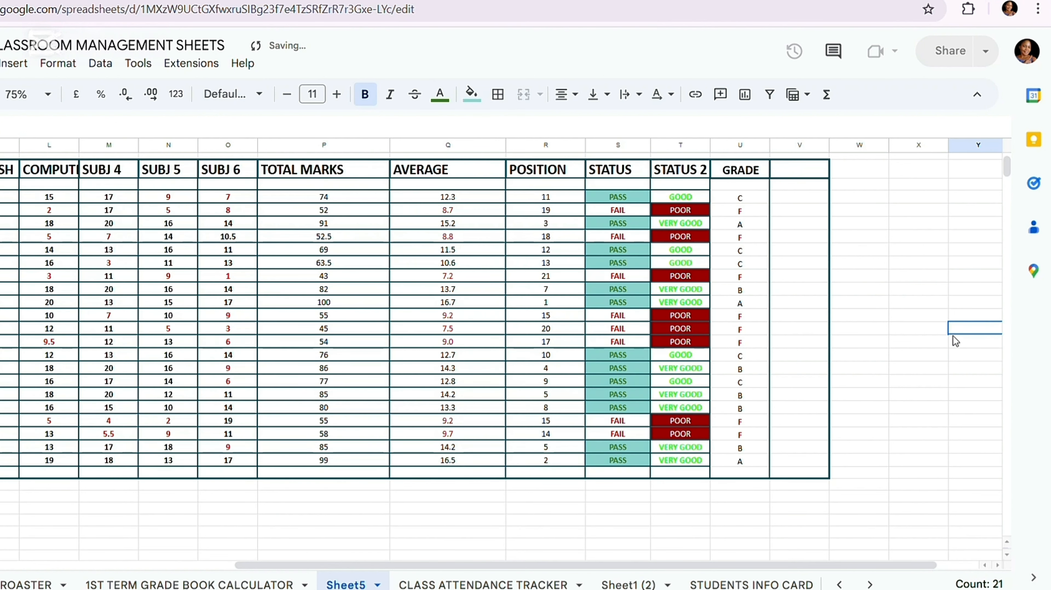
- Set the first student's marks to 17 in SUBJ 6, 19 in SUBJ 5 and 20 in the computer subject column
drag(525, 565, 422, 565)
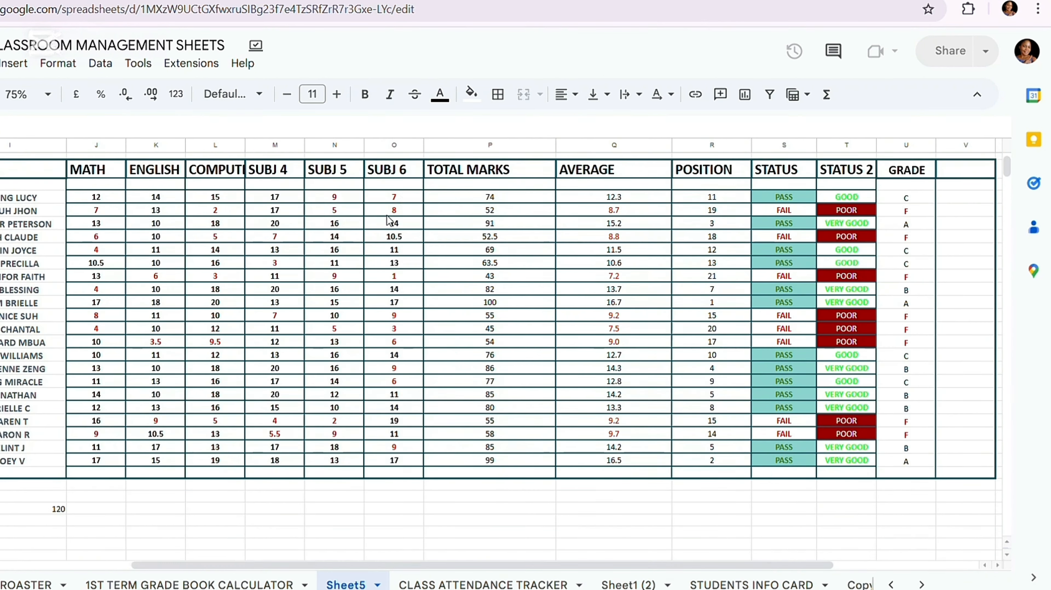
click(394, 197)
text(17)
click(354, 202)
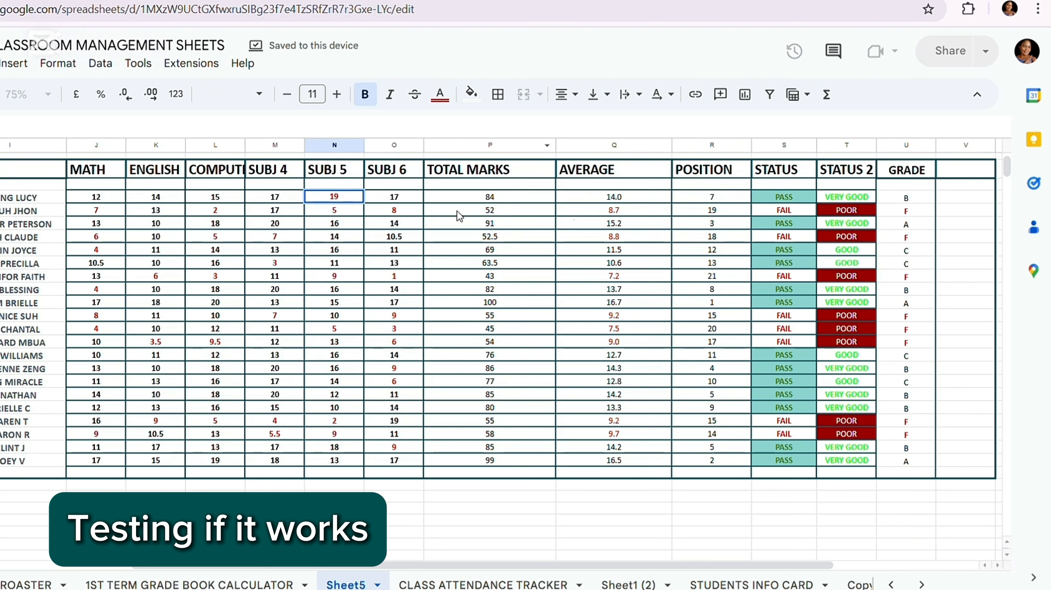
text(19)
key(Return)
click(215, 197)
text(20)
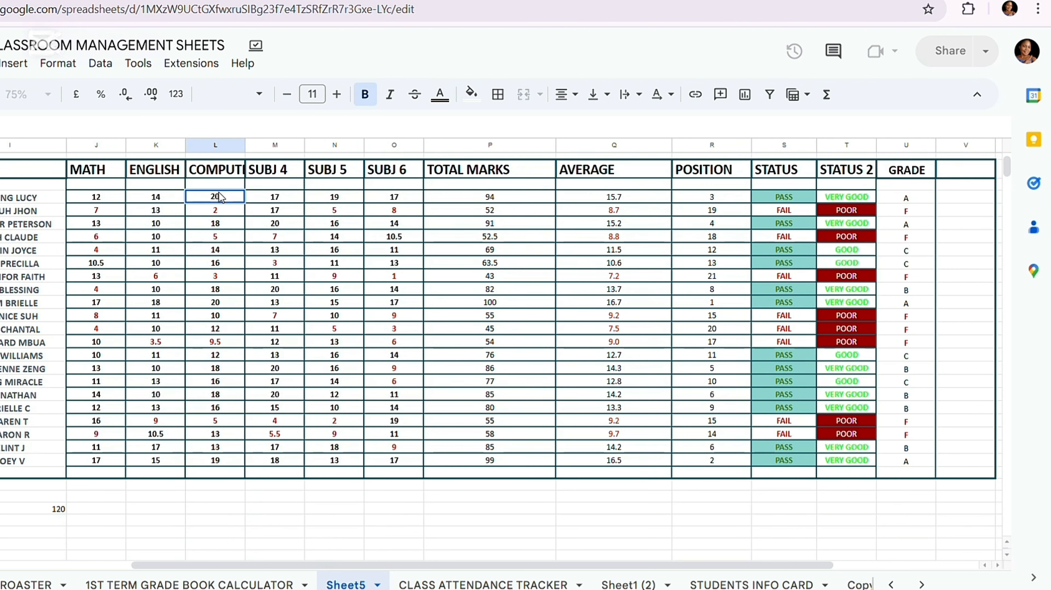
- Set the first student's MATH and ENGLISH marks to 20 each
click(104, 196)
text(20)
key(Return)
click(150, 197)
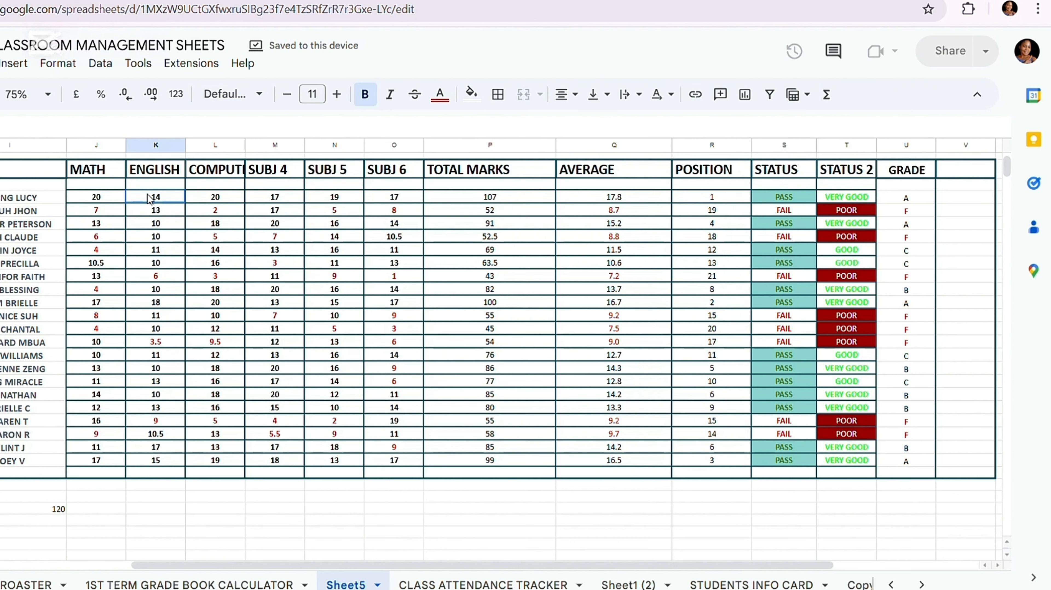
text(20)
key(Return)
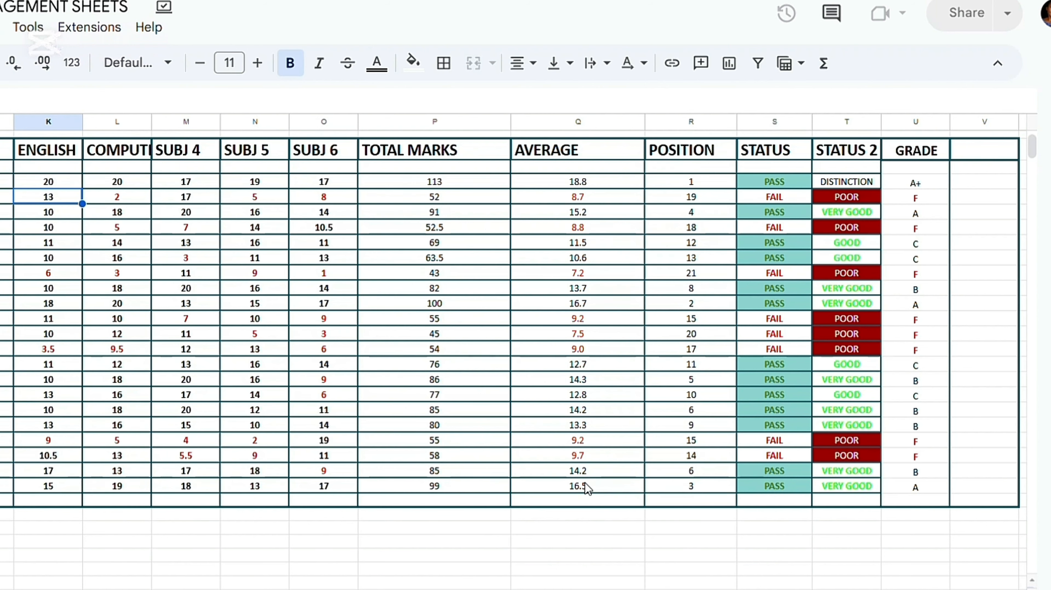
- Select the whole grade table, H10:V33, and open the alternating colours settings for it
drag(1007, 171, 989, 172)
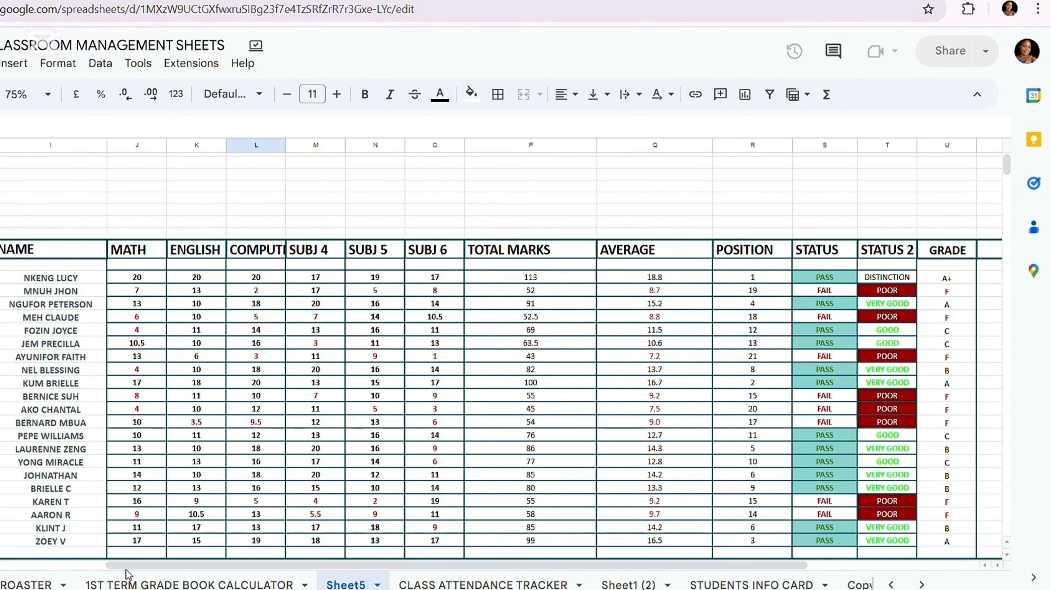
drag(130, 568, 138, 570)
drag(0, 250, 782, 331)
click(175, 207)
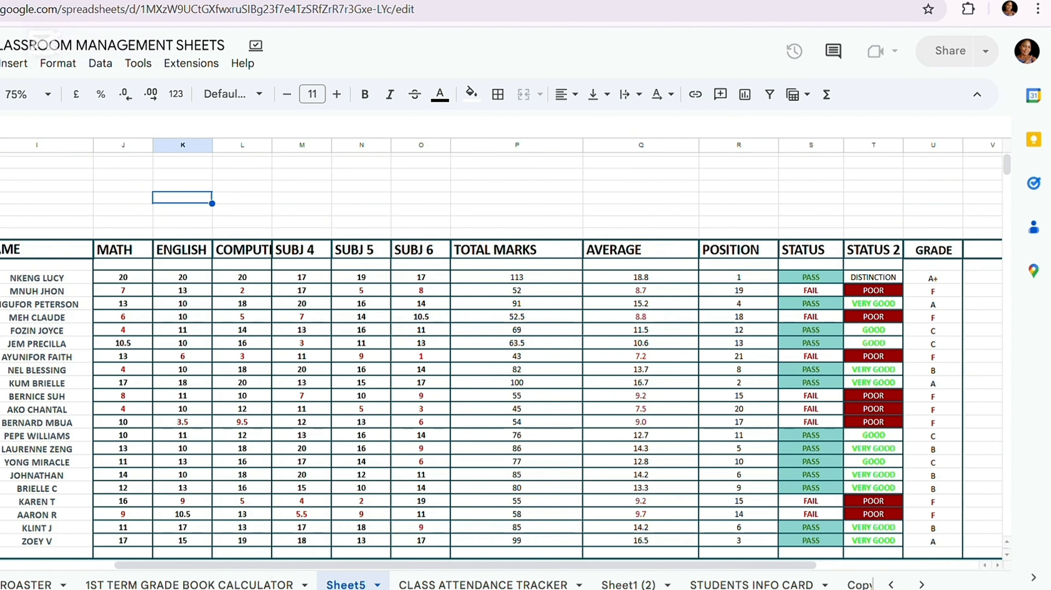
drag(42, 265, 798, 552)
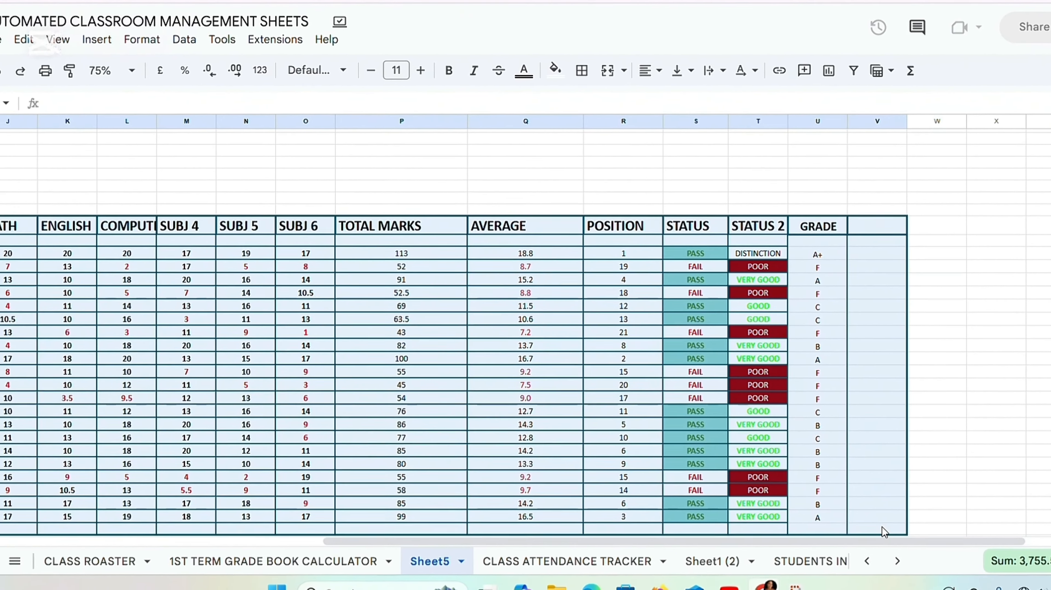
drag(882, 526, 877, 519)
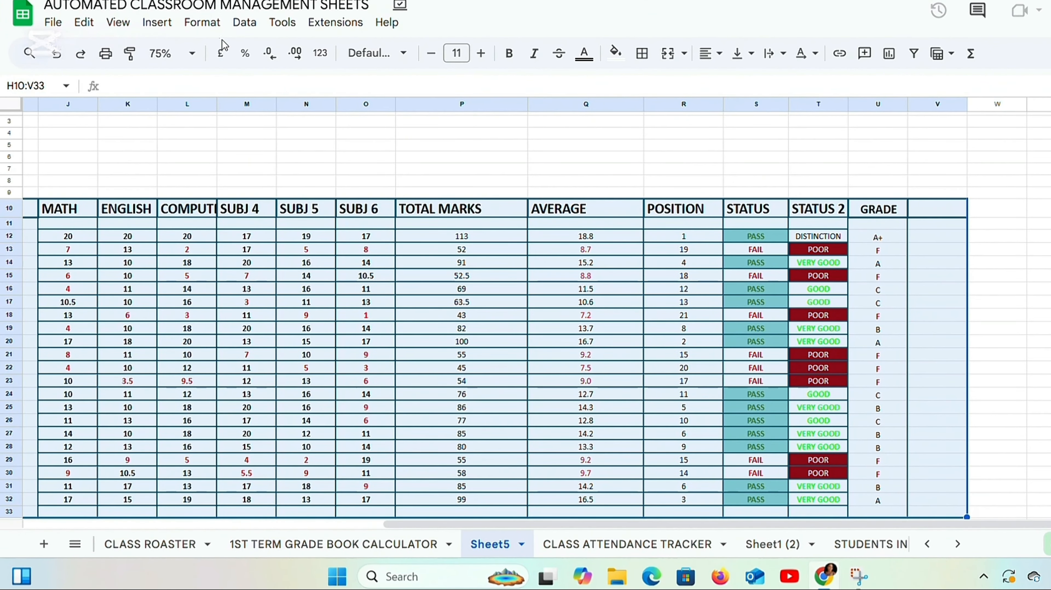
click(202, 21)
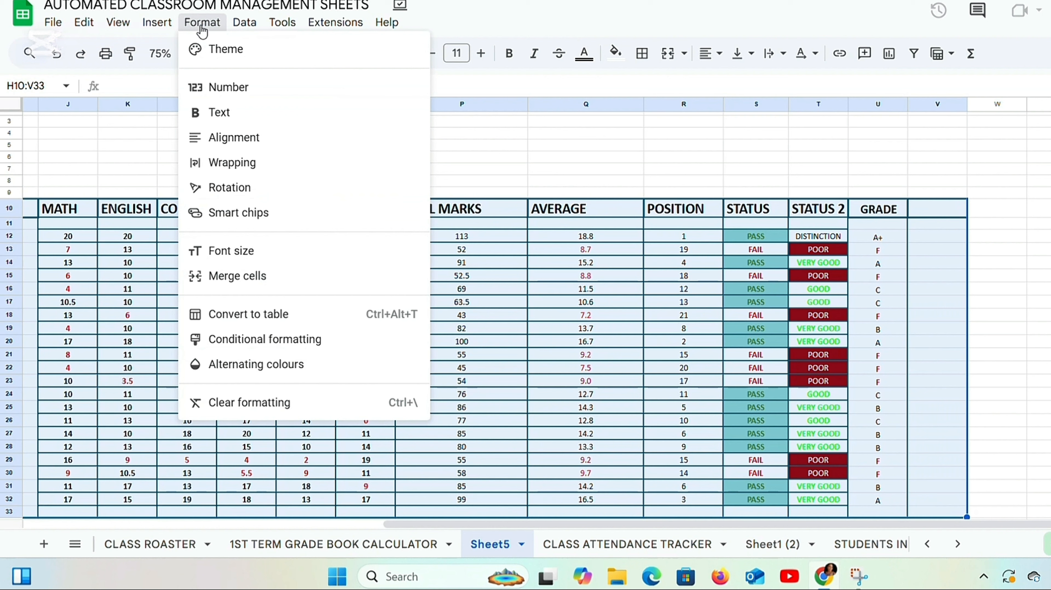
click(239, 369)
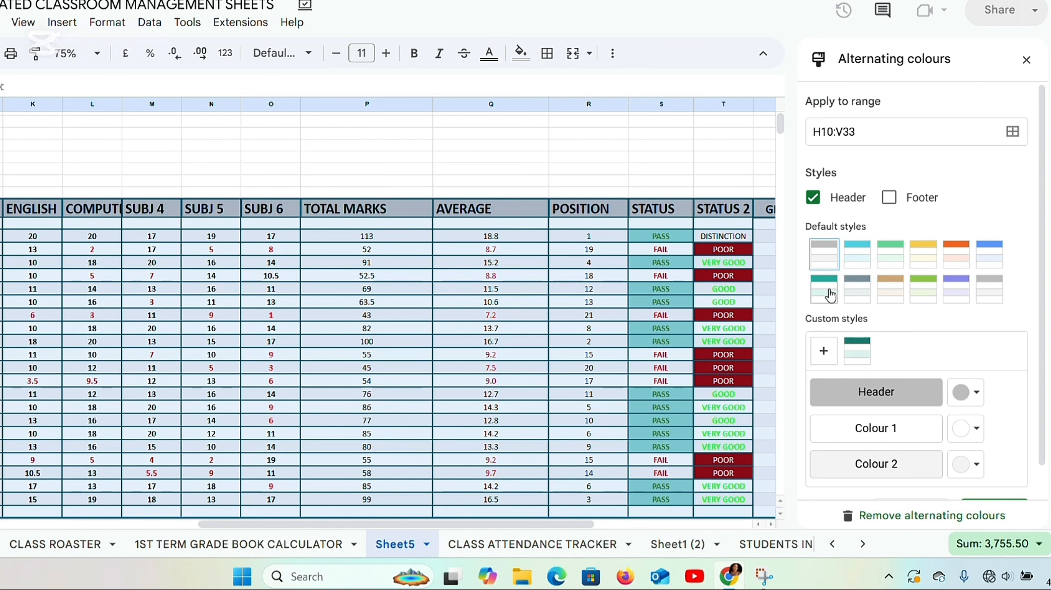
- Apply the custom teal alternating colours style to H10:V33 with a darker teal header colour
click(865, 355)
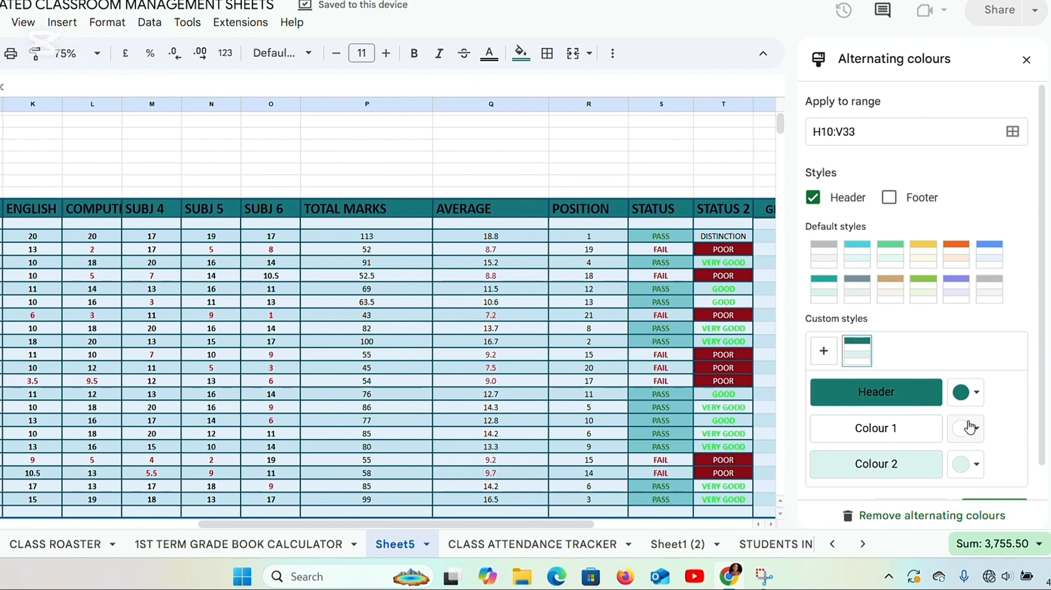
click(974, 395)
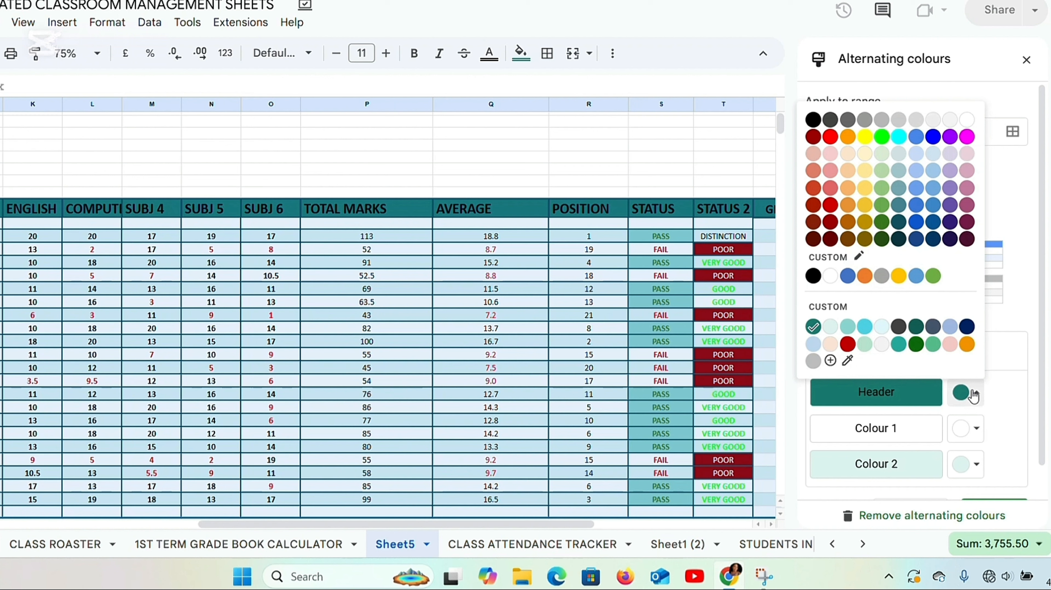
click(918, 335)
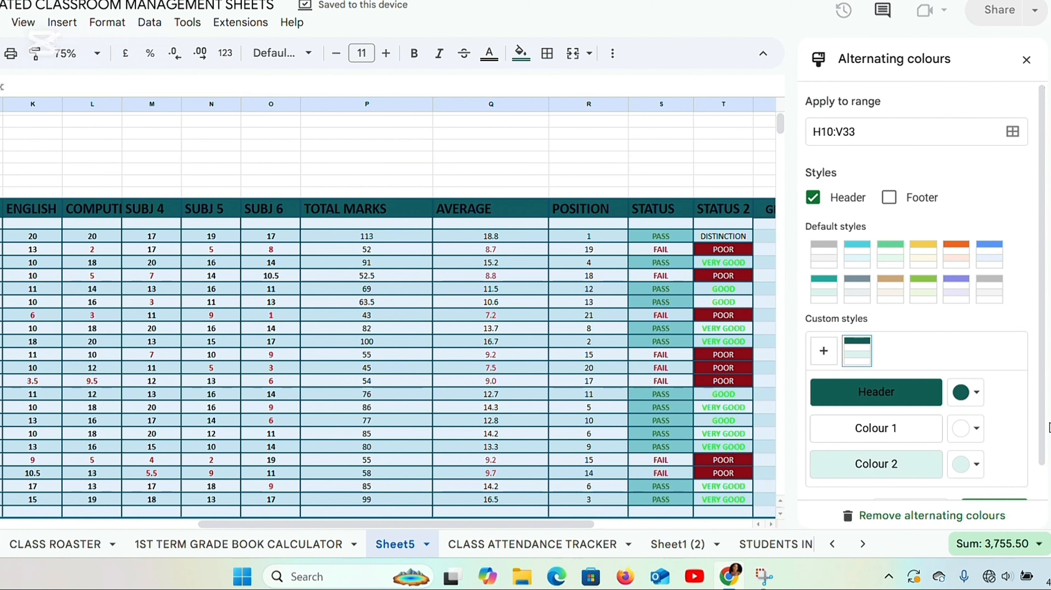
scroll(1042, 476, down, 1)
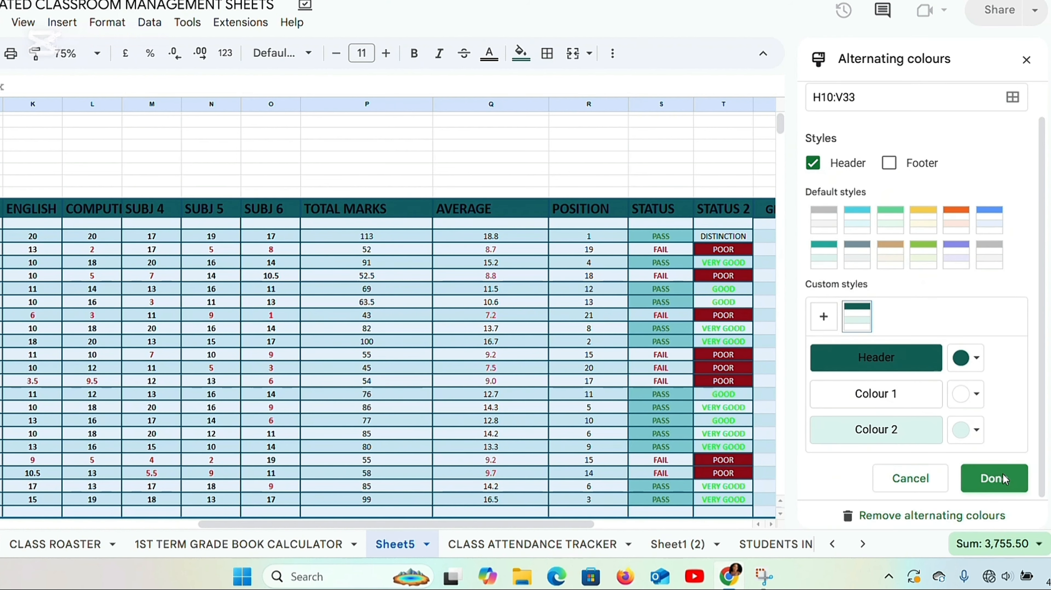
click(994, 478)
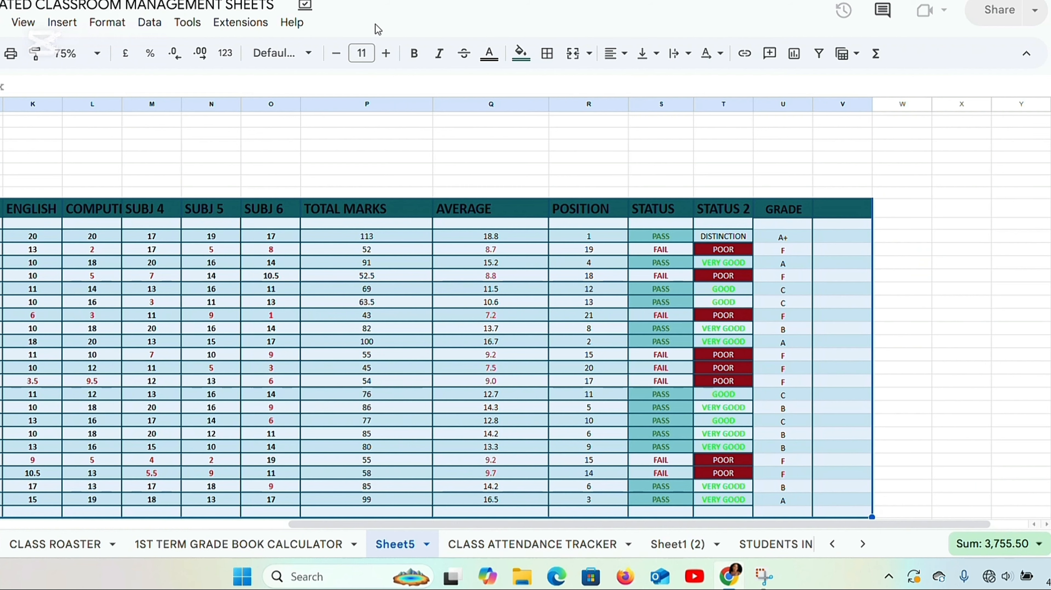
click(99, 180)
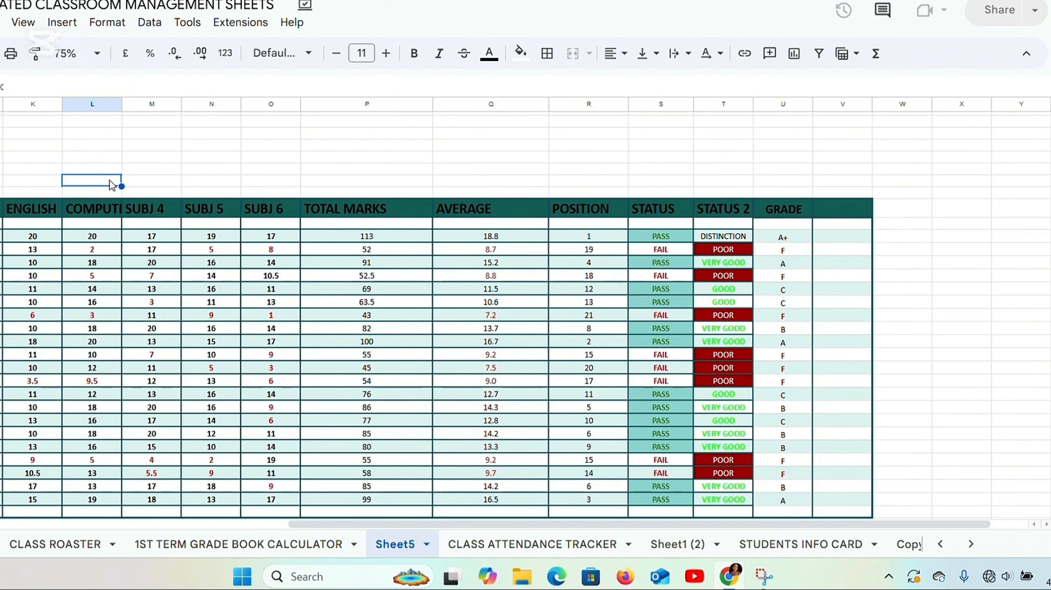
- Change the text colour of the grade table's header row, from NAME to the last column, to white
drag(361, 525, 207, 509)
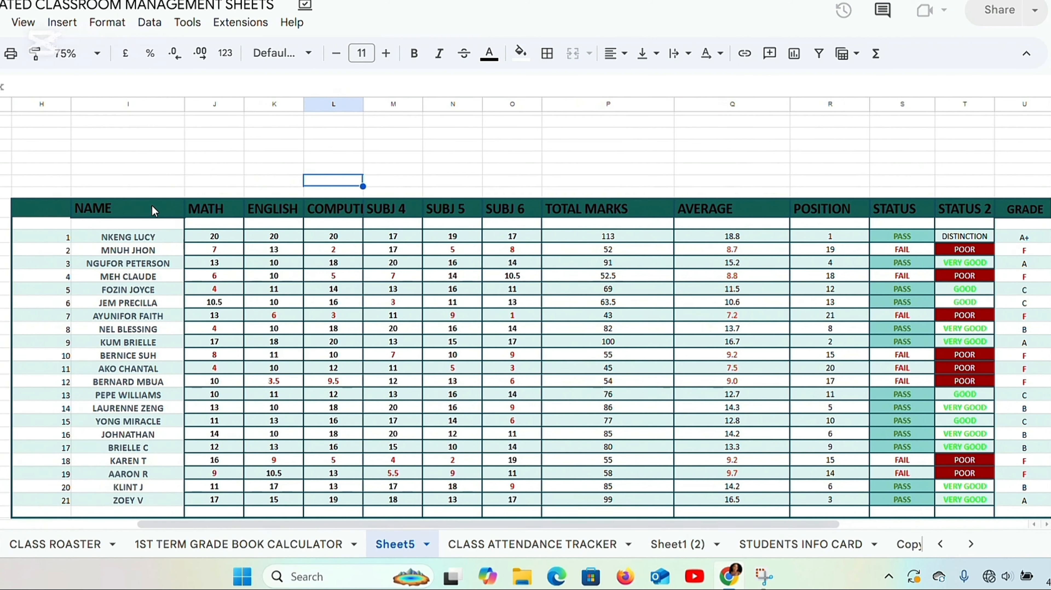
click(82, 211)
drag(79, 206, 856, 206)
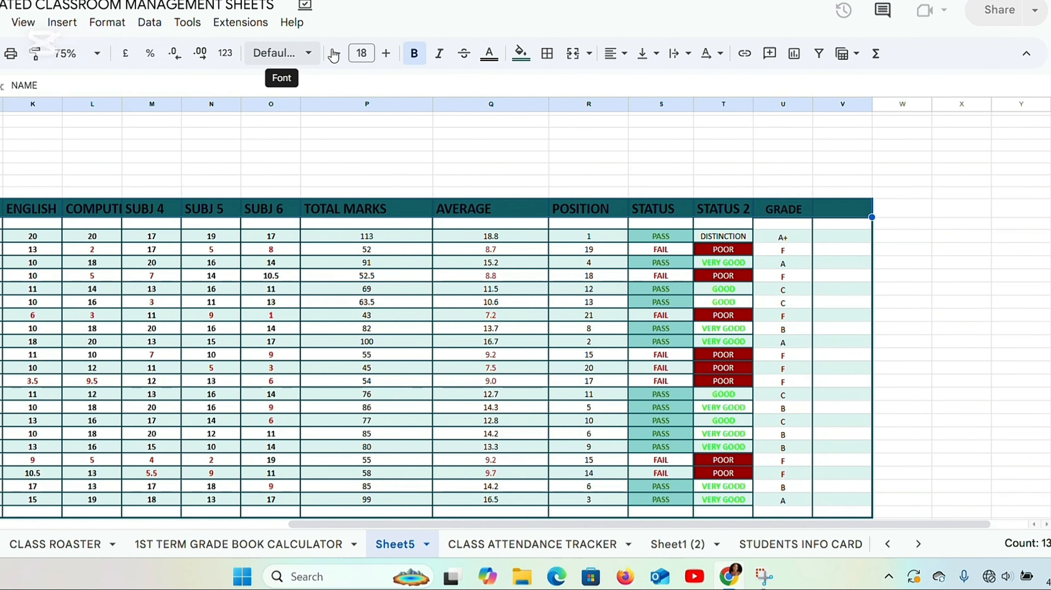
click(489, 54)
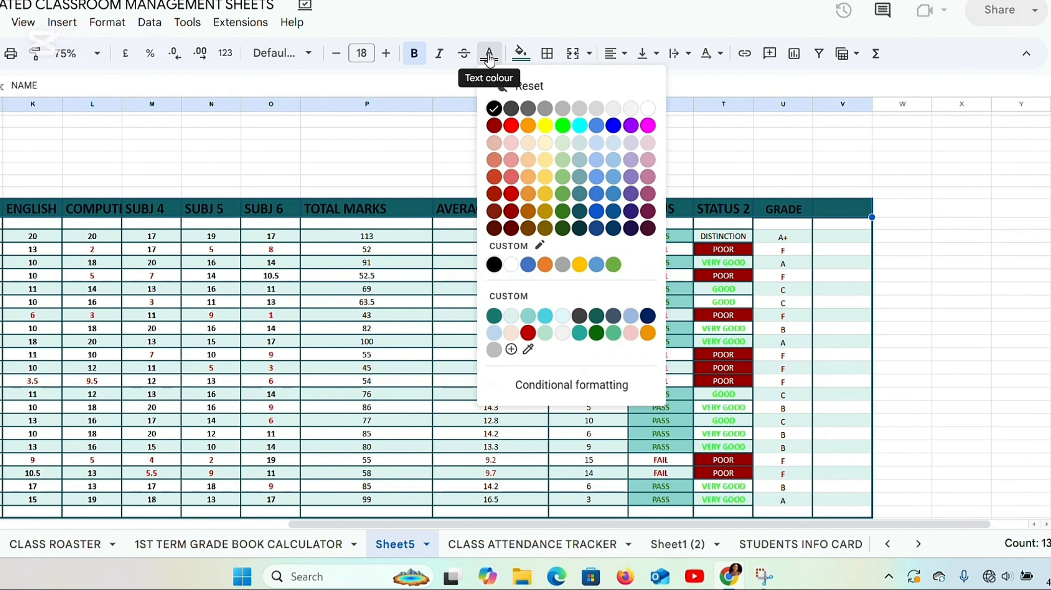
click(647, 109)
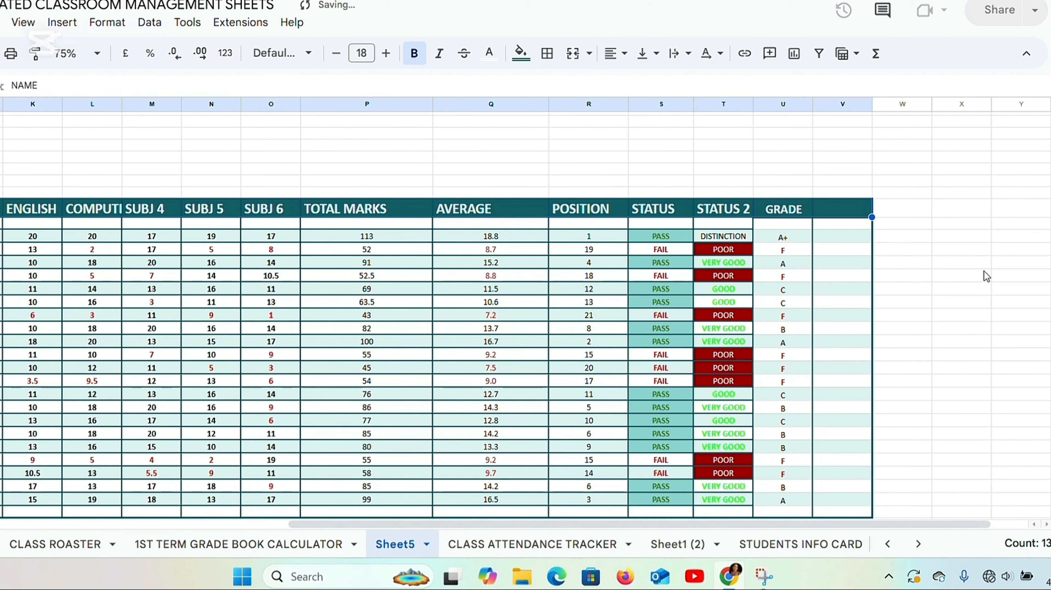
click(987, 290)
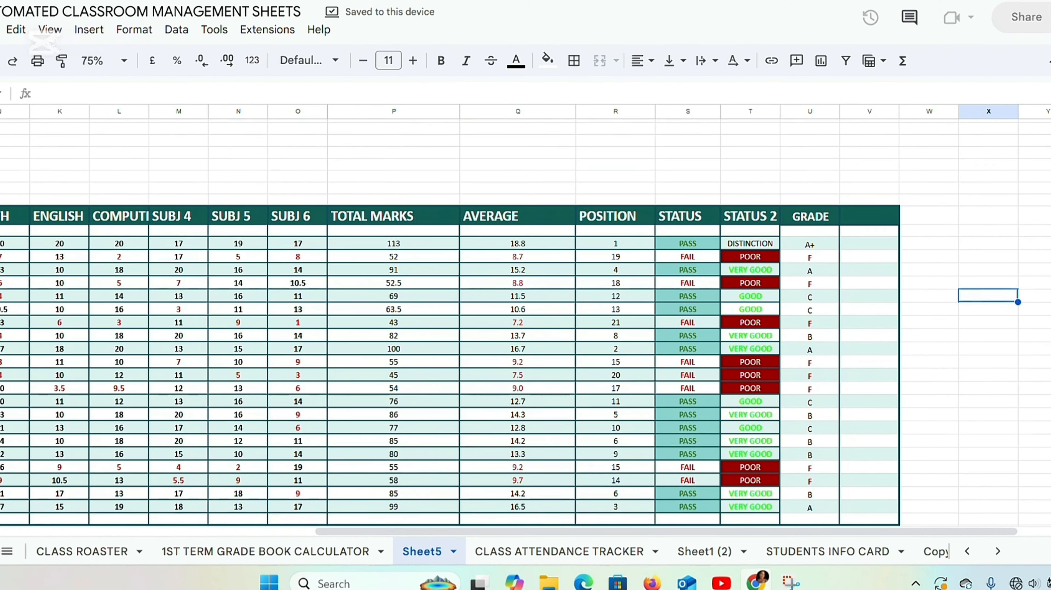
- Merge header cells H10:I10 into one cell and centre the NAME heading in it
scroll(611, 503, down, 1)
drag(604, 524, 462, 542)
drag(557, 571, 587, 564)
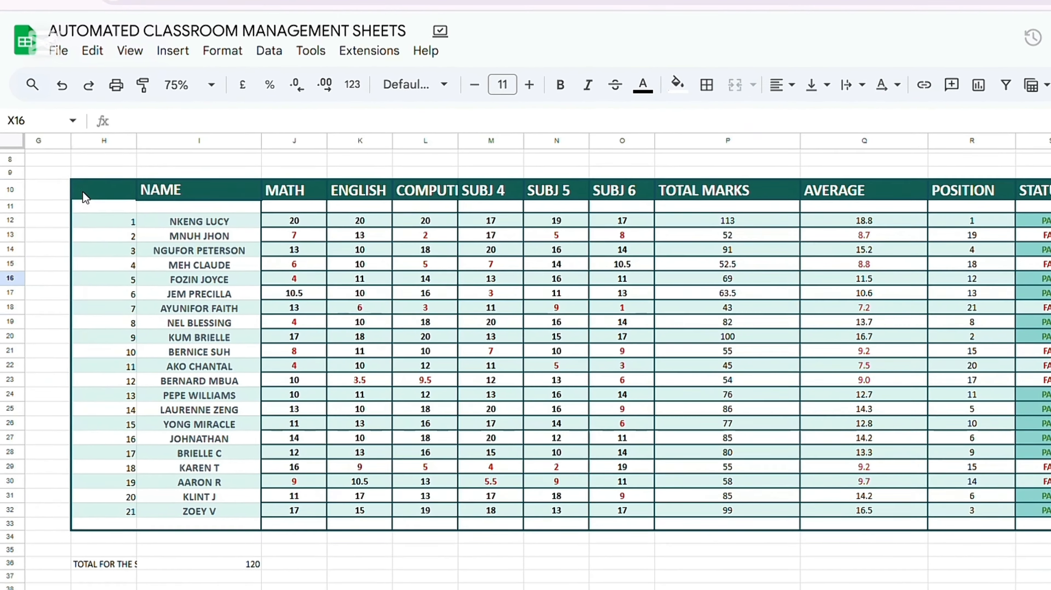
click(79, 182)
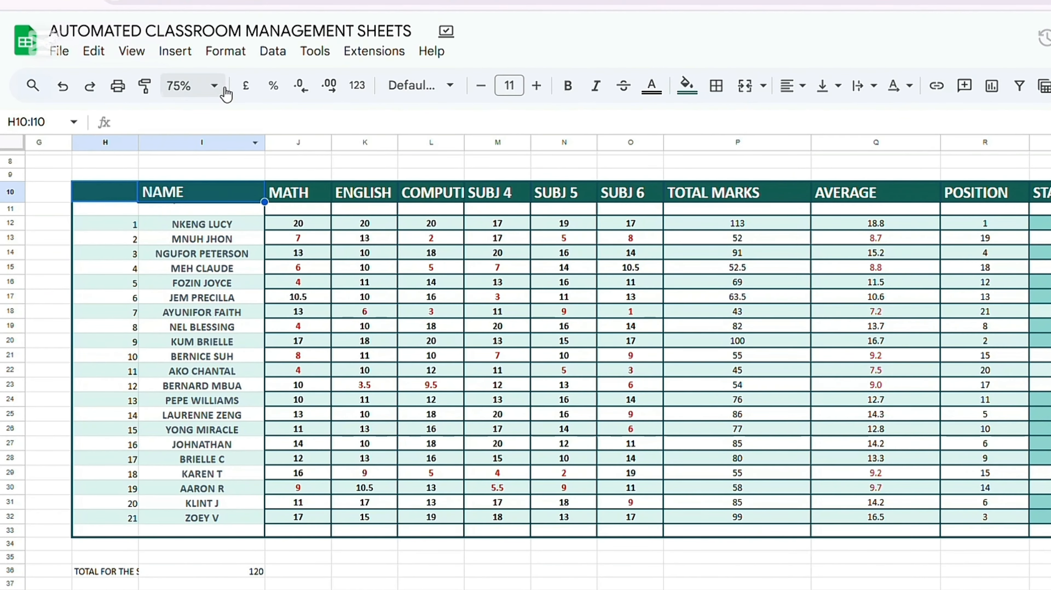
click(231, 52)
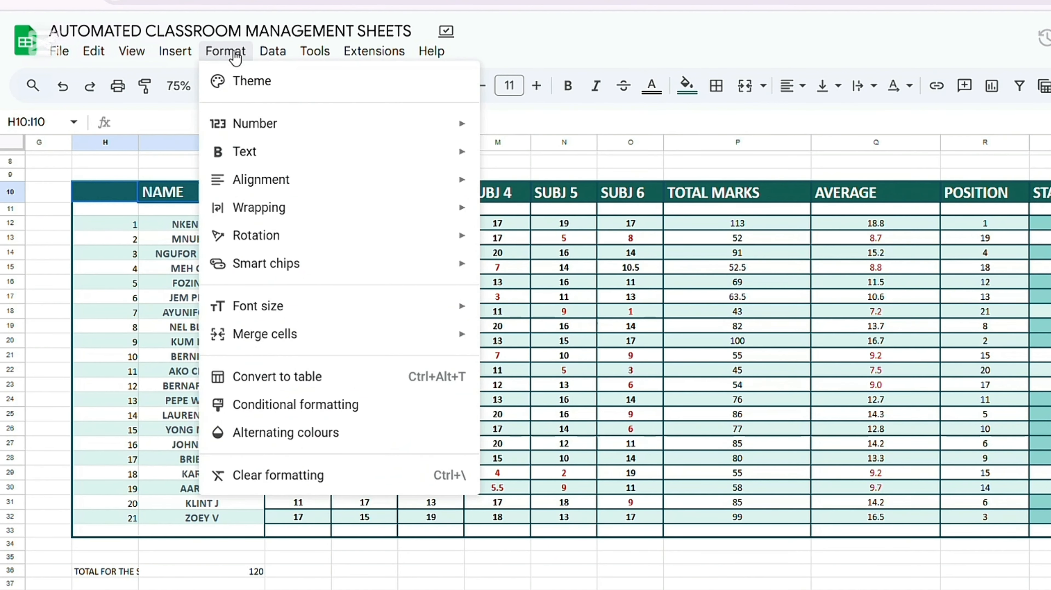
mouse_move(354, 347)
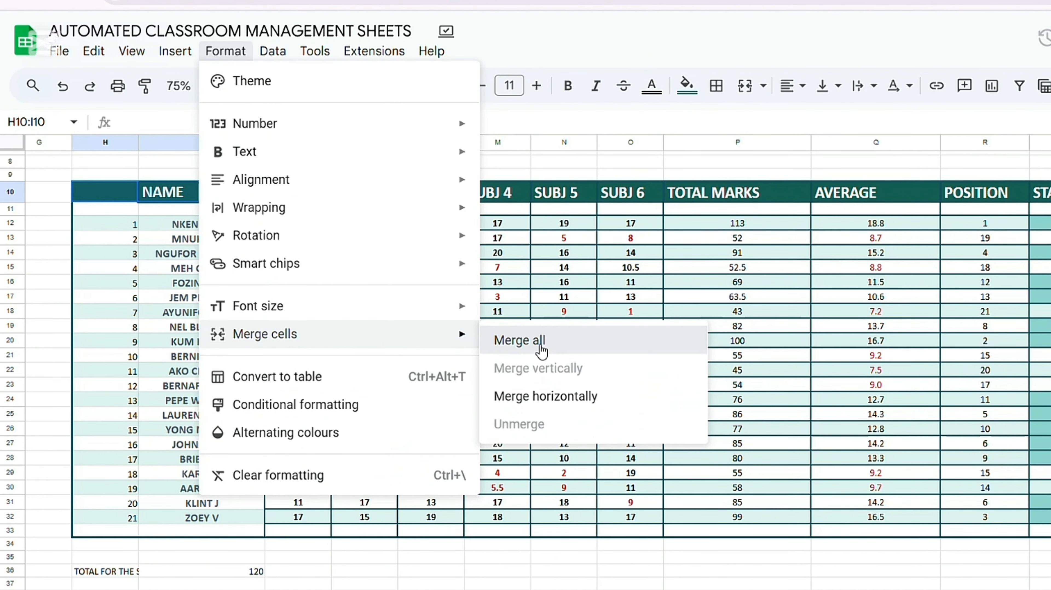
click(541, 345)
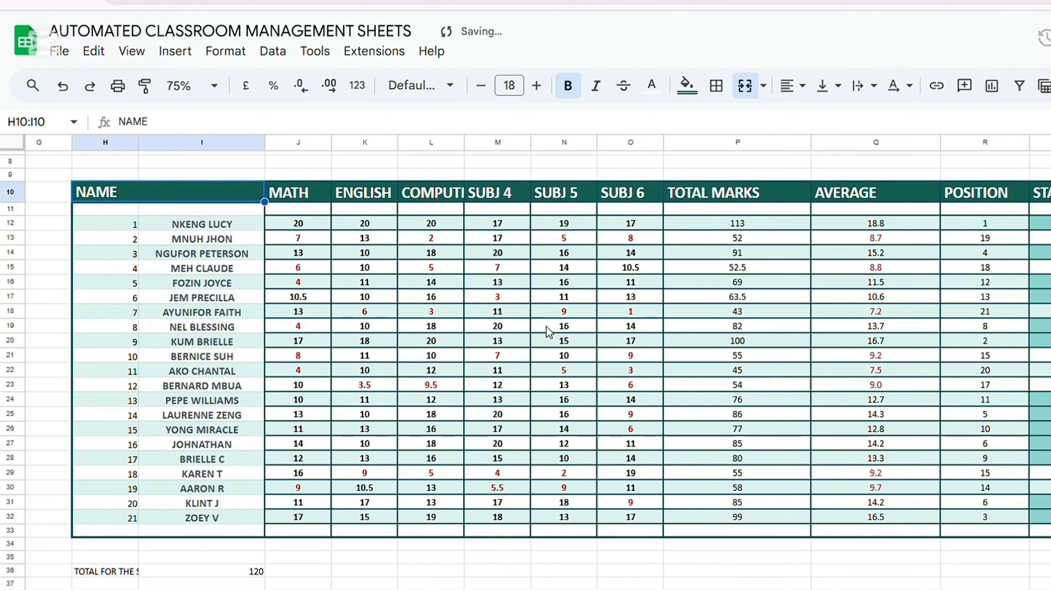
click(801, 93)
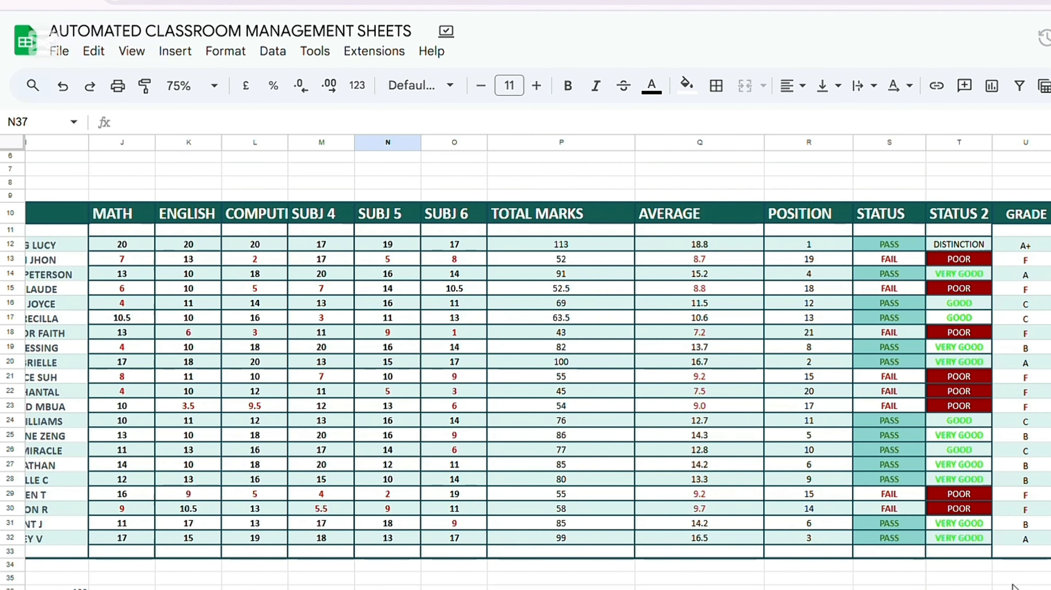
- Examine the formatted grade table across all its columns and down to the empty rows below it
scroll(537, 360, left, 5)
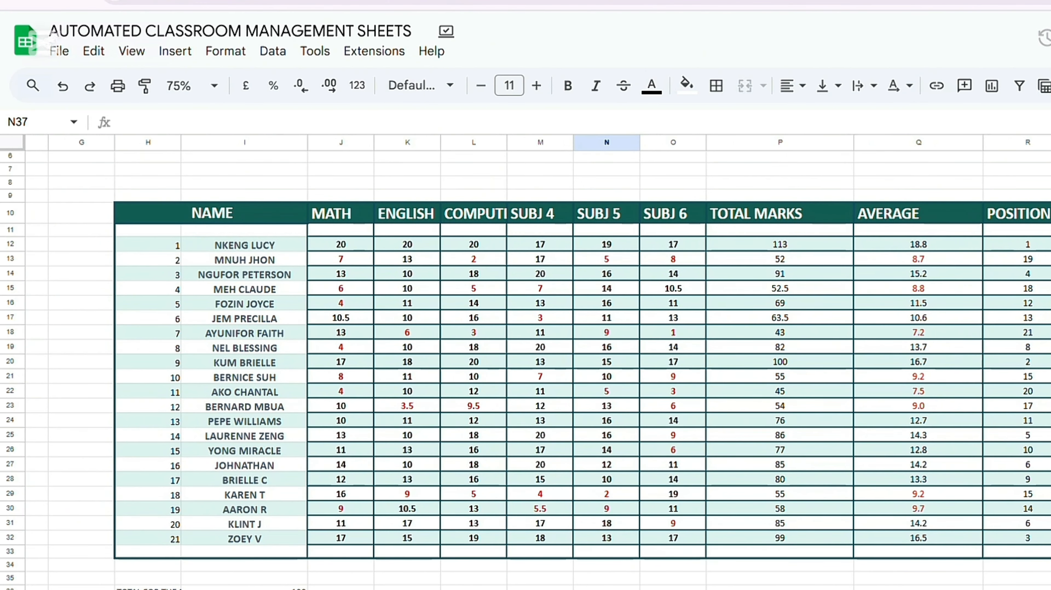
scroll(537, 360, right, 5)
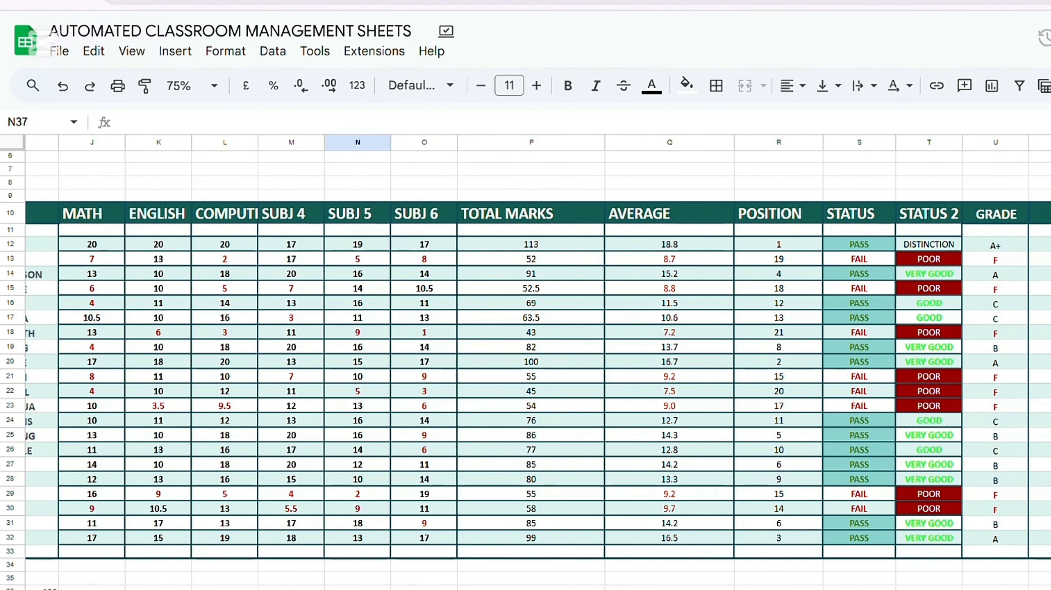
scroll(537, 360, left, 5)
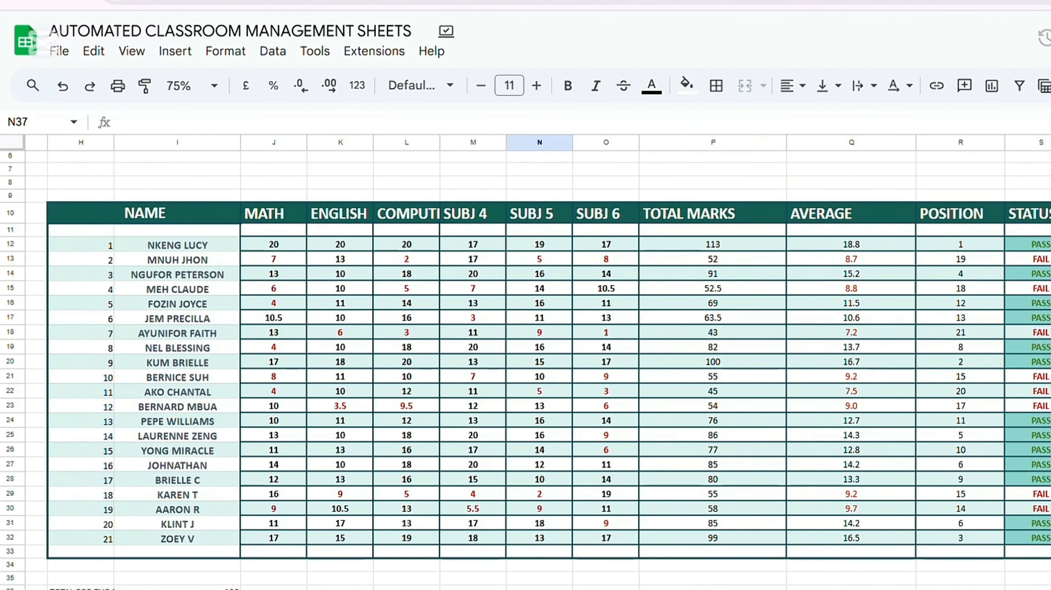
scroll(537, 360, right, 5)
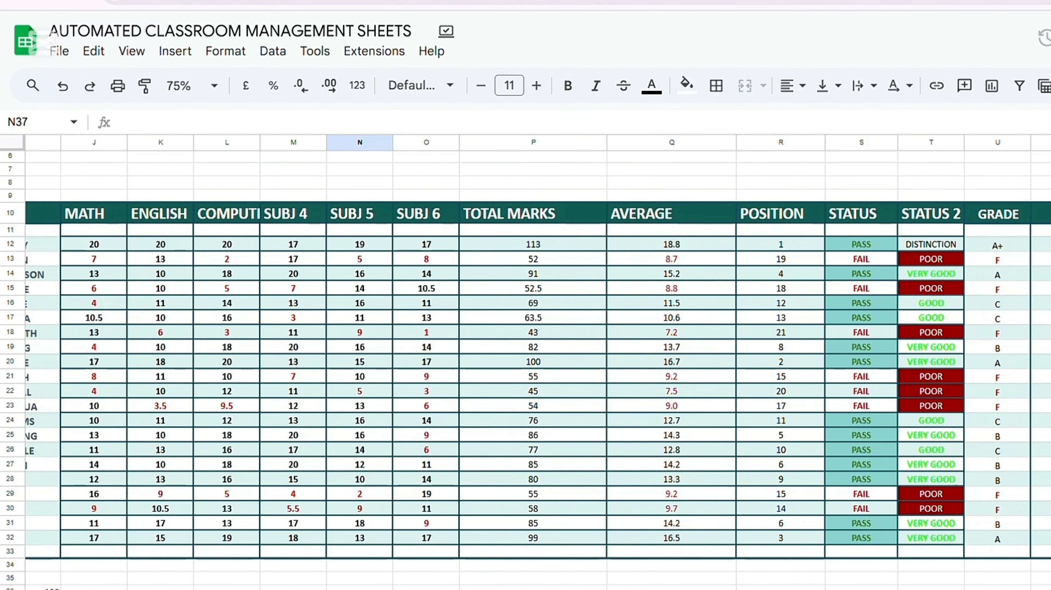
scroll(525, 371, down, 3)
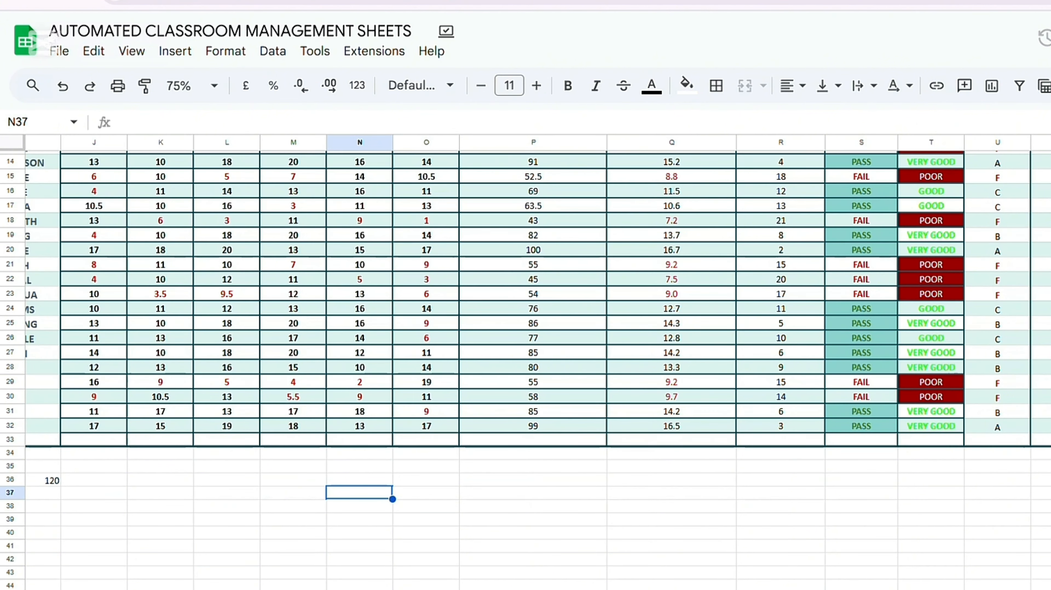
scroll(537, 314, up, 2)
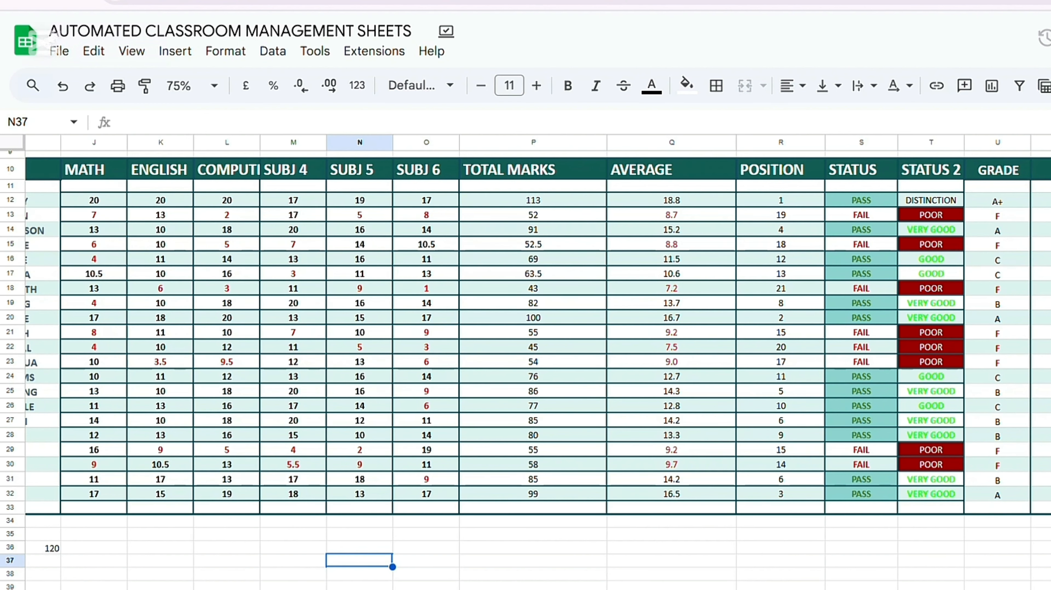
scroll(526, 372, up, 2)
scroll(525, 372, down, 6)
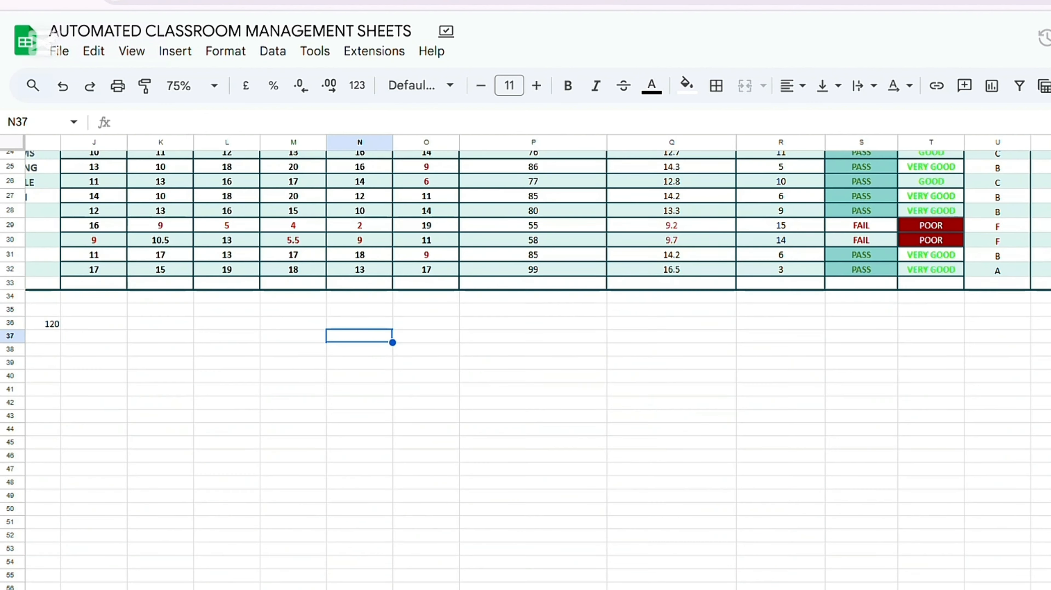
scroll(525, 372, up, 2)
scroll(754, 444, up, 3)
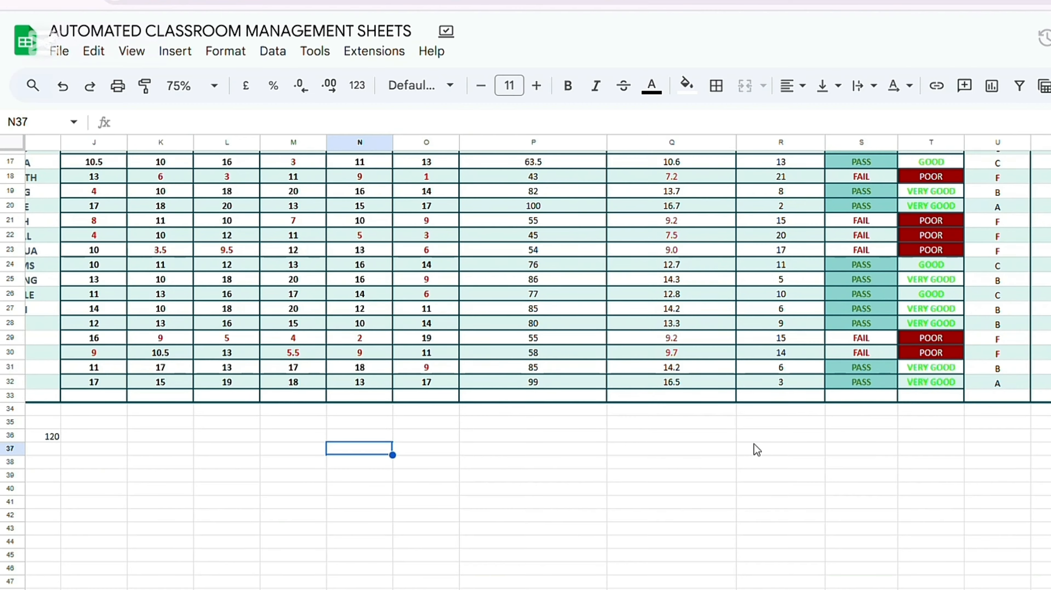
- Enter the label "TOTAL NUMBER OF STUDENT WHO HAS PASSED" in cell S37 below the STATUS column
click(832, 445)
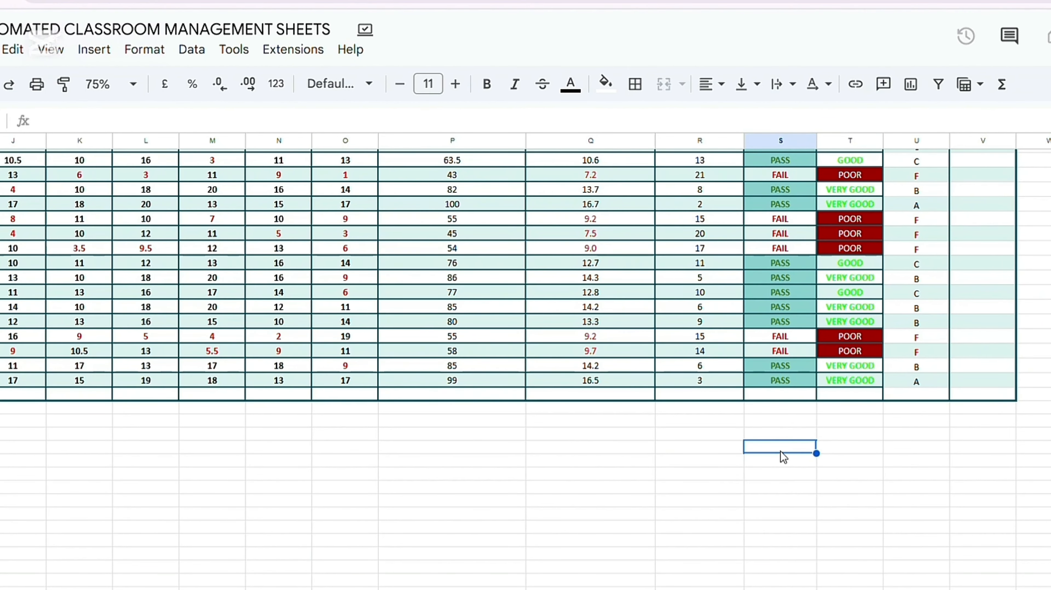
double_click(785, 449)
text(TOTAL NUMBER OD)
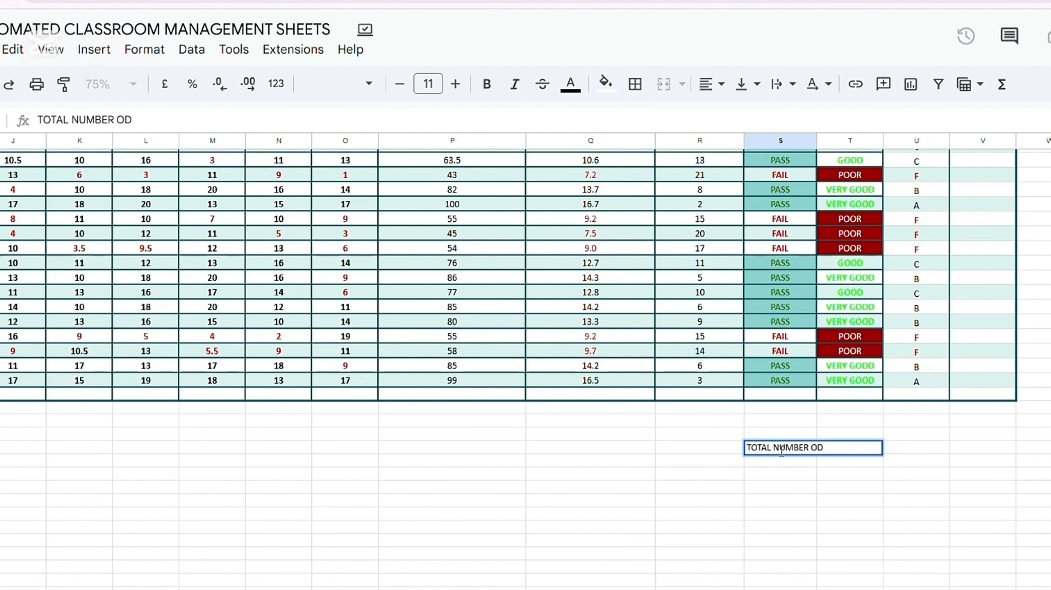
key(BackSpace)
text(F STUDENT WHO)
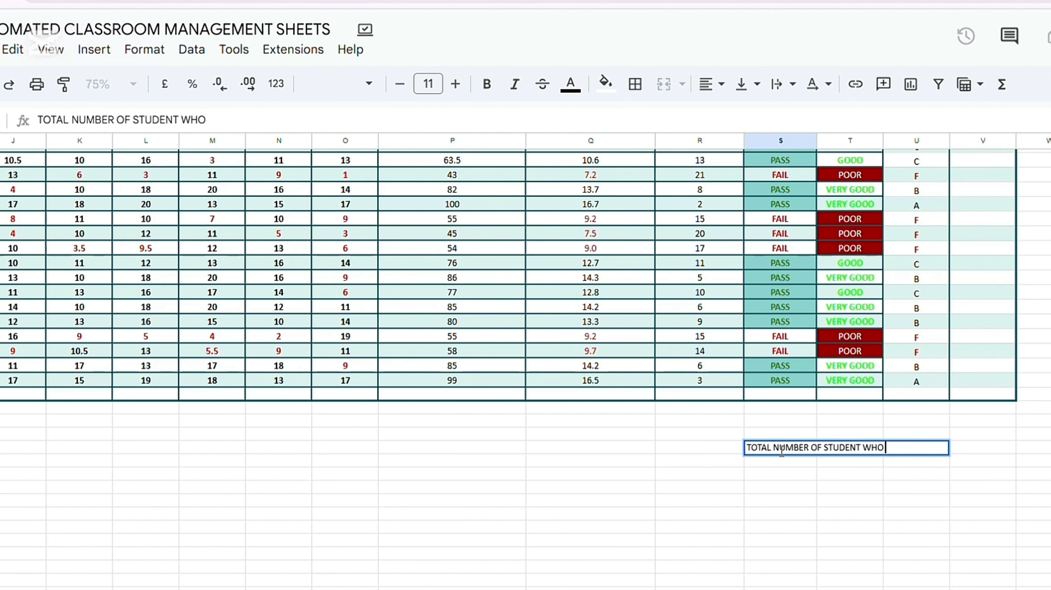
text( HAS PASSED)
key(Return)
- Wrap the text of the label in S37, make it bold and centre it horizontally
click(781, 450)
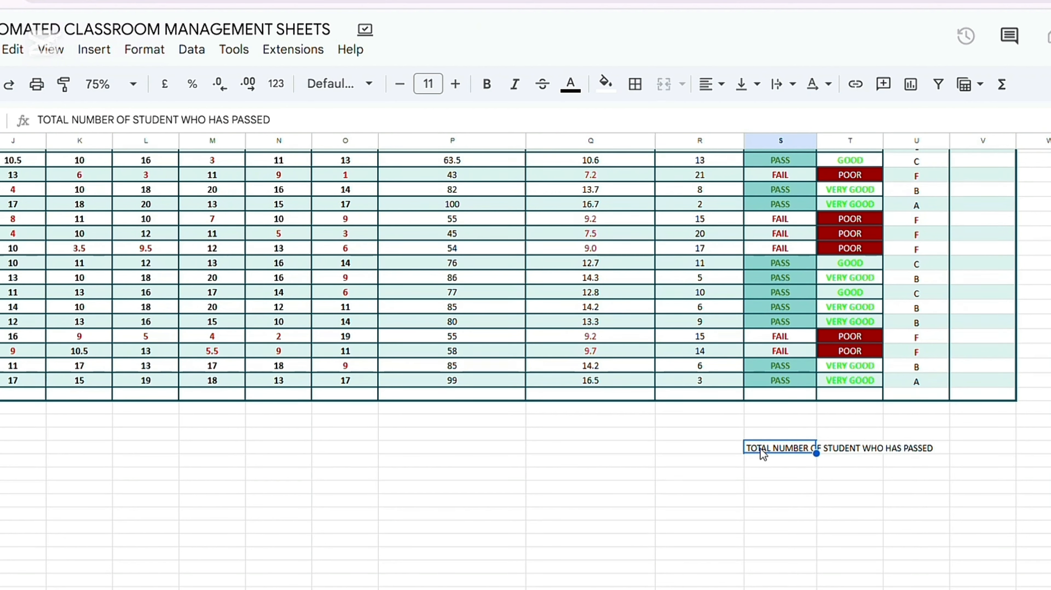
double_click(761, 449)
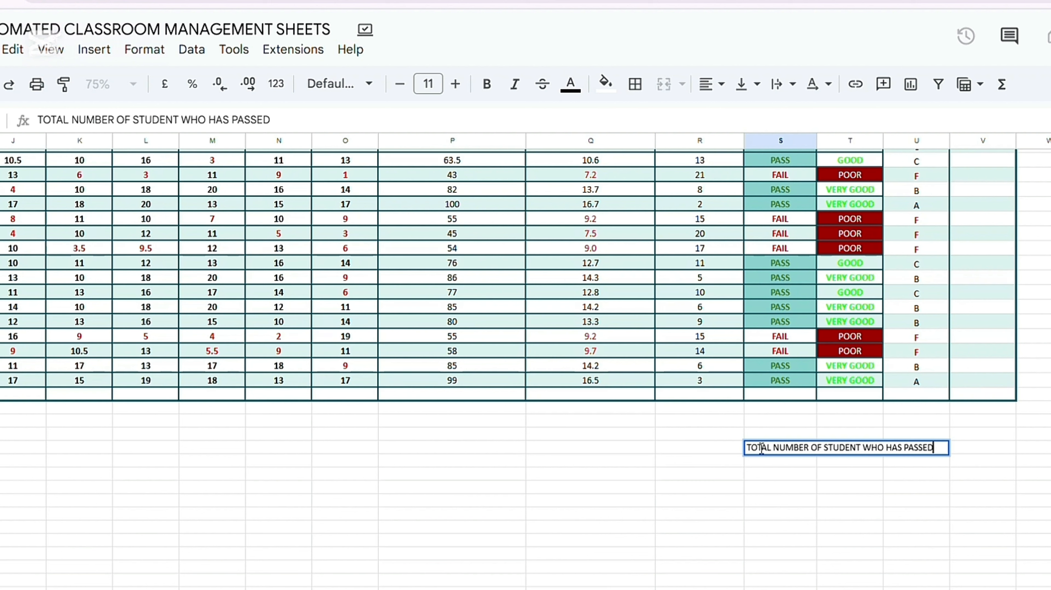
key(ctrl+a)
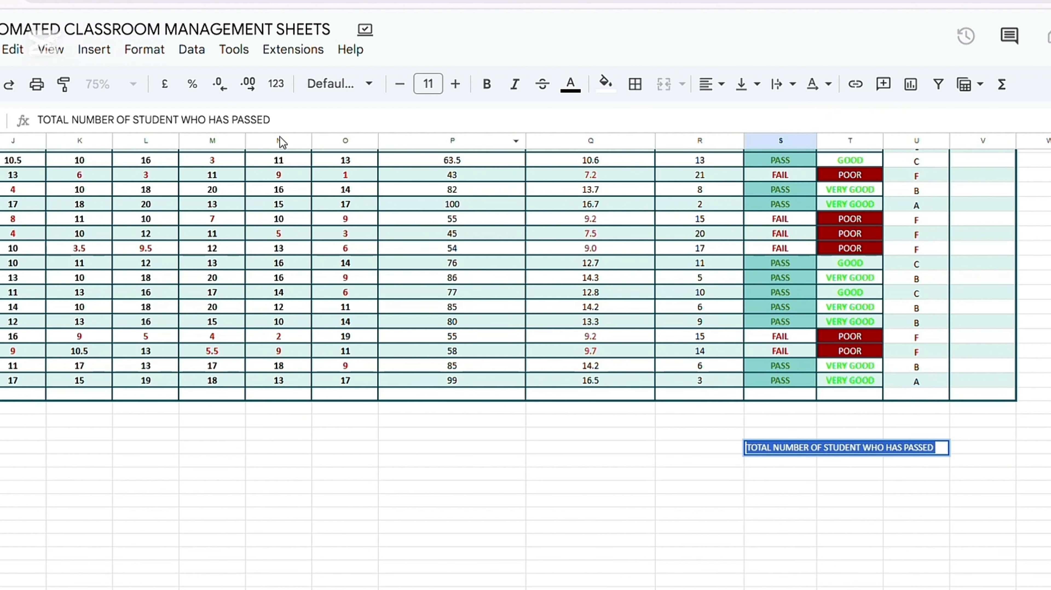
click(140, 50)
mouse_move(182, 206)
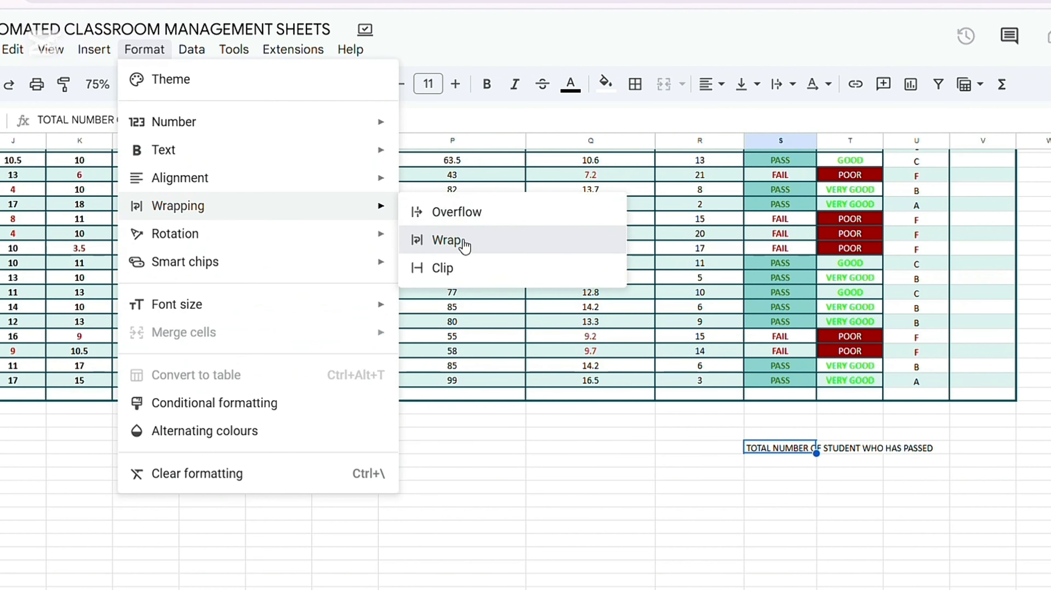
click(447, 240)
click(487, 84)
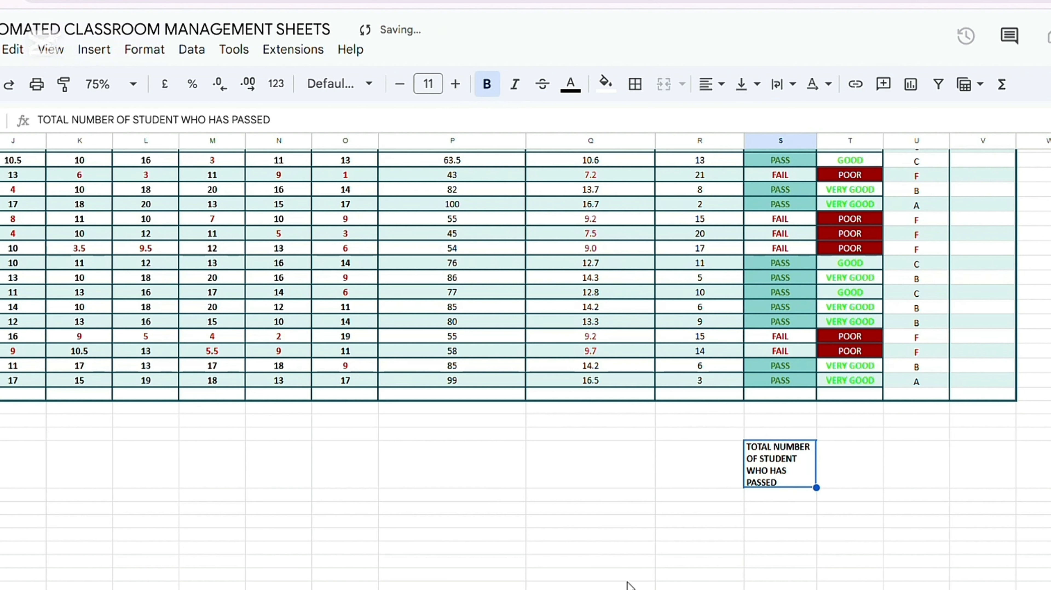
click(717, 84)
click(739, 118)
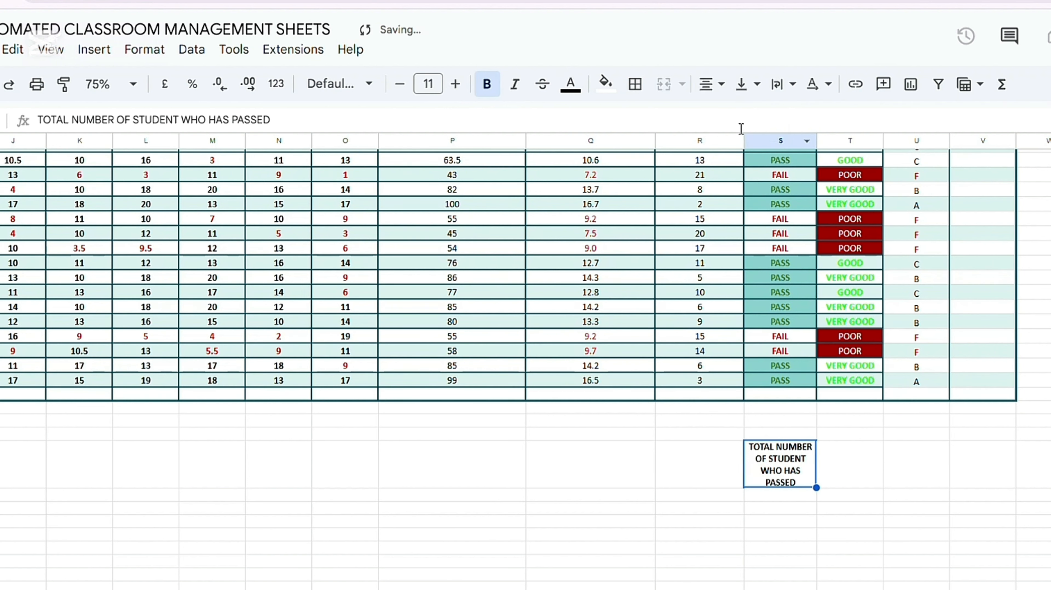
click(846, 467)
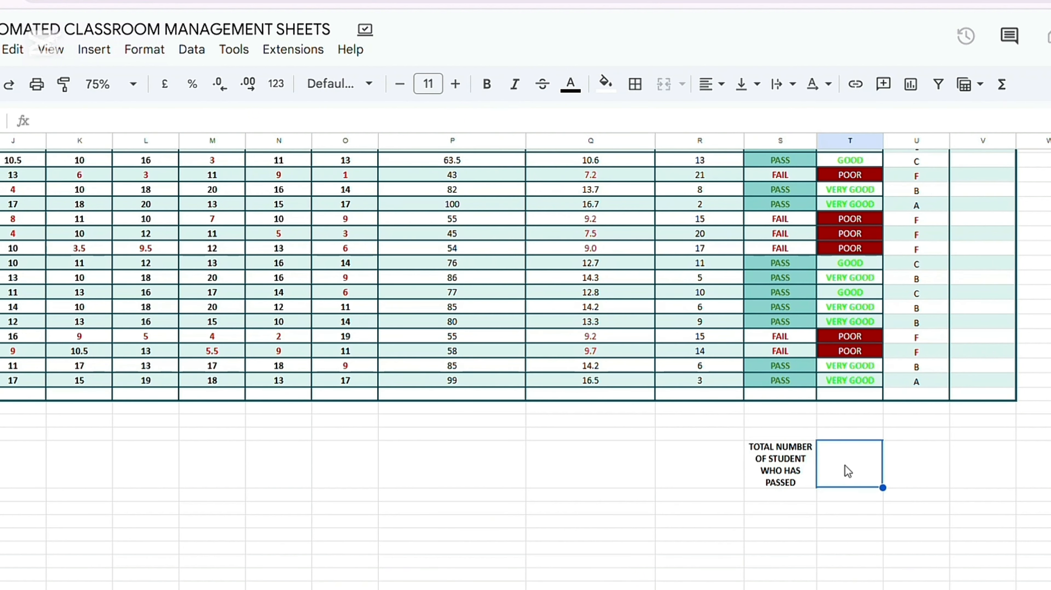
- Enter the label "%PASSED" in cell T37, bold and centred like the label in S37
text(%PASSED)
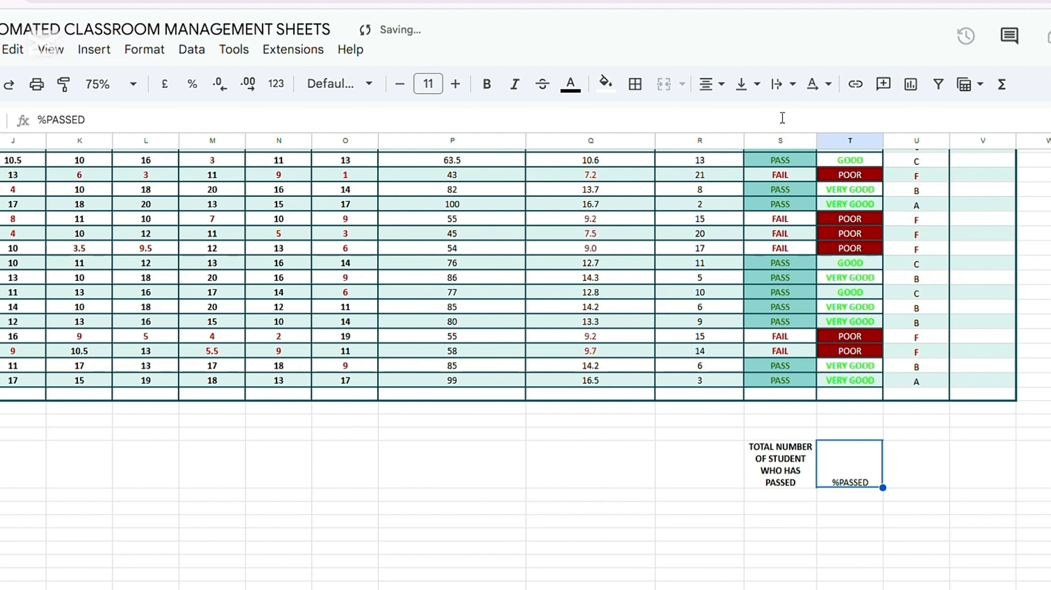
key(Left)
shift+click(866, 470)
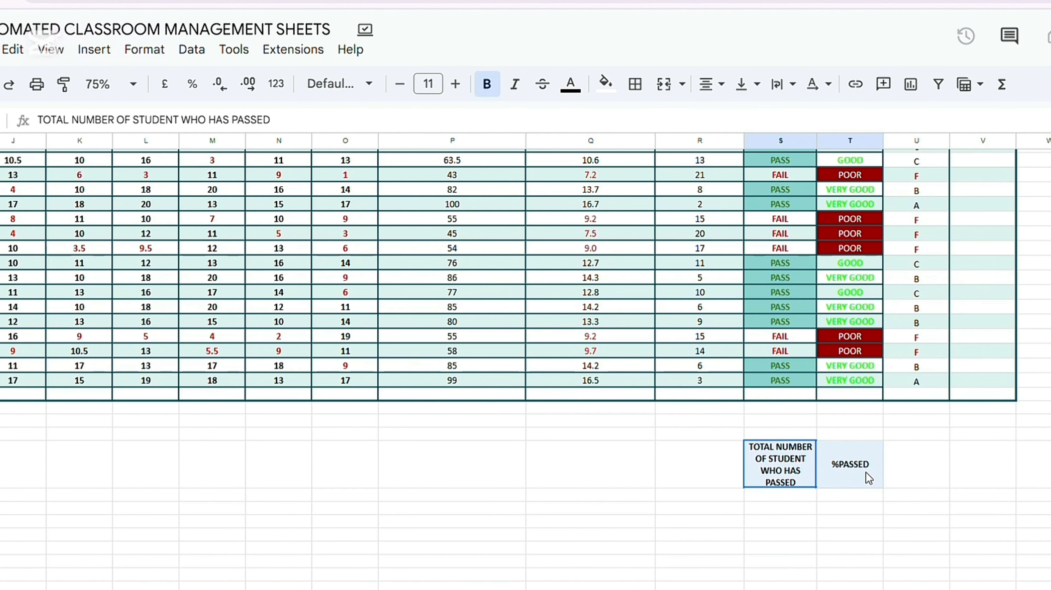
- Apply borders to all cells in the range S37:T38
shift+click(873, 497)
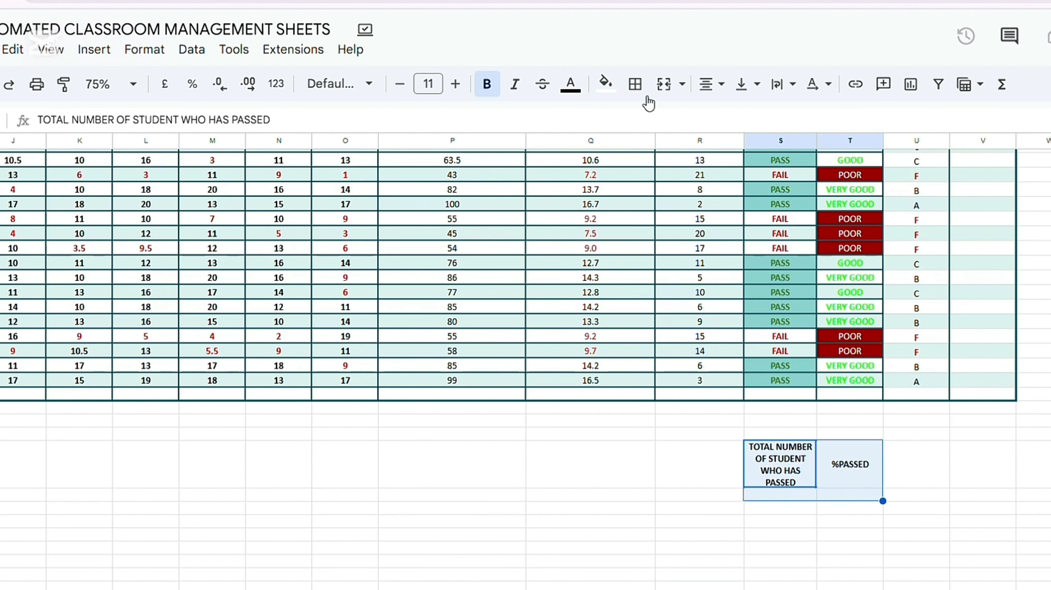
click(636, 86)
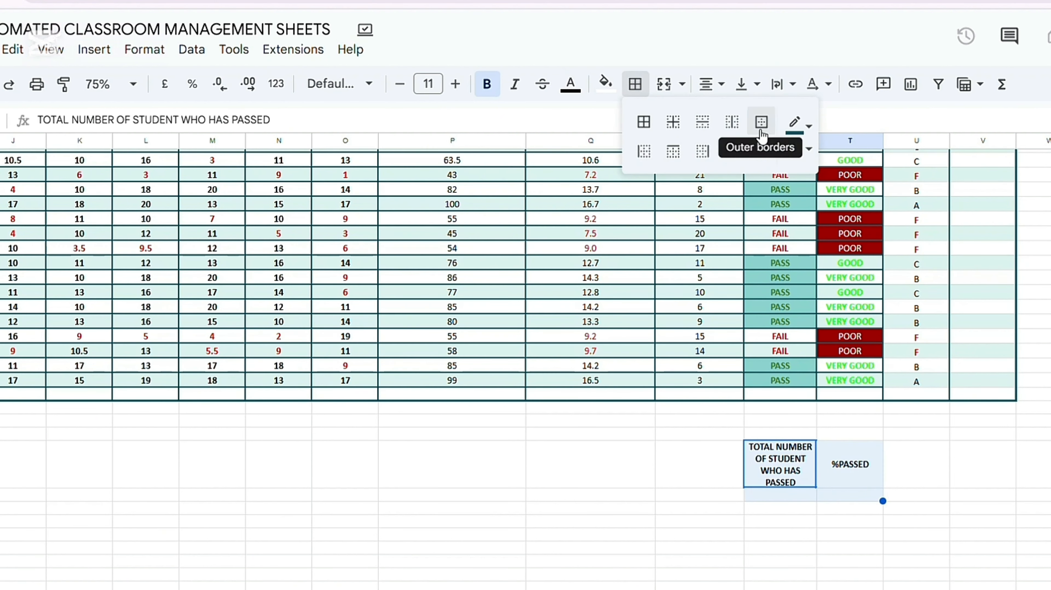
click(643, 122)
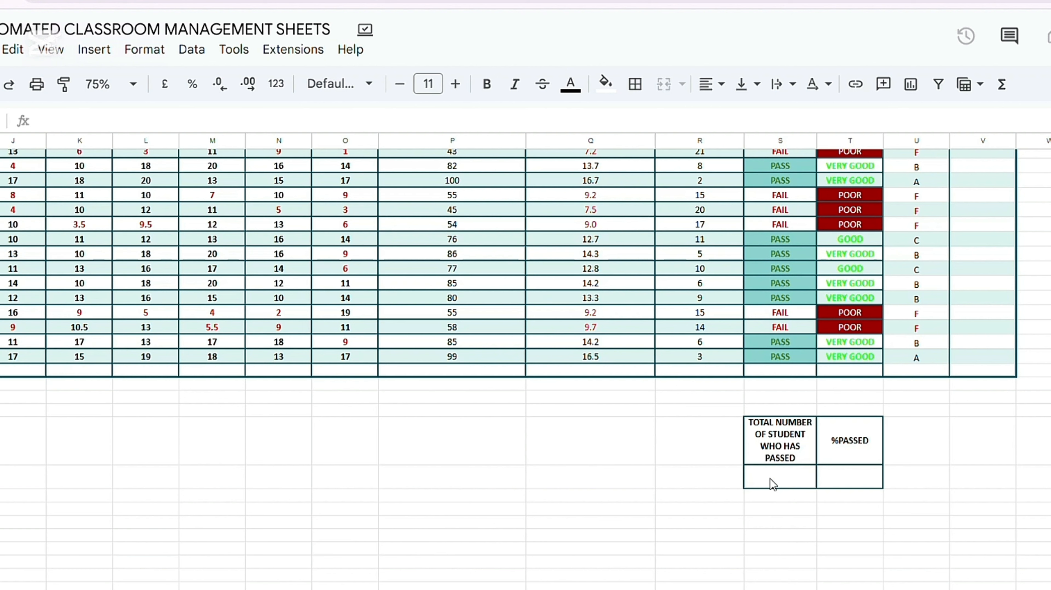
- Enter the formula =COUNTIF(S12:S32, "PASS") in cell S38 to count the students who passed
click(763, 474)
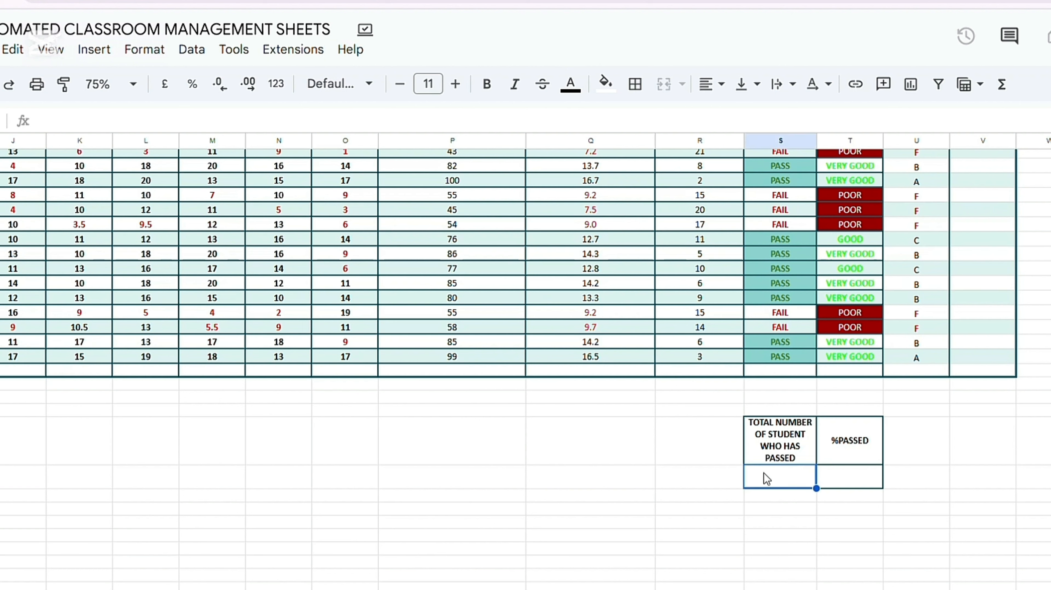
text(=c)
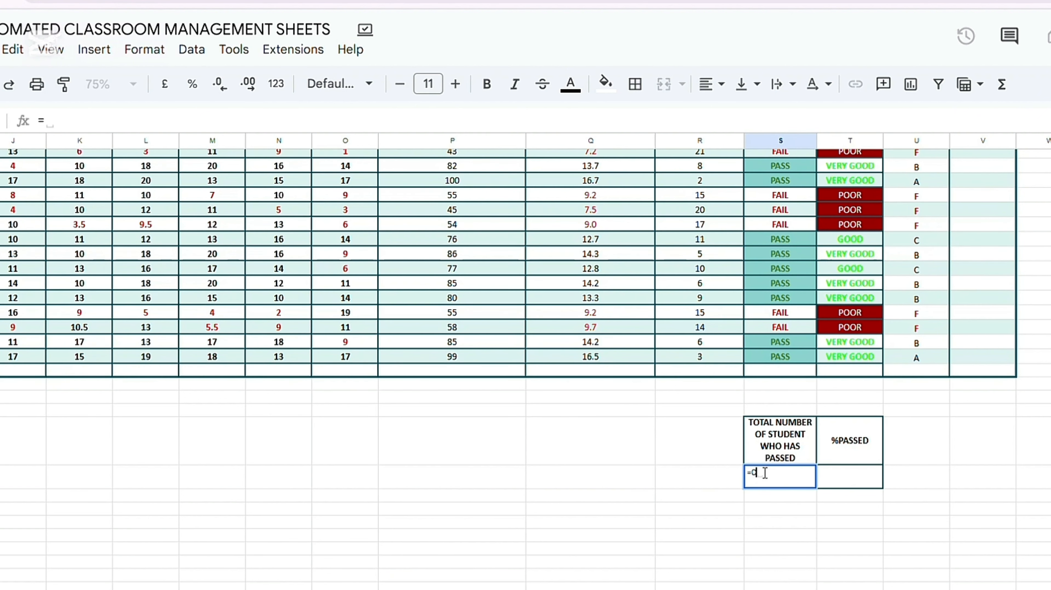
text(ountif)
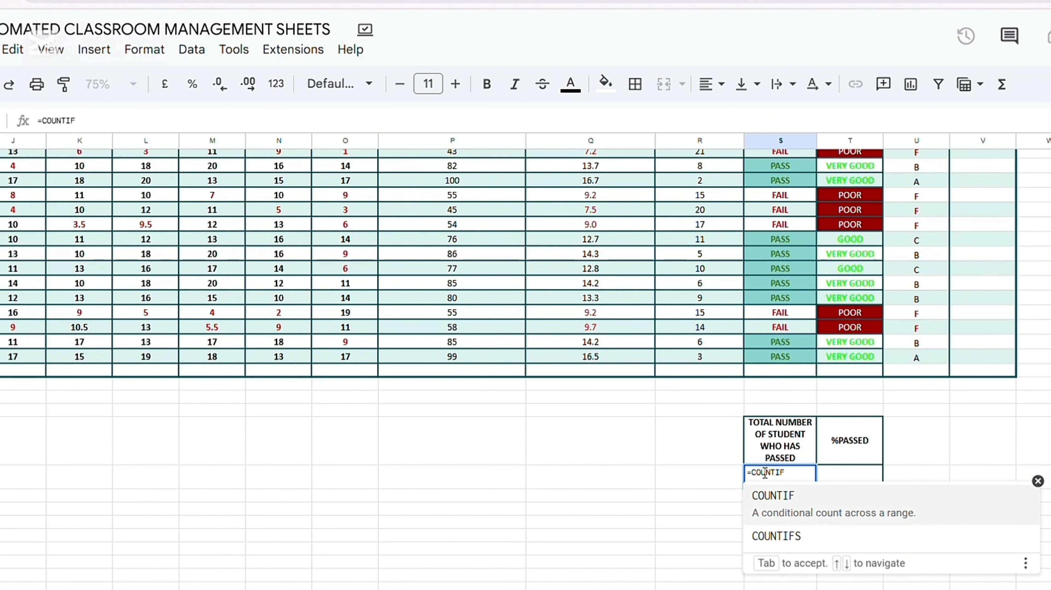
text(()
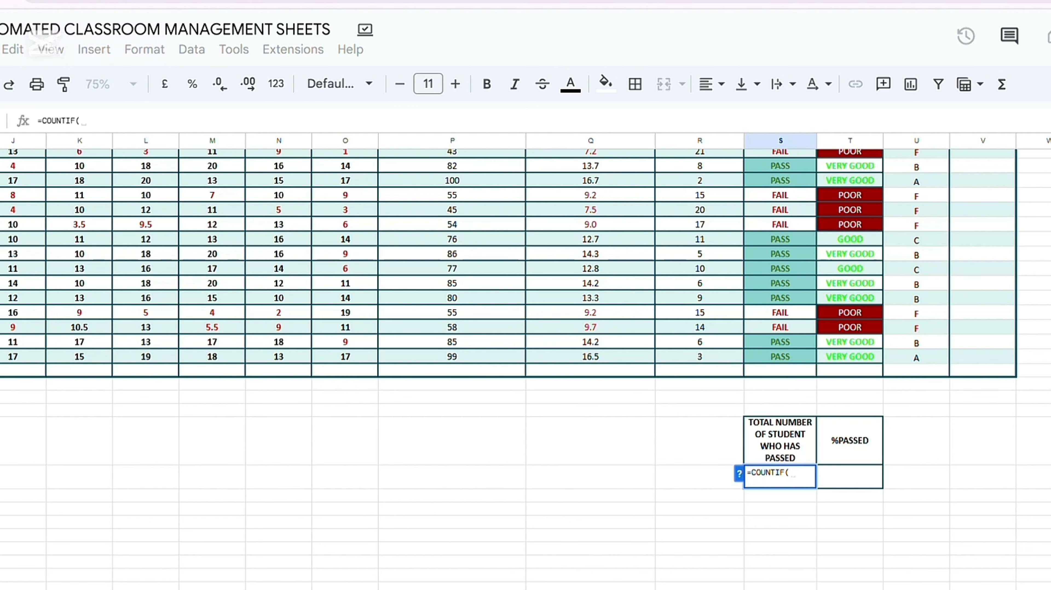
scroll(524, 363, up, 5)
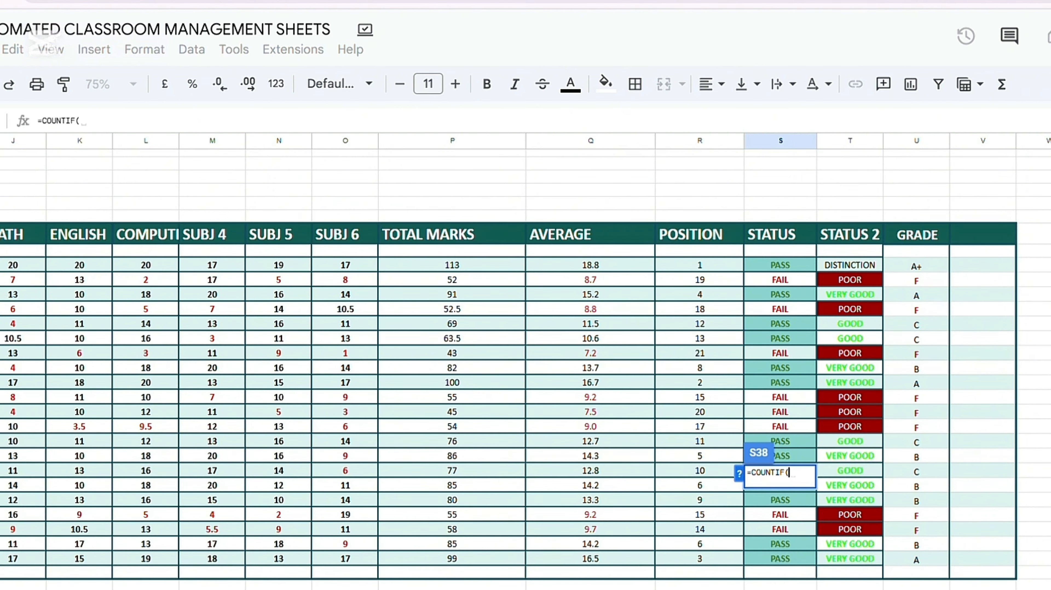
scroll(797, 250, down, 4)
scroll(797, 249, up, 1)
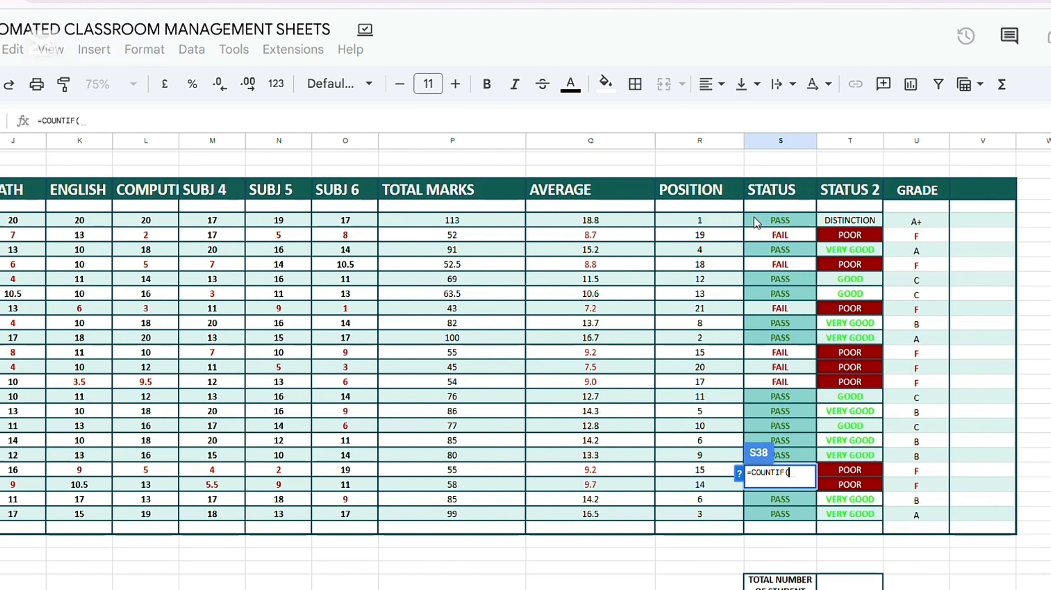
drag(758, 222, 787, 516)
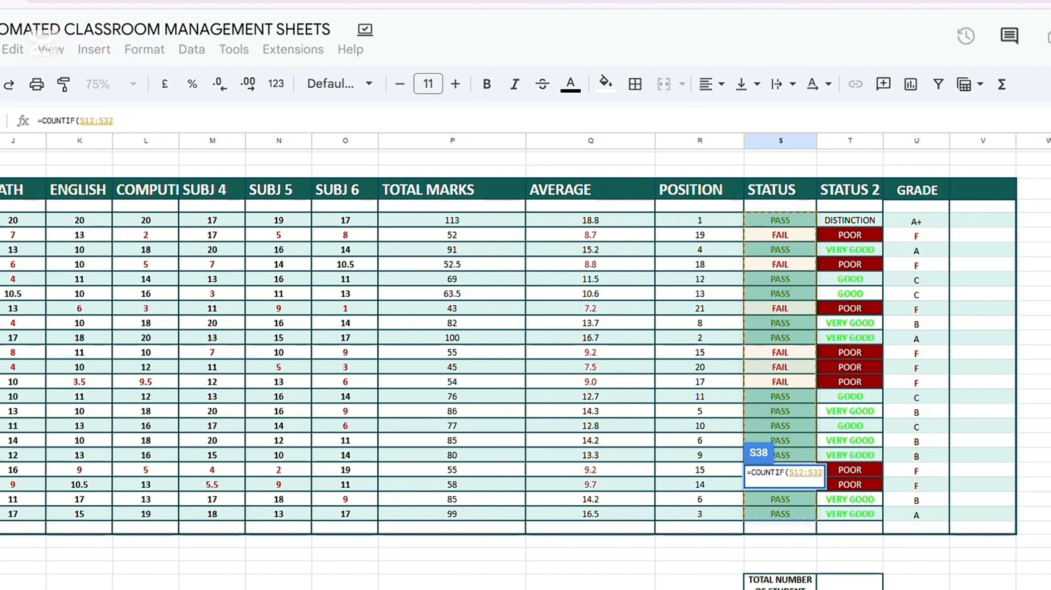
scroll(808, 497, down, 6)
scroll(525, 298, up, 3)
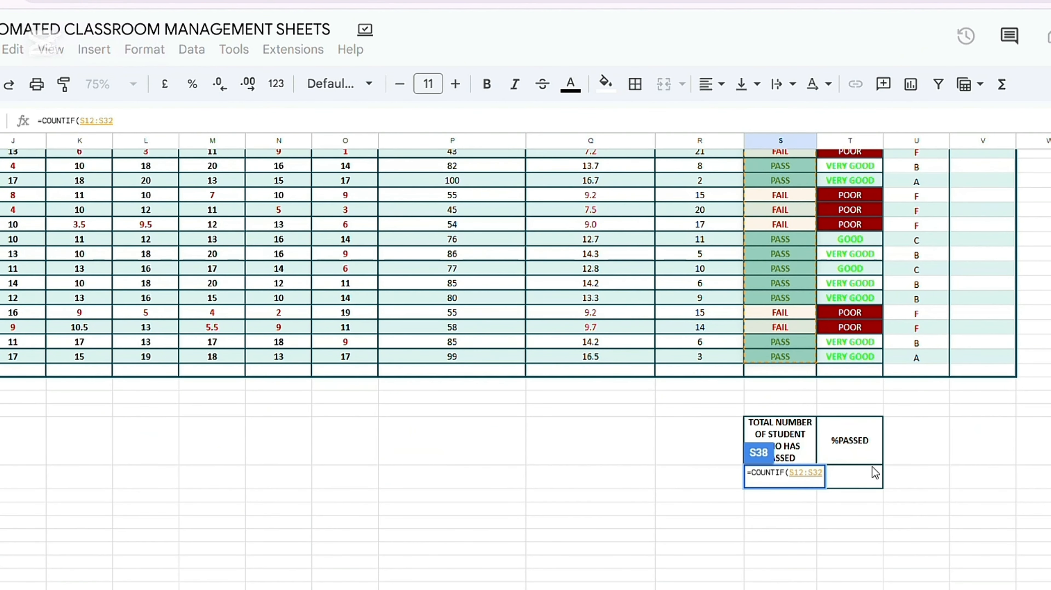
text(,)
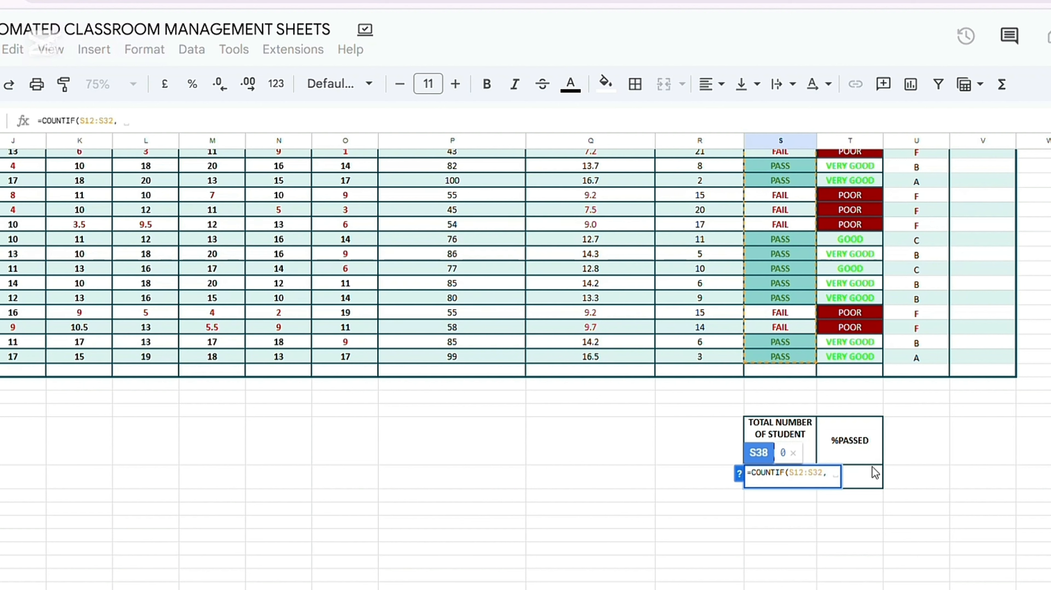
text( ")
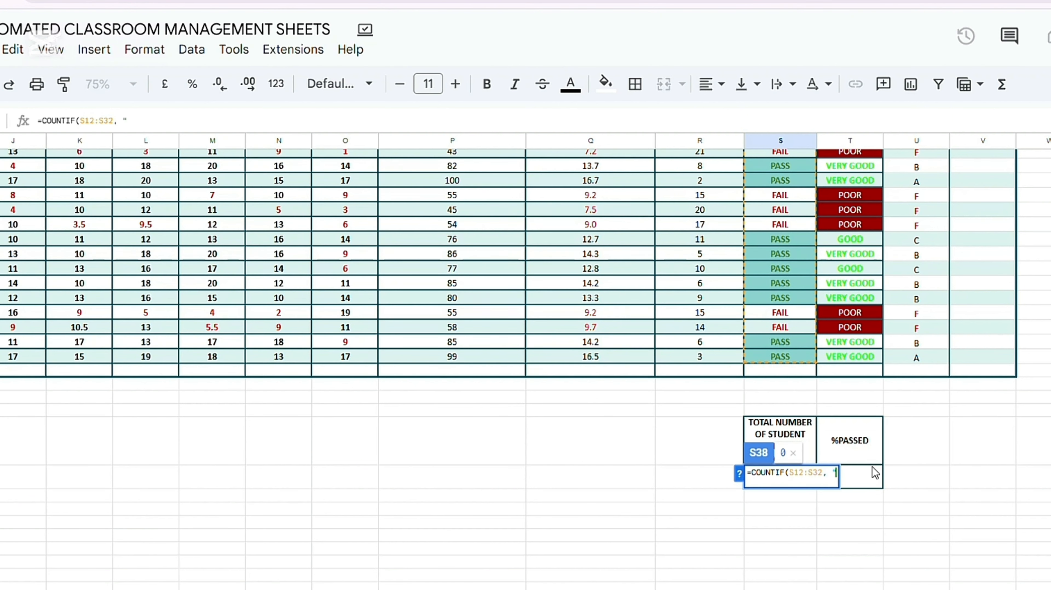
text(PASS")
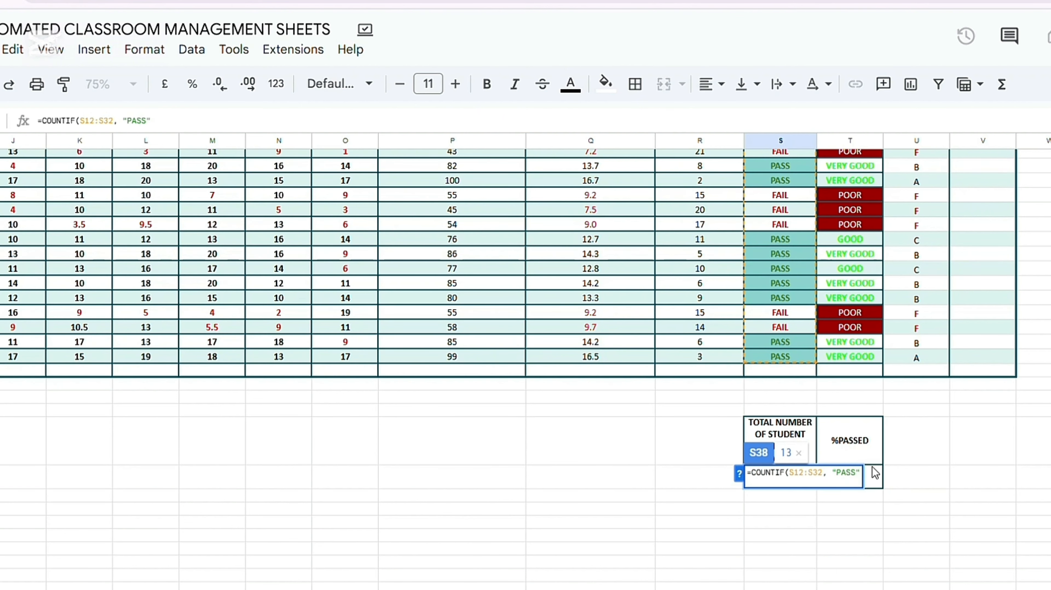
text())
key(Return)
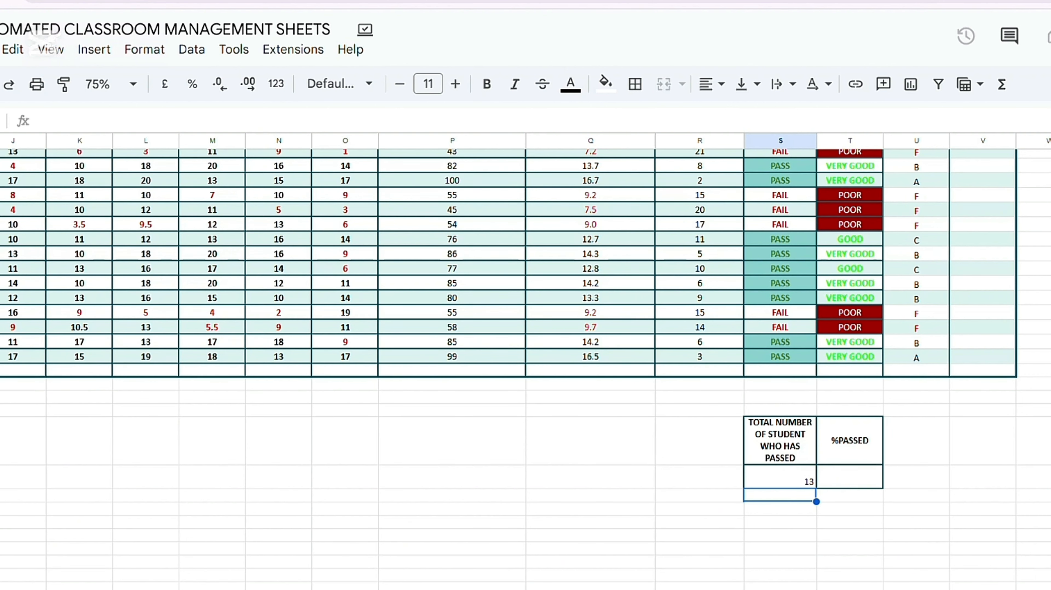
- Enter the formula =S38/21*100 in cell T38 to calculate the percentage of students who passed
scroll(525, 360, left, 3)
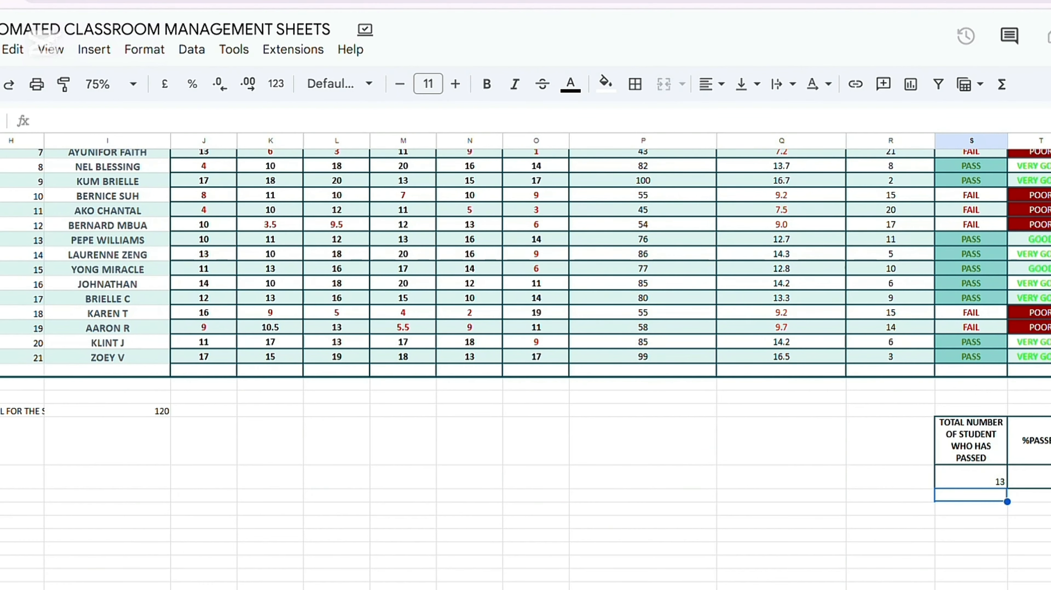
scroll(526, 360, right, 4)
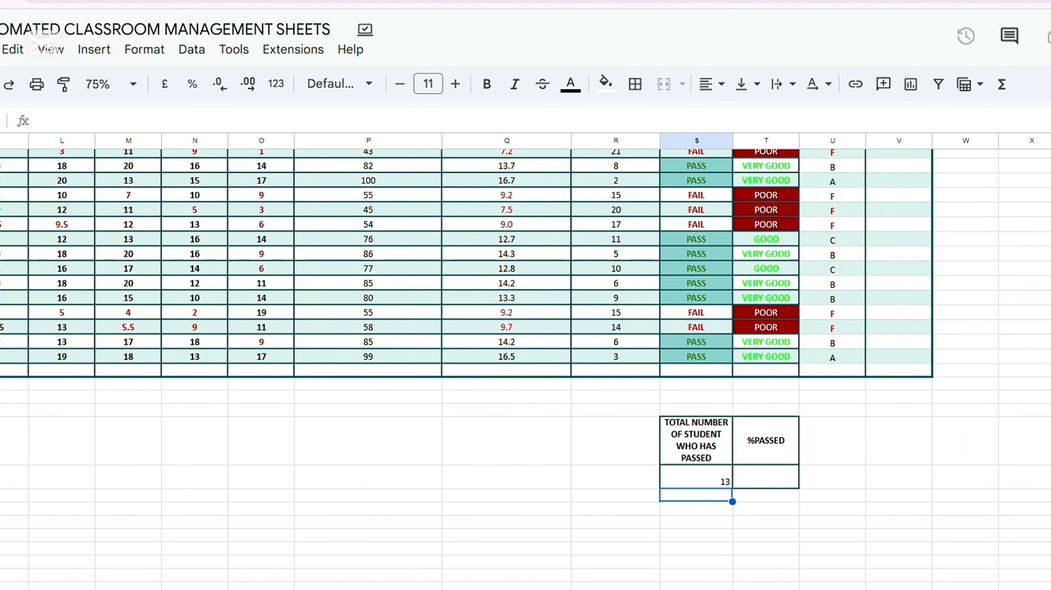
click(759, 476)
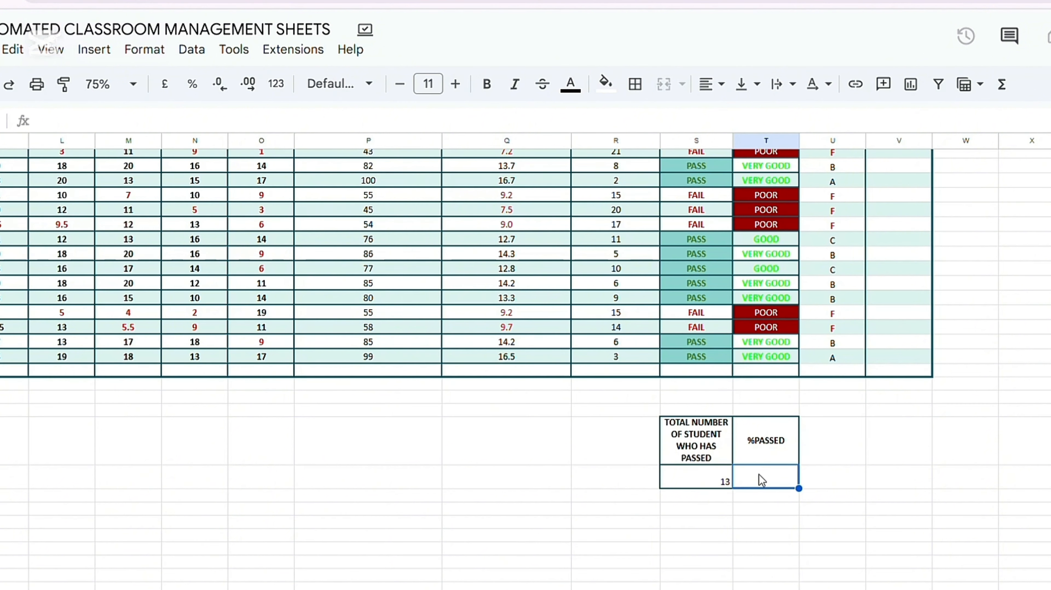
text(=)
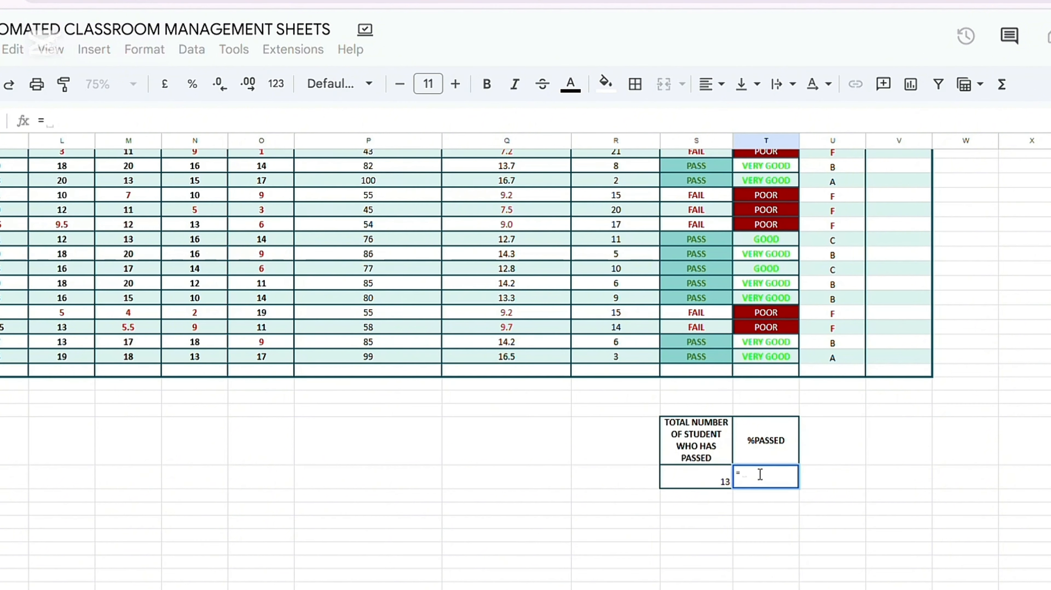
click(713, 475)
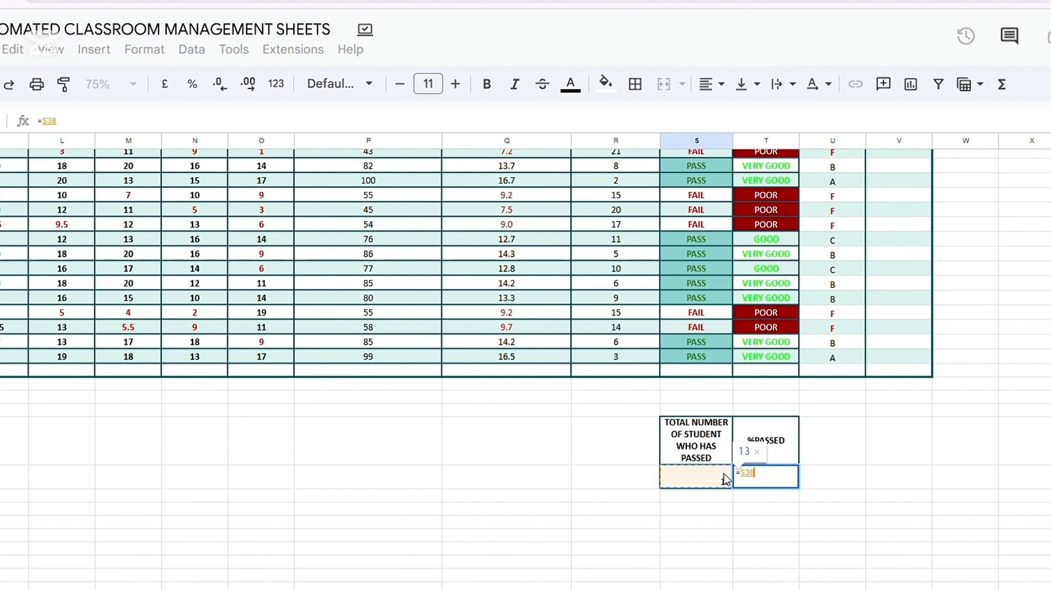
text(/)
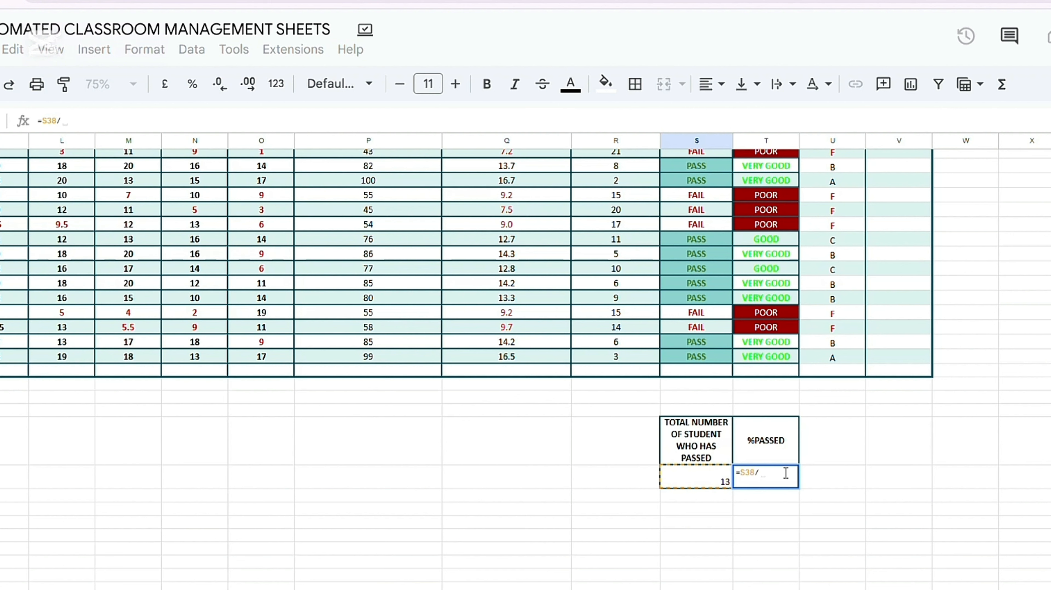
text(21)
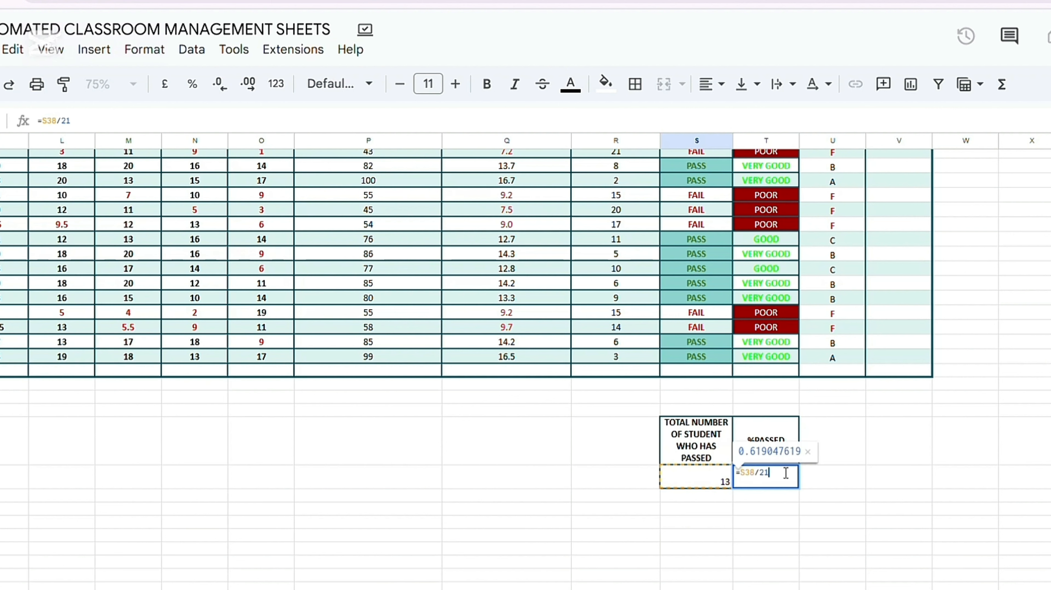
text(&)
key(BackSpace)
text(*100)
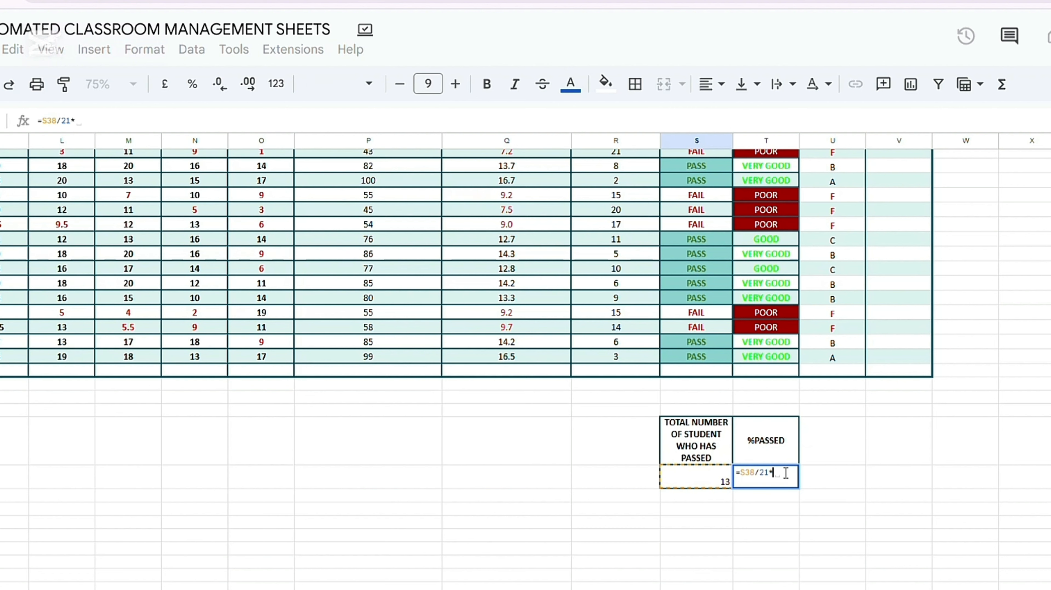
key(Return)
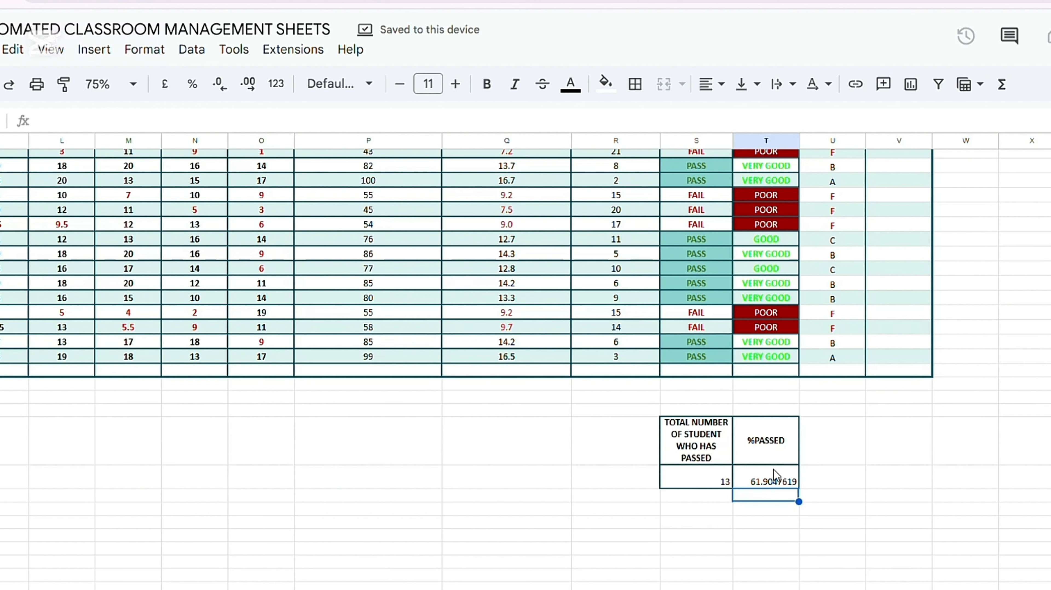
- Reduce the percentage in T38 to one decimal place
click(765, 481)
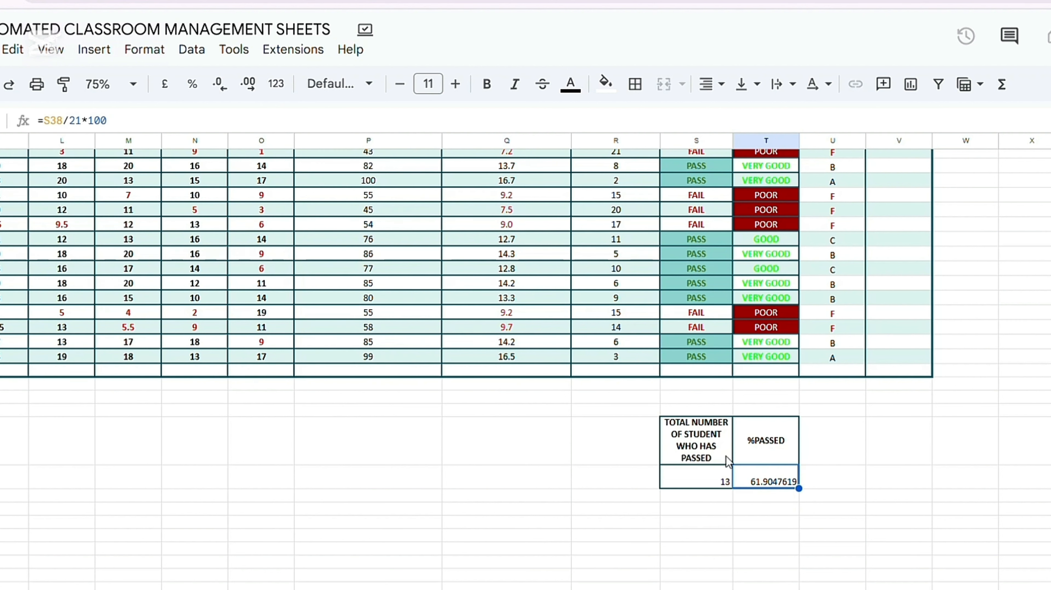
click(219, 85)
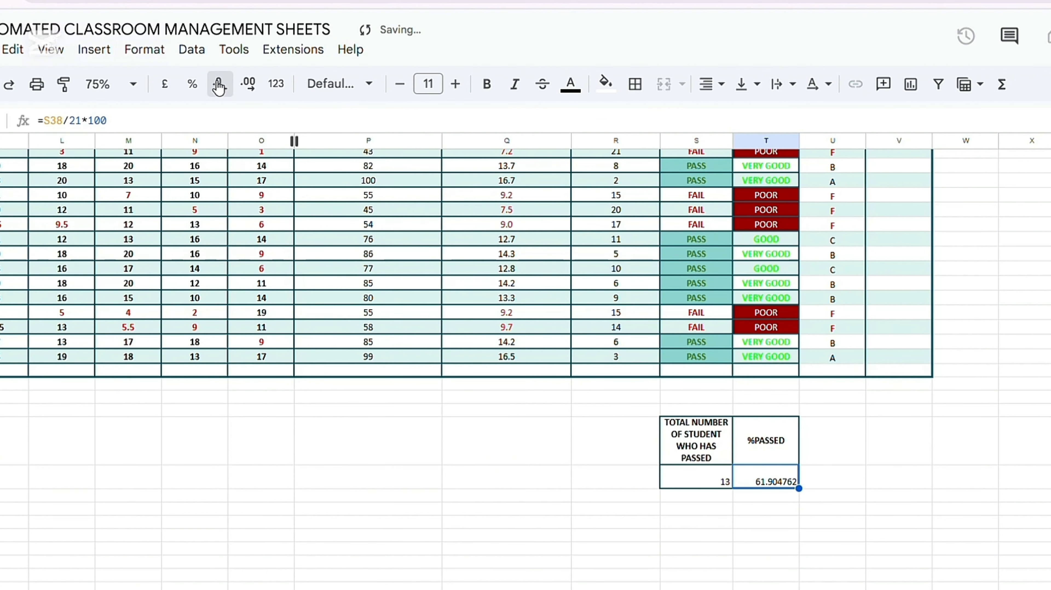
click(219, 85)
click(220, 85)
click(219, 85)
click(220, 85)
click(220, 86)
click(220, 85)
click(247, 84)
key(Return)
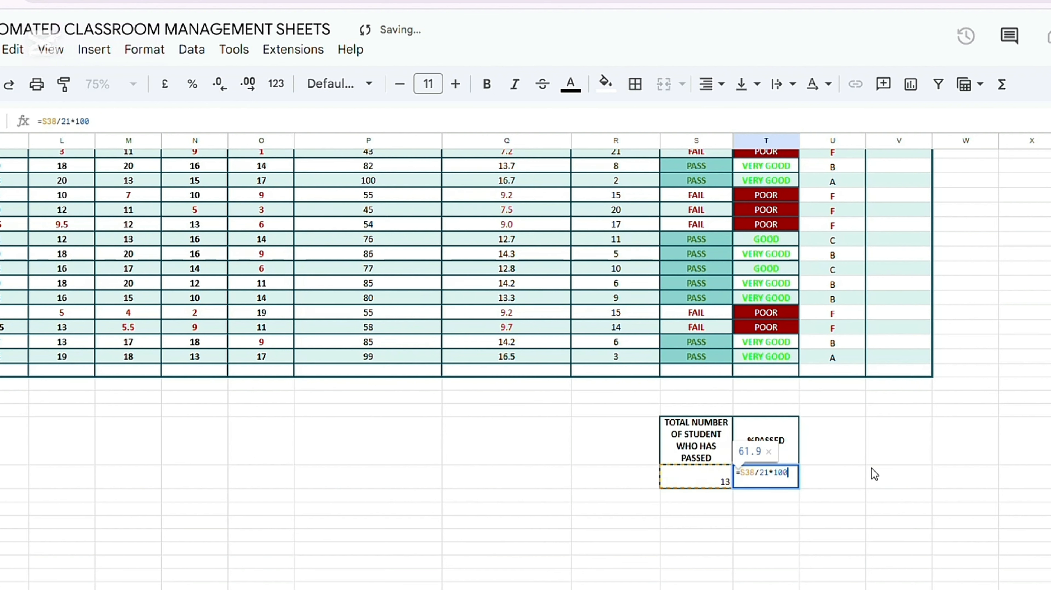
click(747, 523)
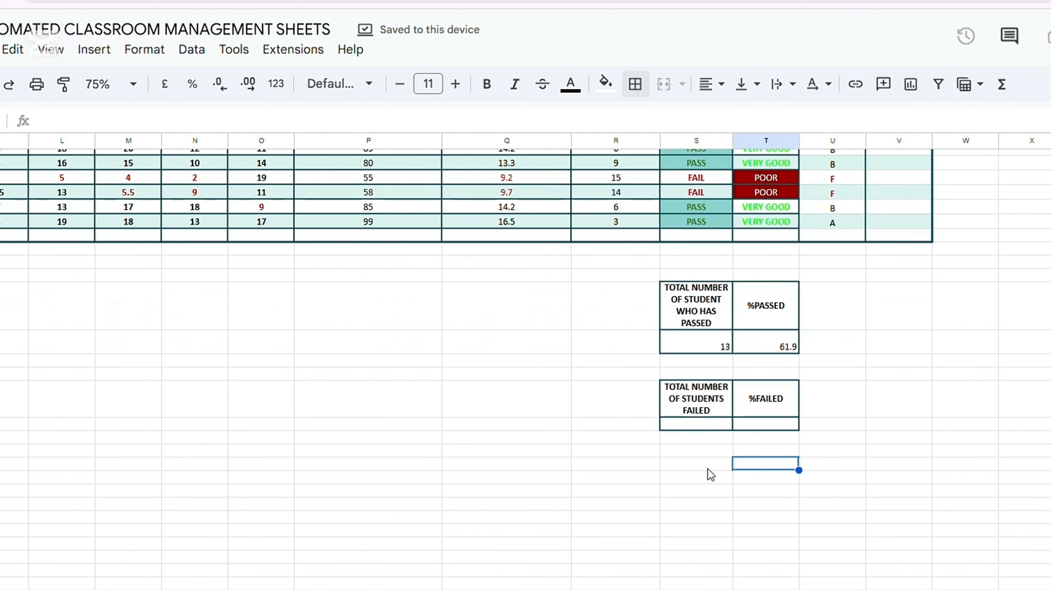
- Make row 42 slightly taller and enter =COUNTIF(S12:S32, "FAIL") in S42 to count the students who failed
click(682, 421)
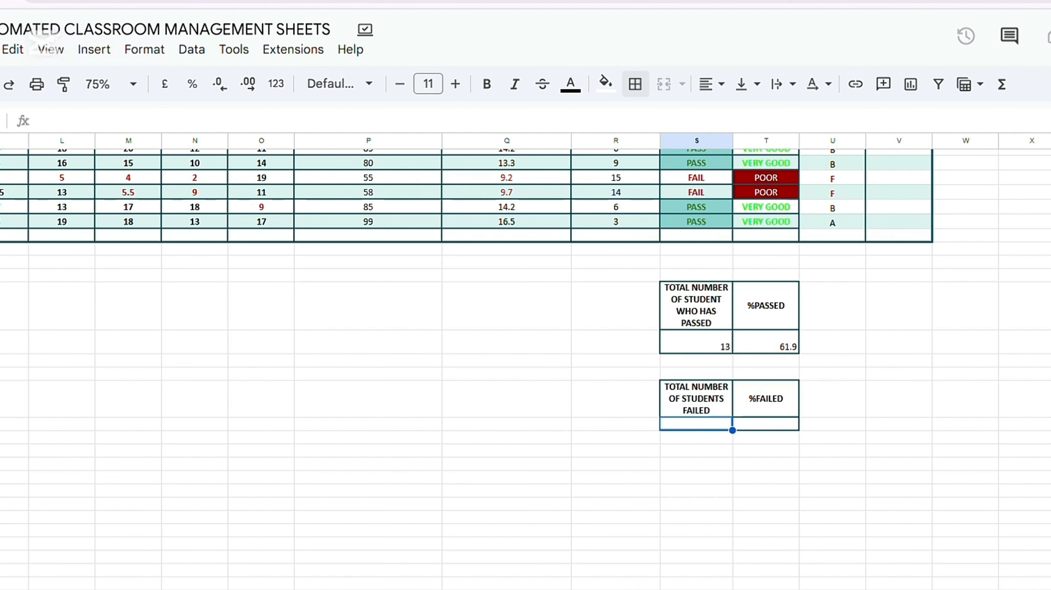
drag(1, 430, 1, 436)
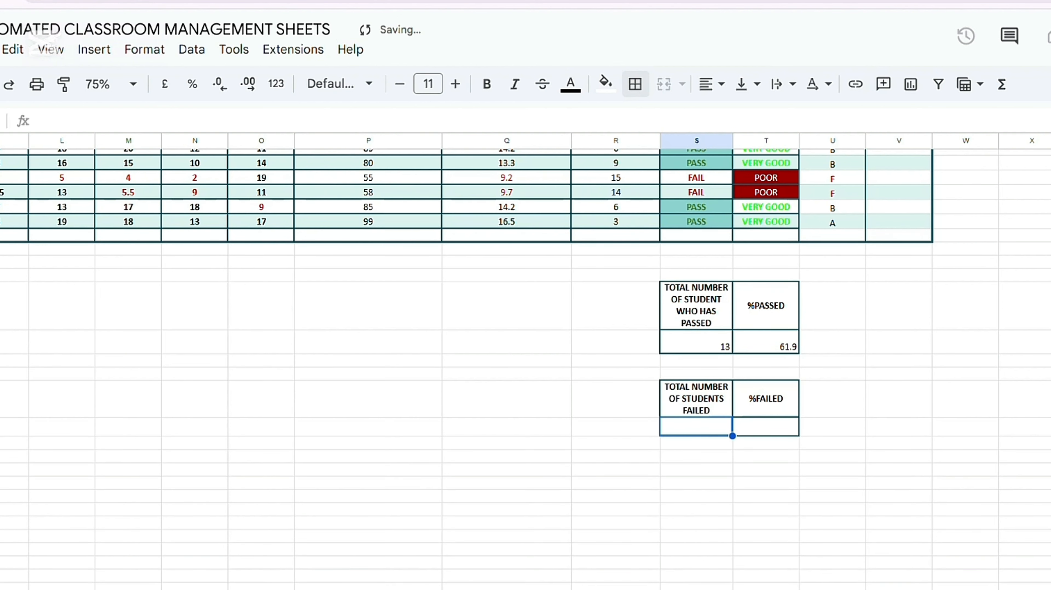
double_click(681, 427)
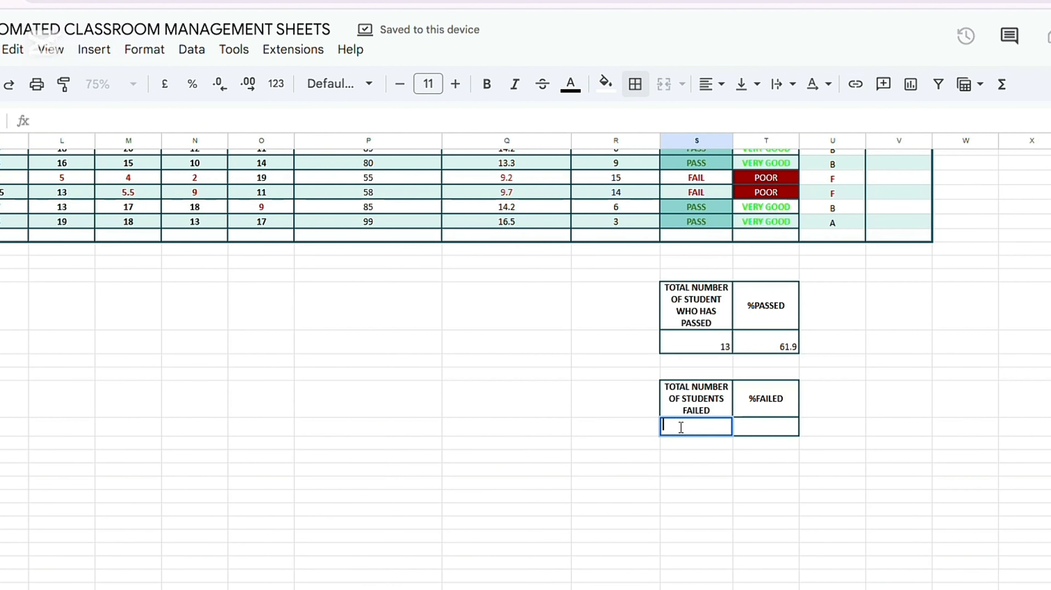
text(=)
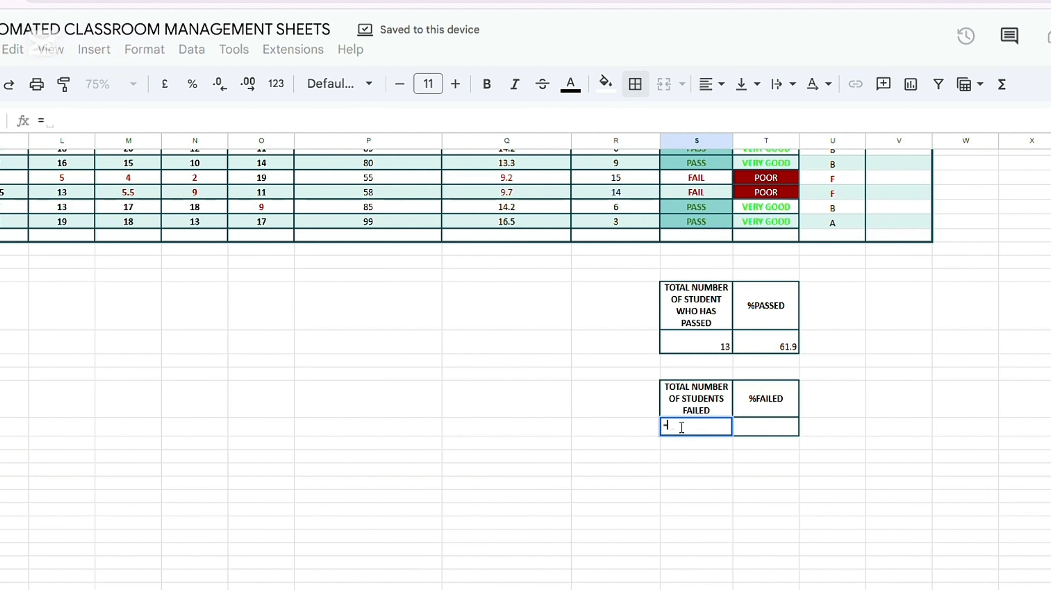
text(COI)
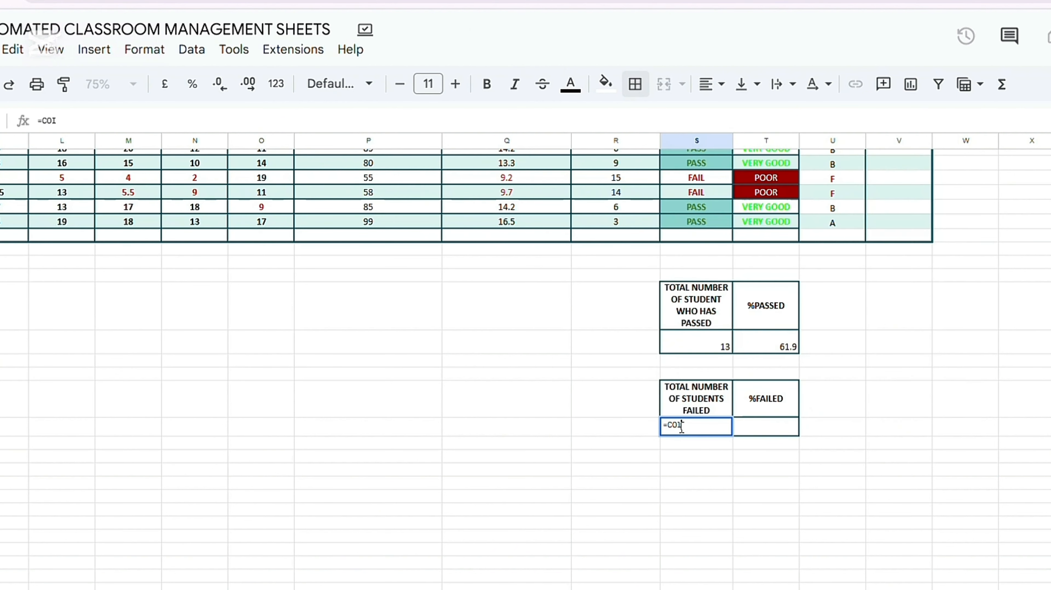
key(BackSpace)
text(UN)
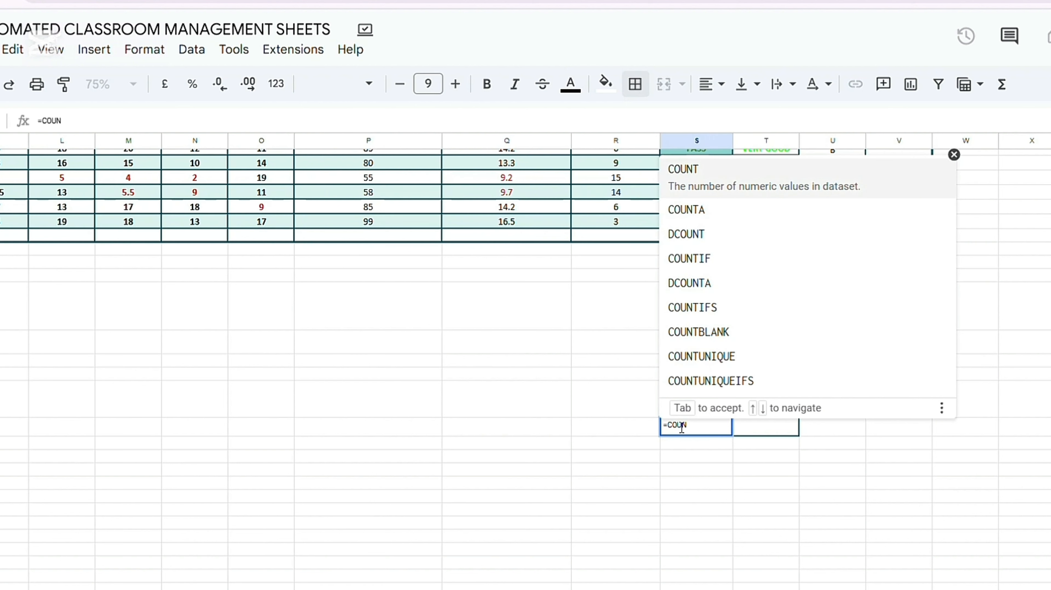
text(TIF)
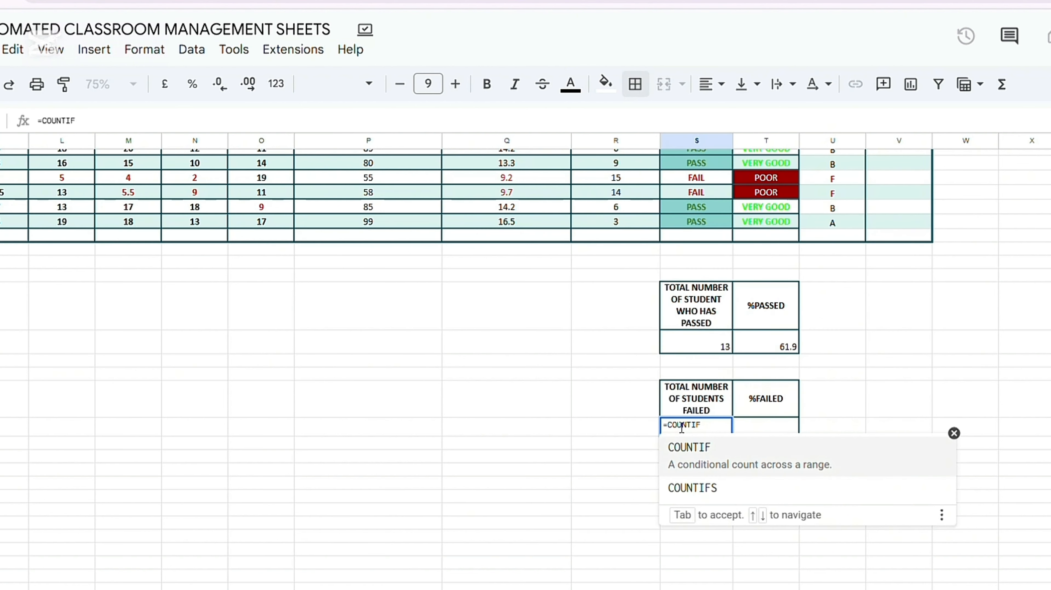
text(()
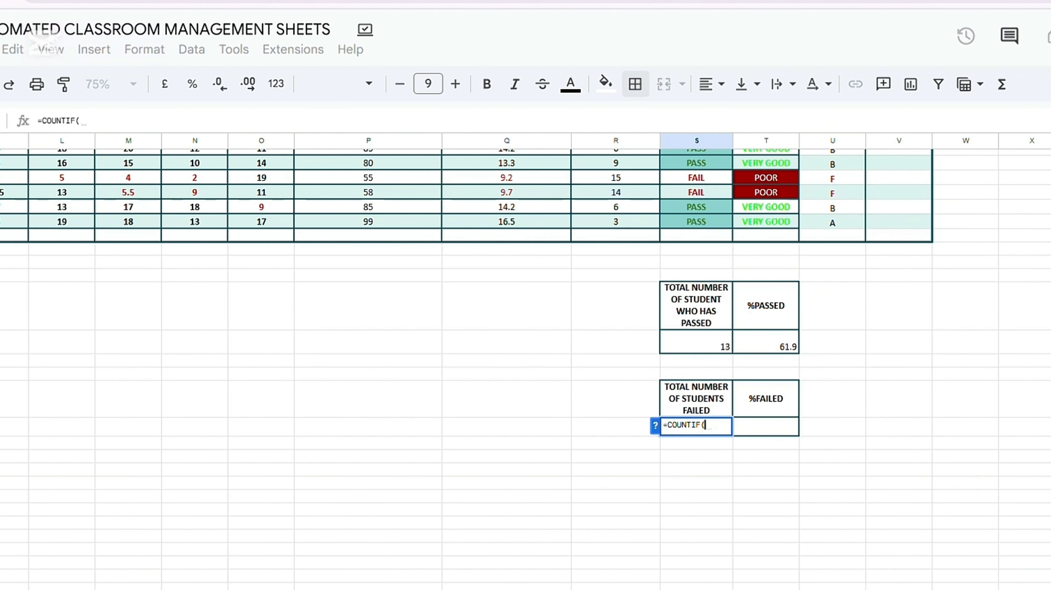
scroll(525, 369, up, 8)
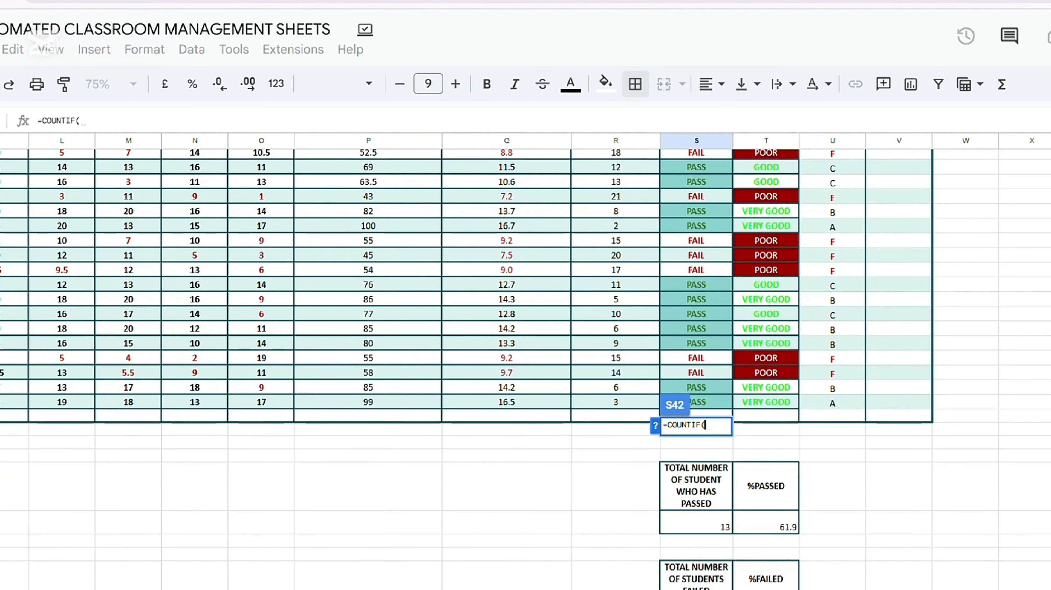
scroll(681, 153, down, 3)
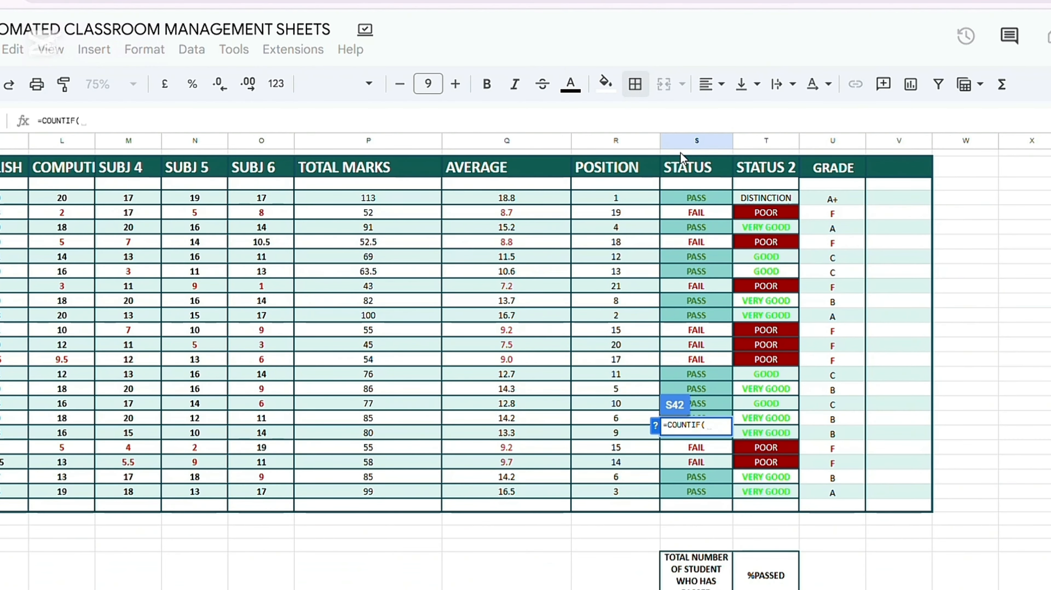
drag(668, 194, 698, 488)
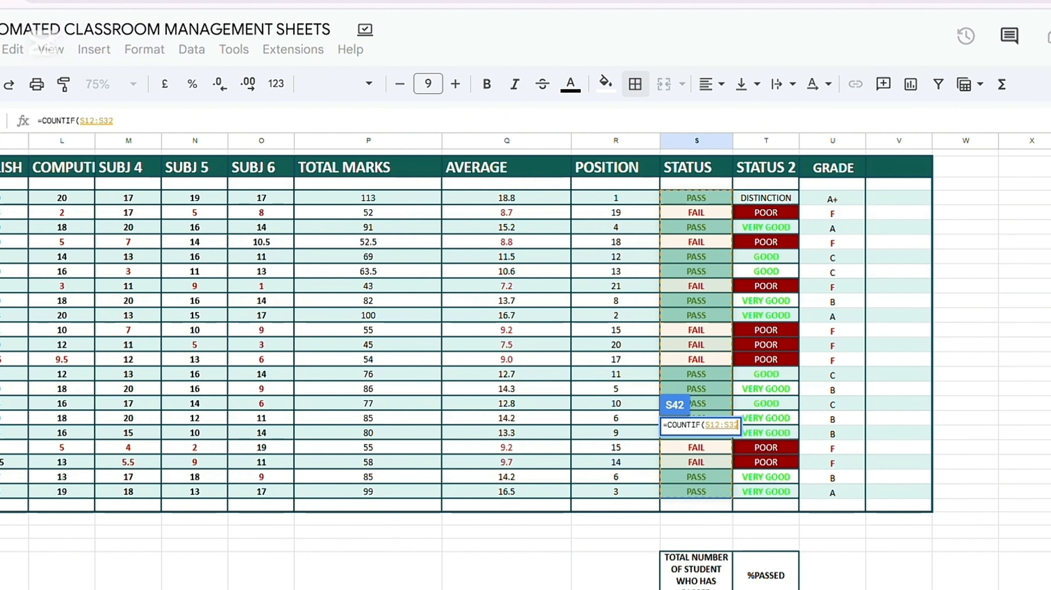
scroll(699, 488, down, 5)
scroll(525, 366, down, 7)
scroll(526, 366, up, 6)
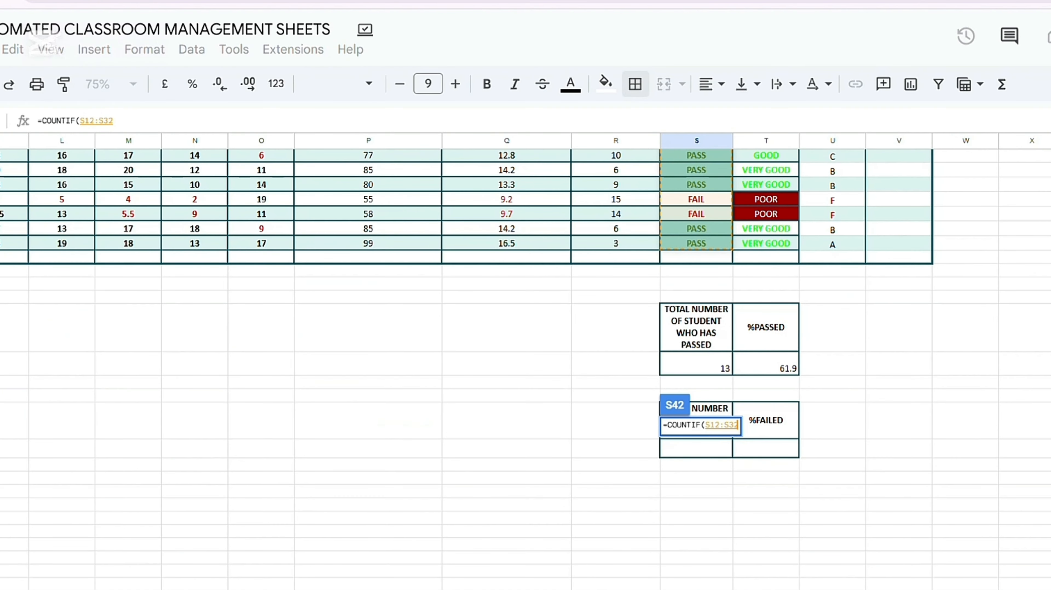
scroll(525, 366, down, 5)
scroll(525, 365, up, 5)
scroll(526, 366, down, 2)
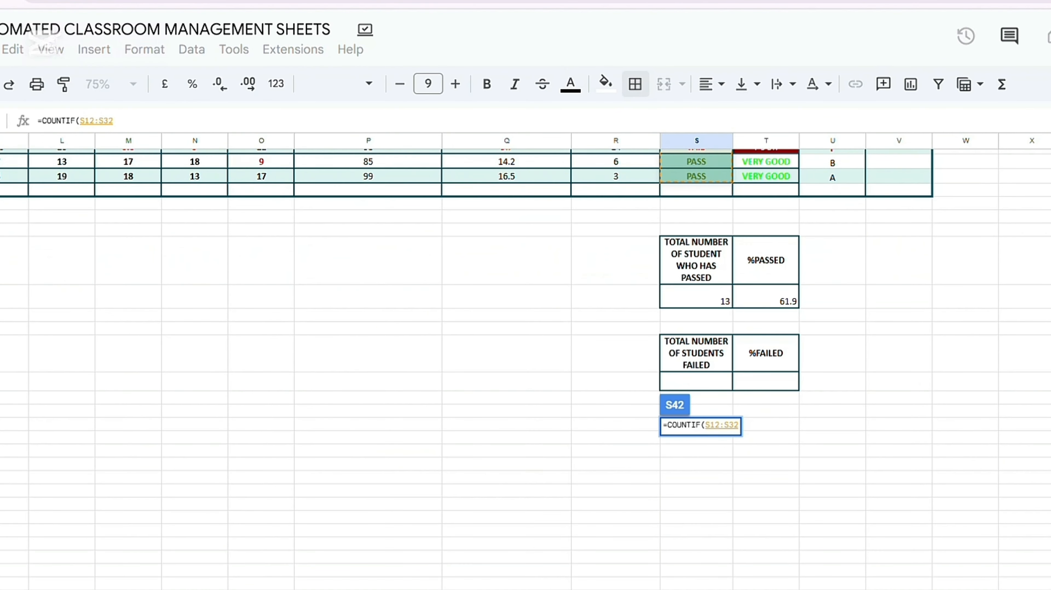
text(,)
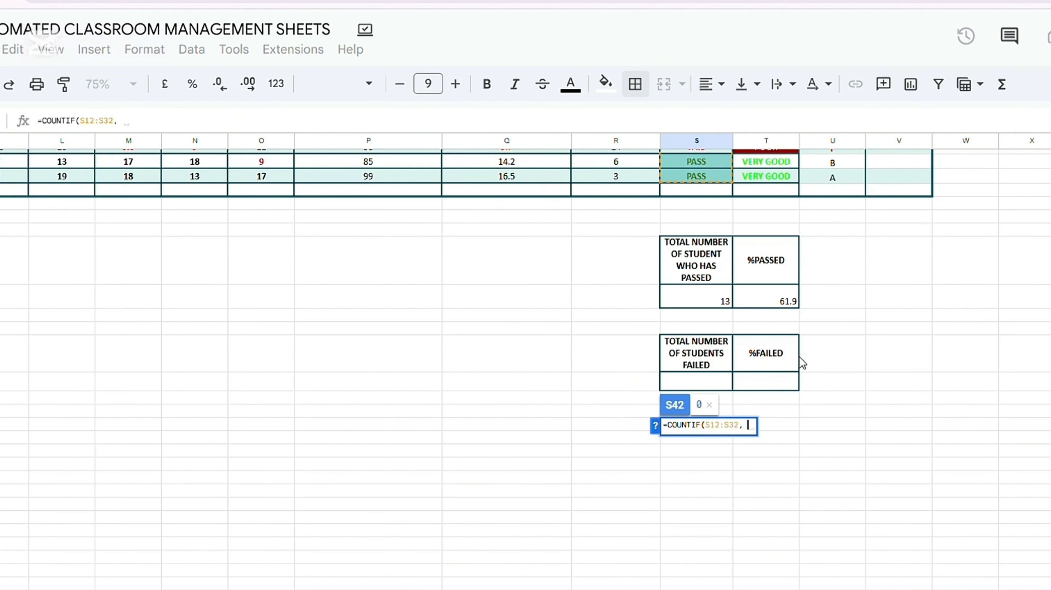
text( "FAI)
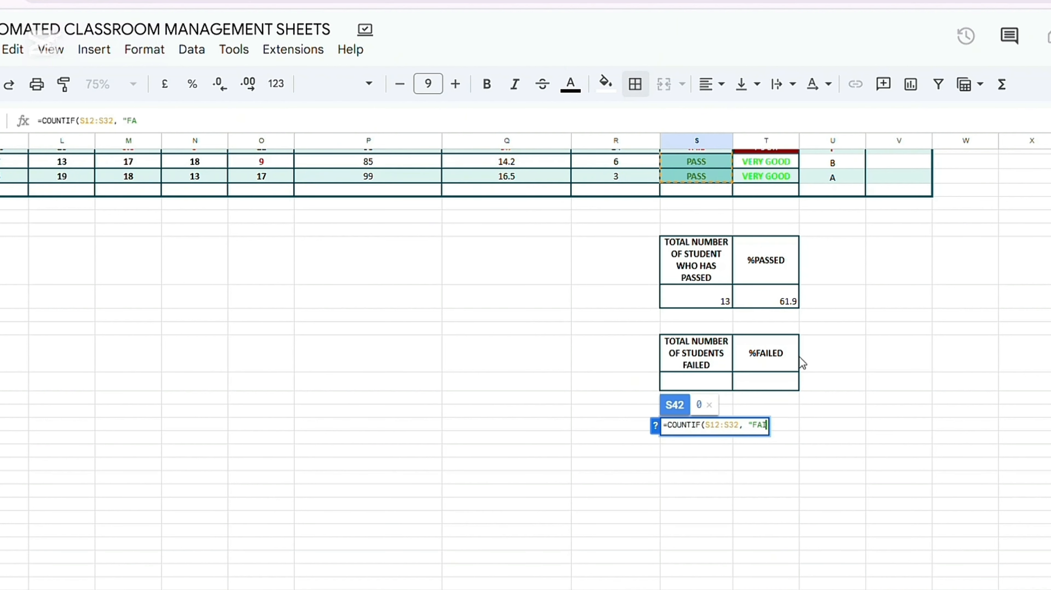
text(L")
key(Left)
text(L"))
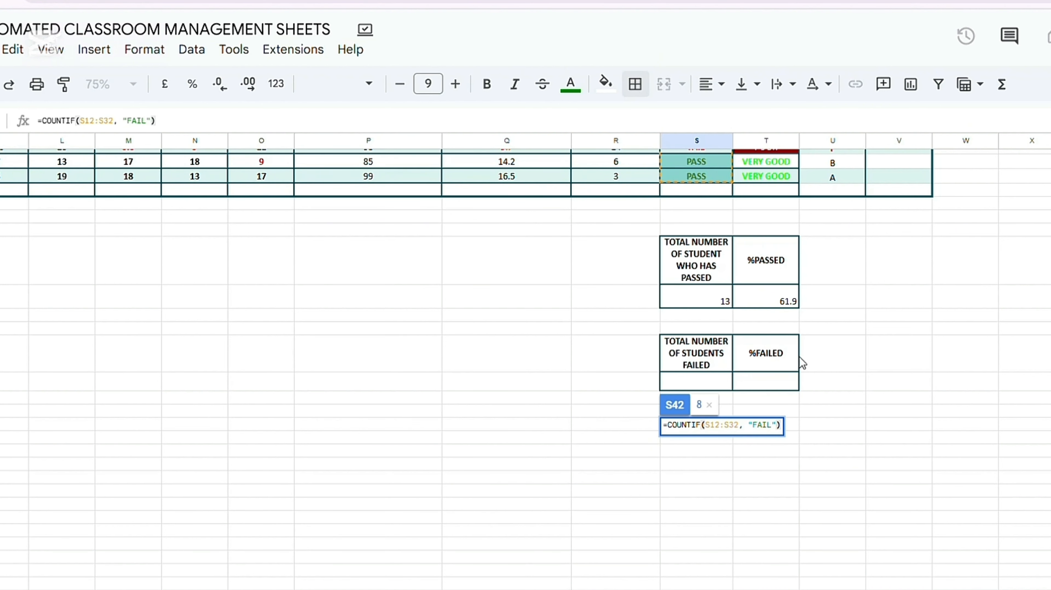
key(Return)
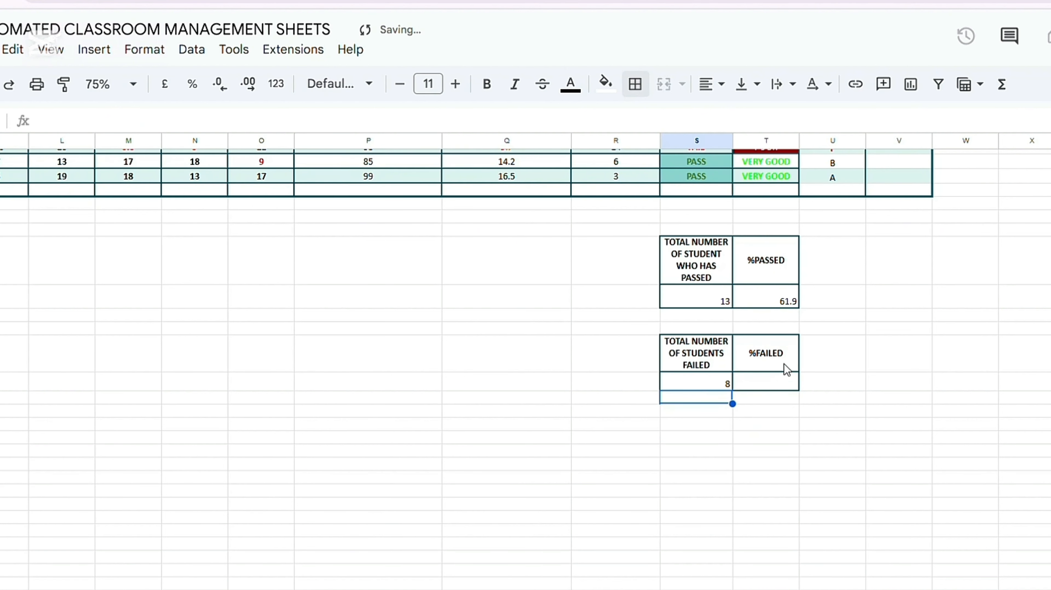
- Enter the formula =S42/21*100 in cell T42 to calculate the percentage of students who failed
click(760, 378)
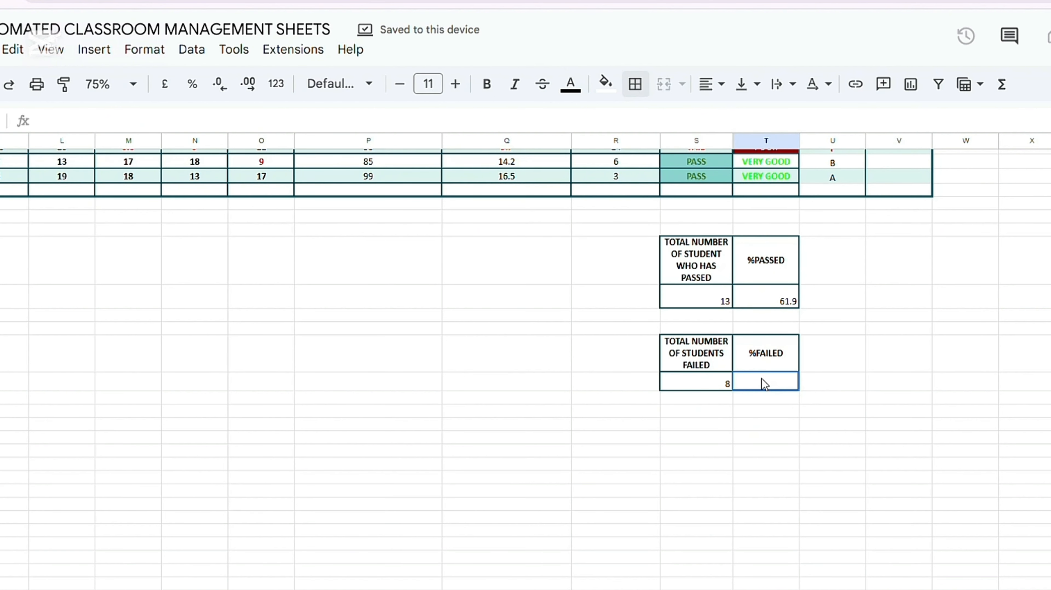
double_click(756, 385)
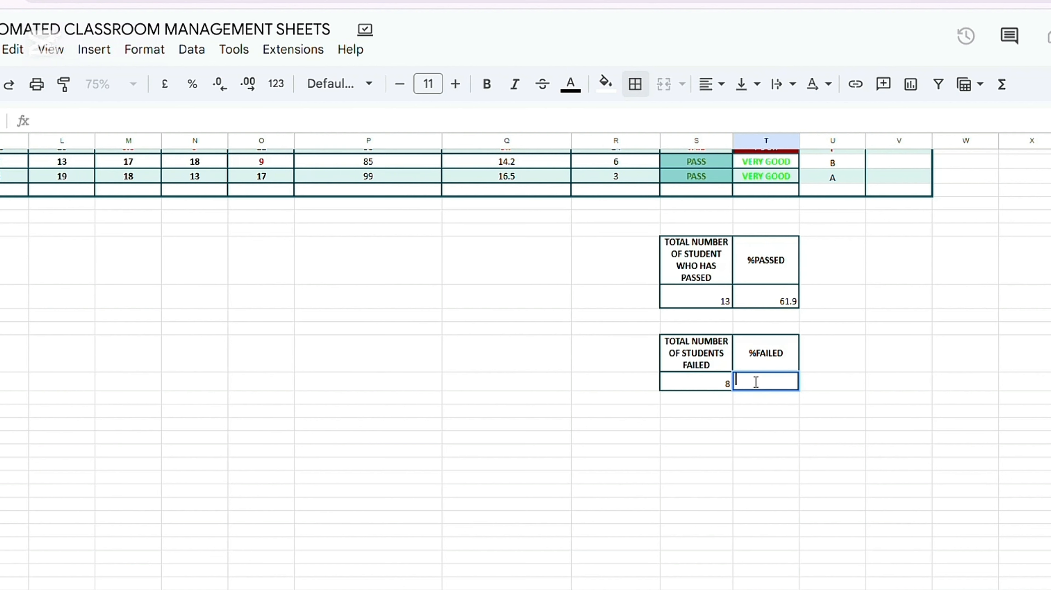
click(726, 382)
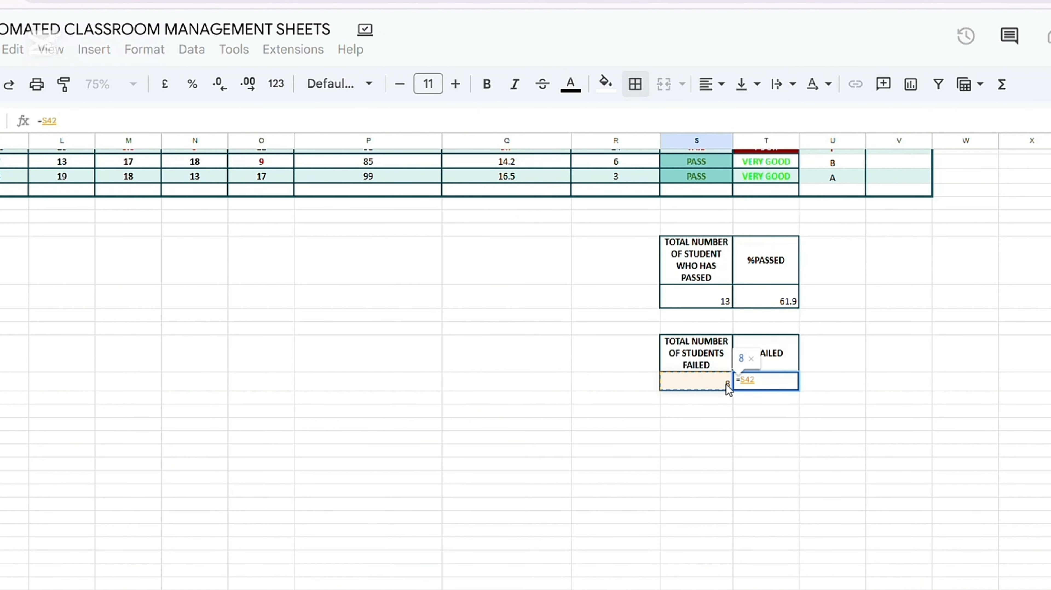
text(/)
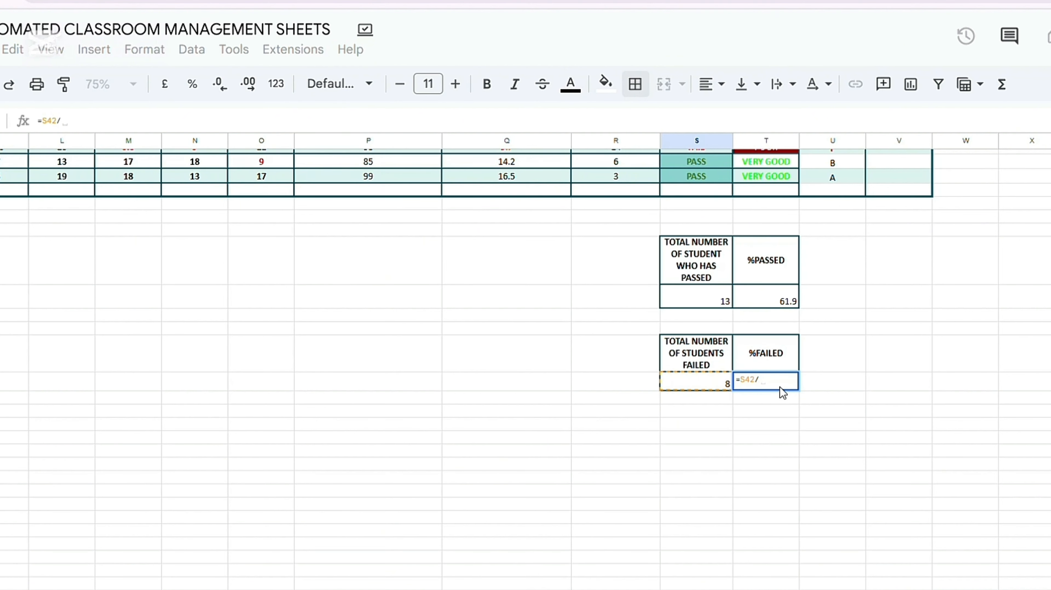
text(21)
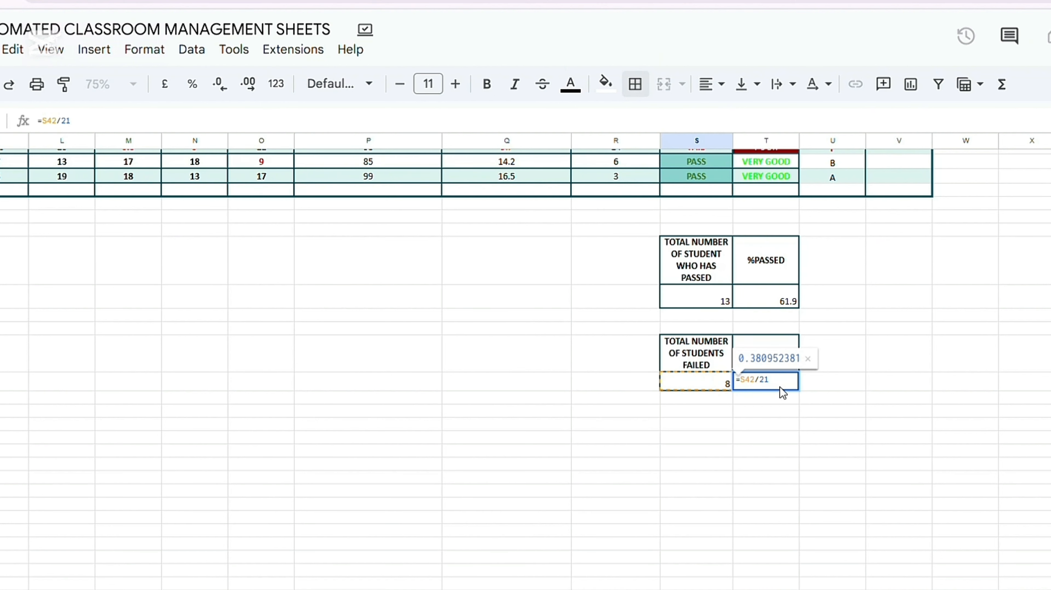
text(*)
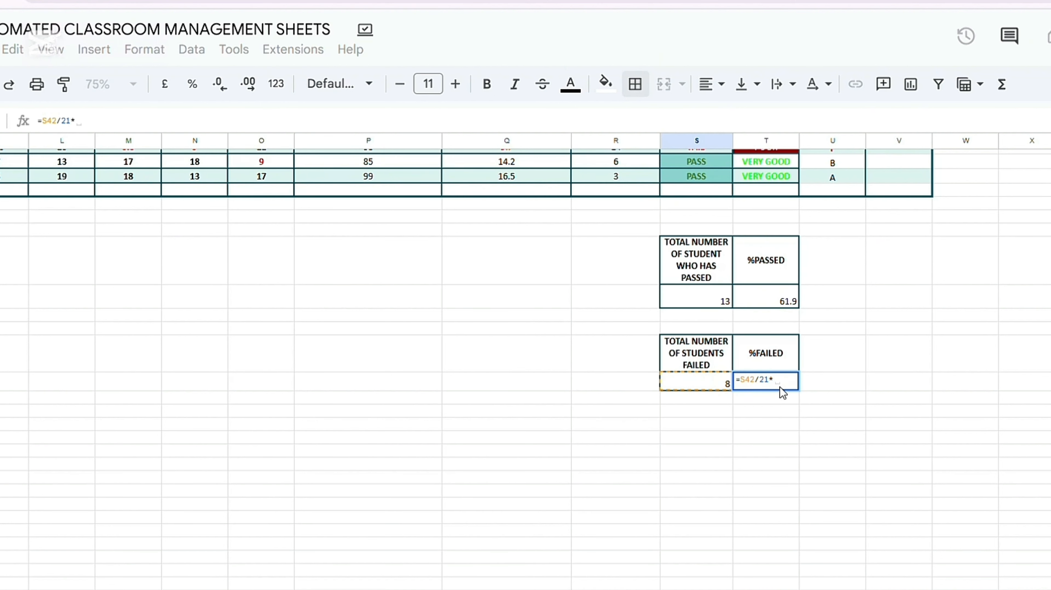
text(100)
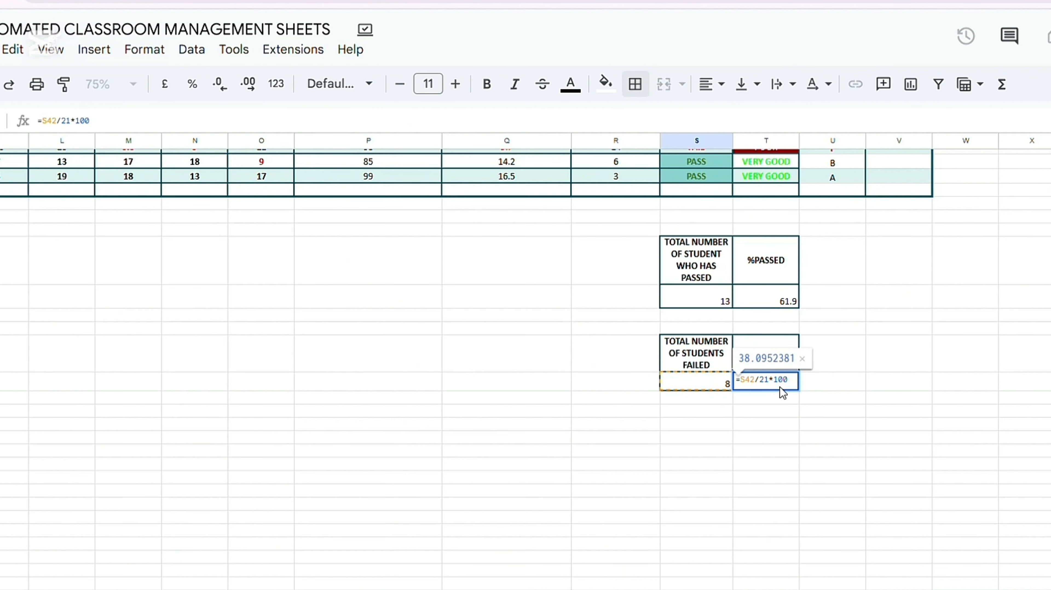
key(Return)
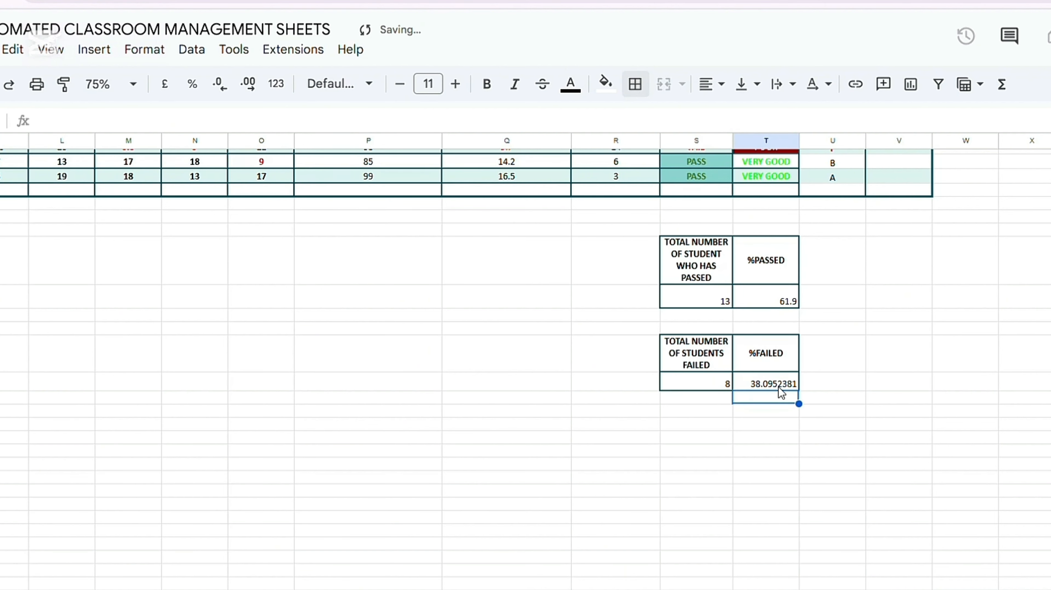
- Reduce the failed percentage in T42 to one decimal place
click(766, 370)
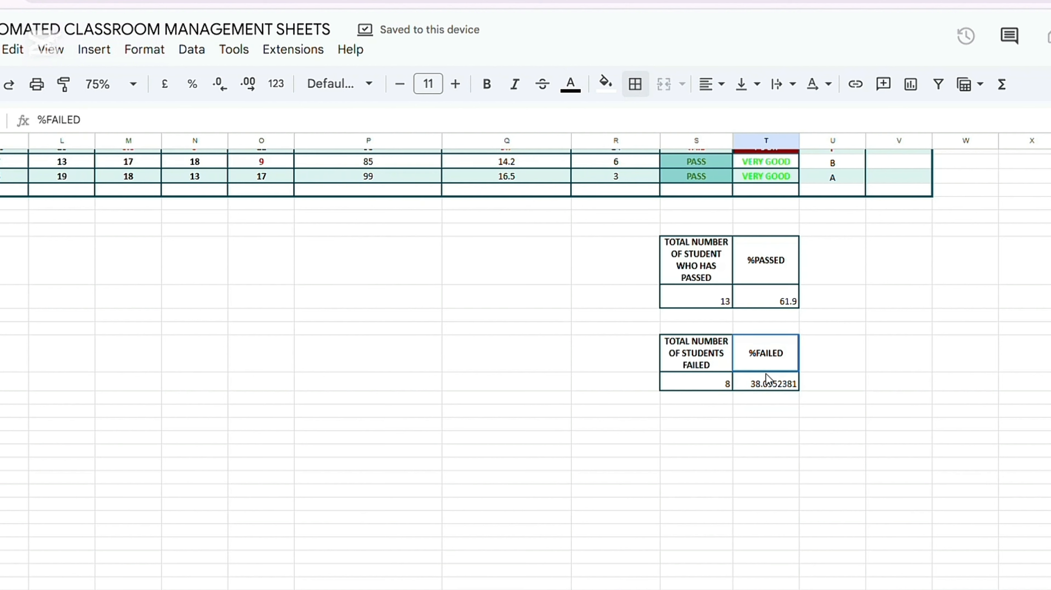
click(765, 385)
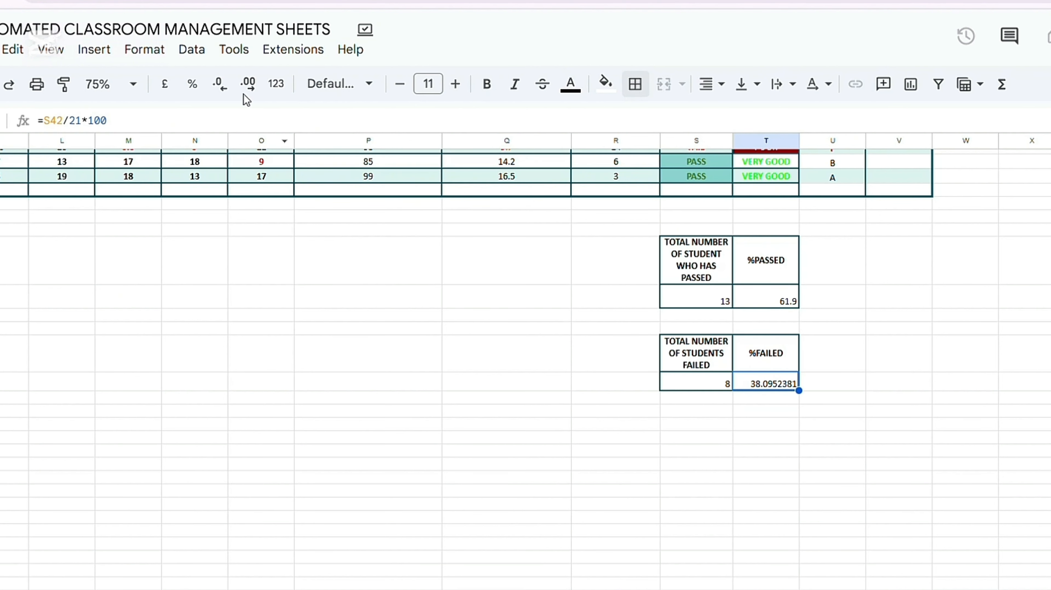
click(221, 88)
click(221, 88)
click(221, 88)
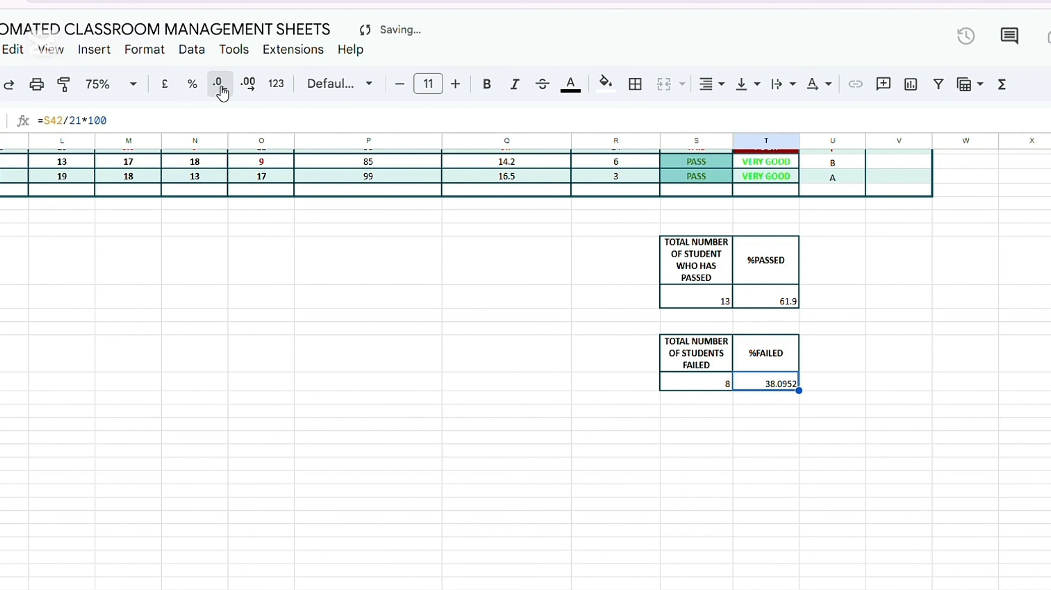
click(220, 88)
click(221, 88)
click(221, 88)
click(840, 388)
- Change the marks of the second student in row 13: MATH to 17, COMPUTI to 12 and SUBJ 5 to 15
scroll(840, 387, up, 4)
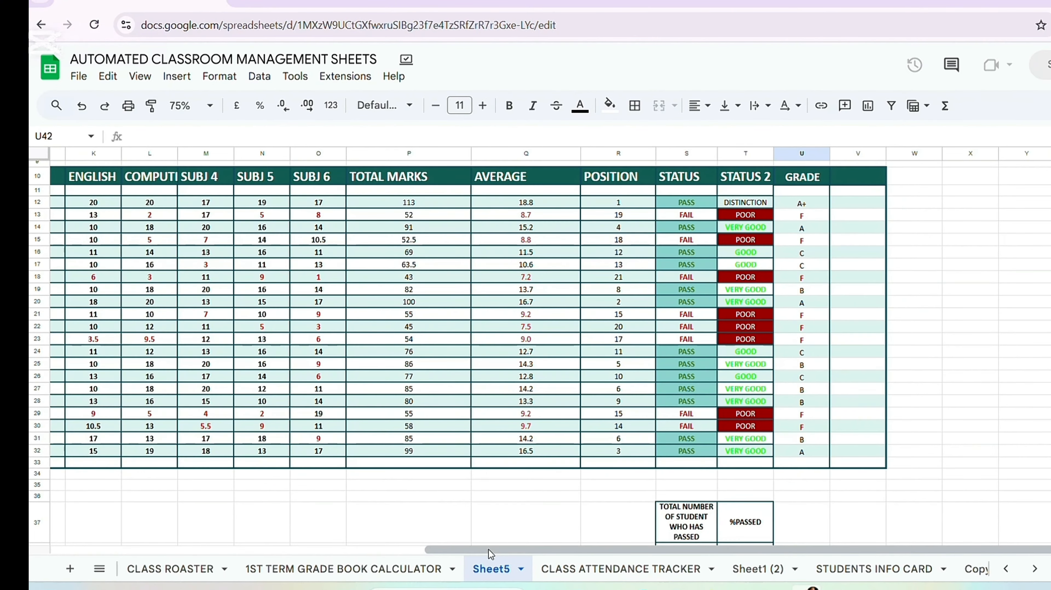
drag(491, 554, 327, 551)
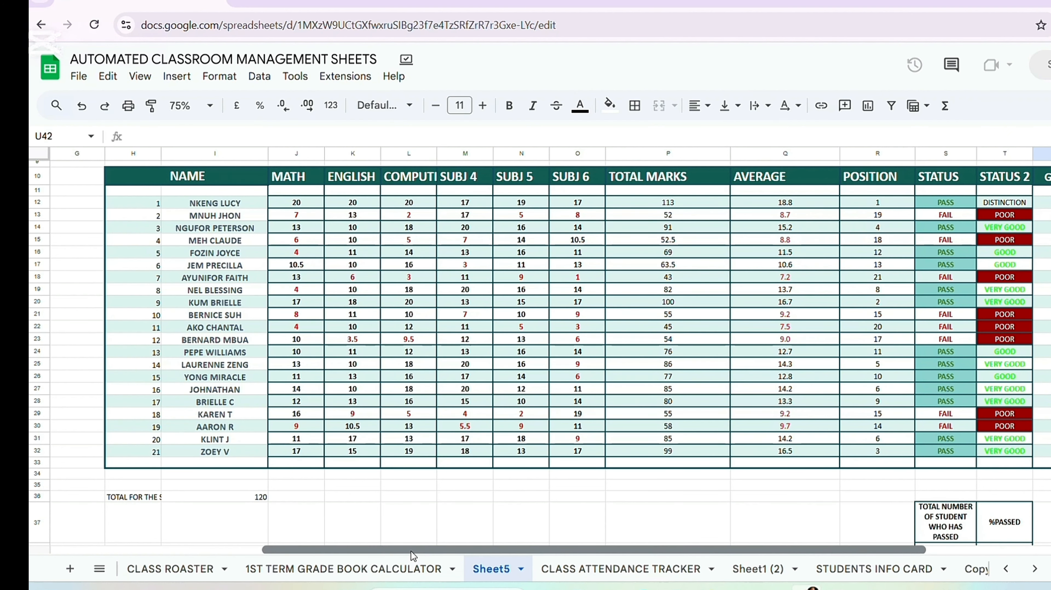
drag(413, 556, 422, 554)
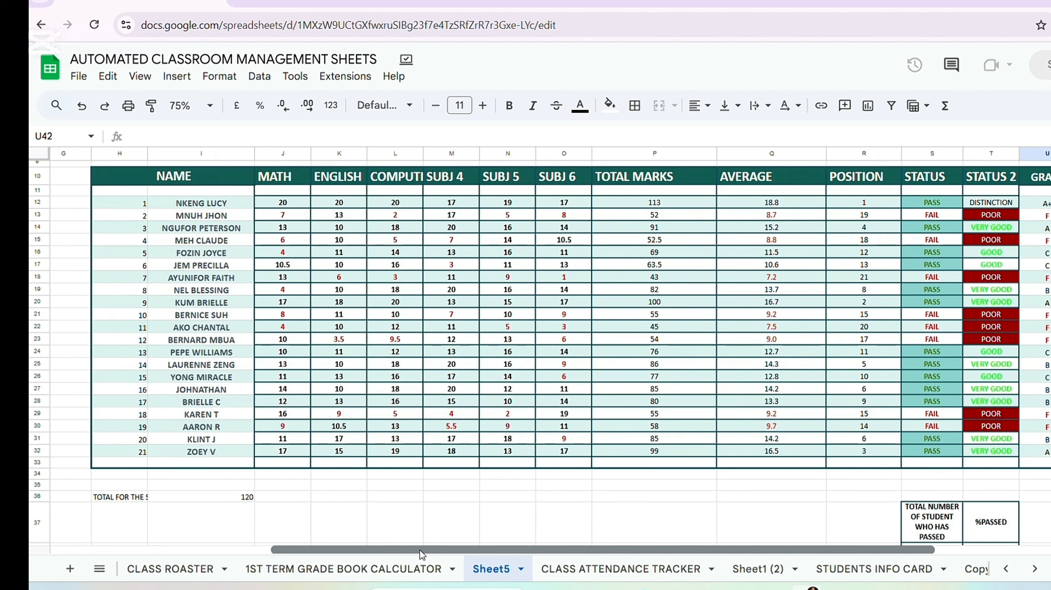
drag(267, 207, 330, 216)
click(287, 215)
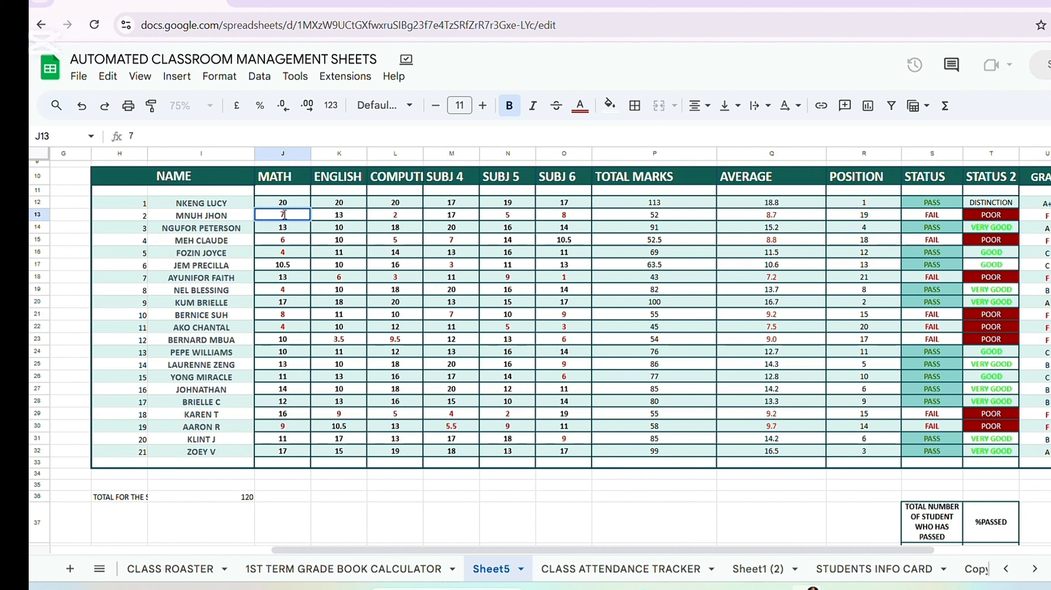
text(17)
click(387, 215)
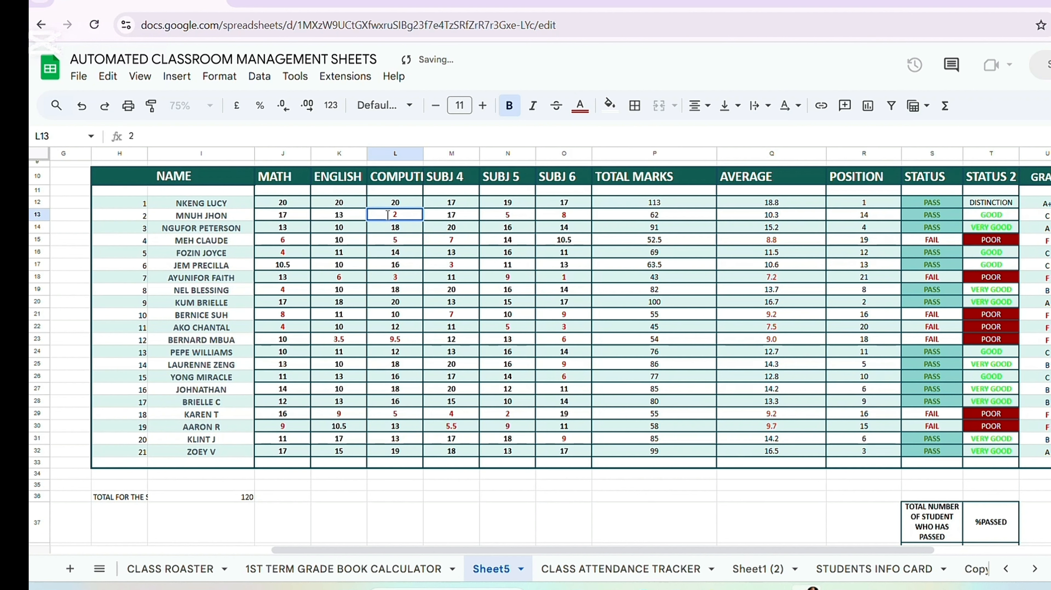
text(12)
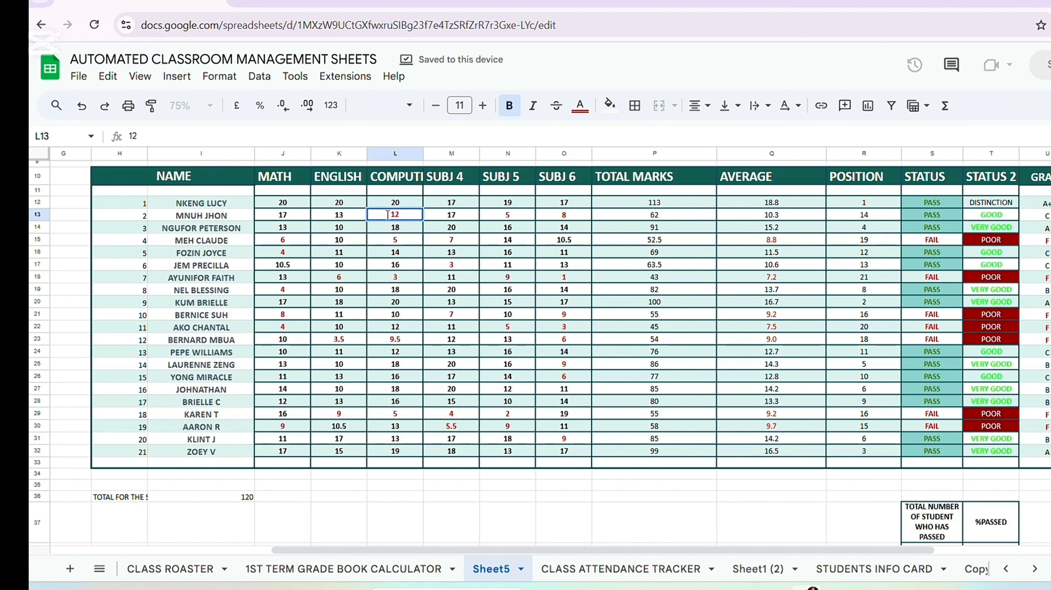
click(502, 215)
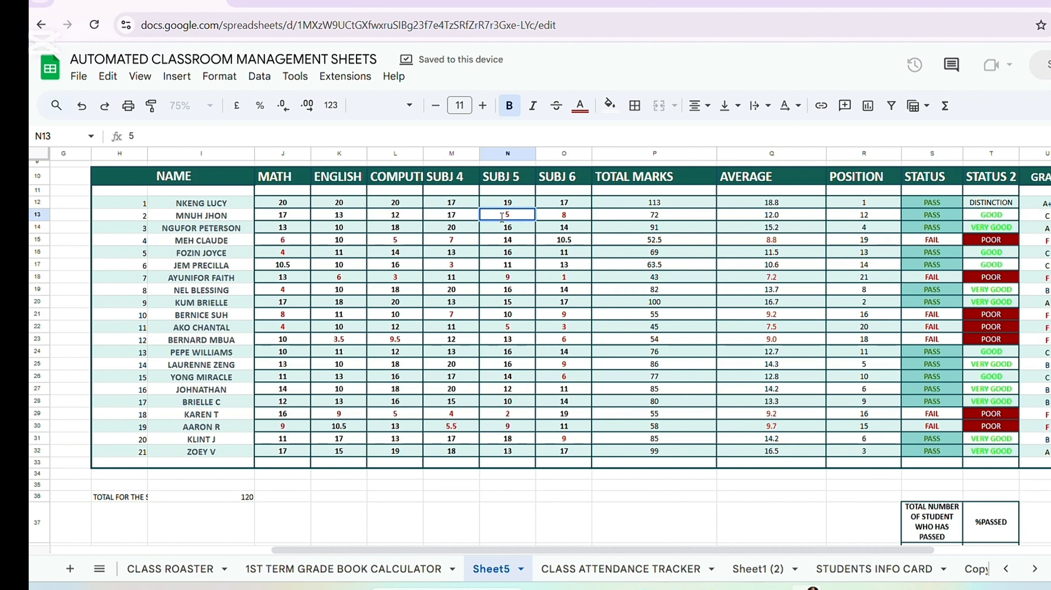
text(1)
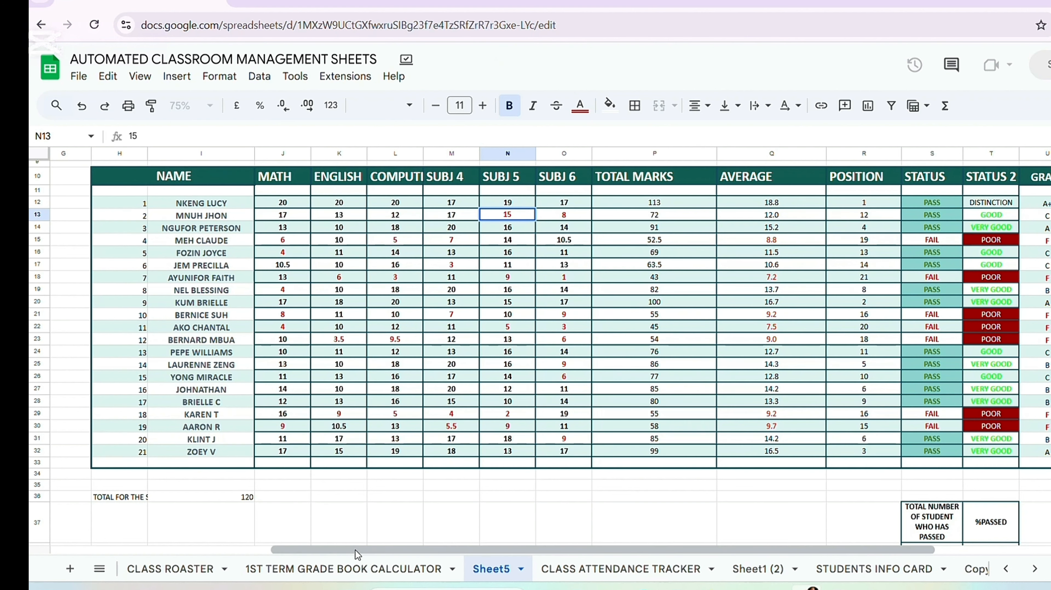
- Change the marks of the twelfth student in row 23: SUBJ 6 to 16, COMPUTI to 19.5 and ENGLISH to 13.5
drag(359, 550, 434, 560)
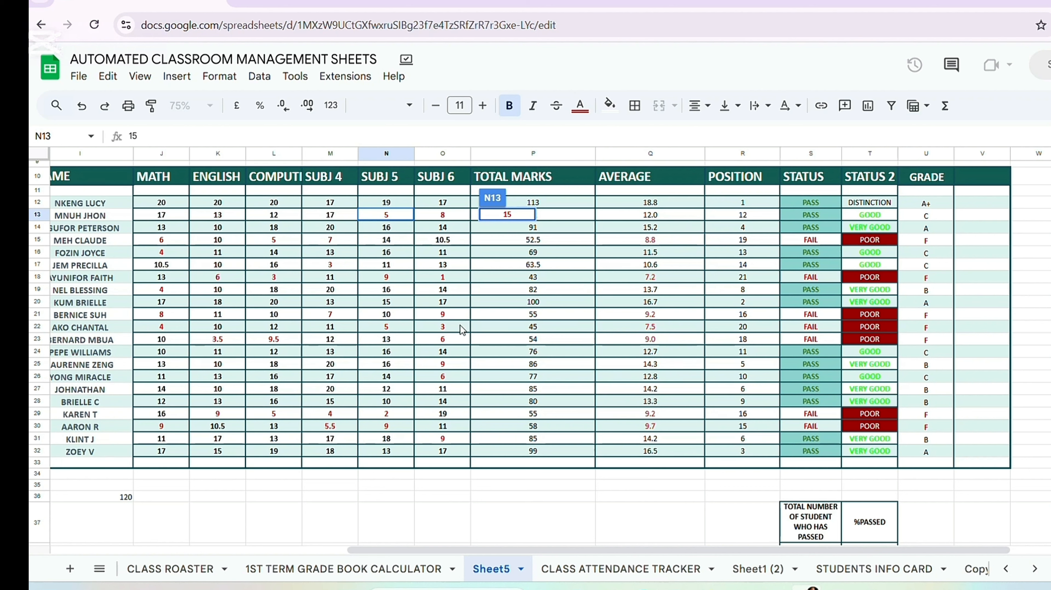
click(442, 340)
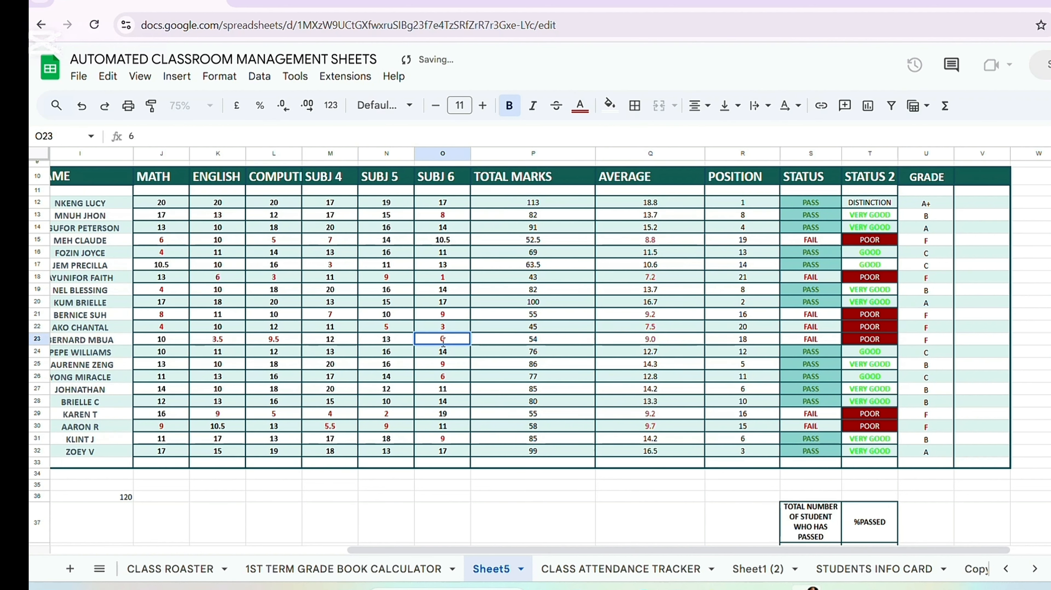
text(16)
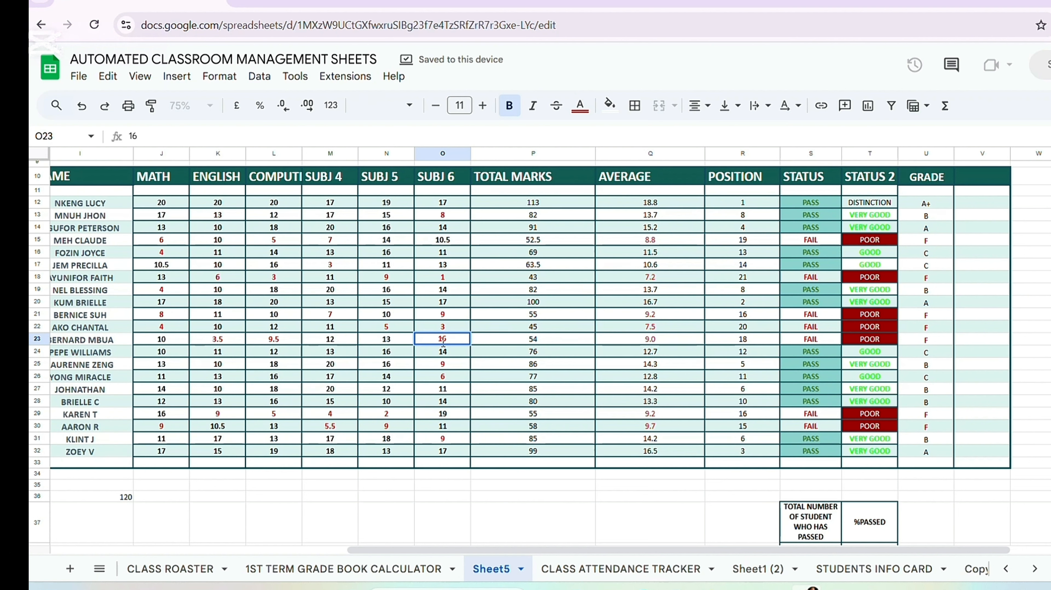
click(270, 340)
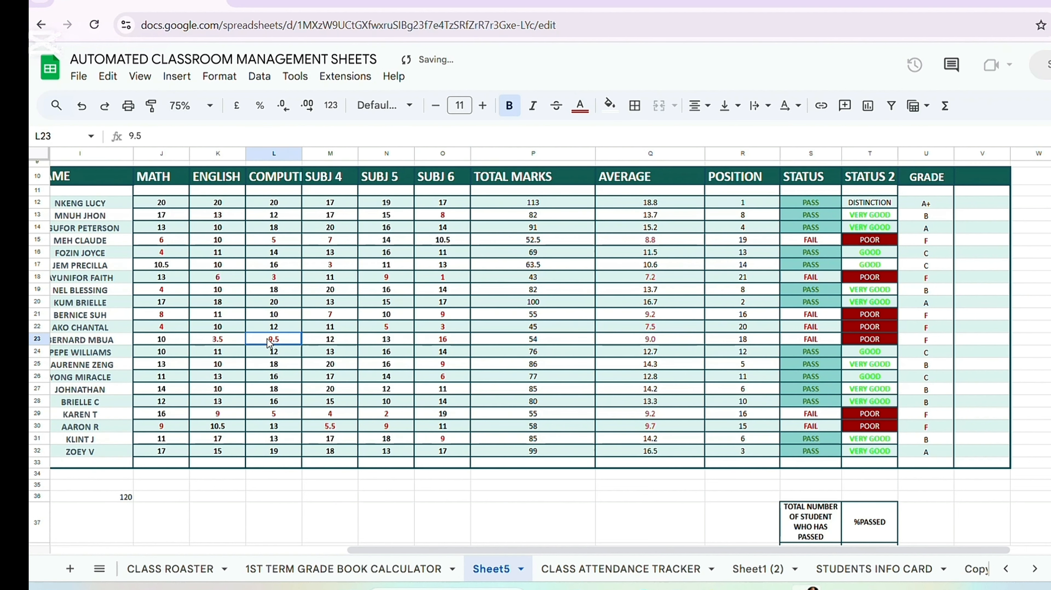
double_click(269, 339)
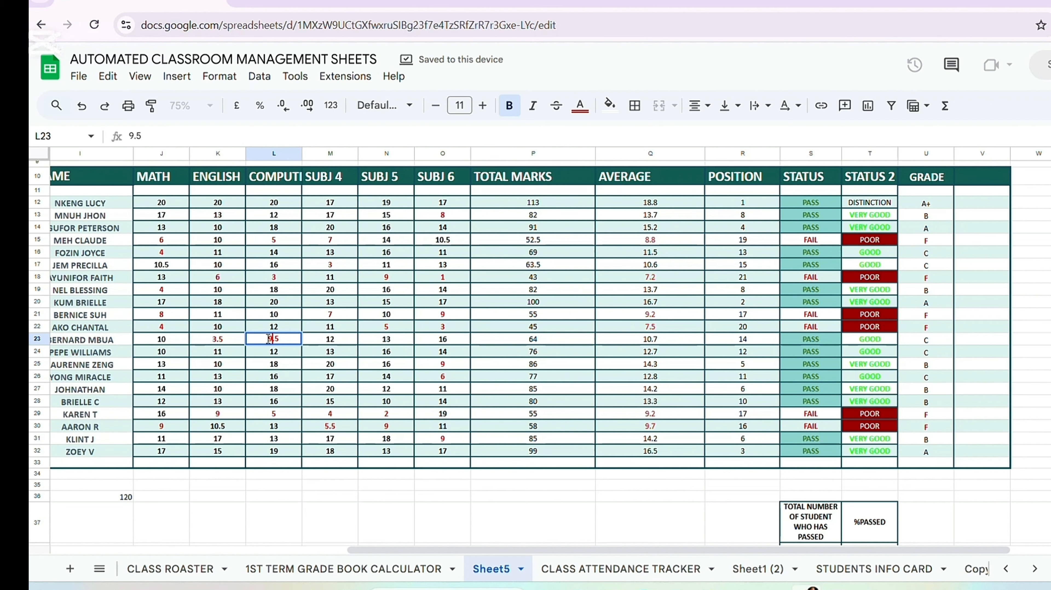
text(1)
click(217, 346)
double_click(217, 342)
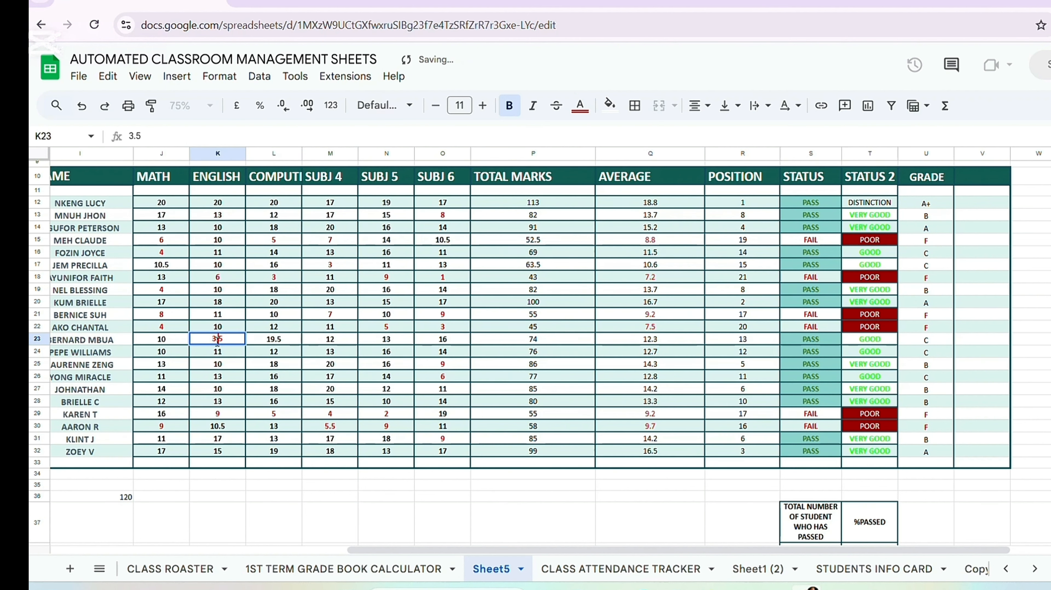
text(1)
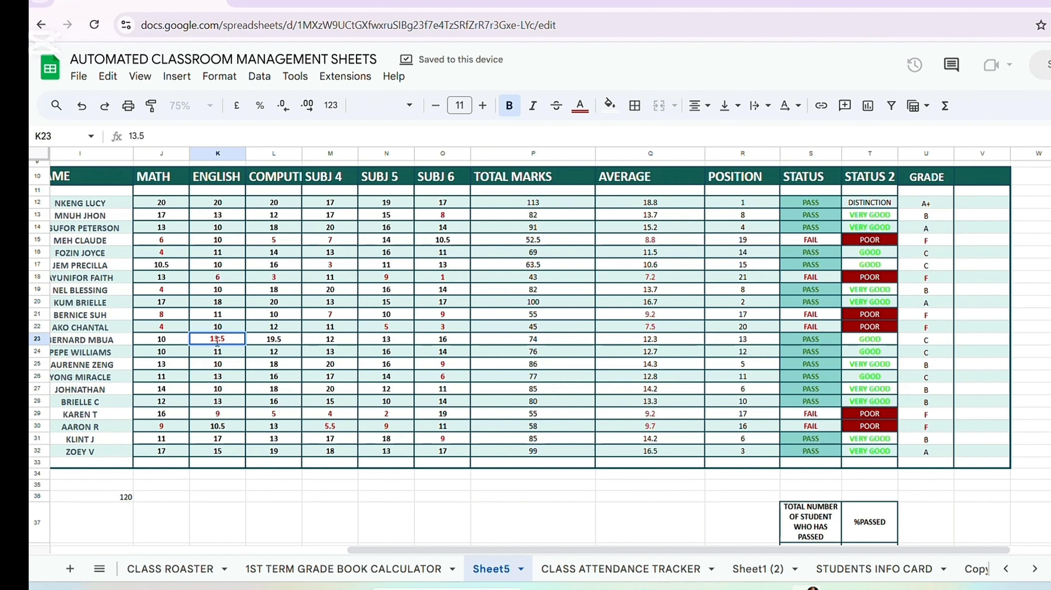
click(504, 340)
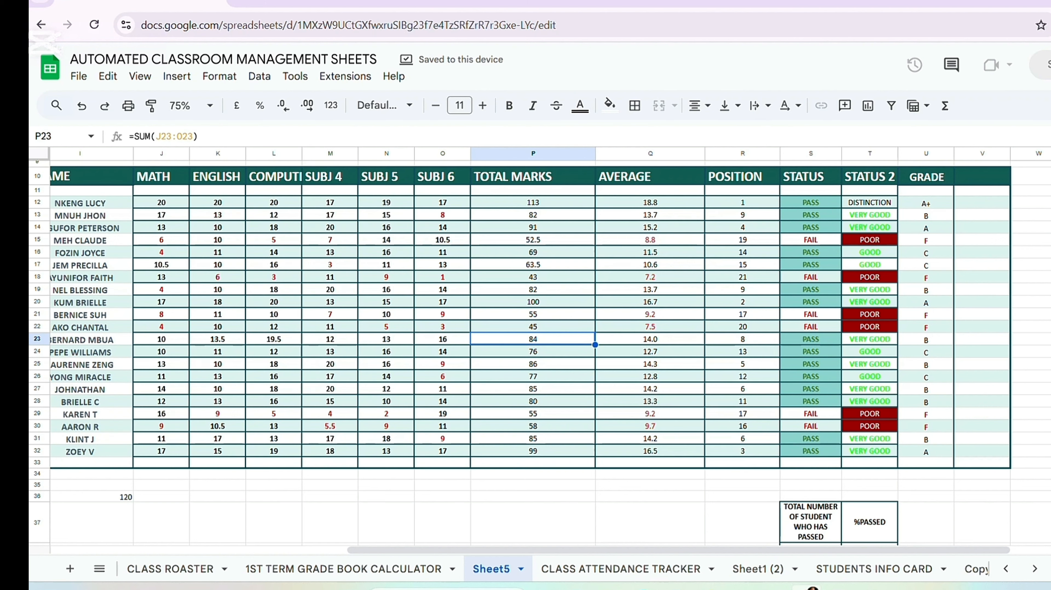
- Remove the bold formatting from the marks, totals, averages and positions in J12:R32
scroll(537, 330, down, 5)
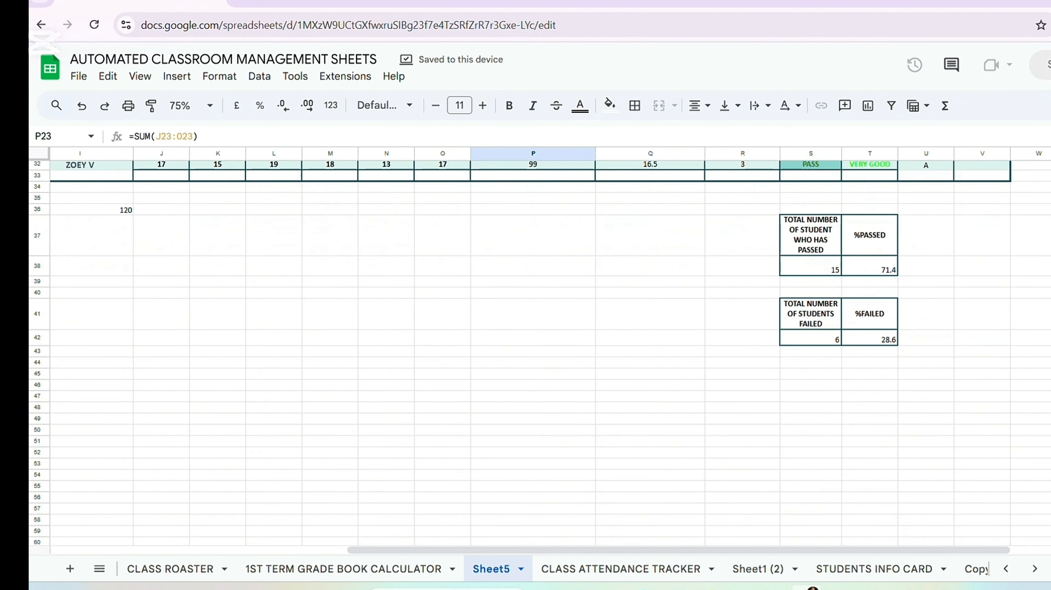
scroll(537, 330, up, 5)
scroll(537, 331, down, 5)
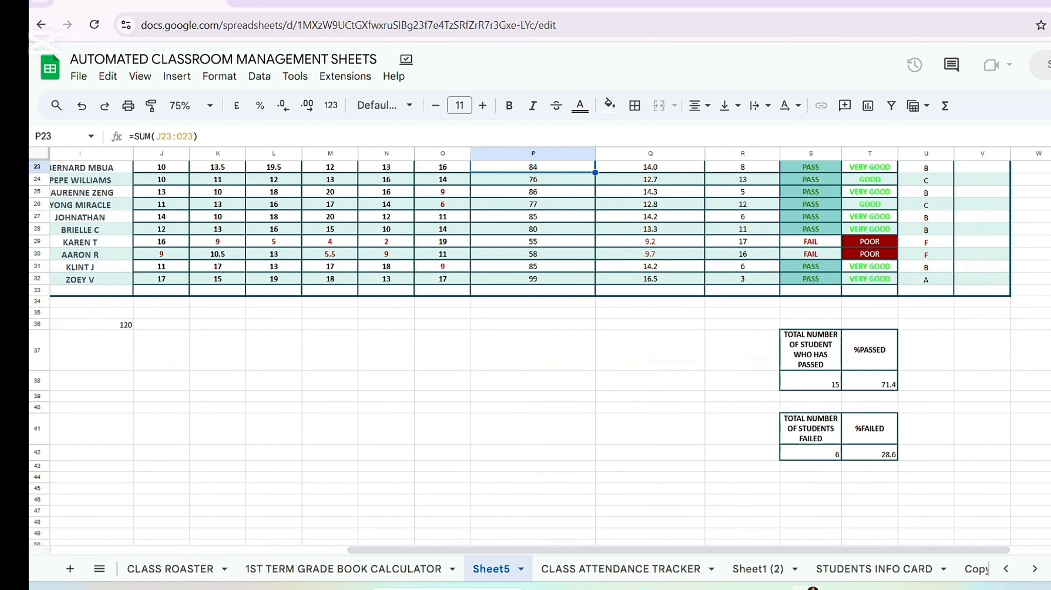
scroll(138, 215, up, 5)
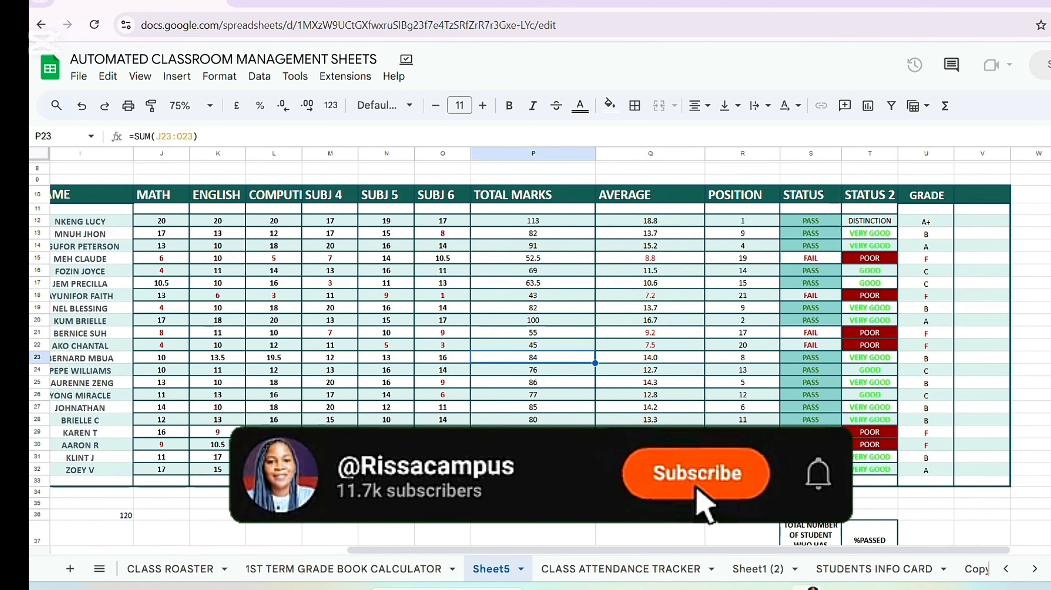
drag(139, 214, 744, 474)
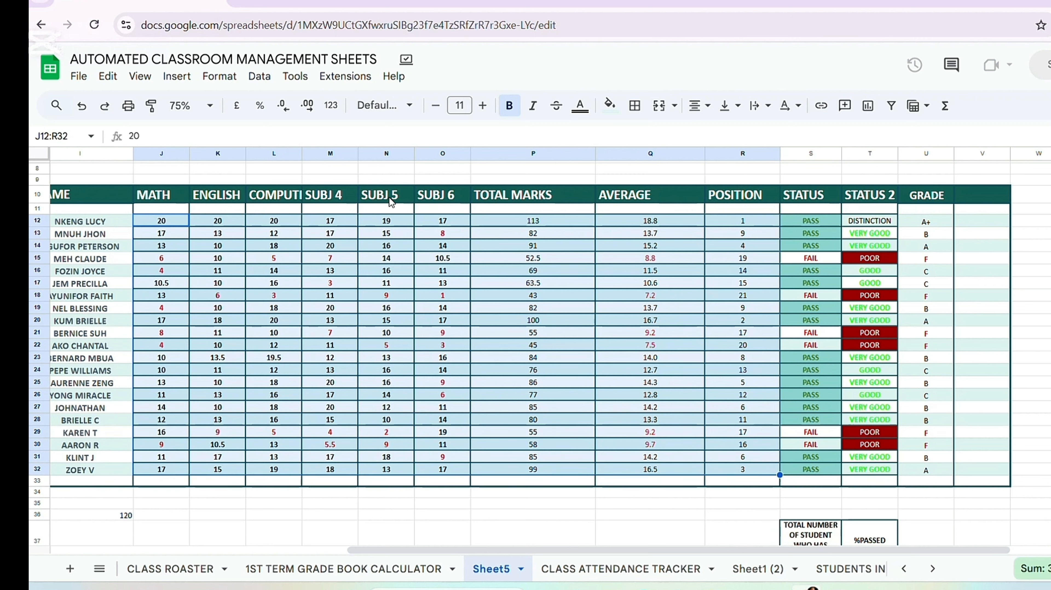
click(510, 106)
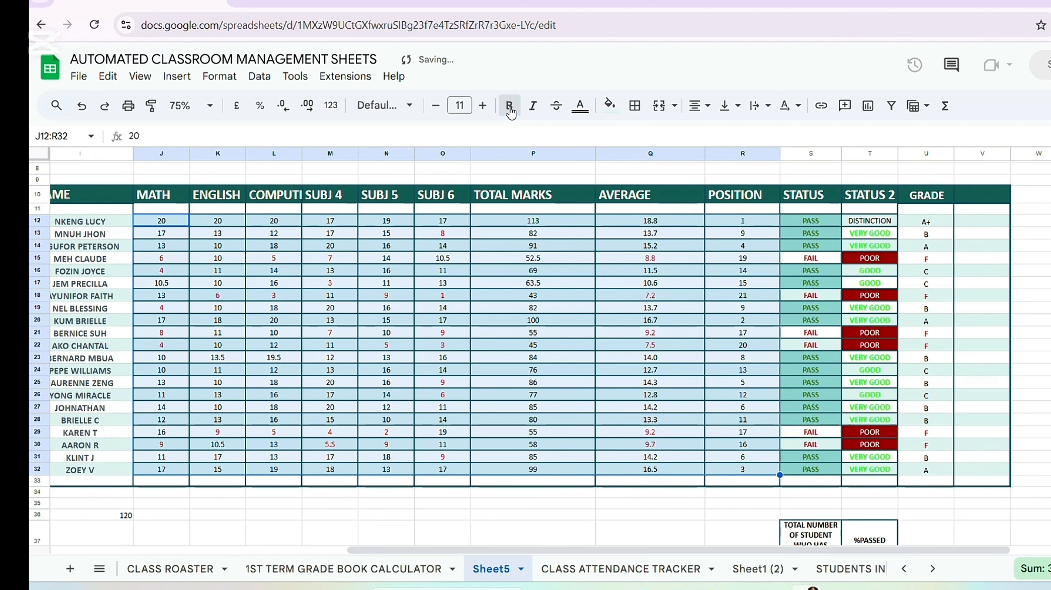